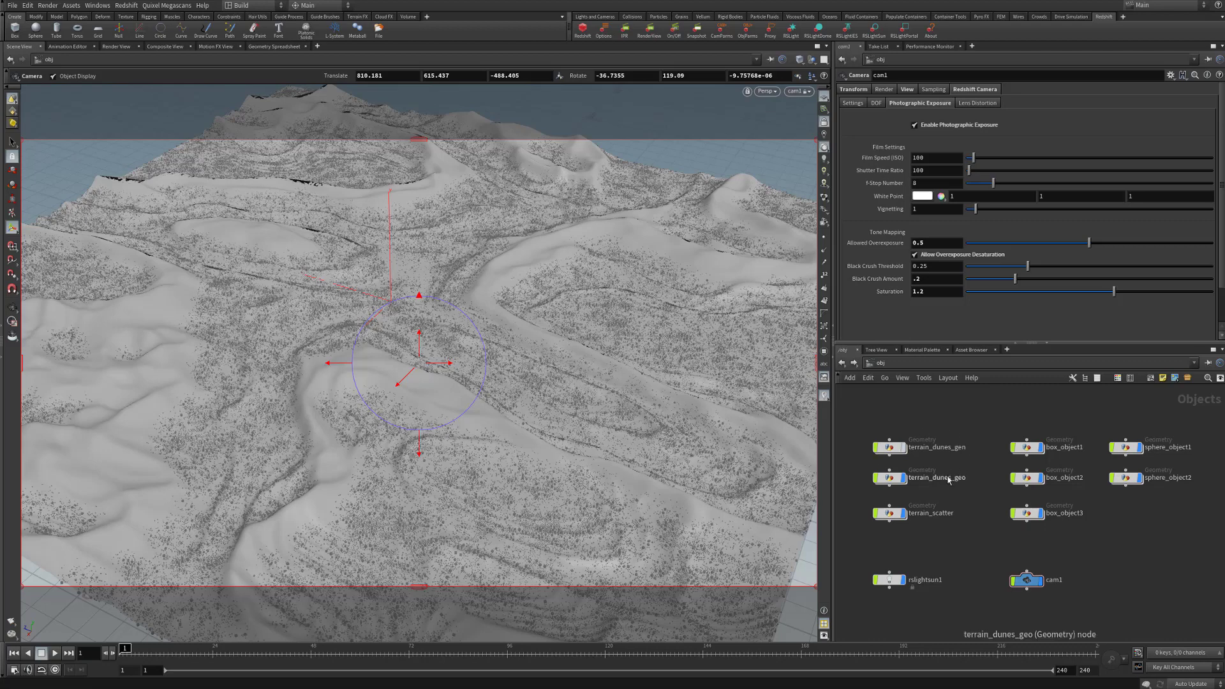
- Open the terrain_scatter network and look over its boxes and spheres HeightField Scatter nodes
{"action": "left_click", "coordinate": [898, 516]}
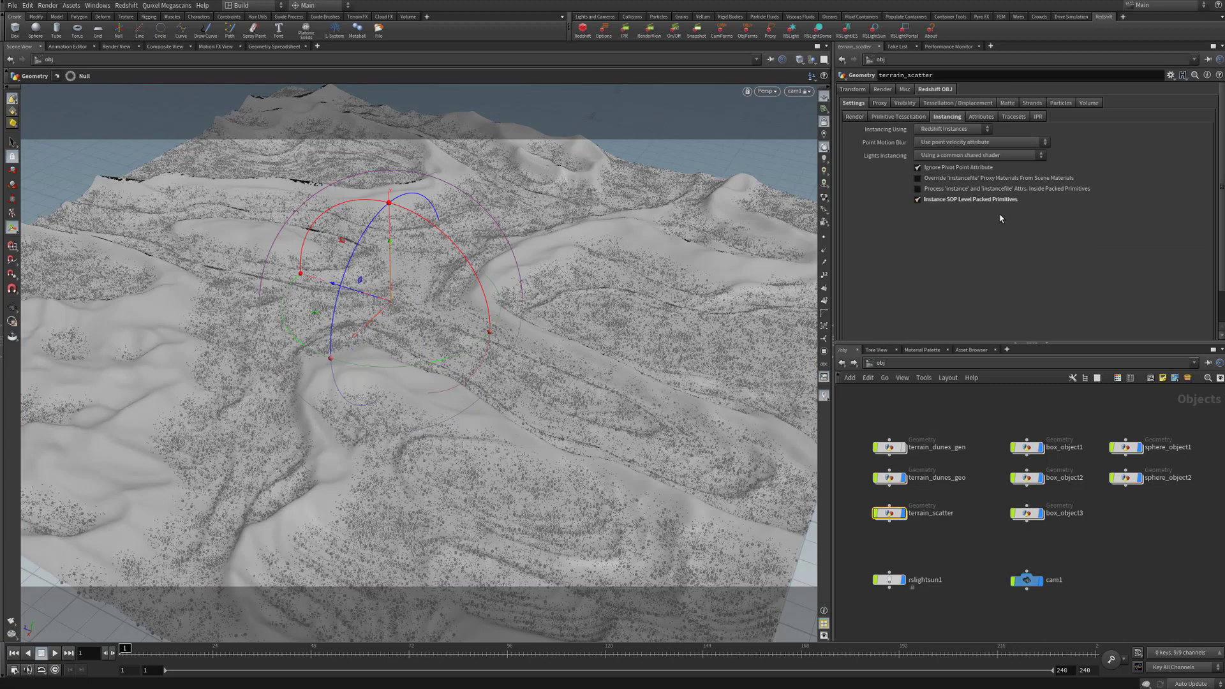
{"action": "double_click", "coordinate": [899, 518]}
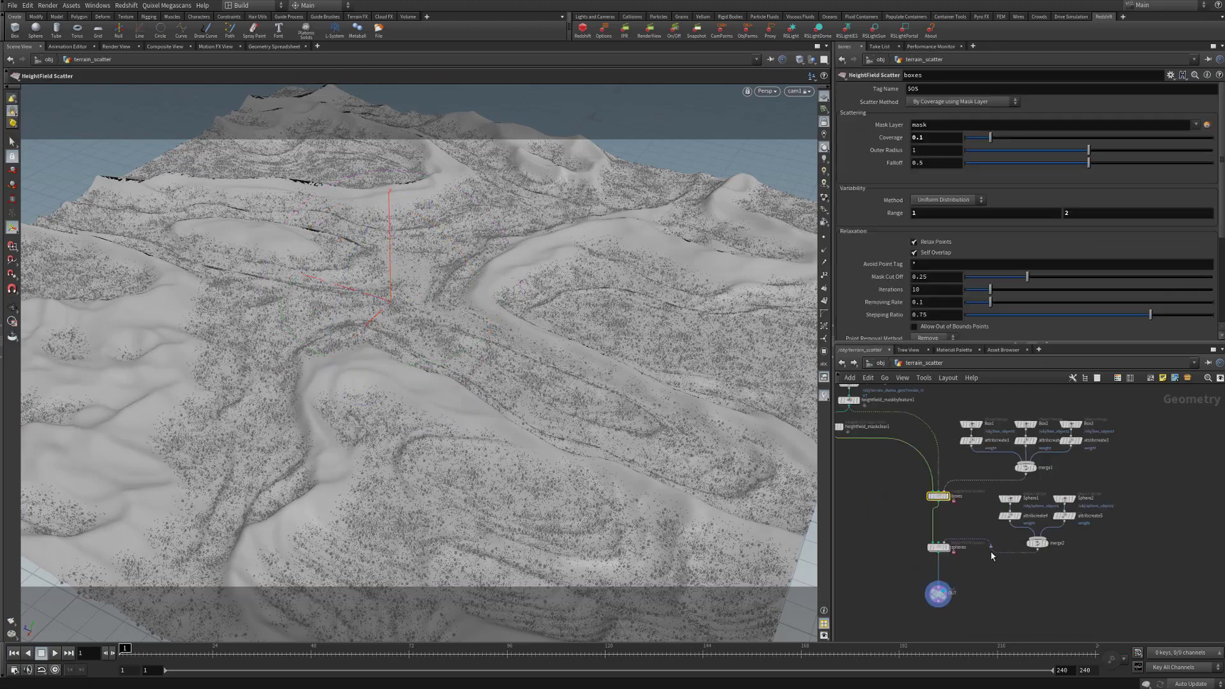
{"action": "scroll", "coordinate": [906, 535], "scroll_direction": "up", "scroll_amount": 3}
{"action": "mouse_move", "coordinate": [1041, 504]}
{"action": "middle_mouse_down"}
{"action": "mouse_move", "coordinate": [935, 594]}
{"action": "mouse_move", "coordinate": [977, 438]}
{"action": "middle_mouse_up"}
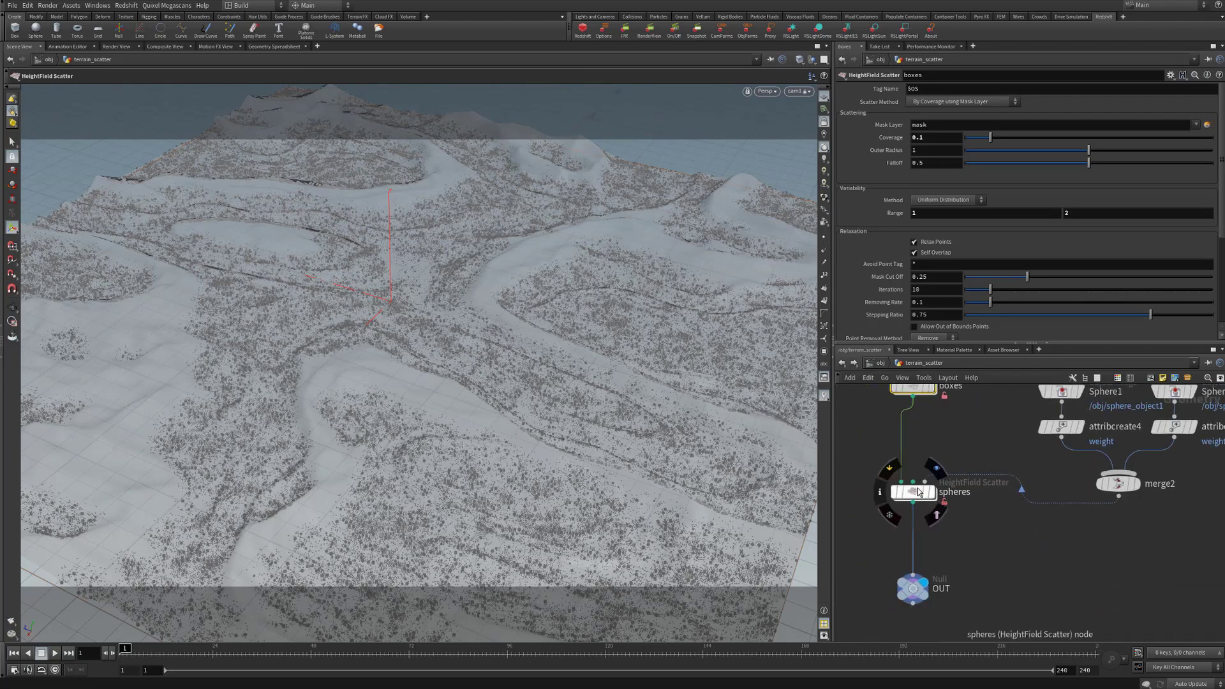
{"action": "middle_click_drag", "start_coordinate": [919, 492], "coordinate": [955, 474]}
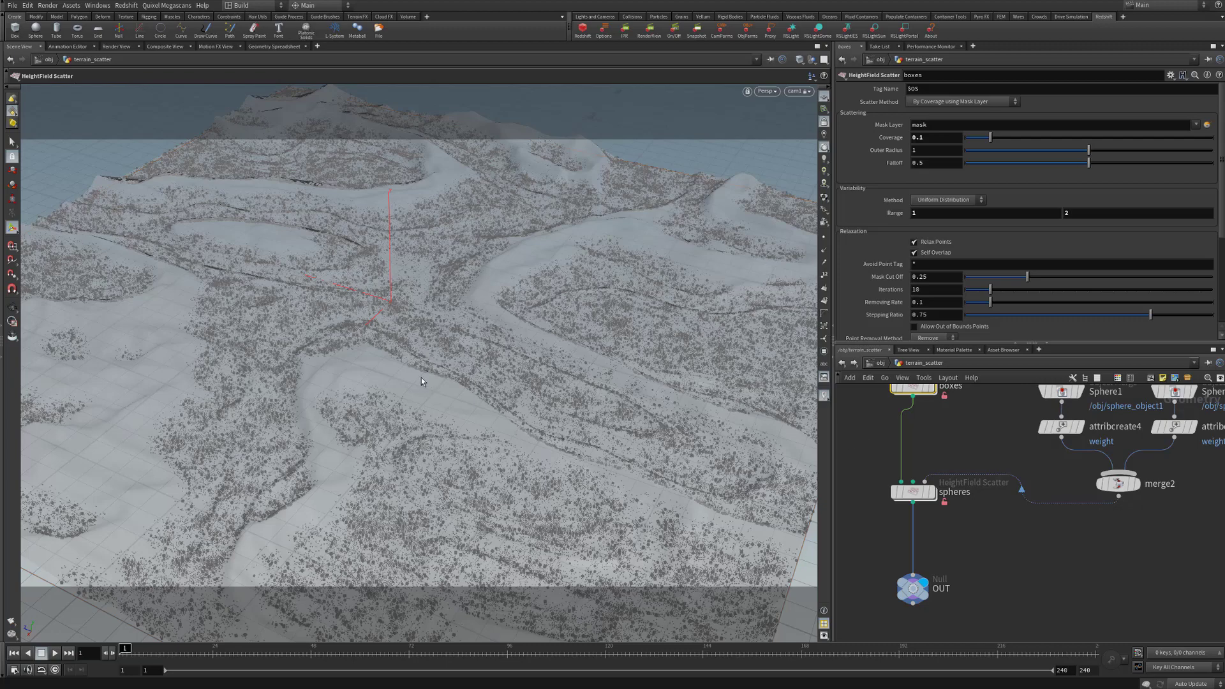
- Reframe the terrain through cam1 and start an interactive Redshift render, with the Redshift Render View moved clear of the viewport
{"action": "key", "text": "Escape"}
{"action": "mouse_move", "coordinate": [421, 373]}
{"action": "left_mouse_down"}
{"action": "mouse_move", "coordinate": [396, 366]}
{"action": "mouse_move", "coordinate": [427, 363]}
{"action": "mouse_move", "coordinate": [404, 355]}
{"action": "left_mouse_up"}
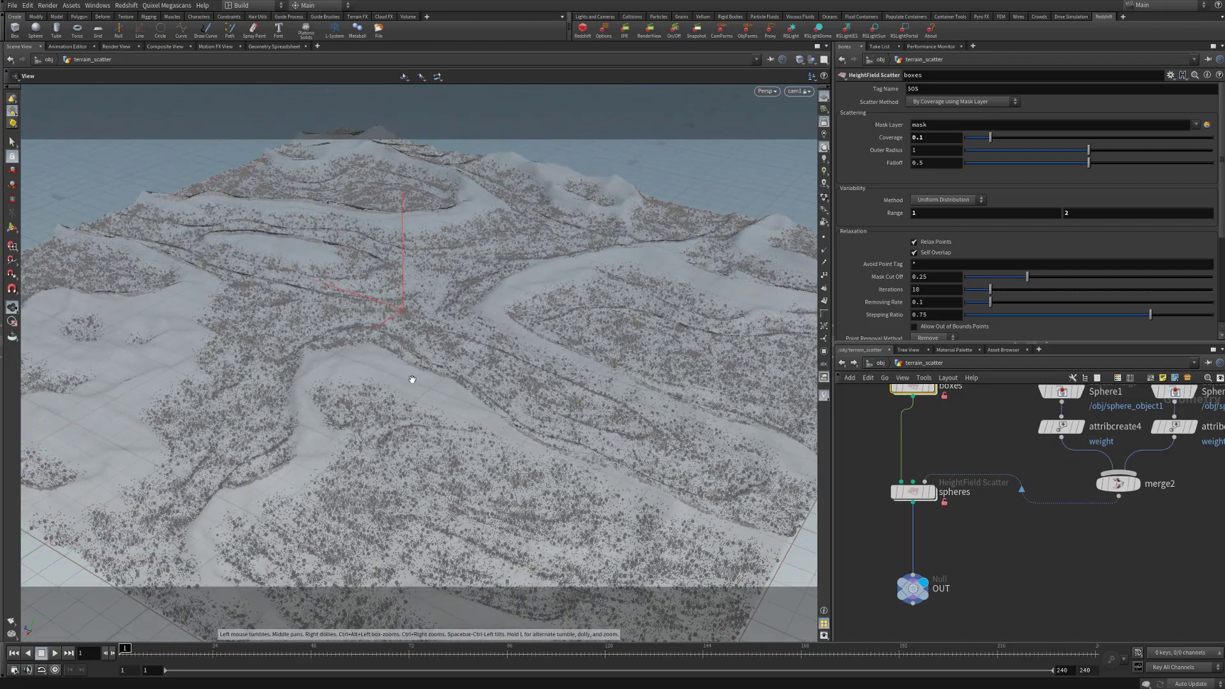
{"action": "key", "text": "Return"}
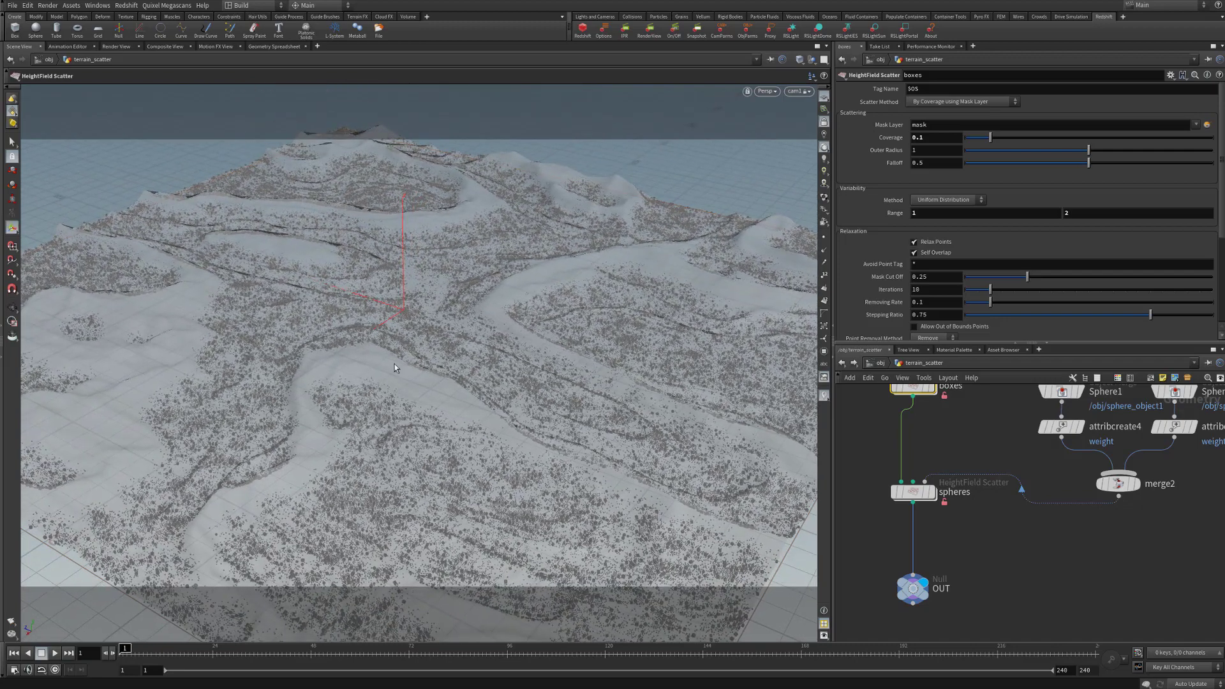
{"action": "left_click_drag", "start_coordinate": [356, 306], "coordinate": [361, 313], "text": "alt"}
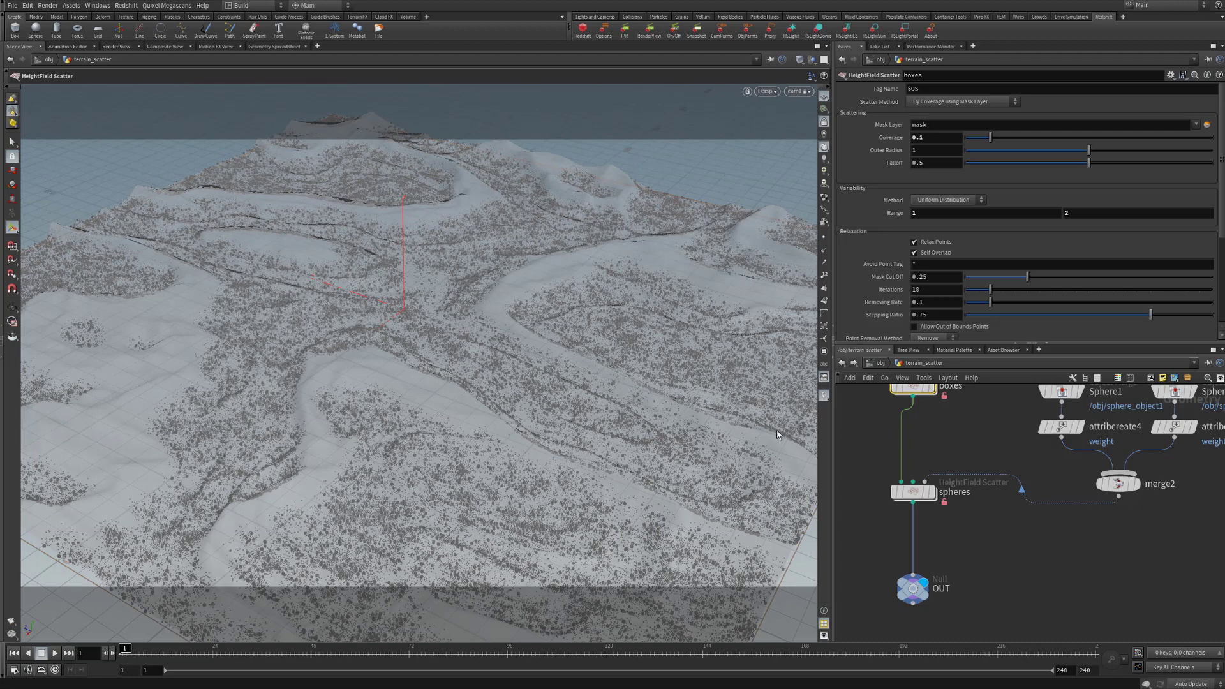
{"action": "left_click", "coordinate": [1057, 597]}
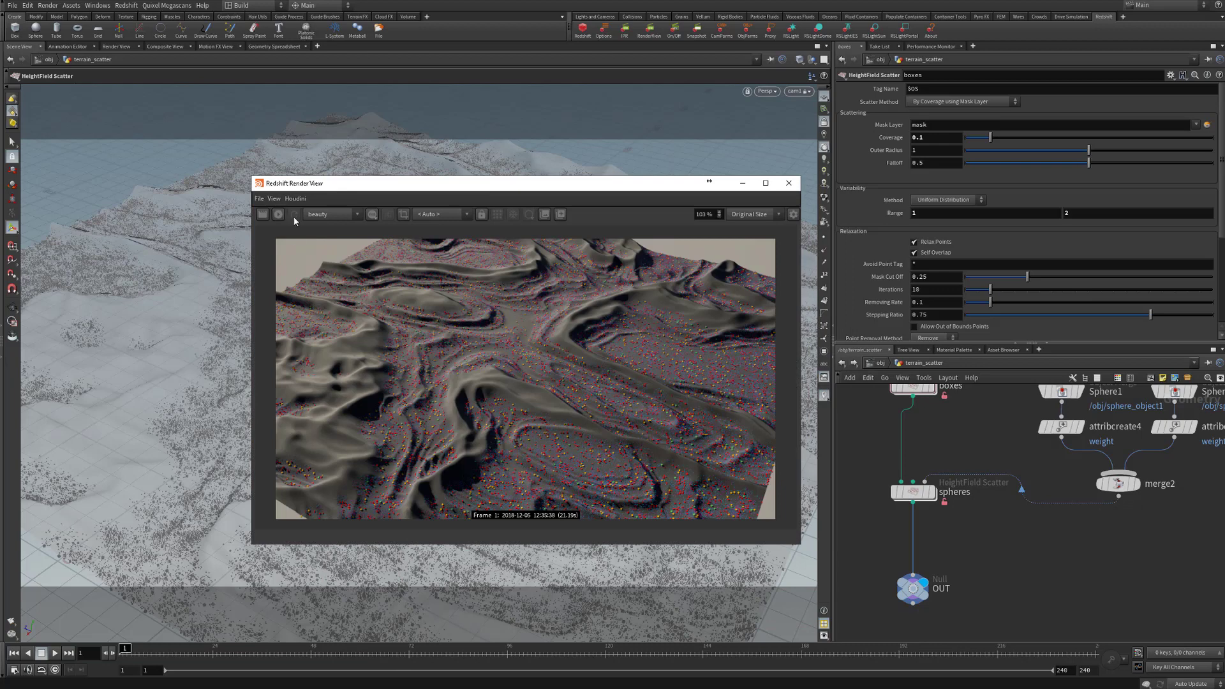
{"action": "left_click", "coordinate": [277, 215]}
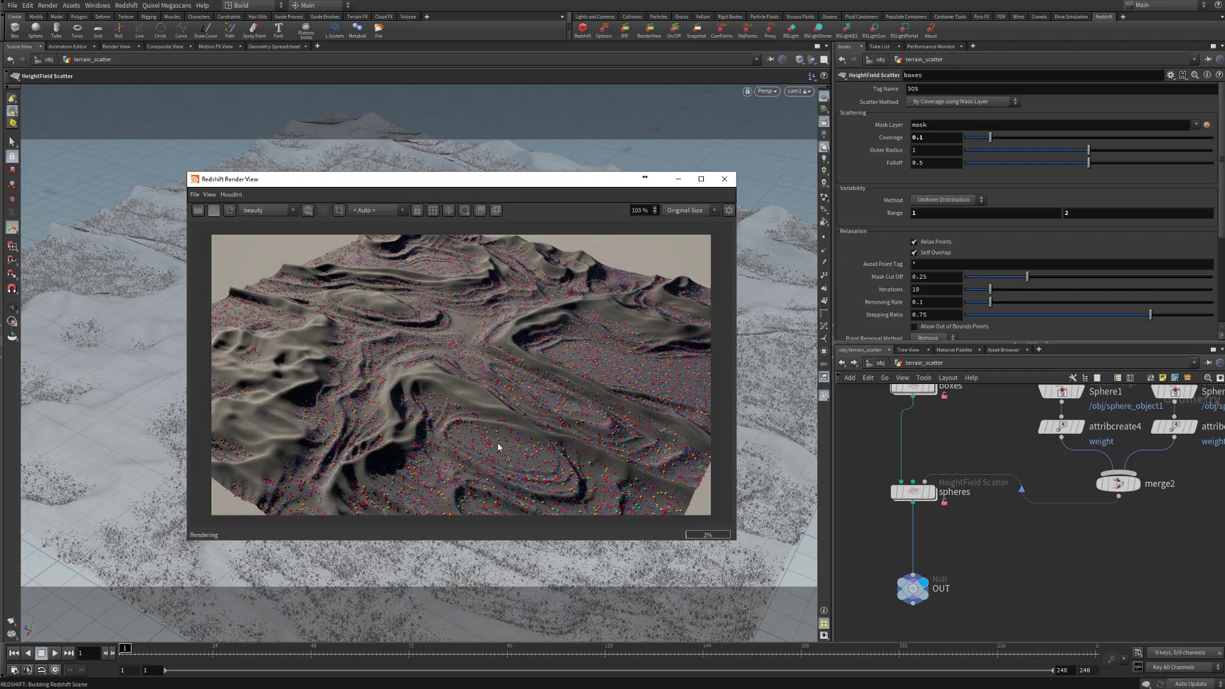
{"action": "left_click_drag", "start_coordinate": [543, 183], "coordinate": [949, 205]}
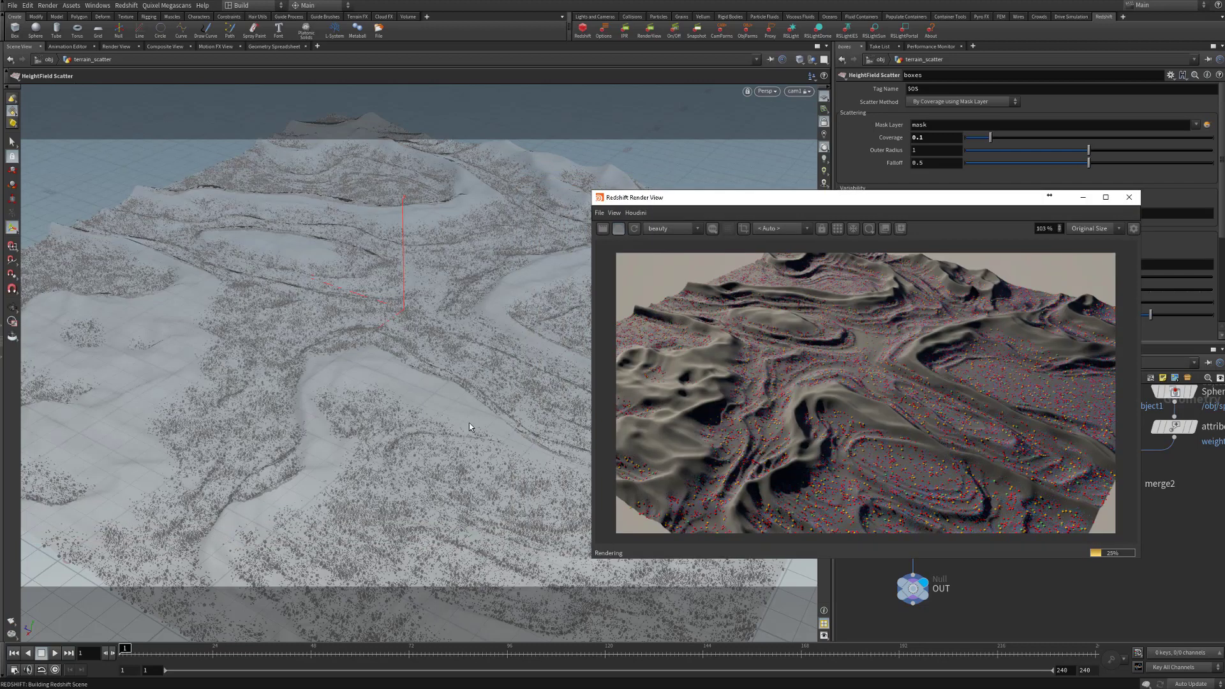
- Dolly cam1 closer to the dunes and enlarge the Redshift Render View to cover the viewport
{"action": "key", "text": "Escape"}
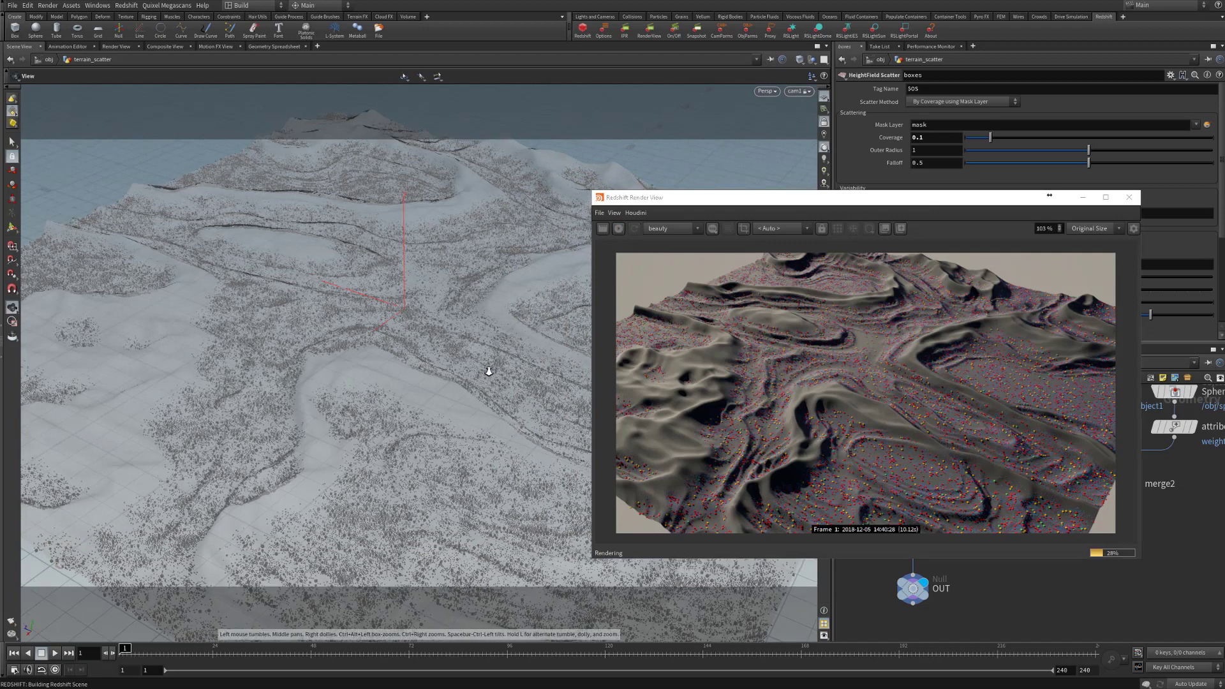
{"action": "right_click_drag", "start_coordinate": [381, 396], "coordinate": [400, 394]}
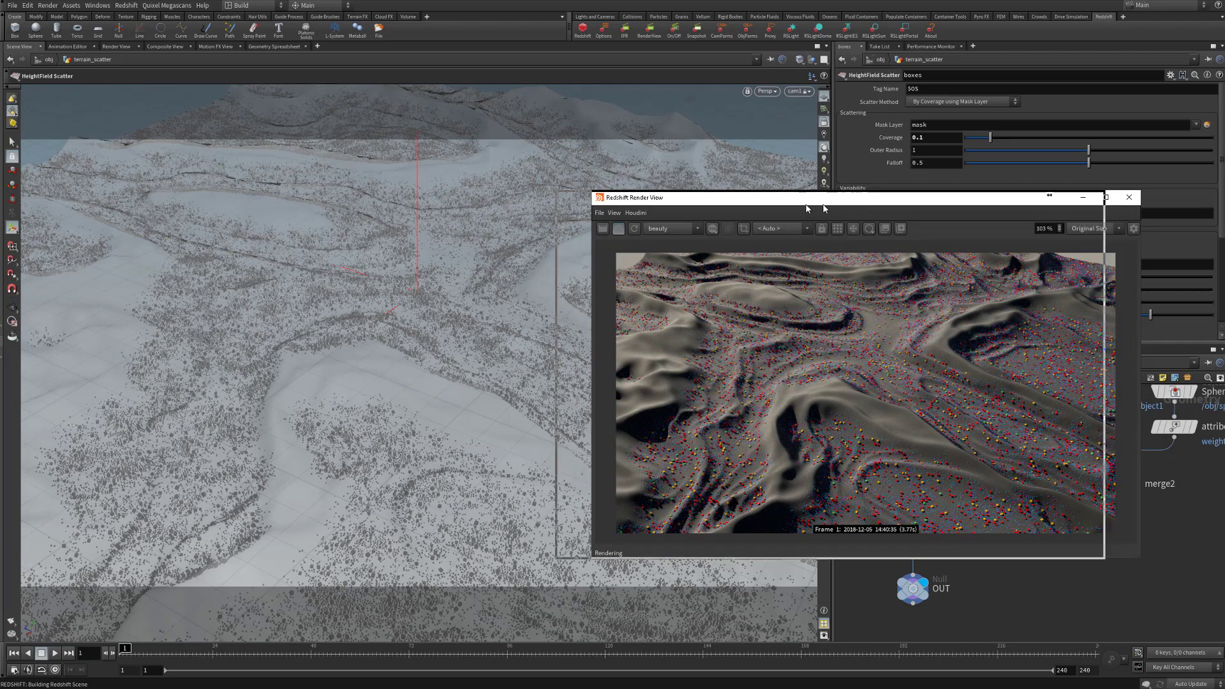
{"action": "left_click_drag", "start_coordinate": [860, 207], "coordinate": [322, 168]}
{"action": "left_click_drag", "start_coordinate": [562, 519], "coordinate": [820, 646]}
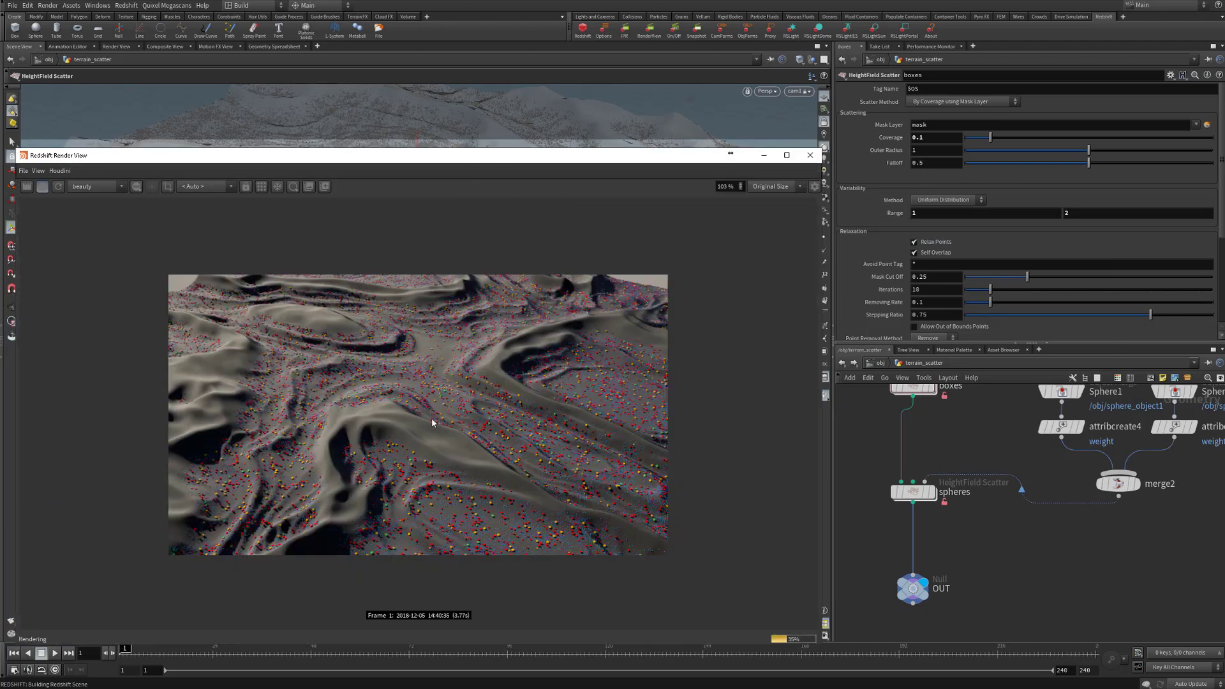
- Examine the scattered boxes and spheres in the render, both up close and across the whole terrain
{"action": "scroll", "coordinate": [412, 423], "scroll_direction": "up", "scroll_amount": 5}
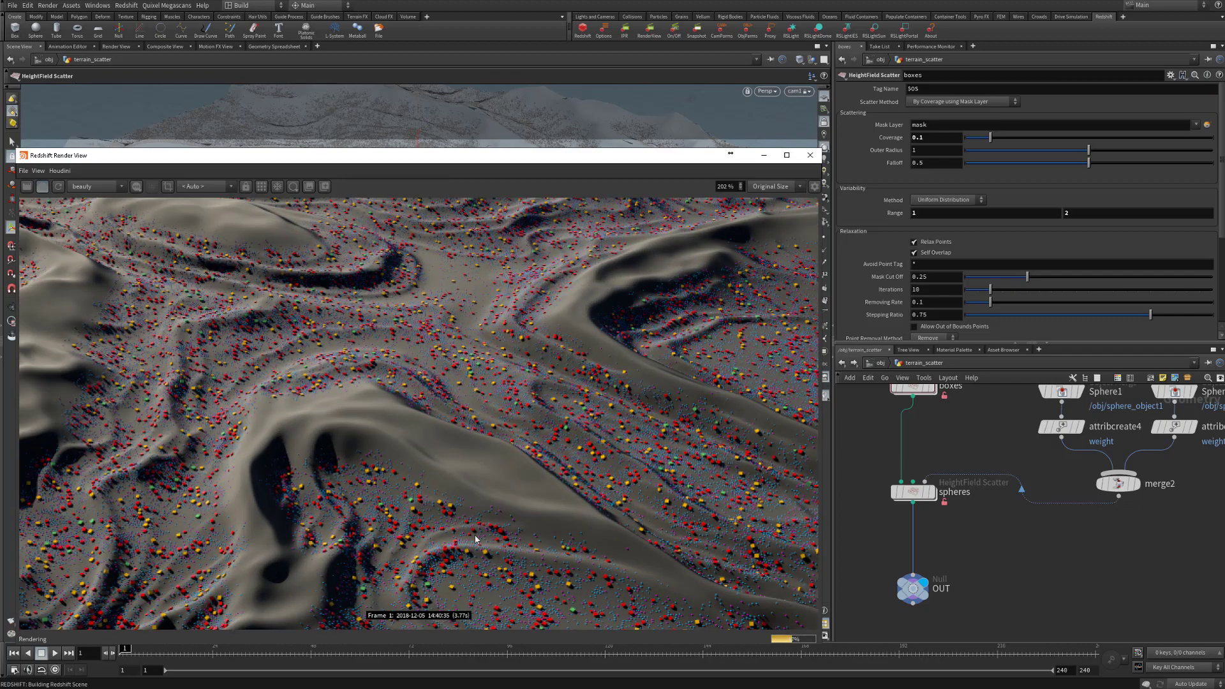
{"action": "scroll", "coordinate": [475, 539], "scroll_direction": "up", "scroll_amount": 5}
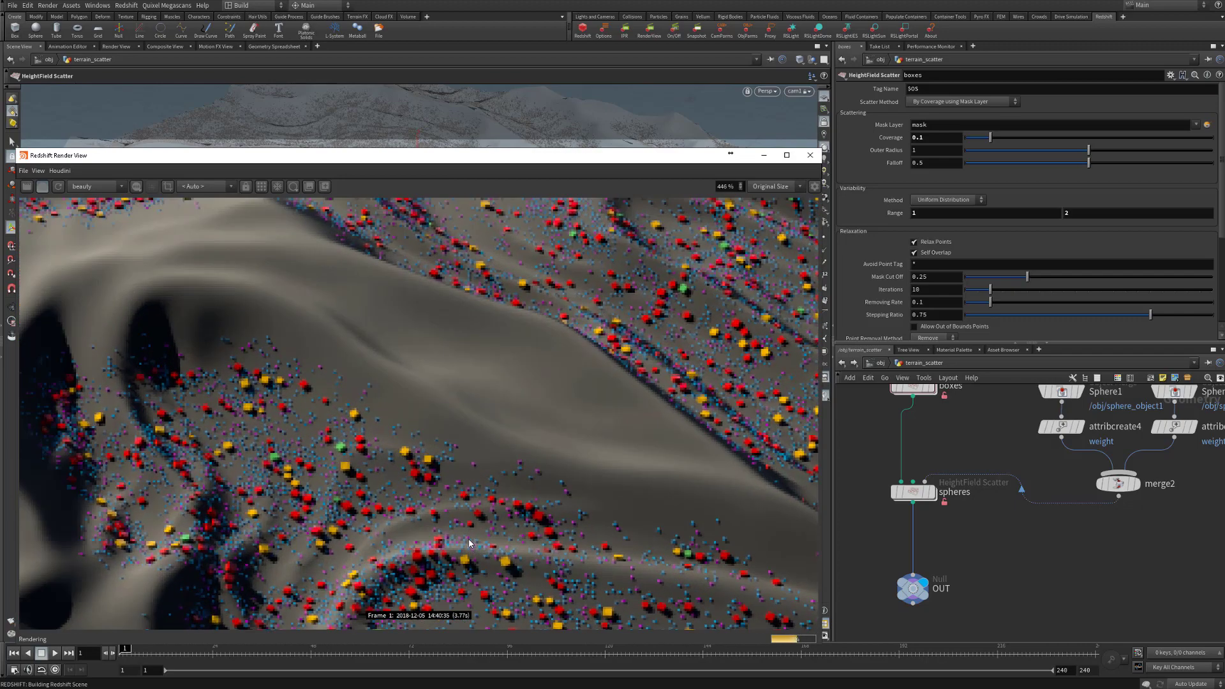
{"action": "scroll", "coordinate": [468, 540], "scroll_direction": "down", "scroll_amount": 4}
{"action": "middle_click_drag", "start_coordinate": [468, 539], "coordinate": [418, 368]}
{"action": "scroll", "coordinate": [417, 368], "scroll_direction": "up", "scroll_amount": 4}
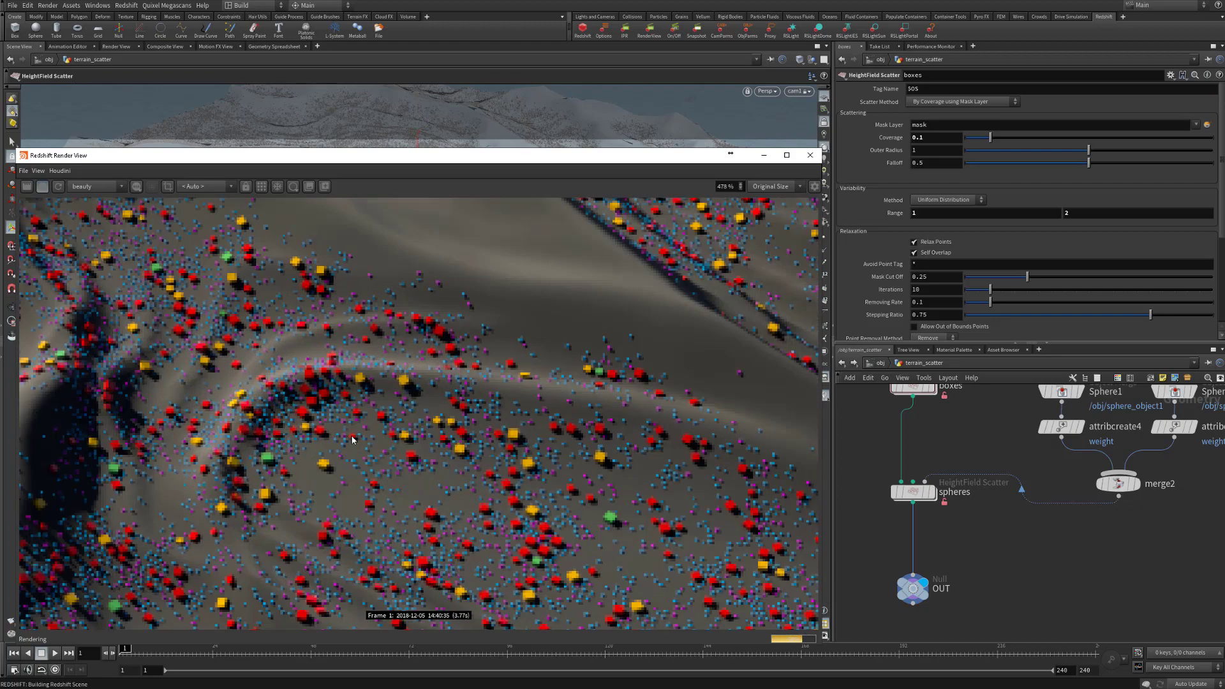
{"action": "scroll", "coordinate": [352, 439], "scroll_direction": "up", "scroll_amount": 1}
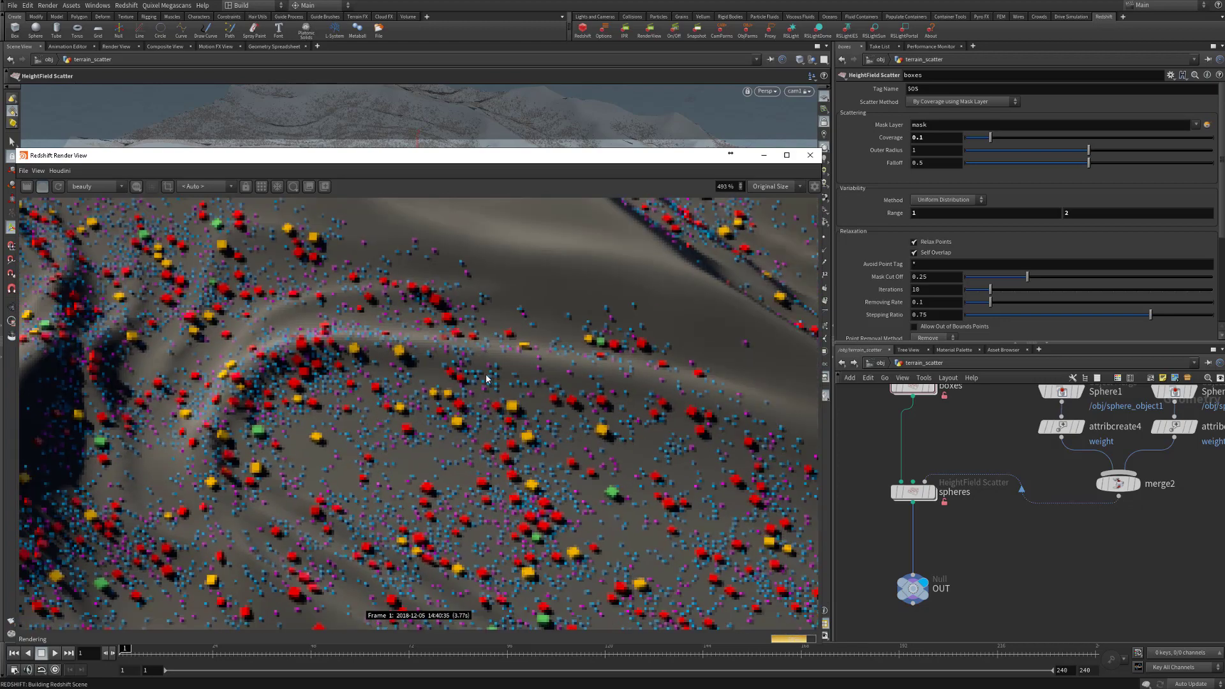
{"action": "scroll", "coordinate": [453, 510], "scroll_direction": "down", "scroll_amount": 8}
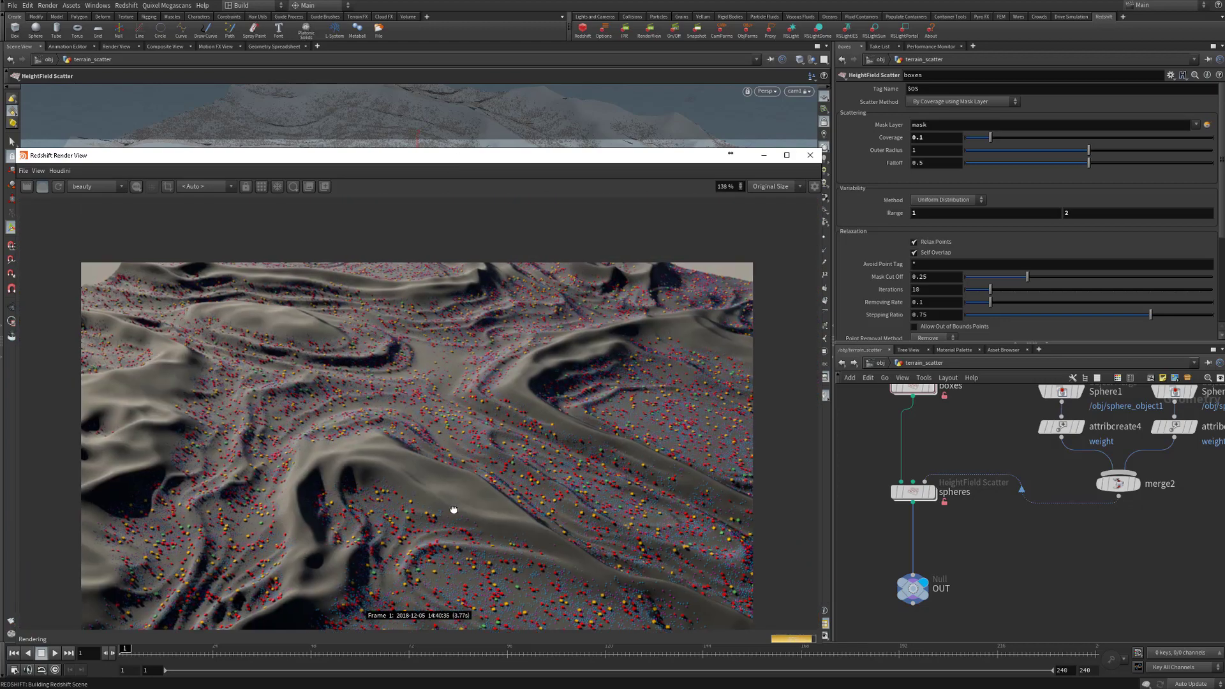
{"action": "middle_click_drag", "start_coordinate": [453, 509], "coordinate": [438, 477]}
{"action": "scroll", "coordinate": [438, 478], "scroll_direction": "up", "scroll_amount": 2}
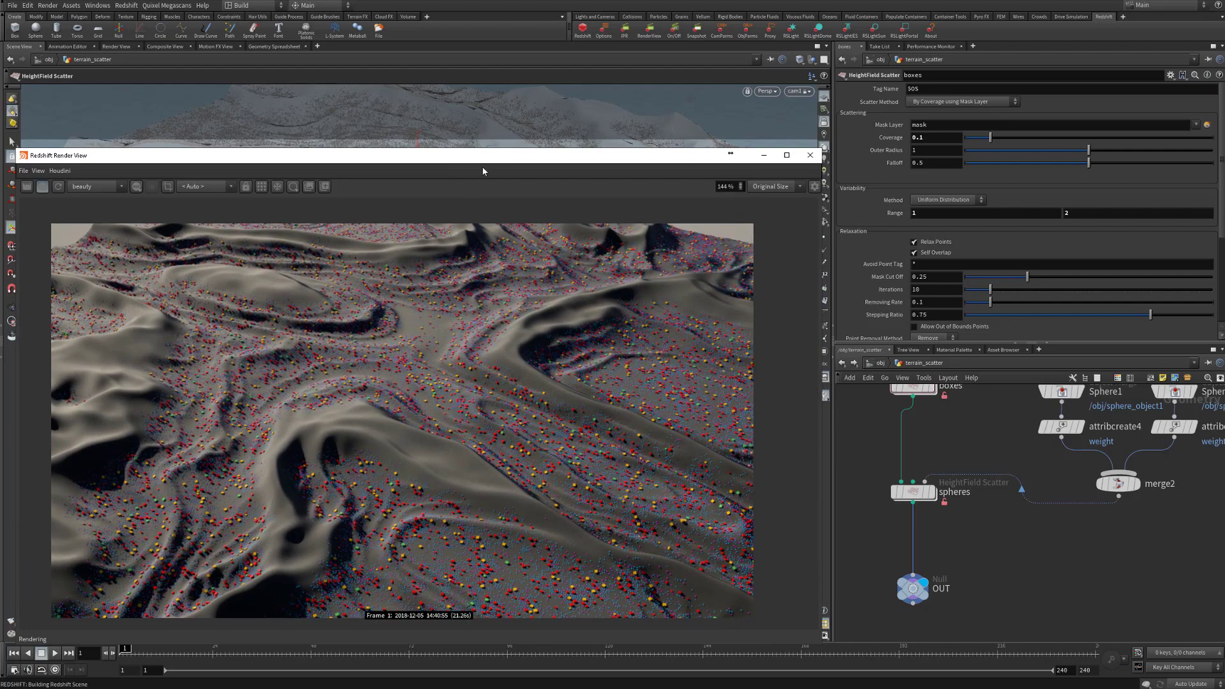
- Move the Redshift Render View out of the way and dolly cam1 further in on the terrain
{"action": "left_click_drag", "start_coordinate": [486, 161], "coordinate": [556, 688]}
{"action": "key", "text": "Escape"}
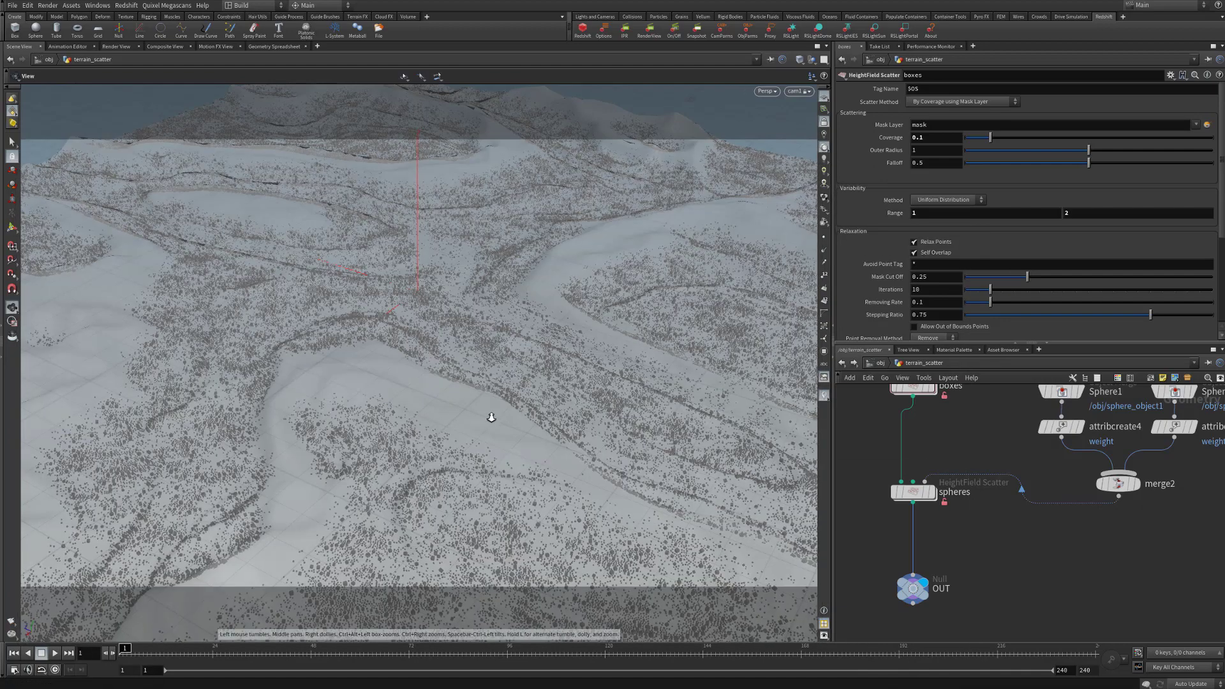
{"action": "right_click_drag", "start_coordinate": [421, 538], "coordinate": [484, 522]}
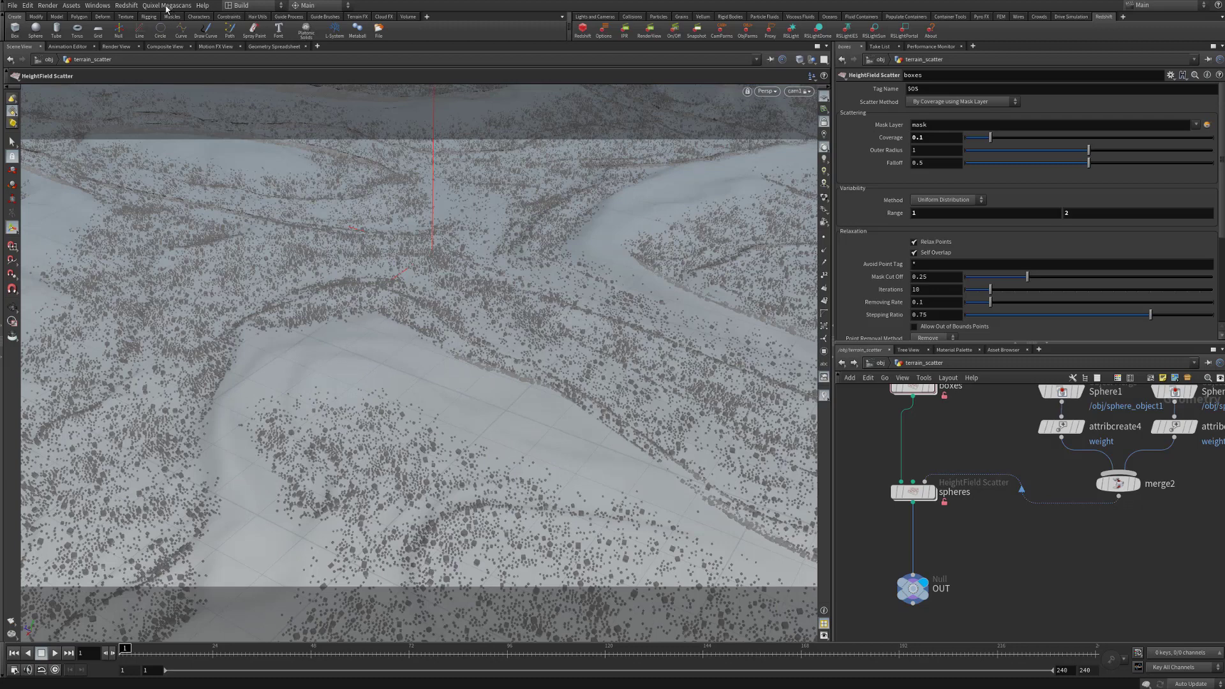
- Check which GPUs are enabled in the Redshift Plugin Options and close the dialog without changes
{"action": "left_click", "coordinate": [128, 6]}
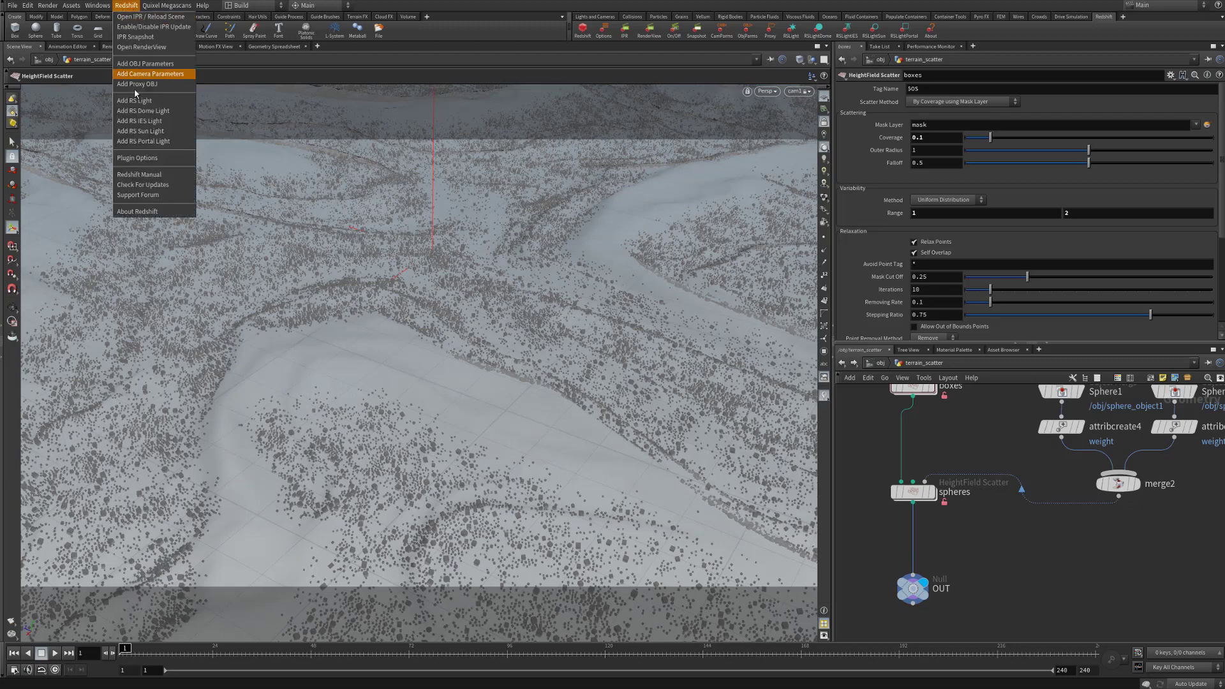
{"action": "left_click", "coordinate": [150, 158]}
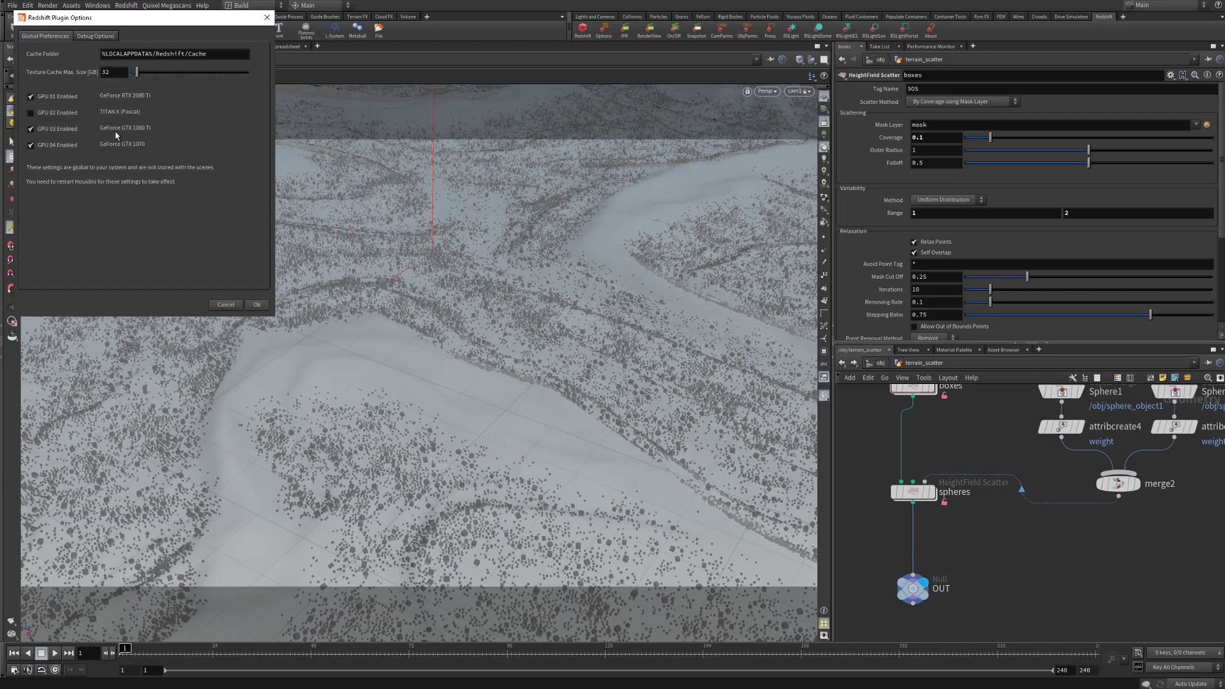
{"action": "left_click", "coordinate": [266, 18]}
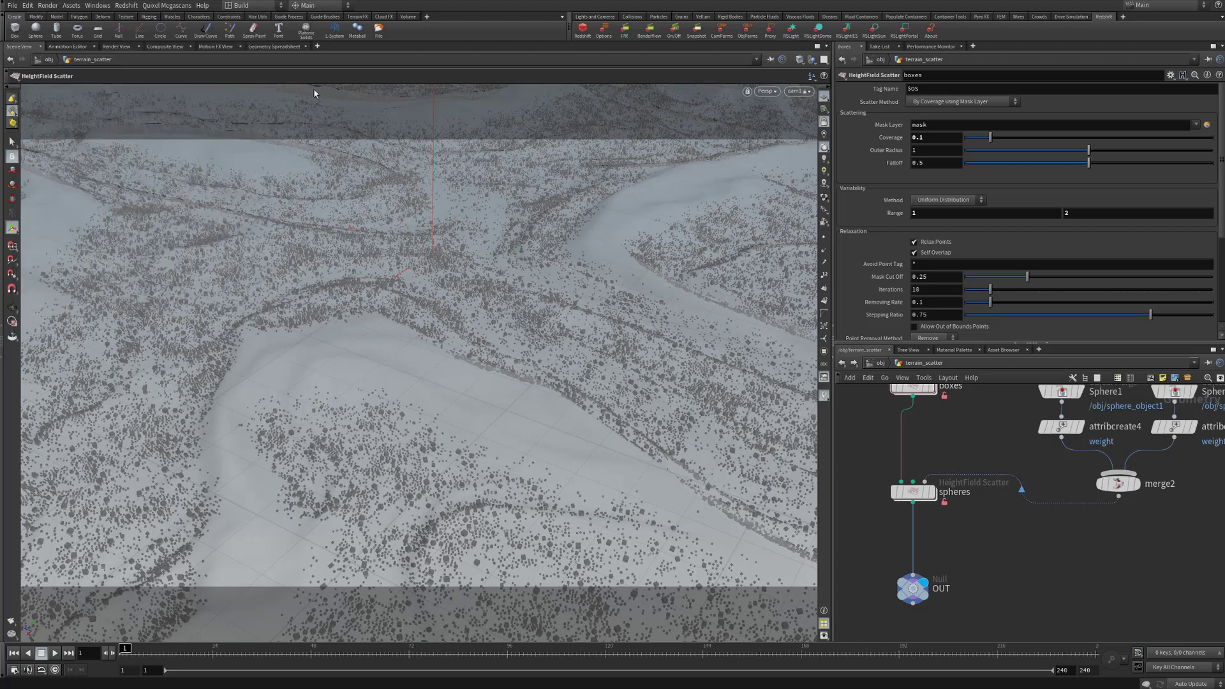
- Push cam1 in close on the central dune ridge and bring the Redshift Render View back over the viewport
{"action": "key", "text": "Escape"}
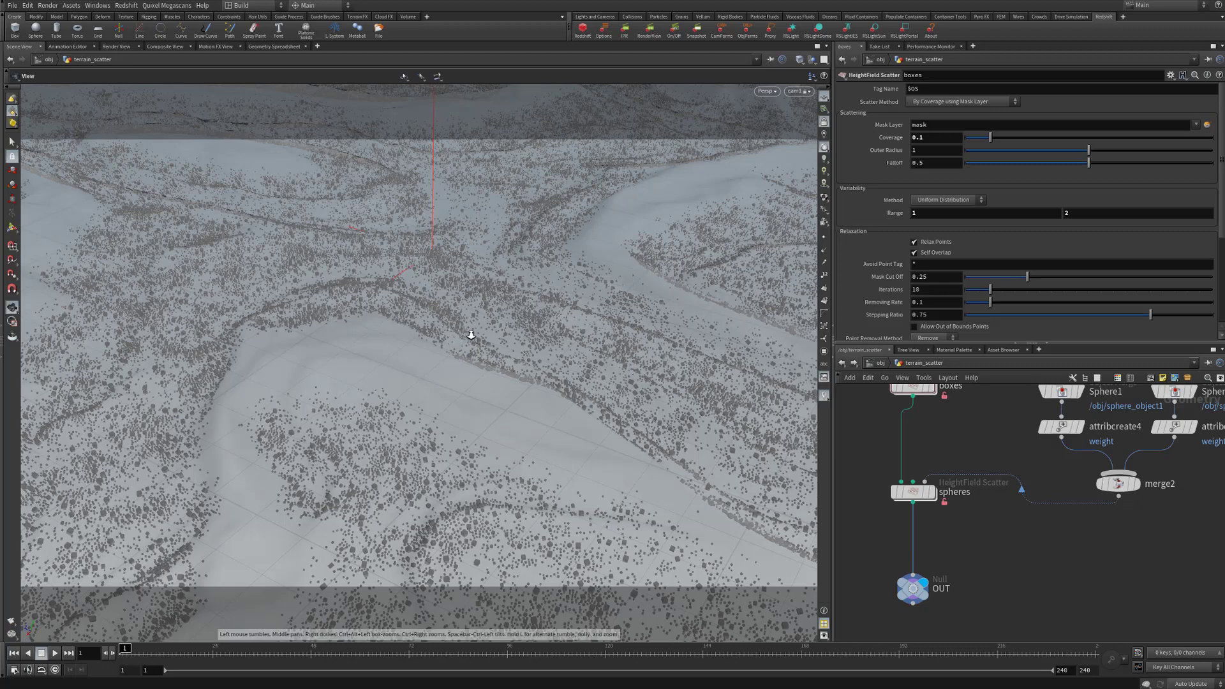
{"action": "scroll", "coordinate": [473, 336], "scroll_direction": "up", "scroll_amount": 1}
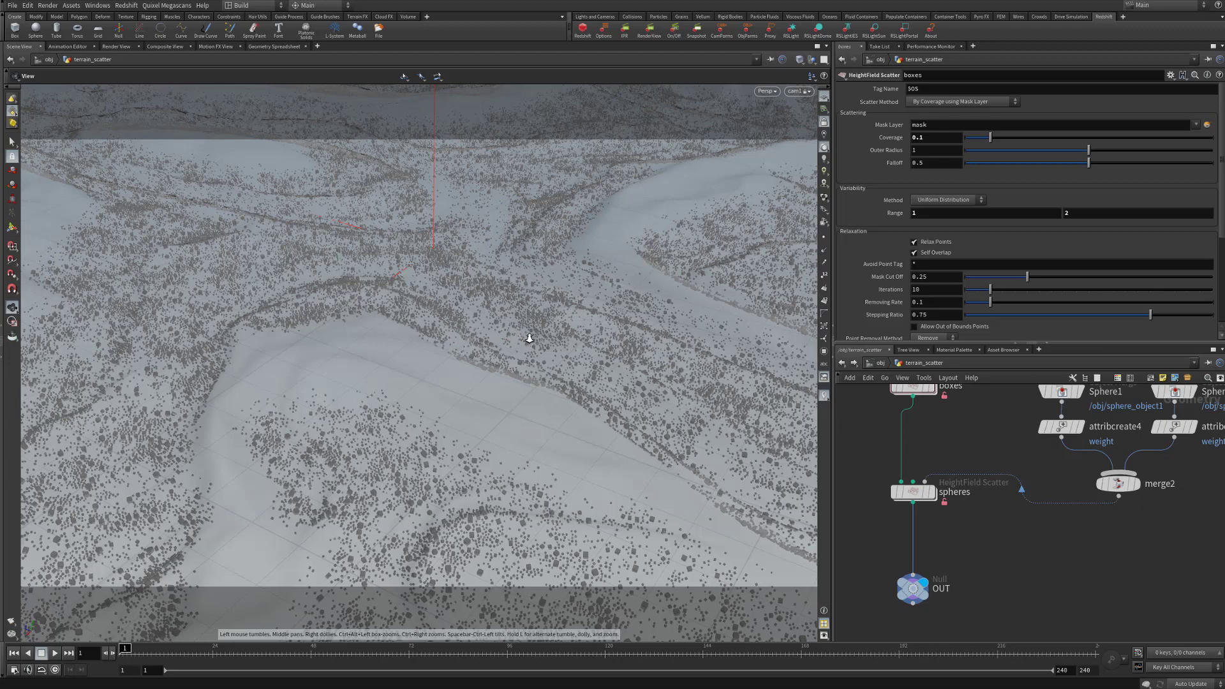
{"action": "right_click_drag", "start_coordinate": [538, 340], "coordinate": [495, 348]}
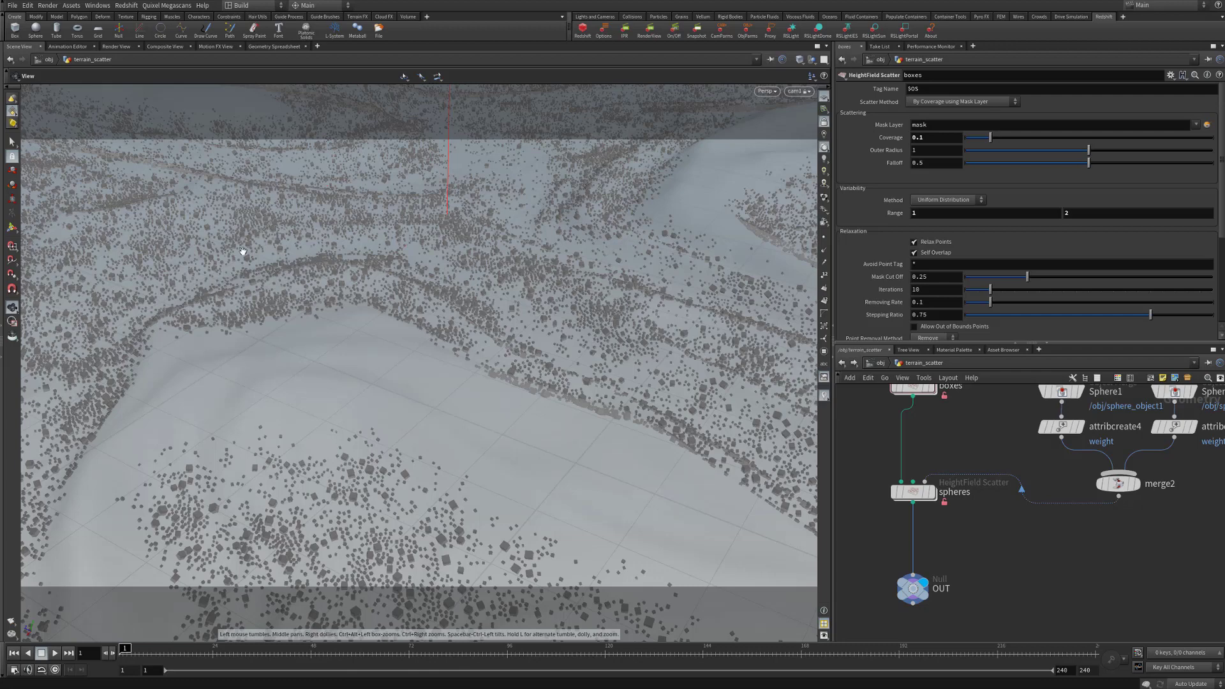
{"action": "key", "text": "Return"}
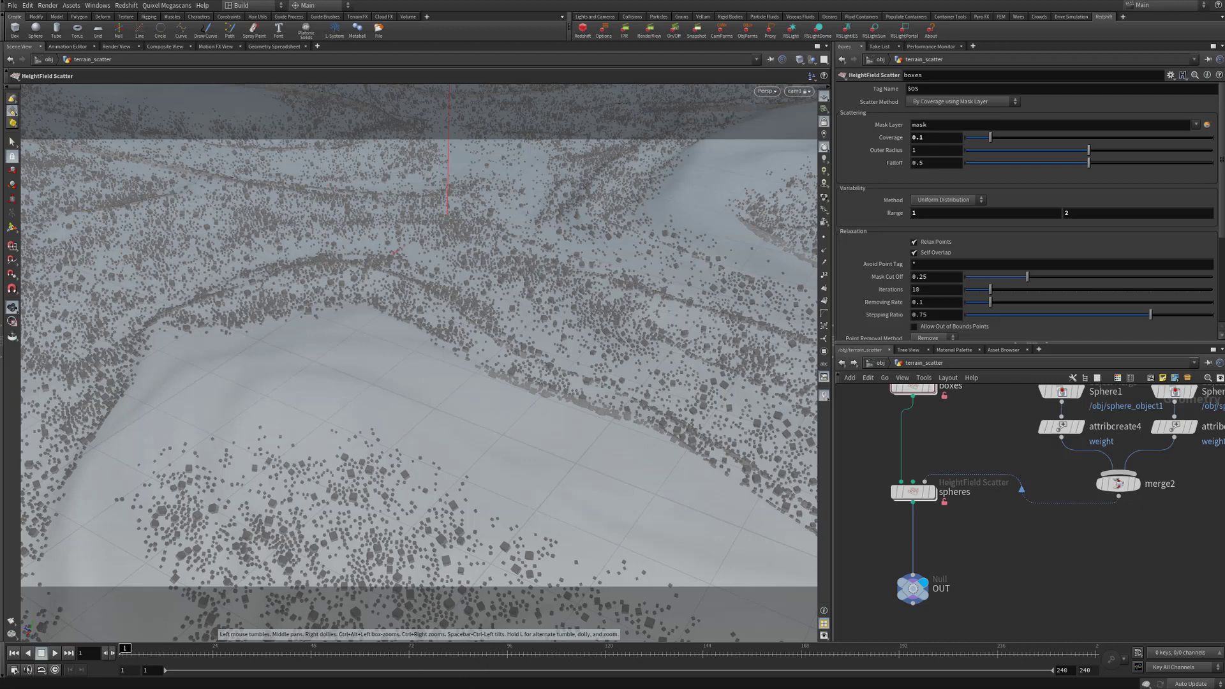
{"action": "key", "text": "Return"}
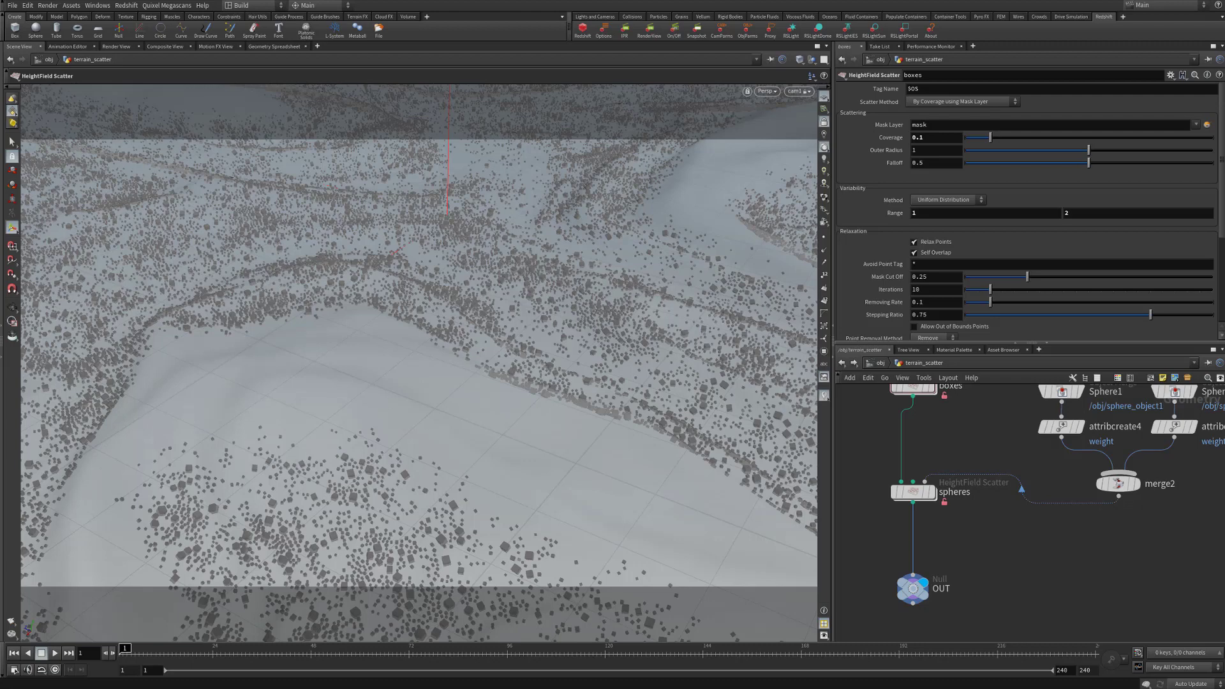
{"action": "key", "text": "alt+Tab"}
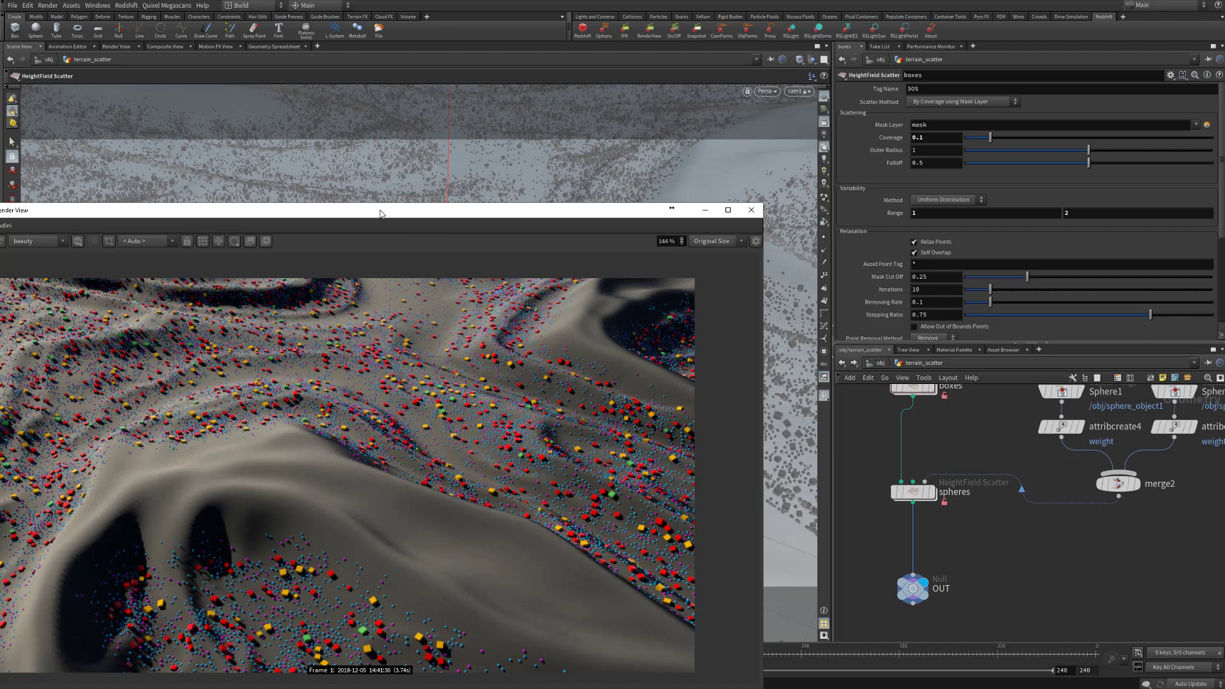
{"action": "left_click_drag", "start_coordinate": [379, 214], "coordinate": [454, 125]}
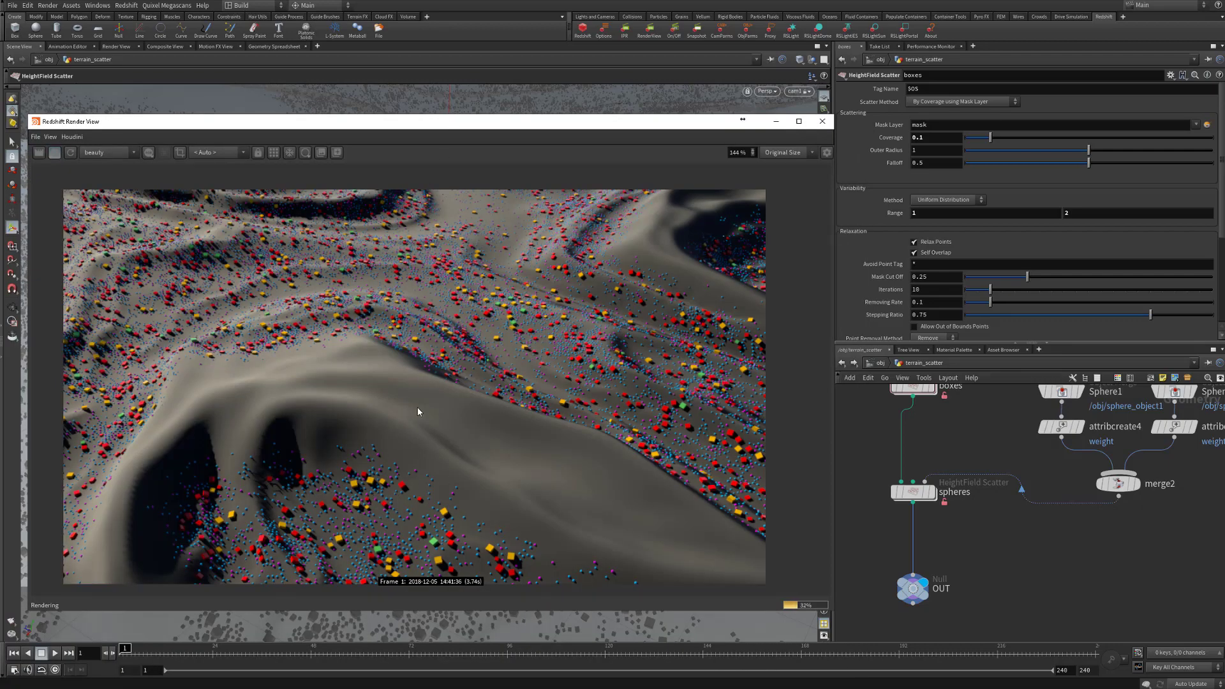
- Inspect the scattered boxes and spheres below the ridge in the close-up render
{"action": "scroll", "coordinate": [417, 412], "scroll_direction": "up", "scroll_amount": 6}
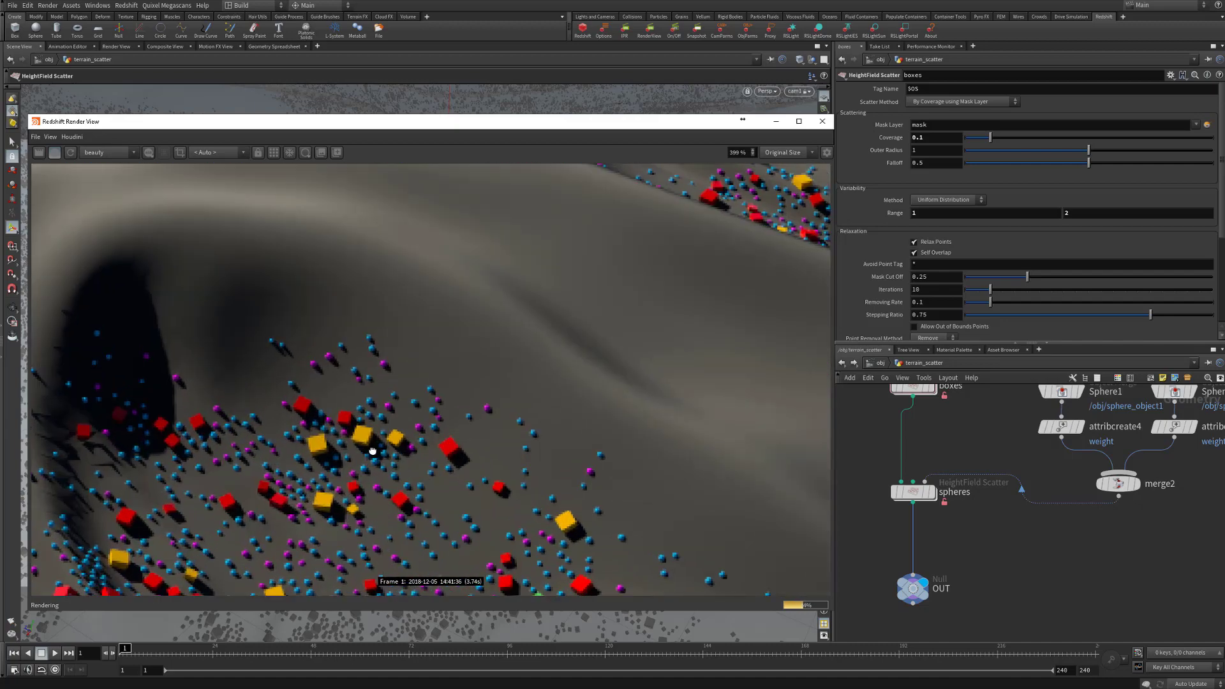
{"action": "middle_click_drag", "start_coordinate": [373, 451], "coordinate": [436, 300]}
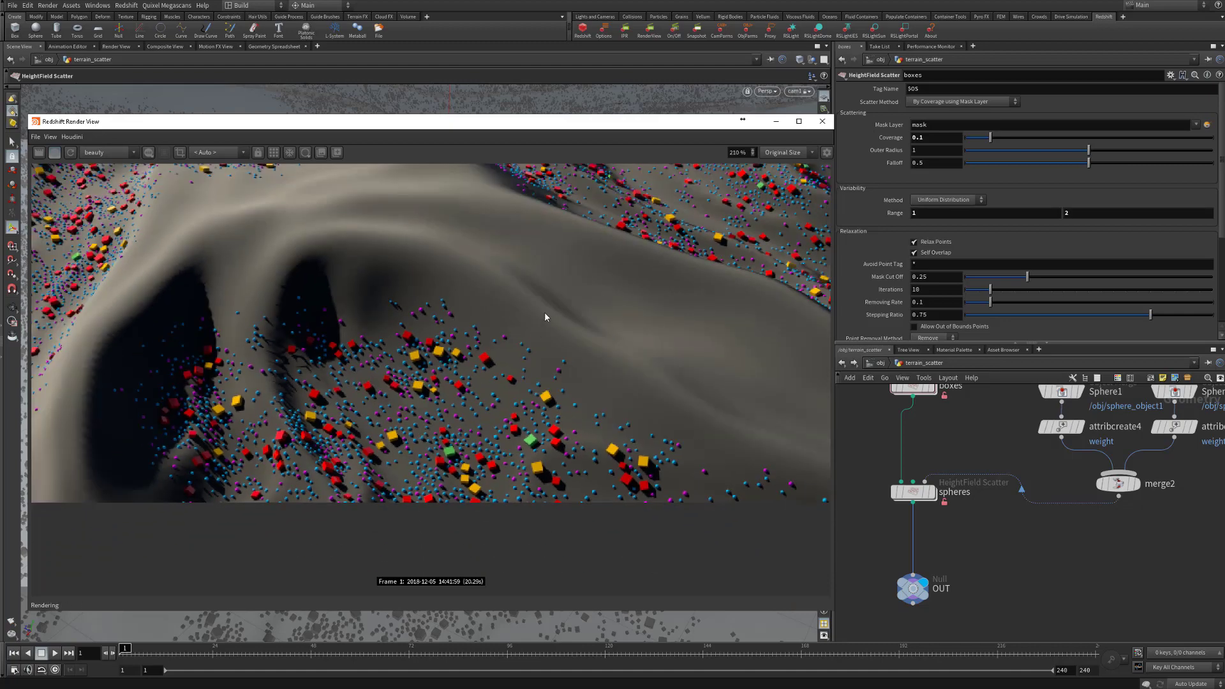
{"action": "scroll", "coordinate": [514, 417], "scroll_direction": "down", "scroll_amount": 5}
{"action": "scroll", "coordinate": [509, 415], "scroll_direction": "up", "scroll_amount": 1}
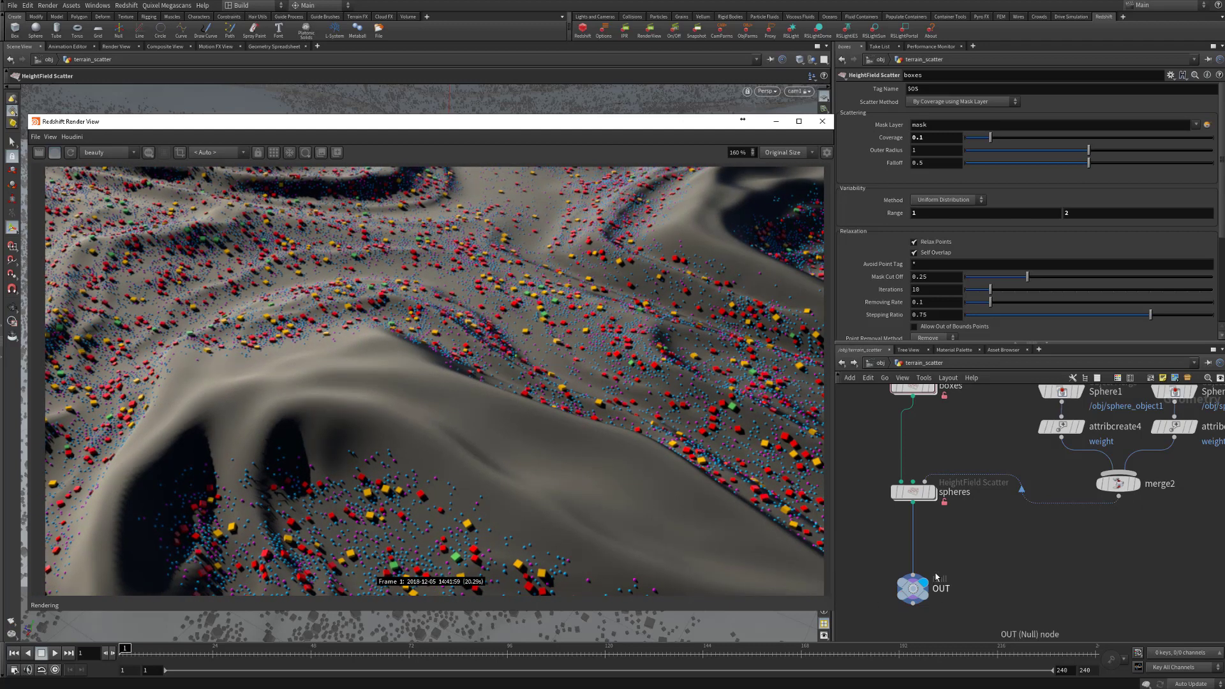
- Examine the weight attribute settings of attribcreate1 below Box1 and how the object branches feed the scatter nodes
{"action": "middle_click_drag", "start_coordinate": [1032, 427], "coordinate": [988, 497]}
{"action": "mouse_move", "coordinate": [1124, 435]}
{"action": "middle_mouse_down"}
{"action": "mouse_move", "coordinate": [995, 549]}
{"action": "mouse_move", "coordinate": [1092, 511]}
{"action": "mouse_move", "coordinate": [1089, 561]}
{"action": "mouse_move", "coordinate": [1078, 553]}
{"action": "mouse_move", "coordinate": [1109, 527]}
{"action": "middle_mouse_up"}
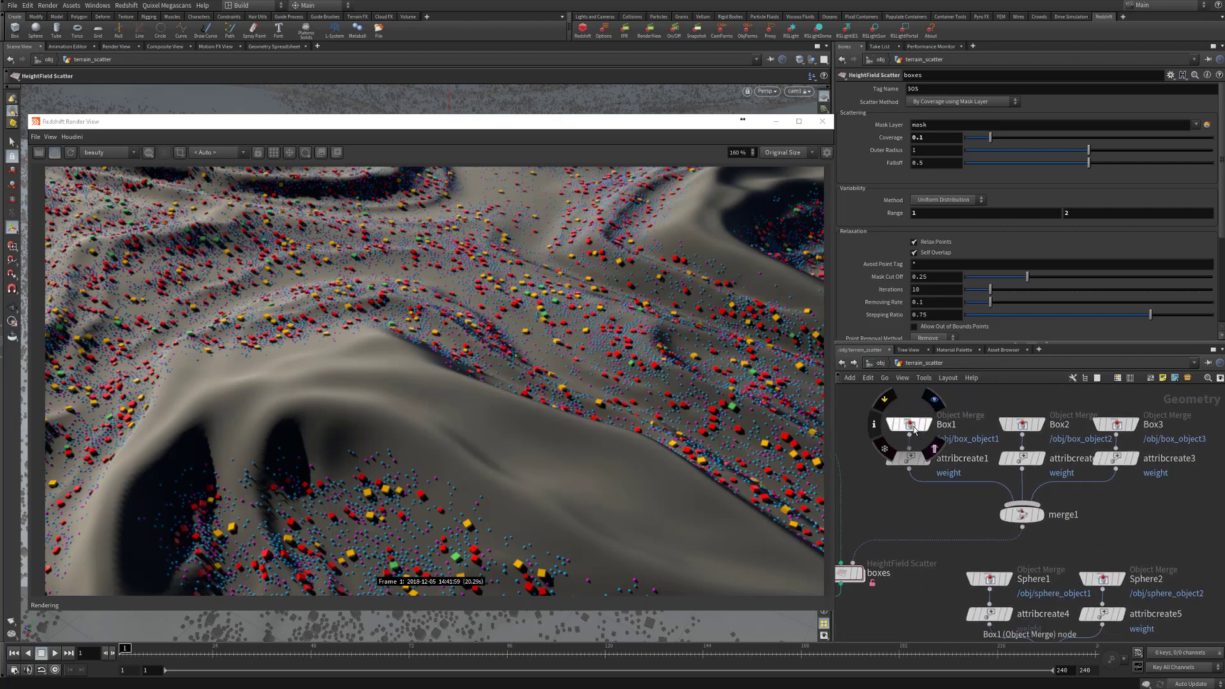
{"action": "left_click", "coordinate": [909, 424]}
{"action": "left_click", "coordinate": [911, 459]}
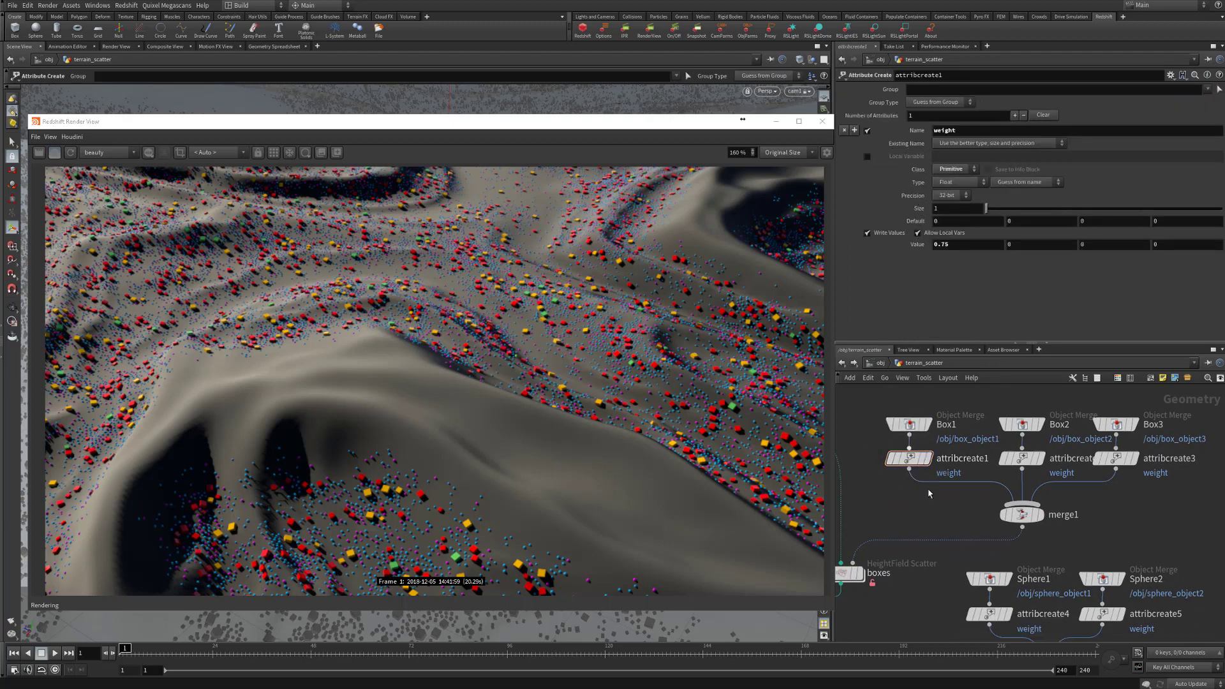
{"action": "scroll", "coordinate": [919, 523], "scroll_direction": "down", "scroll_amount": 2}
{"action": "middle_click_drag", "start_coordinate": [918, 524], "coordinate": [1011, 422]}
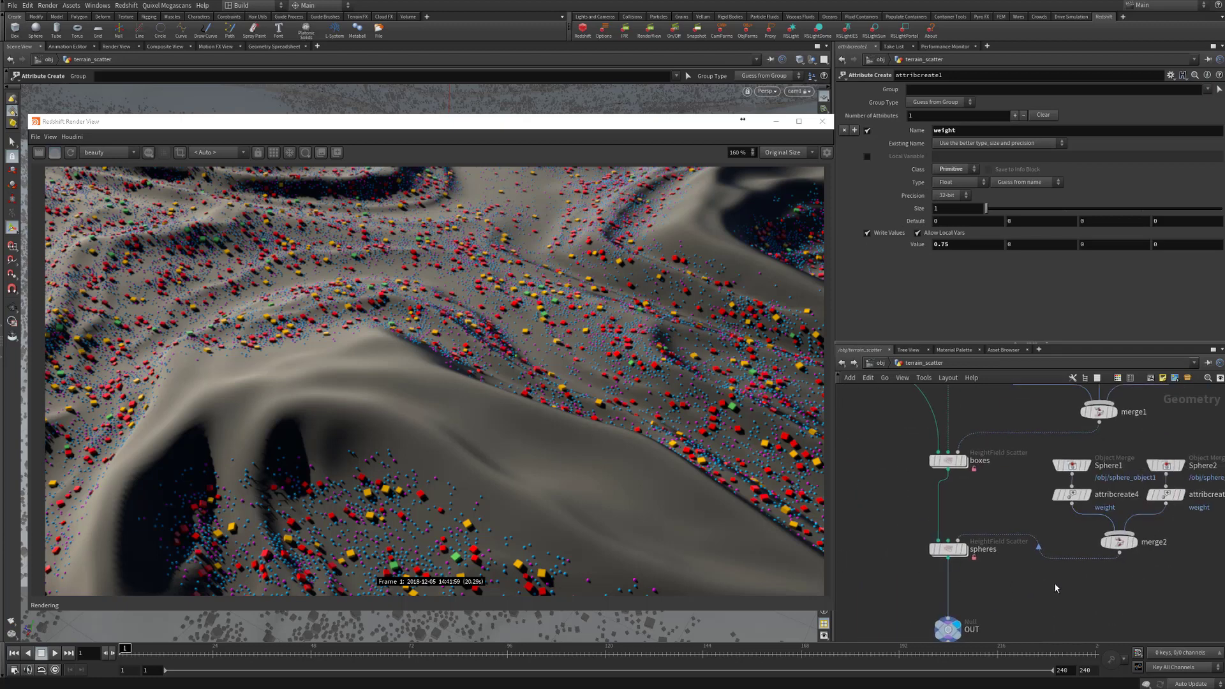
{"action": "middle_click_drag", "start_coordinate": [995, 512], "coordinate": [937, 586]}
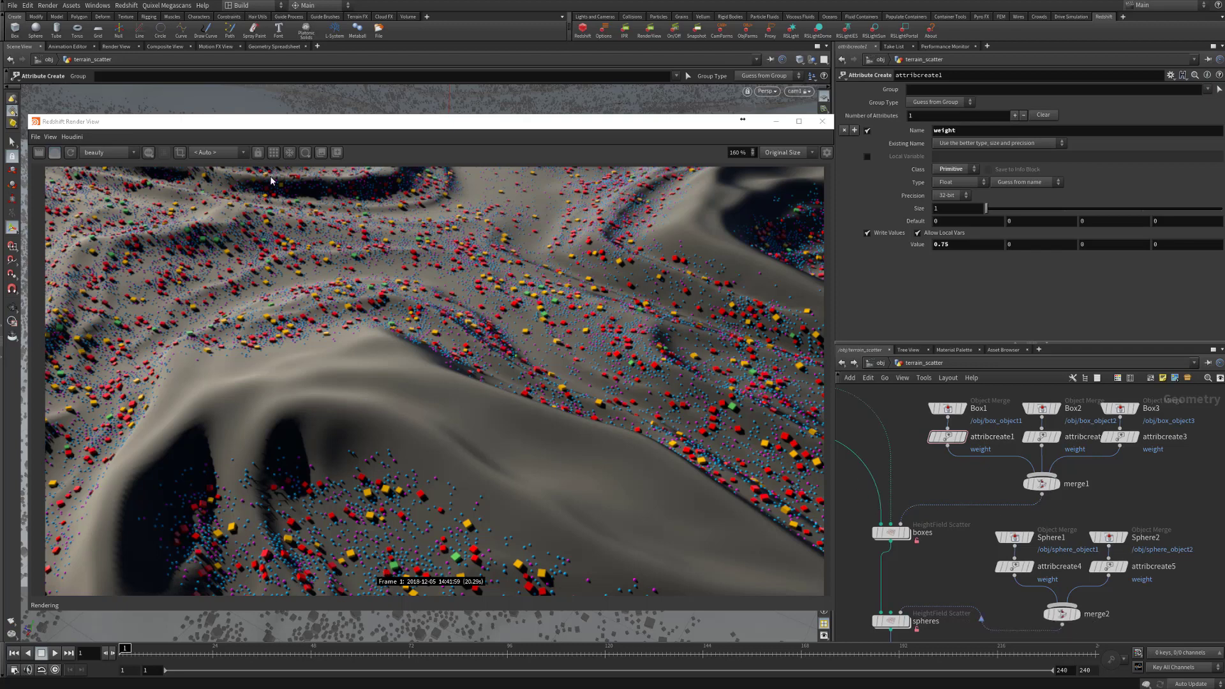
- Stop the interactive Redshift render and move the Redshift Render View off the viewport
{"action": "left_click", "coordinate": [53, 157]}
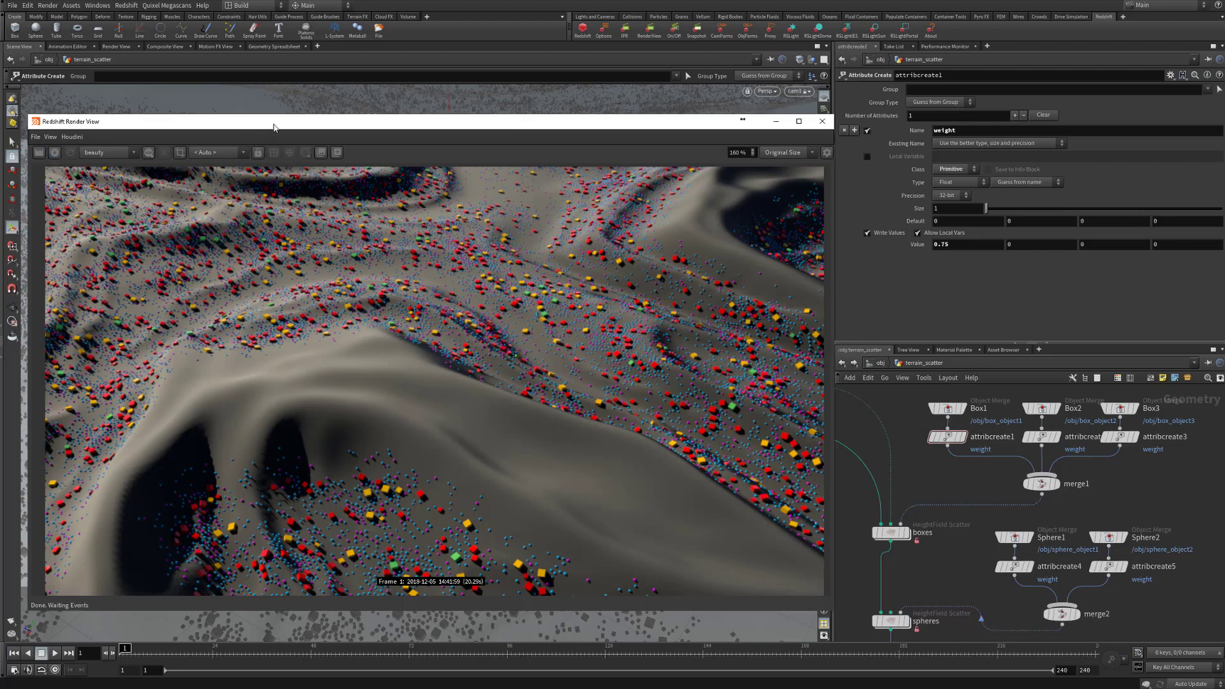
{"action": "left_click_drag", "start_coordinate": [274, 124], "coordinate": [0, 562]}
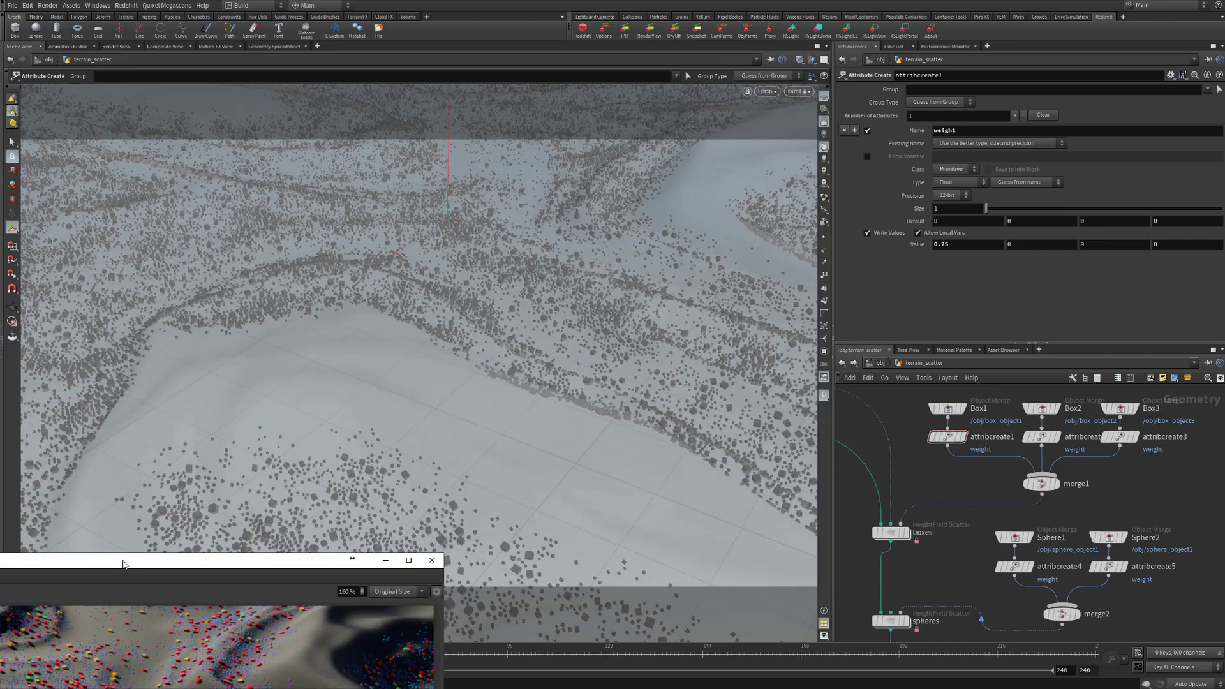
{"action": "left_click_drag", "start_coordinate": [117, 564], "coordinate": [785, 688]}
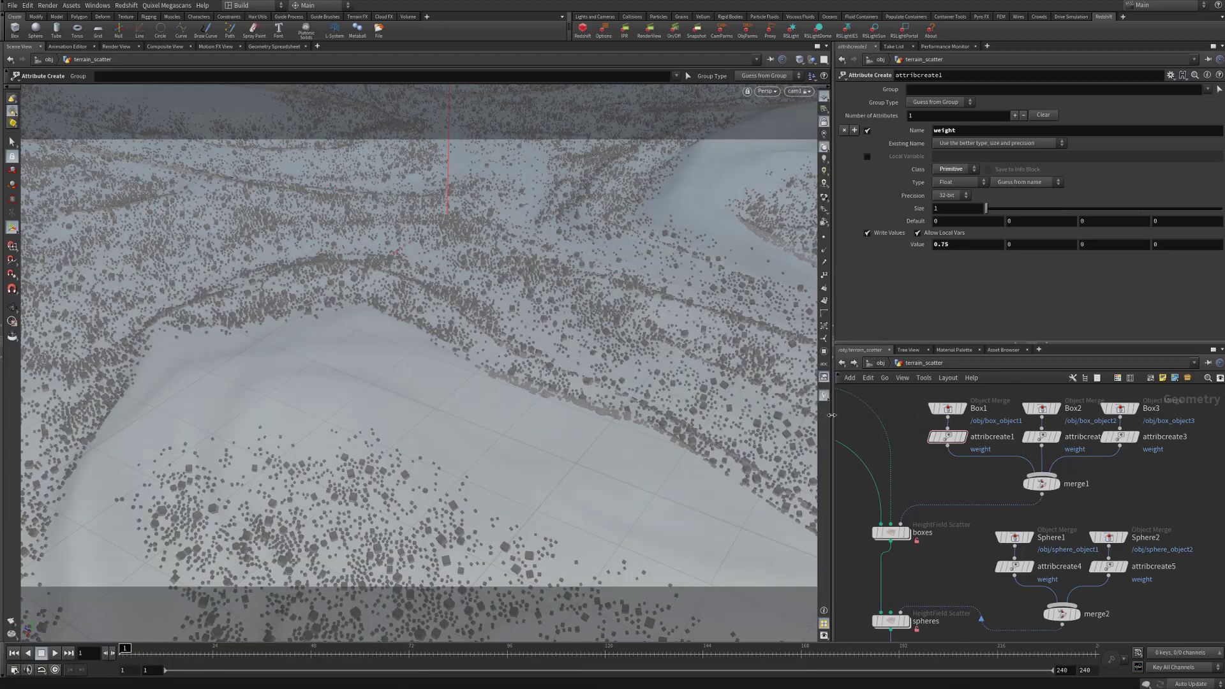
- Enlarge the network editor and show the settings of the boxes HeightField Scatter
{"action": "left_click_drag", "start_coordinate": [833, 415], "coordinate": [501, 409]}
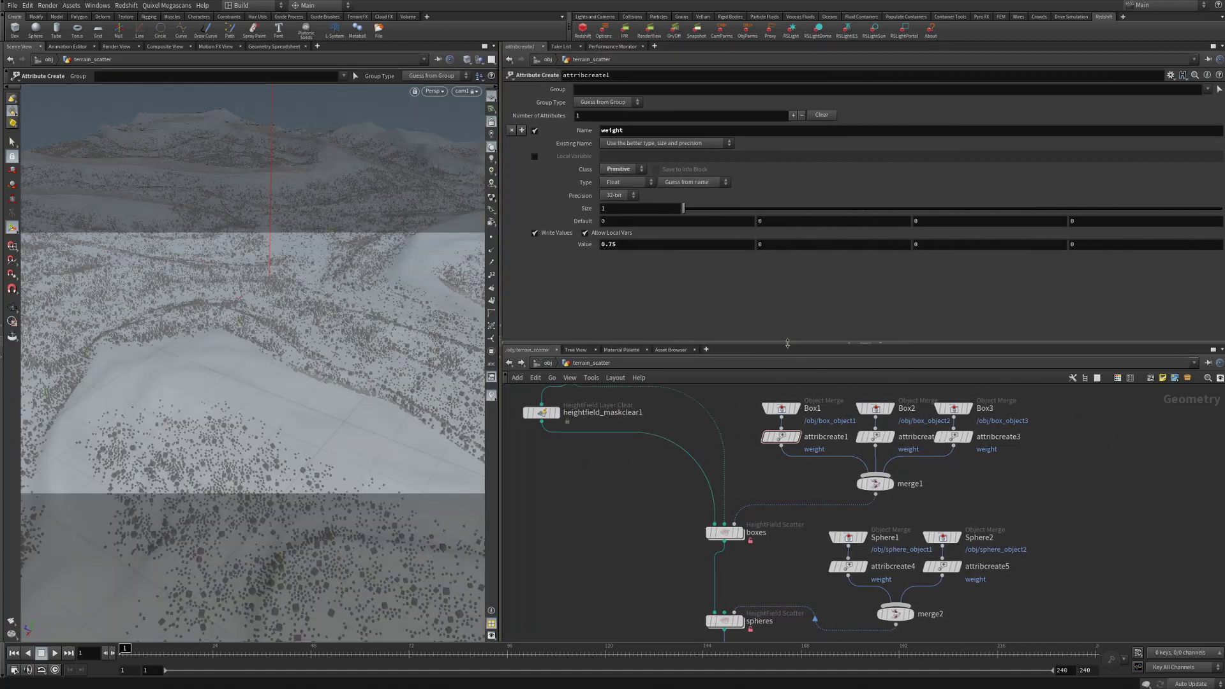
{"action": "left_click_drag", "start_coordinate": [786, 343], "coordinate": [786, 280]}
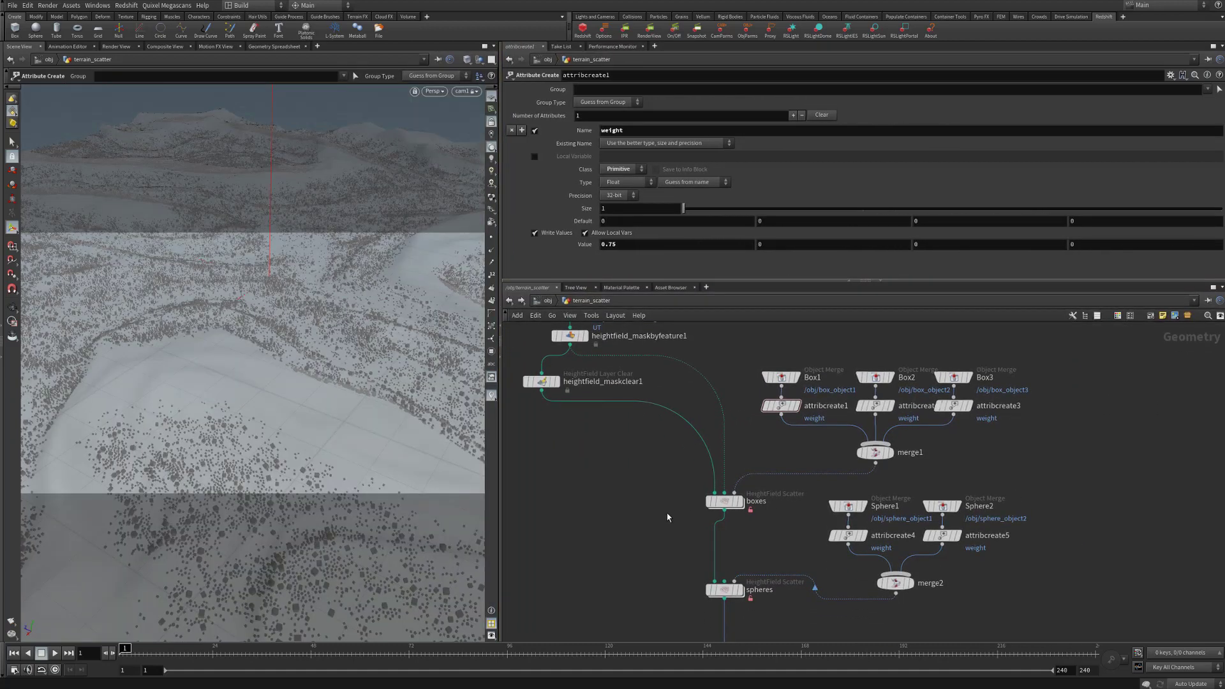
{"action": "scroll", "coordinate": [615, 525], "scroll_direction": "down", "scroll_amount": 3}
{"action": "middle_click_drag", "start_coordinate": [797, 399], "coordinate": [917, 467]}
{"action": "scroll", "coordinate": [722, 481], "scroll_direction": "up", "scroll_amount": 4}
{"action": "scroll", "coordinate": [721, 484], "scroll_direction": "up", "scroll_amount": 2}
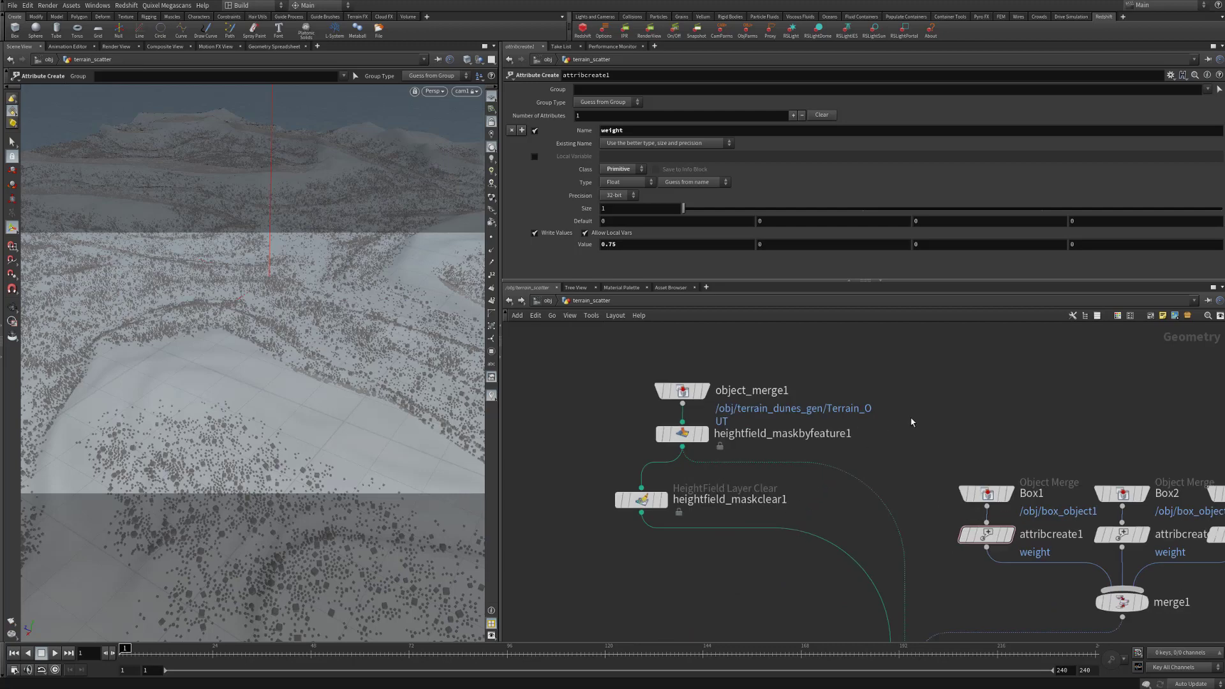
{"action": "middle_click_drag", "start_coordinate": [902, 425], "coordinate": [878, 351]}
{"action": "middle_click_drag", "start_coordinate": [687, 511], "coordinate": [553, 398]}
{"action": "left_click", "coordinate": [690, 445]}
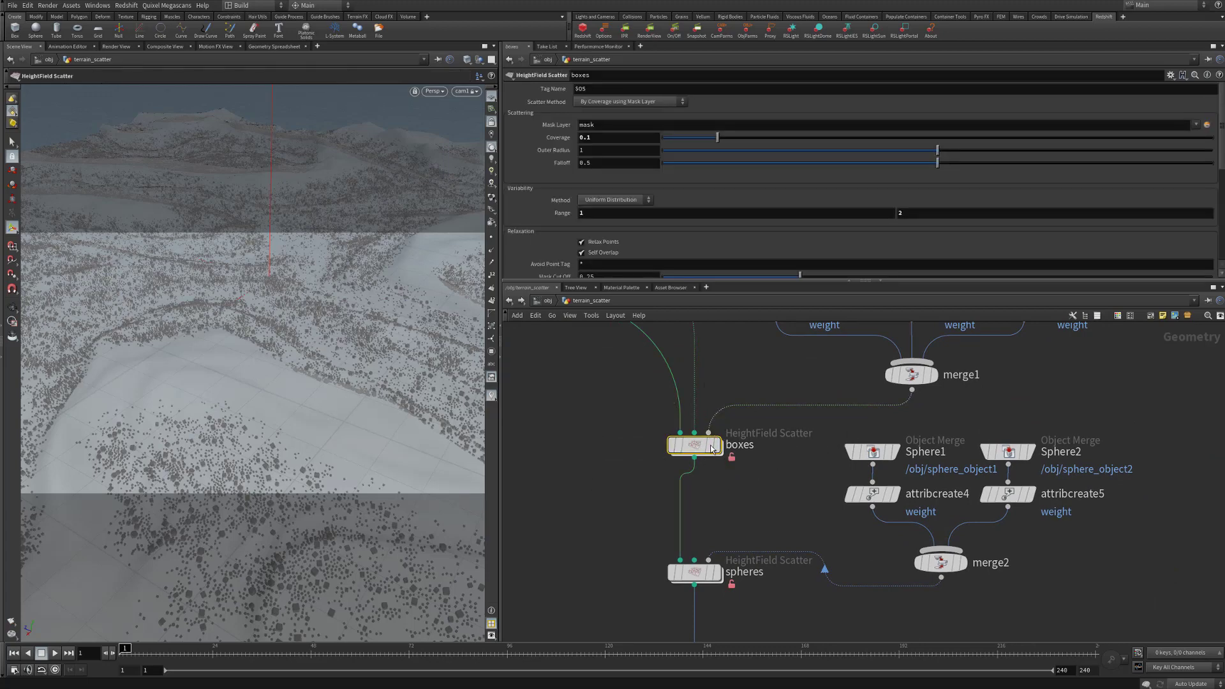
- Trace how the box and sphere sources feed the boxes and spheres HeightField Scatter nodes down to OUT
{"action": "middle_click_drag", "start_coordinate": [658, 553], "coordinate": [656, 423]}
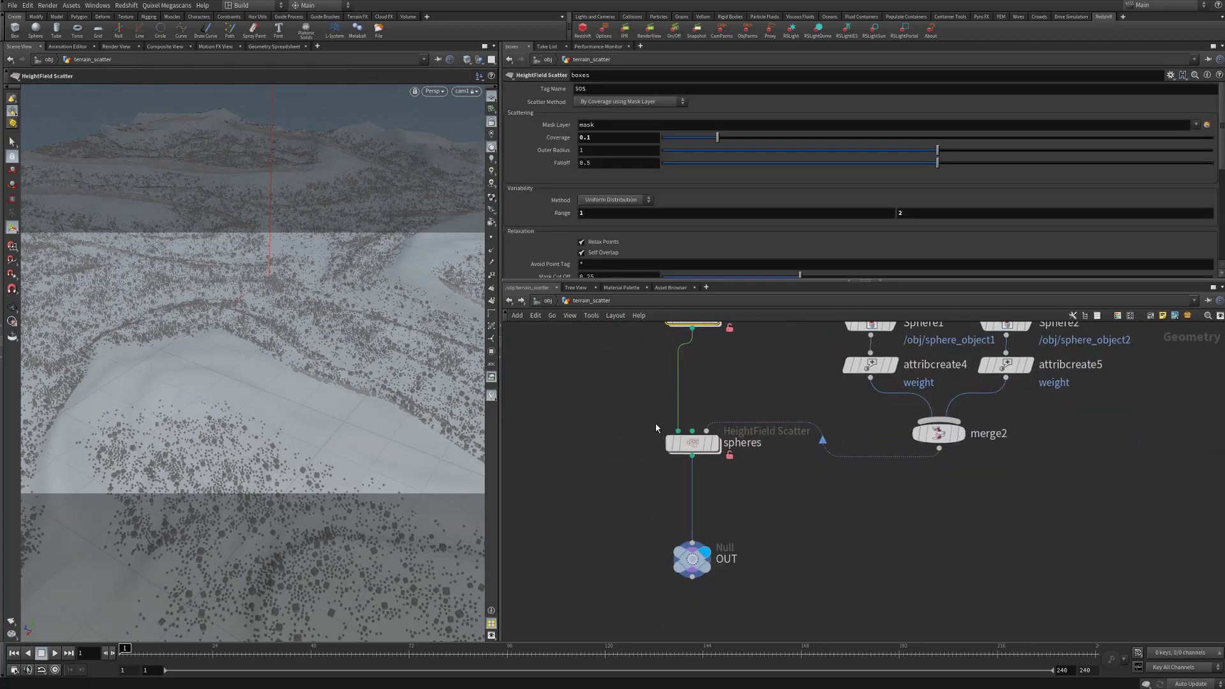
{"action": "left_click_drag", "start_coordinate": [617, 377], "coordinate": [558, 451]}
{"action": "middle_click_drag", "start_coordinate": [588, 453], "coordinate": [549, 525]}
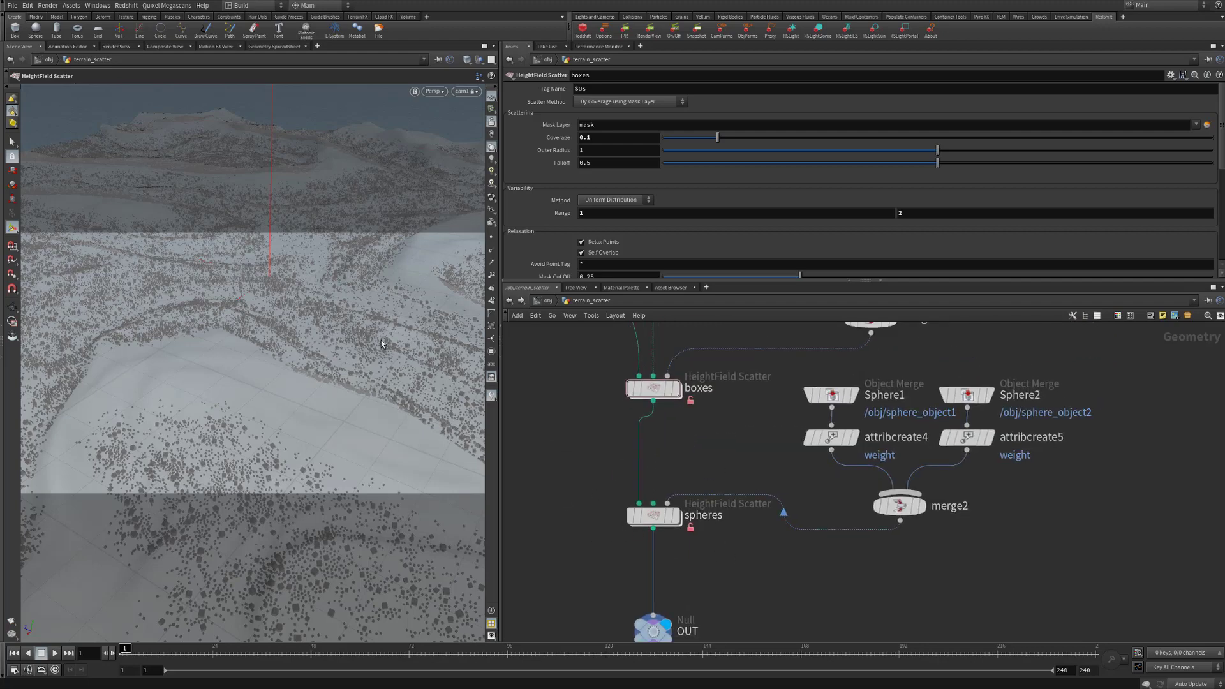
{"action": "scroll", "coordinate": [1096, 510], "scroll_direction": "down", "scroll_amount": 1}
{"action": "middle_click_drag", "start_coordinate": [1087, 460], "coordinate": [1020, 648]}
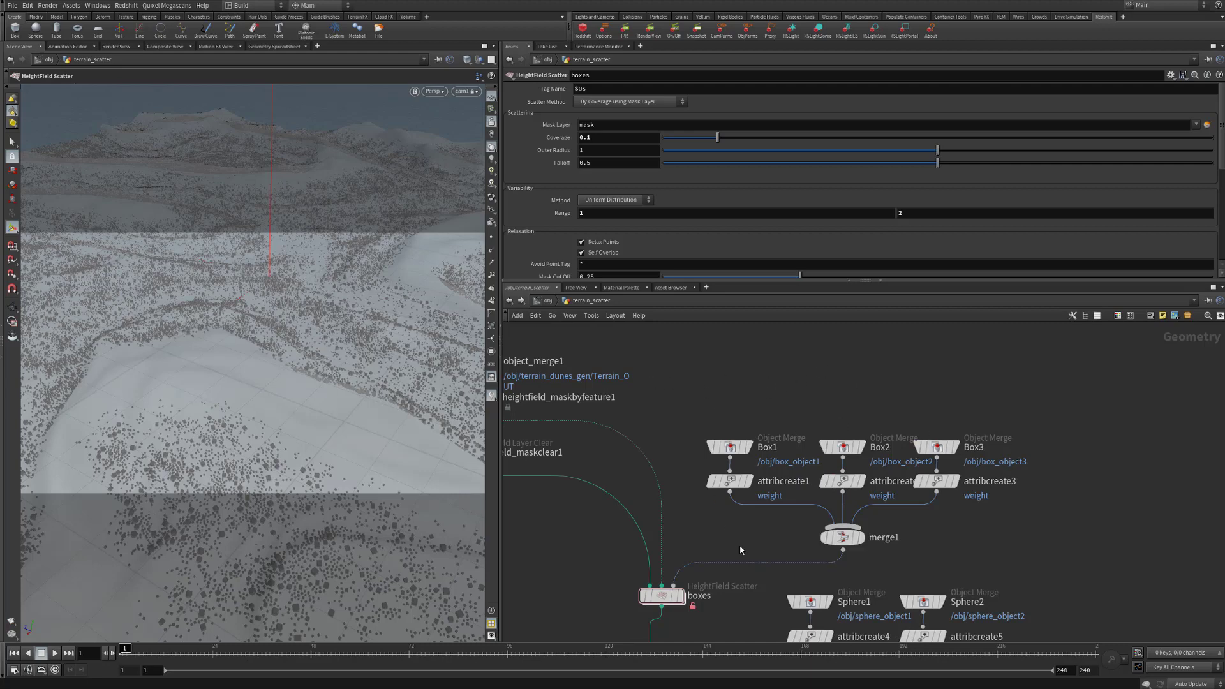
{"action": "middle_click_drag", "start_coordinate": [739, 545], "coordinate": [774, 367]}
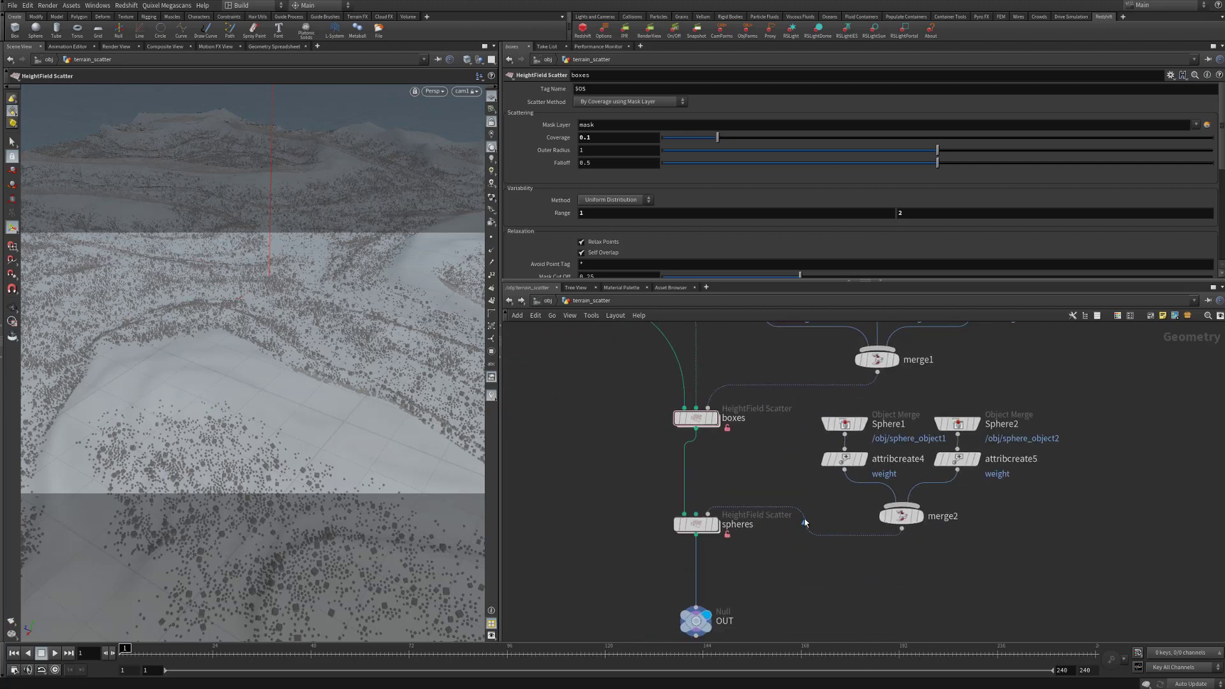
{"action": "middle_click_drag", "start_coordinate": [785, 589], "coordinate": [767, 485]}
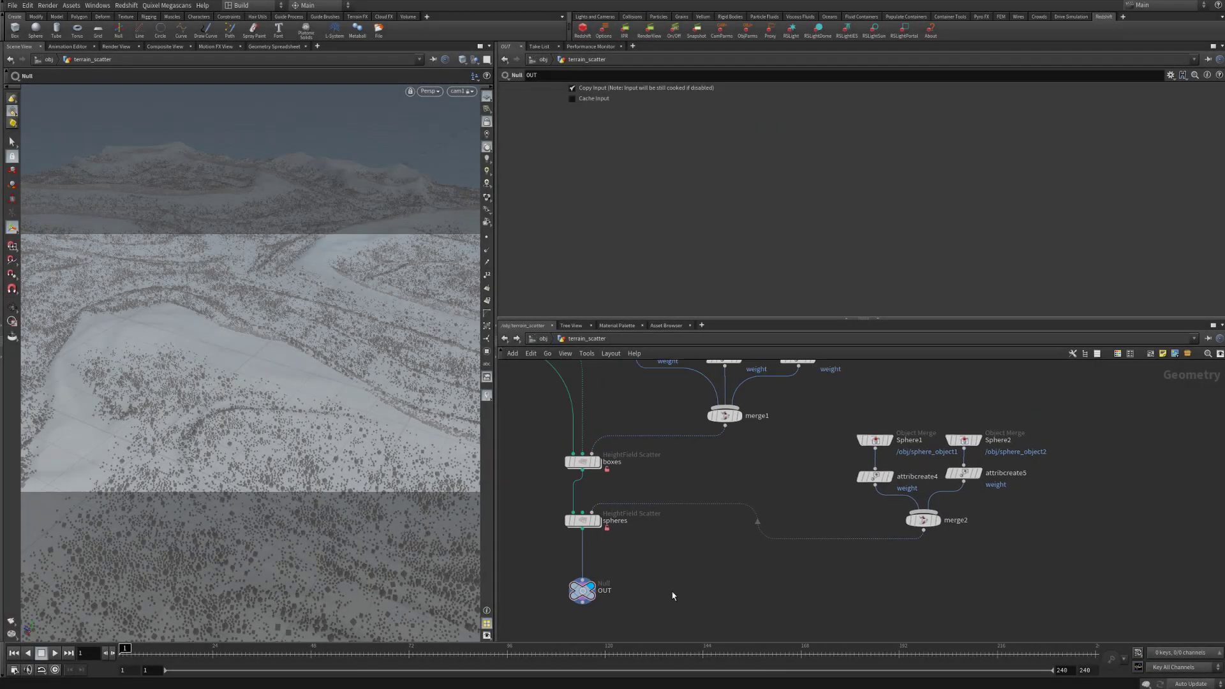
{"action": "middle_click_drag", "start_coordinate": [671, 591], "coordinate": [783, 568]}
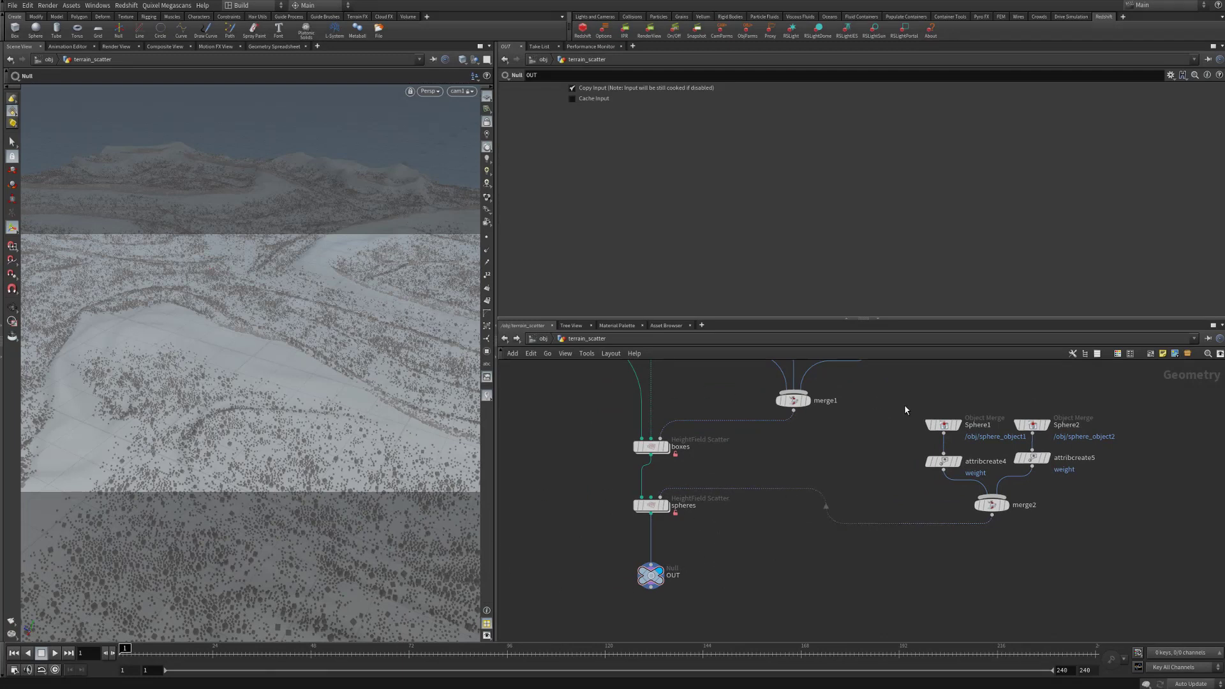
{"action": "middle_click_drag", "start_coordinate": [821, 442], "coordinate": [840, 471]}
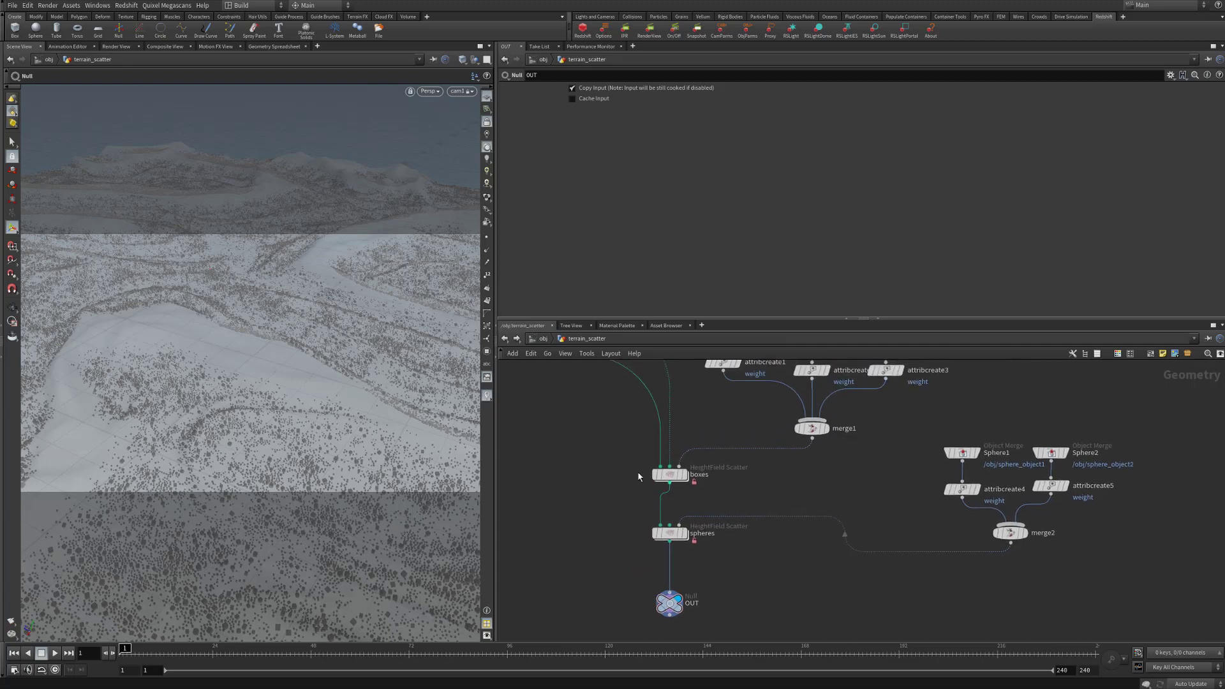
{"action": "left_click_drag", "start_coordinate": [598, 451], "coordinate": [649, 473]}
{"action": "middle_click_drag", "start_coordinate": [920, 511], "coordinate": [853, 599]}
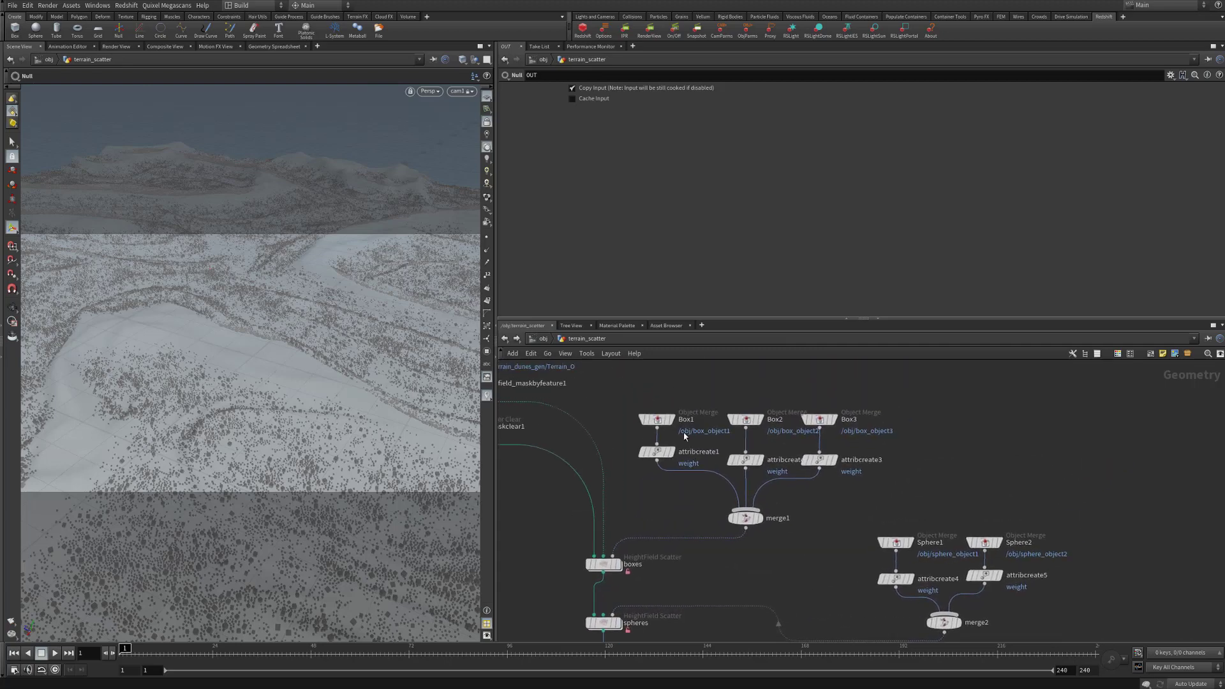
{"action": "left_click_drag", "start_coordinate": [627, 373], "coordinate": [807, 464]}
{"action": "middle_click_drag", "start_coordinate": [808, 577], "coordinate": [871, 428]}
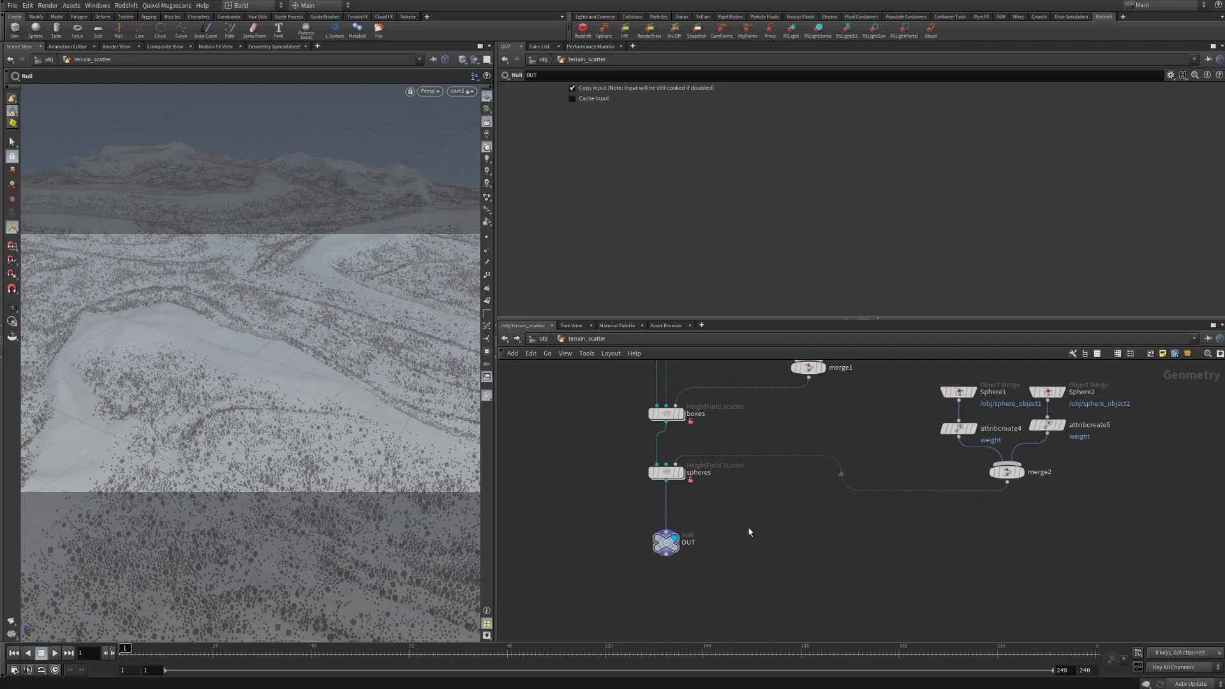
{"action": "left_click_drag", "start_coordinate": [744, 526], "coordinate": [926, 542]}
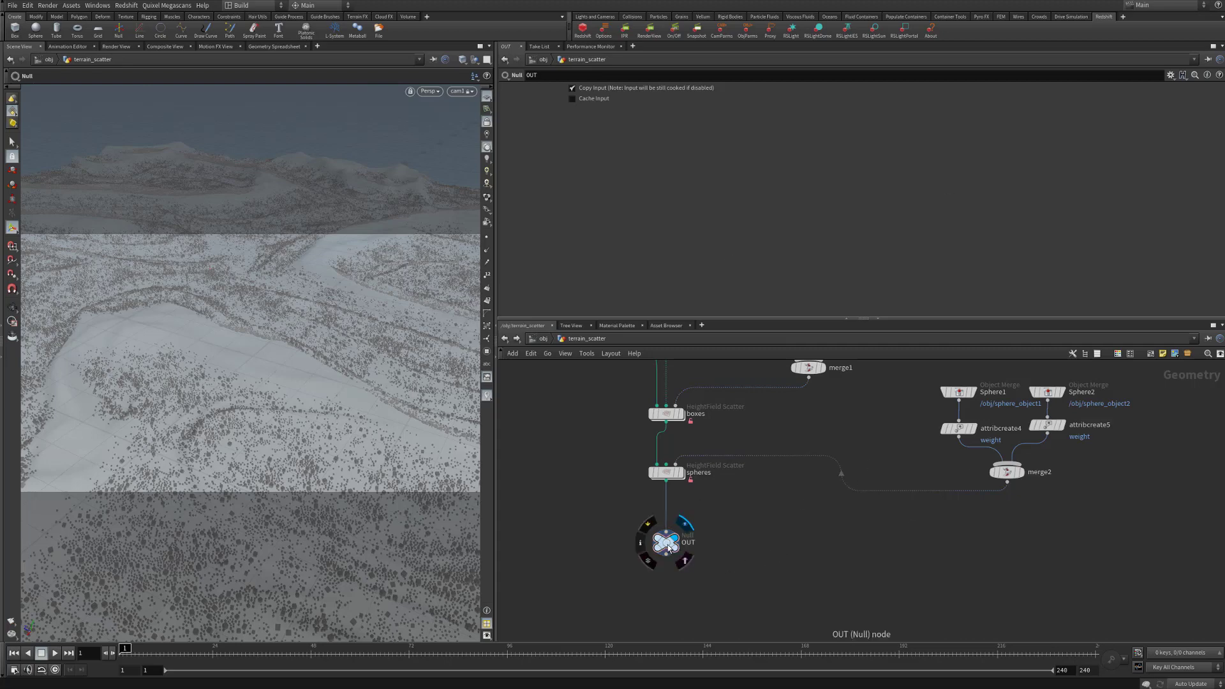
- Place the OUT null further below the spheres scatter and check terrain_scatter's Redshift instancing settings at object level
{"action": "left_click_drag", "start_coordinate": [668, 549], "coordinate": [668, 588]}
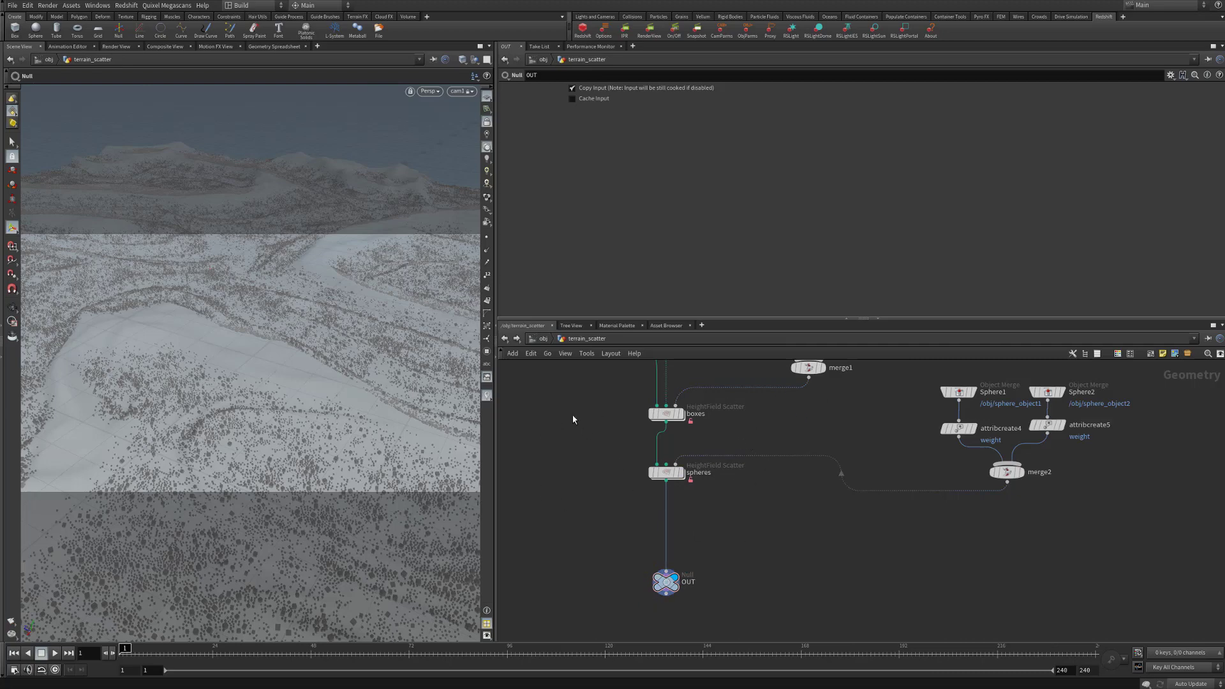
{"action": "left_click", "coordinate": [543, 338]}
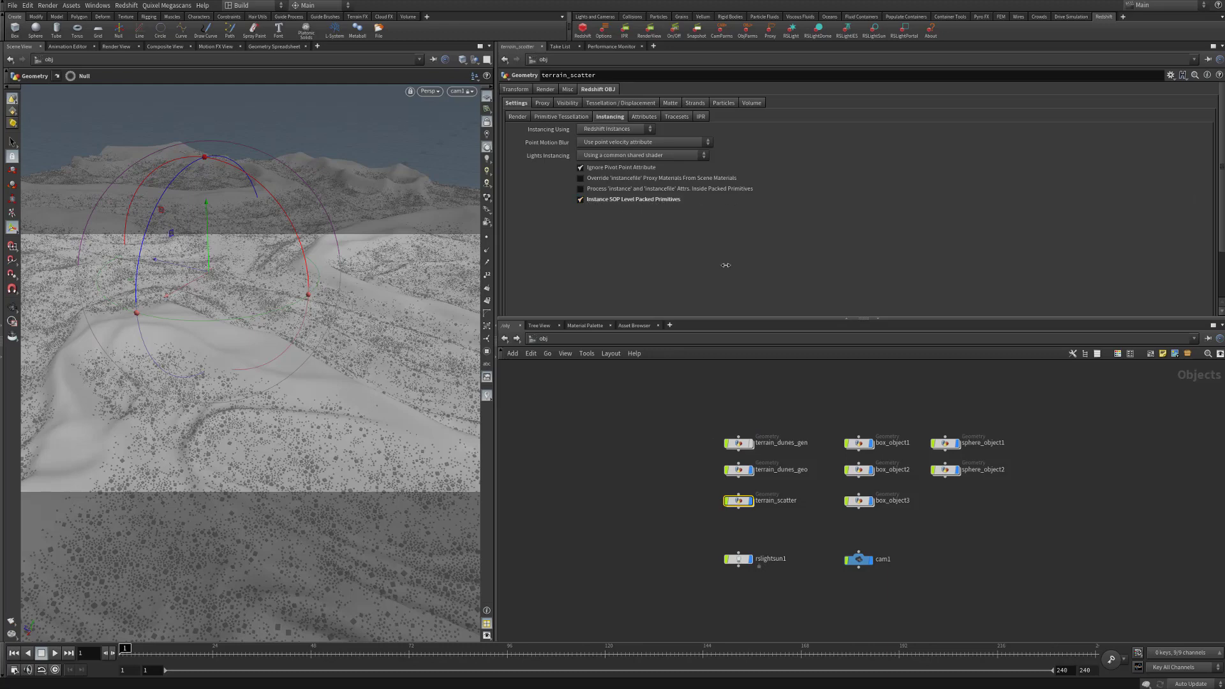
{"action": "double_click", "coordinate": [749, 506]}
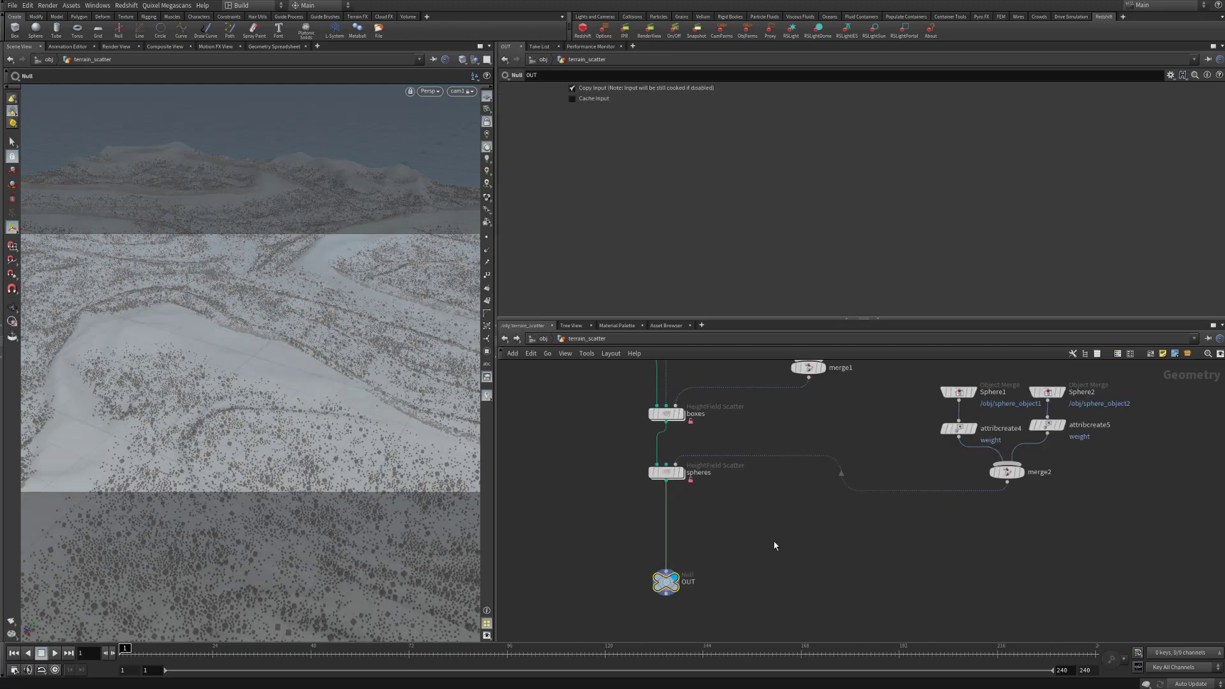
- Examine the Pack and Instance settings of copytopoints2 inside the boxes HeightField Scatter and return to the terrain_scatter network
{"action": "middle_click_drag", "start_coordinate": [773, 539], "coordinate": [759, 582]}
{"action": "middle_click_drag", "start_coordinate": [851, 480], "coordinate": [779, 504]}
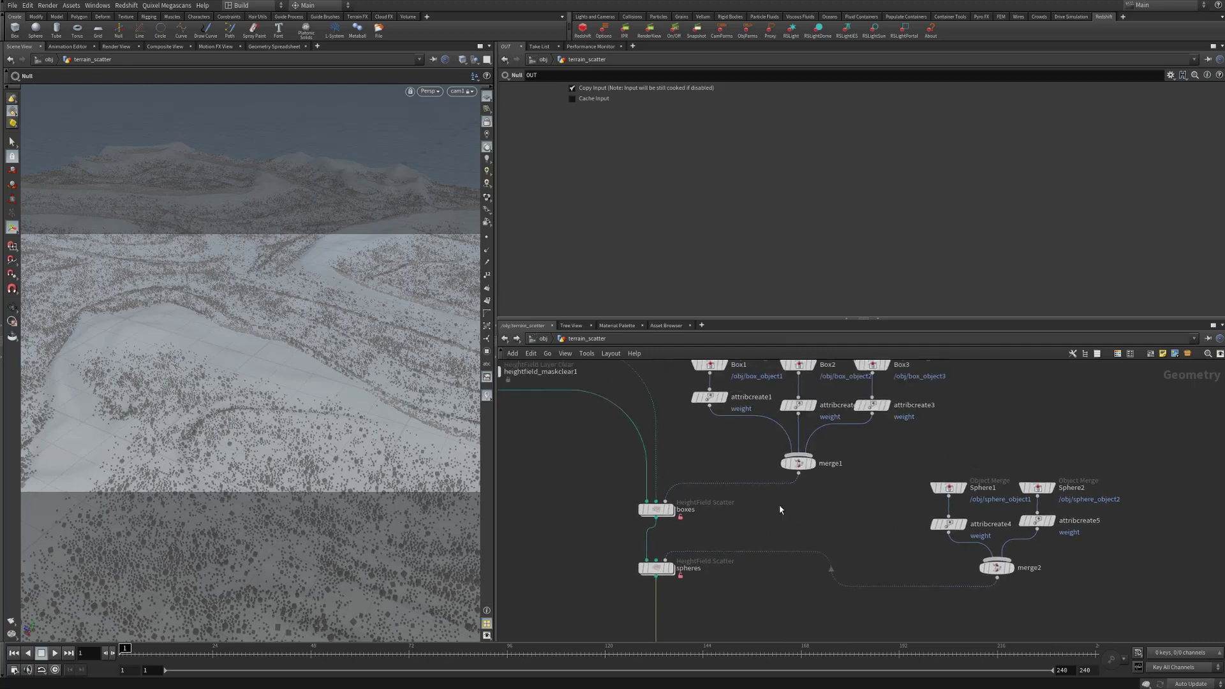
{"action": "left_click_drag", "start_coordinate": [594, 494], "coordinate": [656, 509]}
{"action": "double_click", "coordinate": [656, 509]}
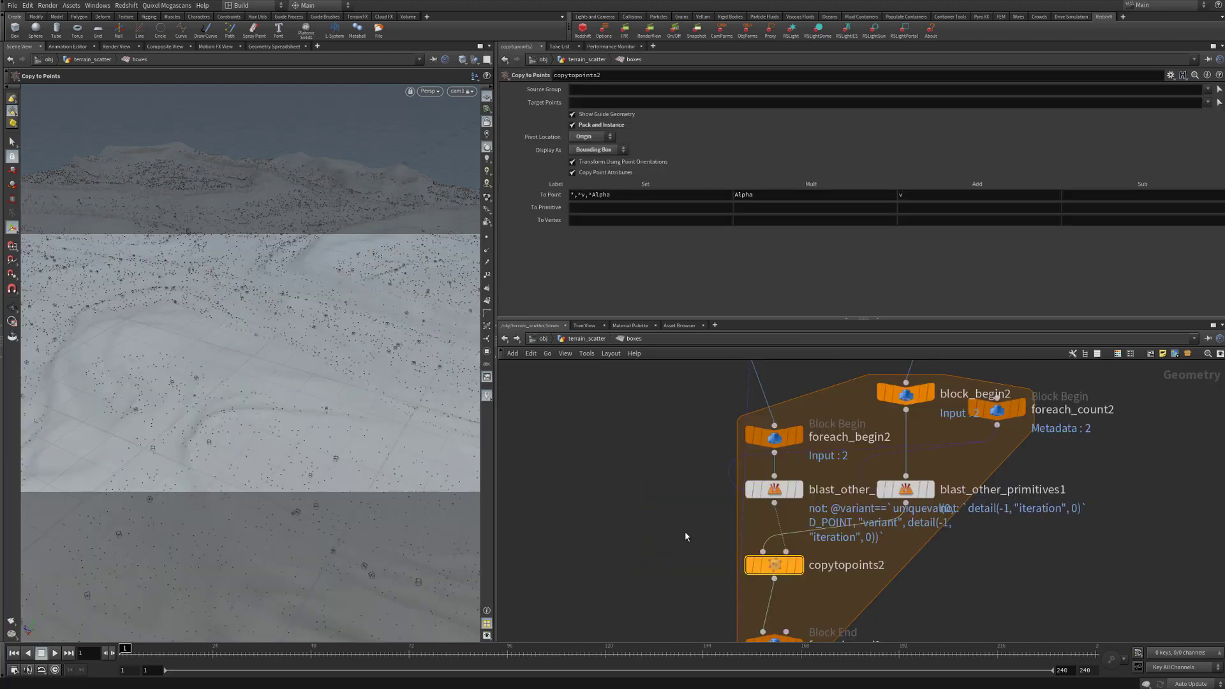
{"action": "middle_click_drag", "start_coordinate": [684, 531], "coordinate": [603, 495]}
{"action": "scroll", "coordinate": [602, 489], "scroll_direction": "down", "scroll_amount": 4}
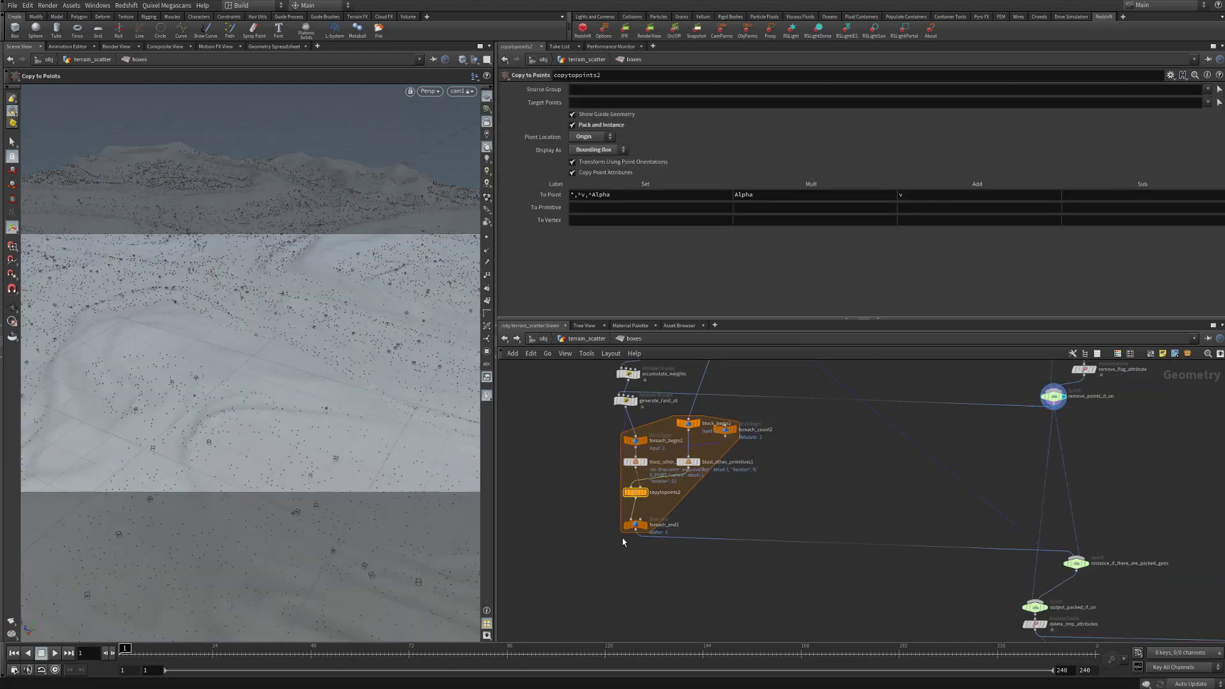
{"action": "scroll", "coordinate": [626, 498], "scroll_direction": "up", "scroll_amount": 3}
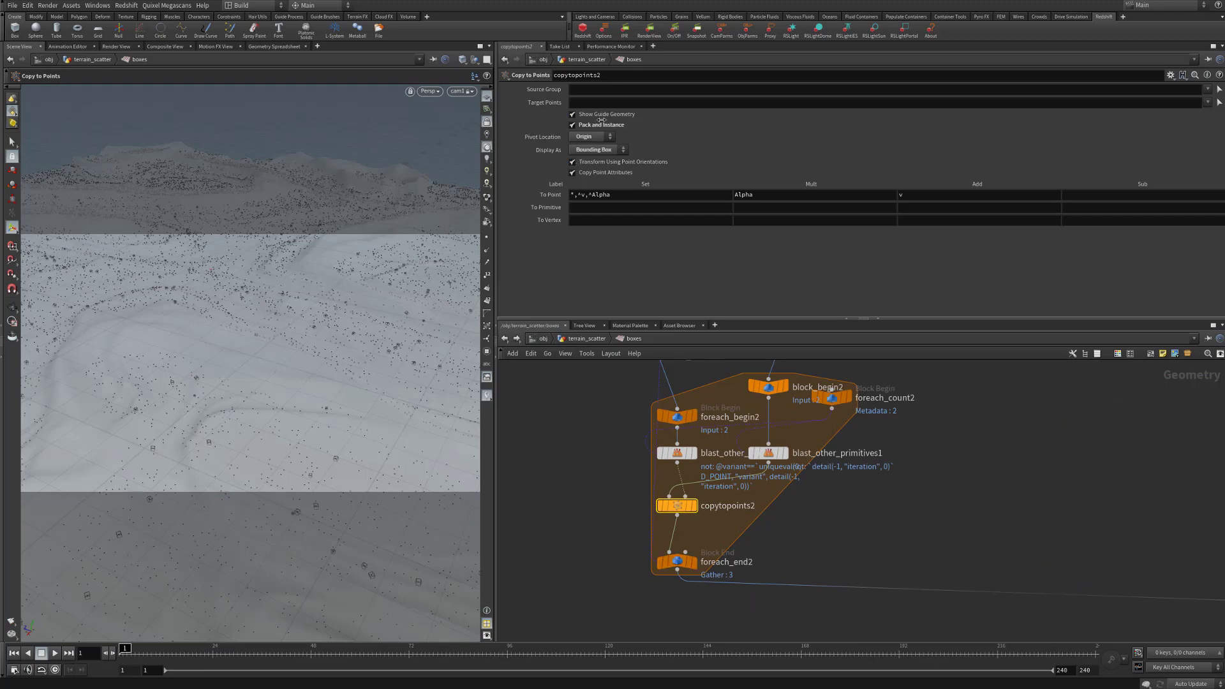
{"action": "left_click", "coordinate": [584, 340]}
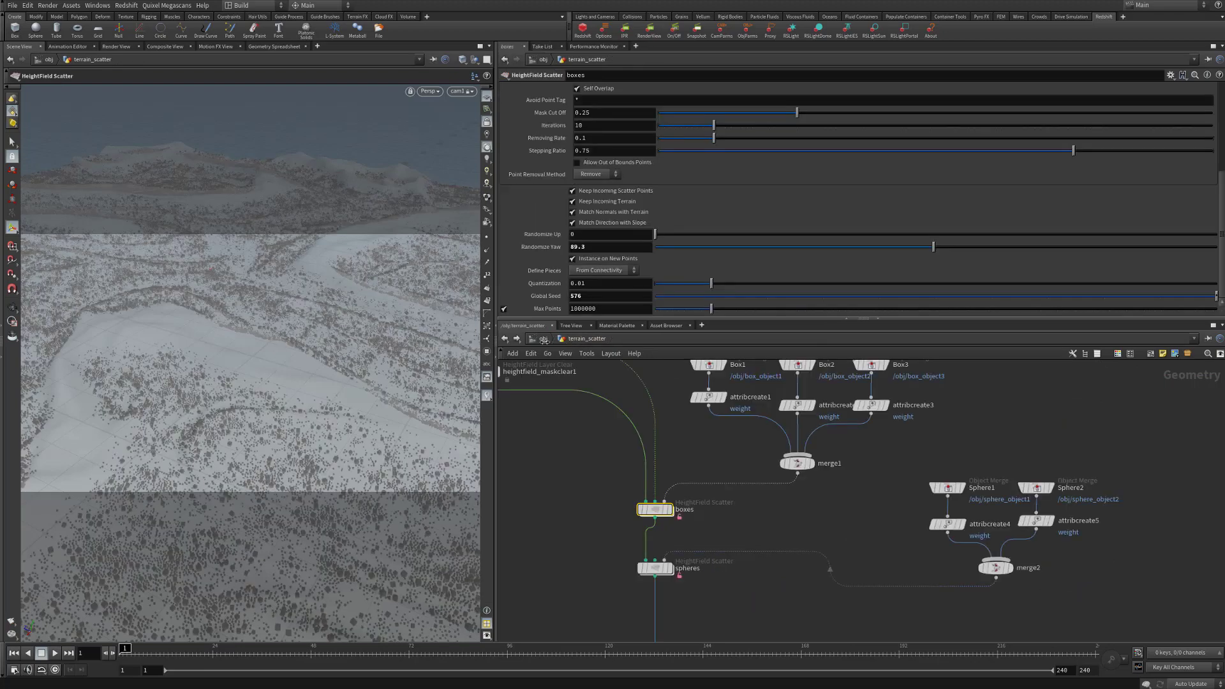
- Review the boxes and spheres scatter branches and recheck the object-level instancing options of terrain_scatter
{"action": "left_click", "coordinate": [766, 525]}
{"action": "left_click_drag", "start_coordinate": [601, 477], "coordinate": [595, 525]}
{"action": "middle_click_drag", "start_coordinate": [899, 521], "coordinate": [829, 566]}
{"action": "left_click_drag", "start_coordinate": [602, 375], "coordinate": [610, 421]}
{"action": "middle_click_drag", "start_coordinate": [725, 561], "coordinate": [772, 394]}
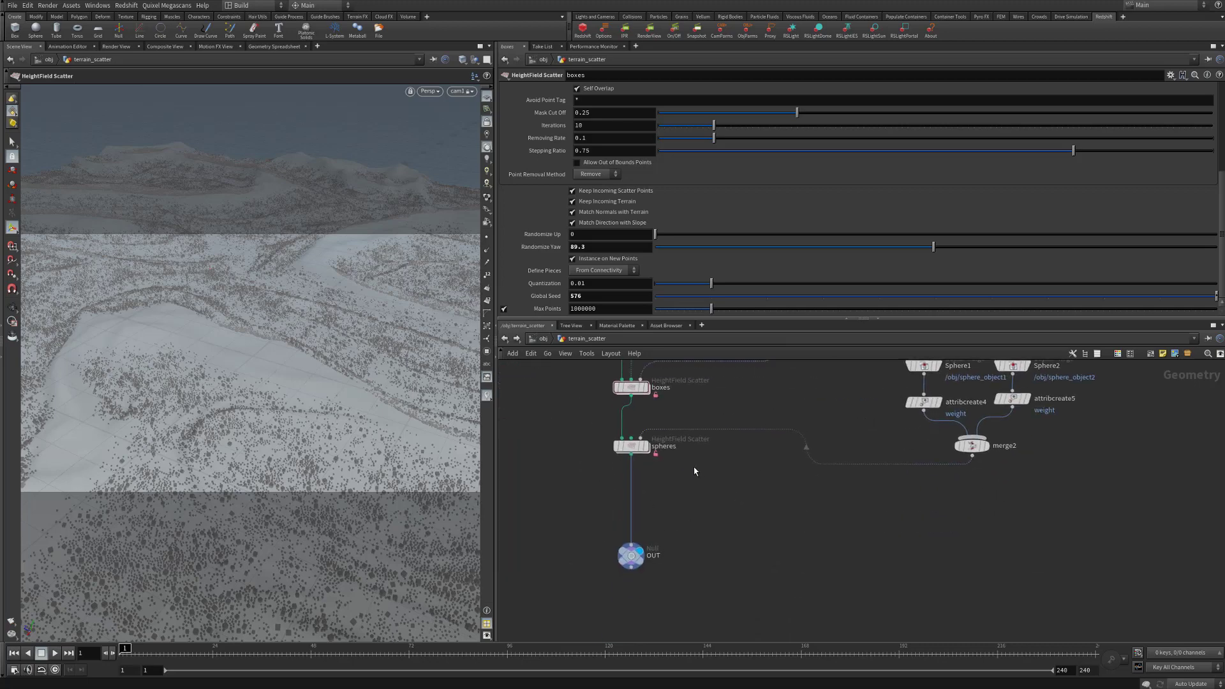
{"action": "middle_click_drag", "start_coordinate": [741, 487], "coordinate": [695, 561]}
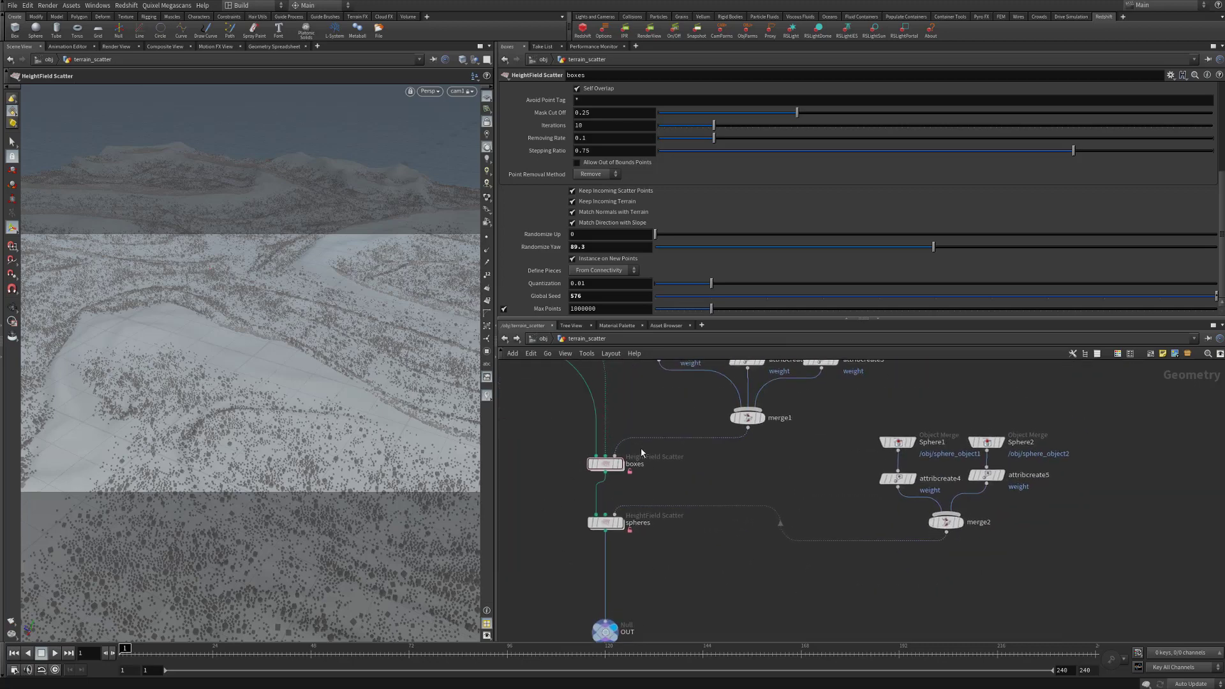
{"action": "key", "text": "u"}
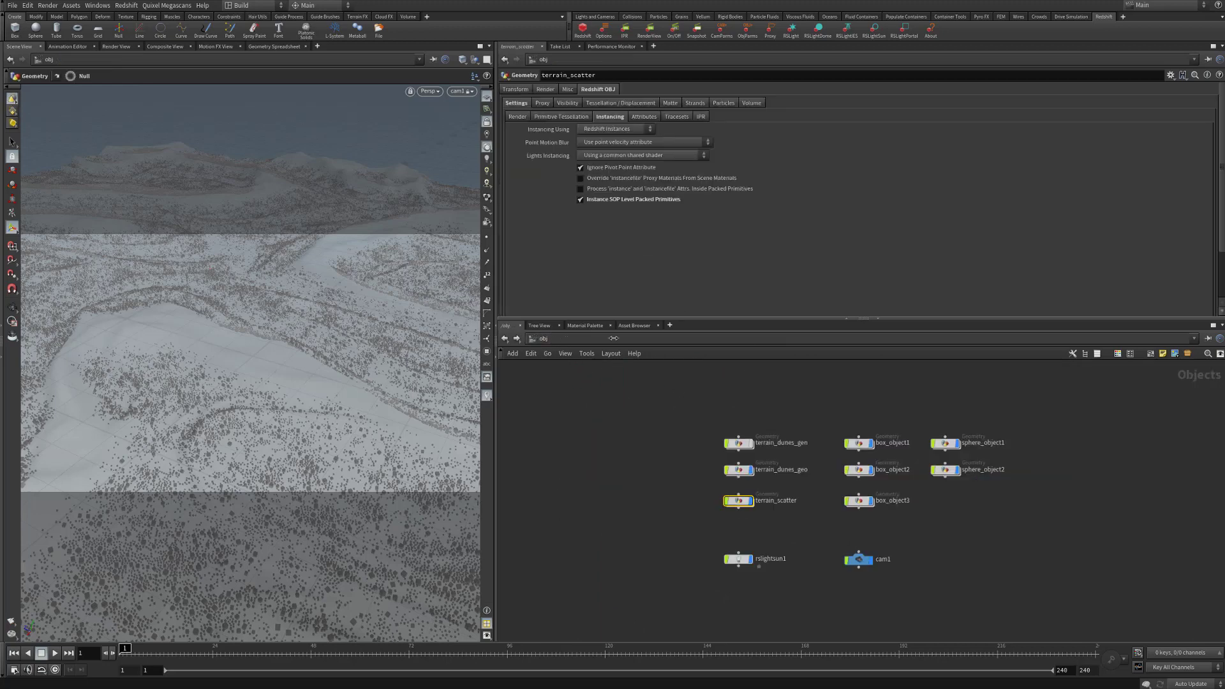
{"action": "double_click", "coordinate": [738, 501]}
- Select the Box1, Box2 and Box3 Object Merge nodes together to show their settings
{"action": "left_click_drag", "start_coordinate": [534, 421], "coordinate": [549, 459]}
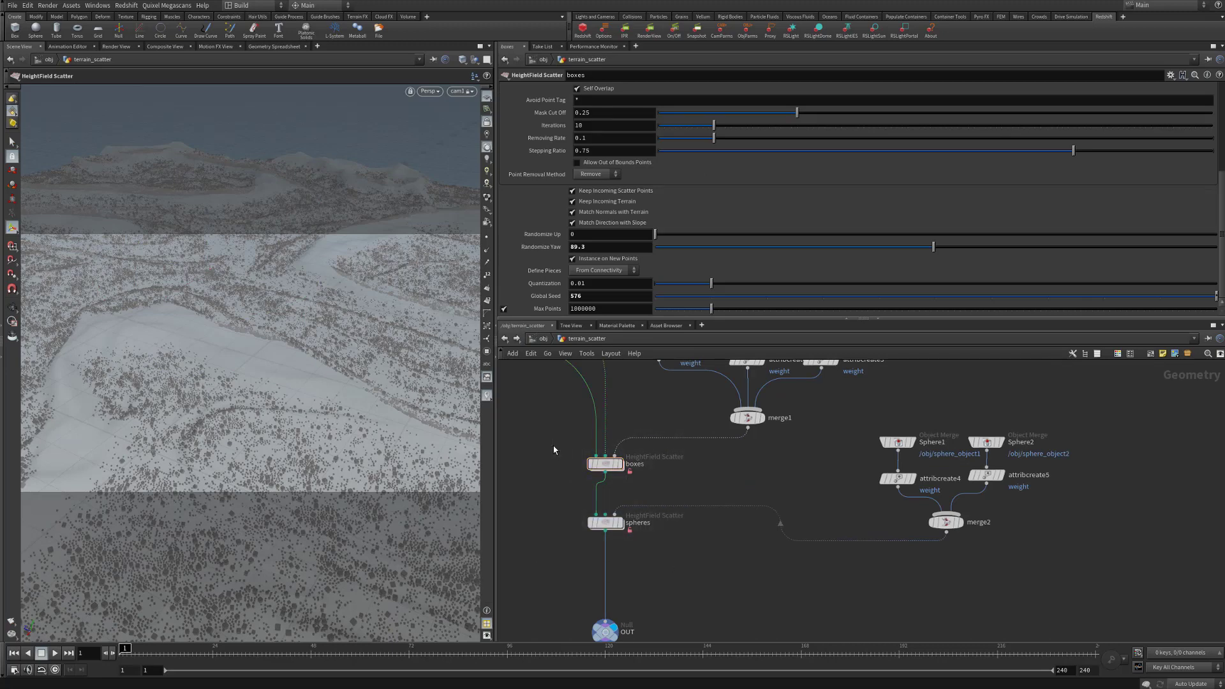
{"action": "middle_click_drag", "start_coordinate": [798, 466], "coordinate": [775, 583]}
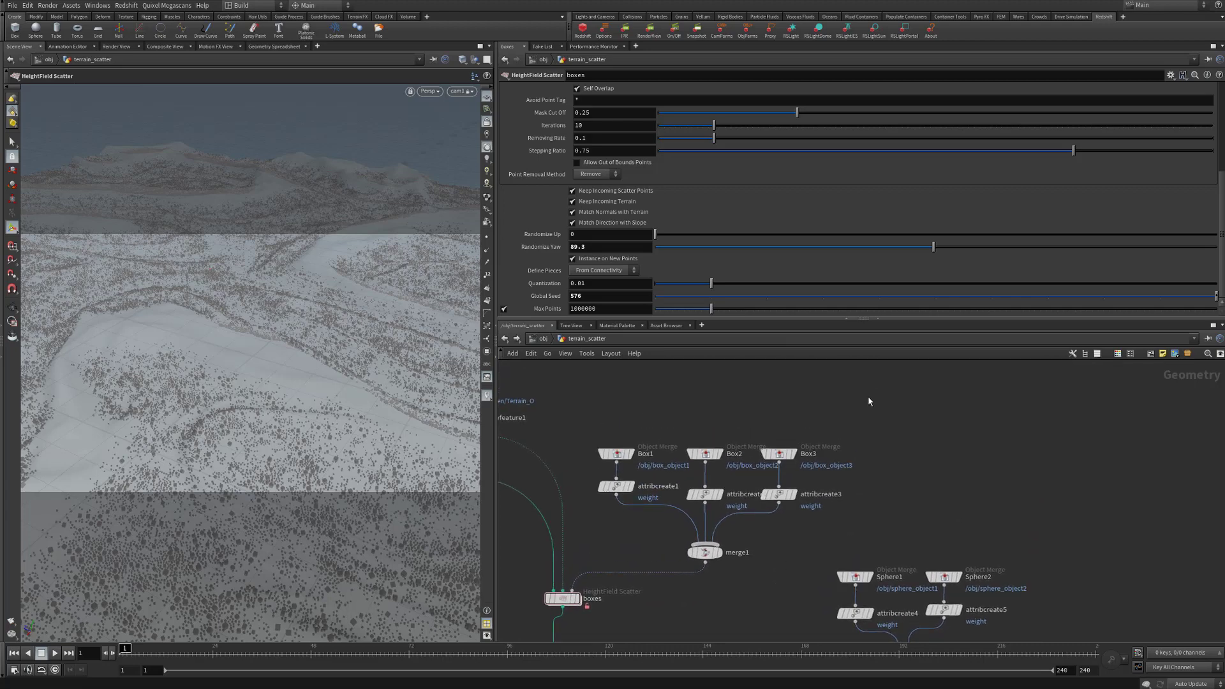
{"action": "left_click_drag", "start_coordinate": [868, 385], "coordinate": [591, 480]}
{"action": "middle_click_drag", "start_coordinate": [684, 444], "coordinate": [678, 514]}
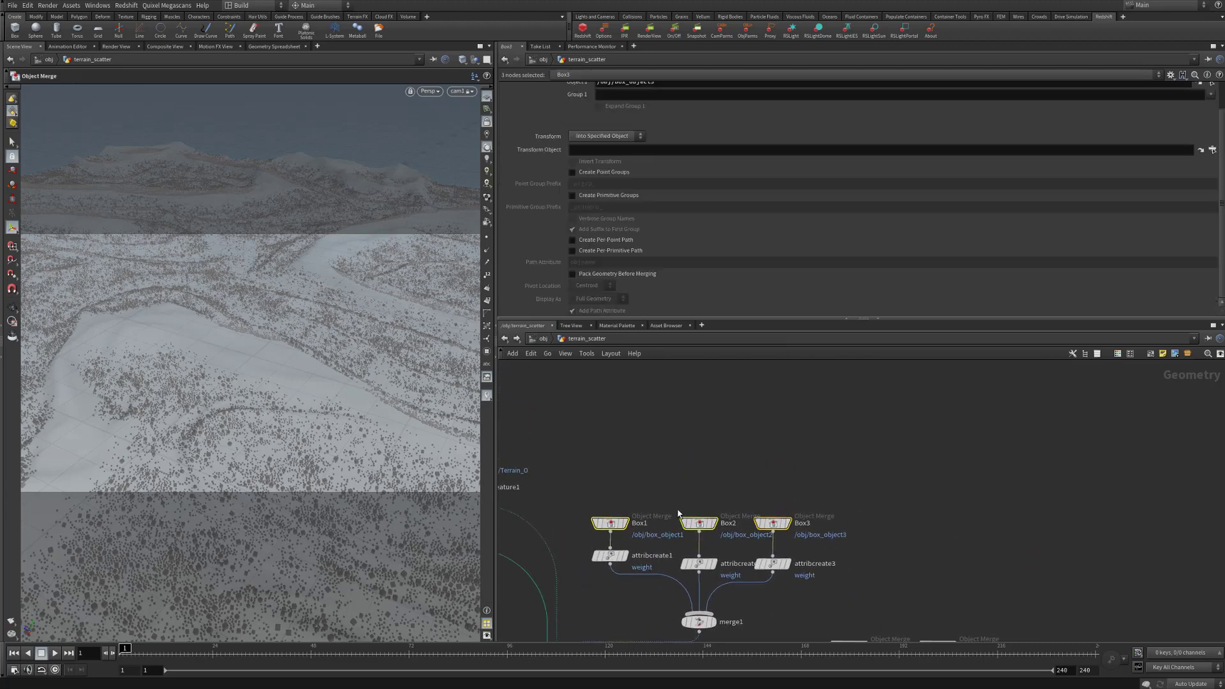
- Move the three Box and two Sphere Object Merge nodes further up to open space above their attribcreate nodes
{"action": "mouse_move", "coordinate": [611, 524]}
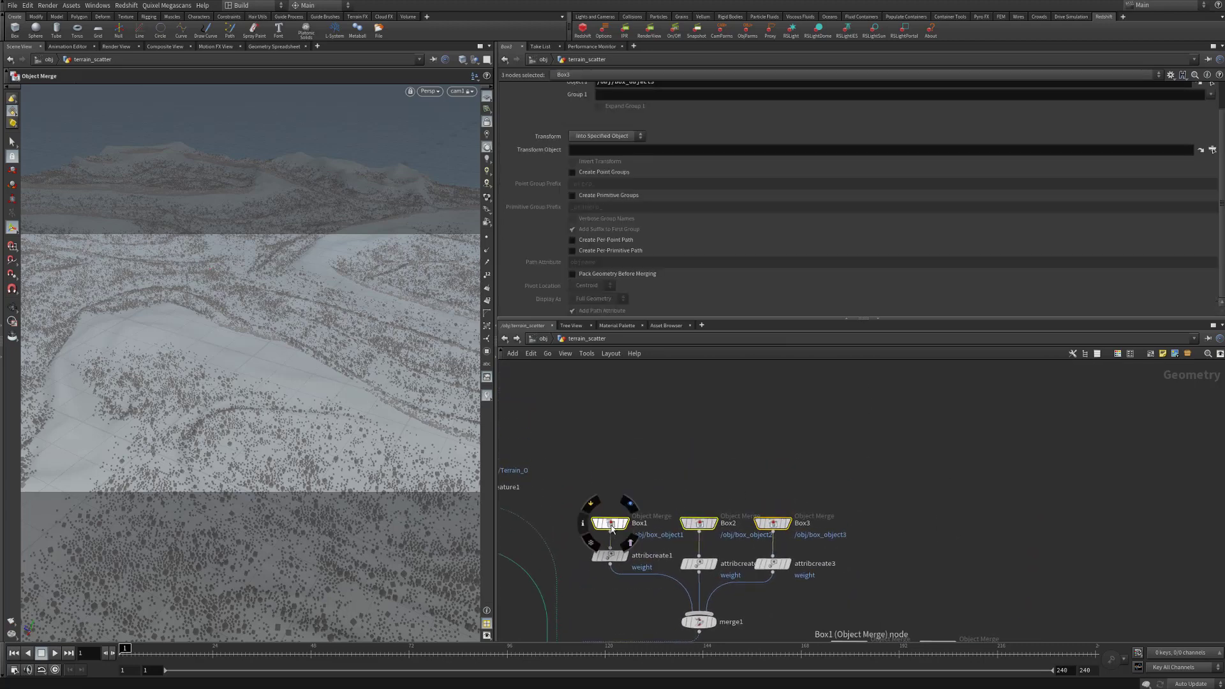
{"action": "left_click_drag", "start_coordinate": [611, 525], "coordinate": [612, 458]}
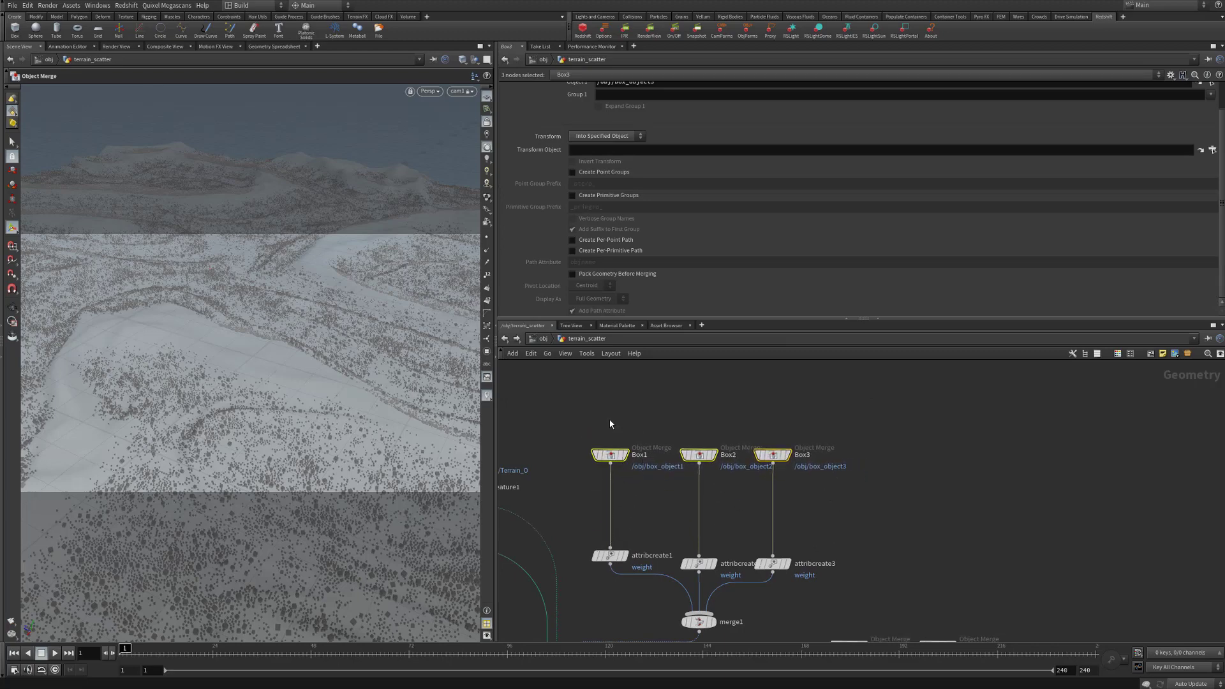
{"action": "left_click", "coordinate": [889, 528]}
{"action": "middle_click_drag", "start_coordinate": [892, 530], "coordinate": [923, 458]}
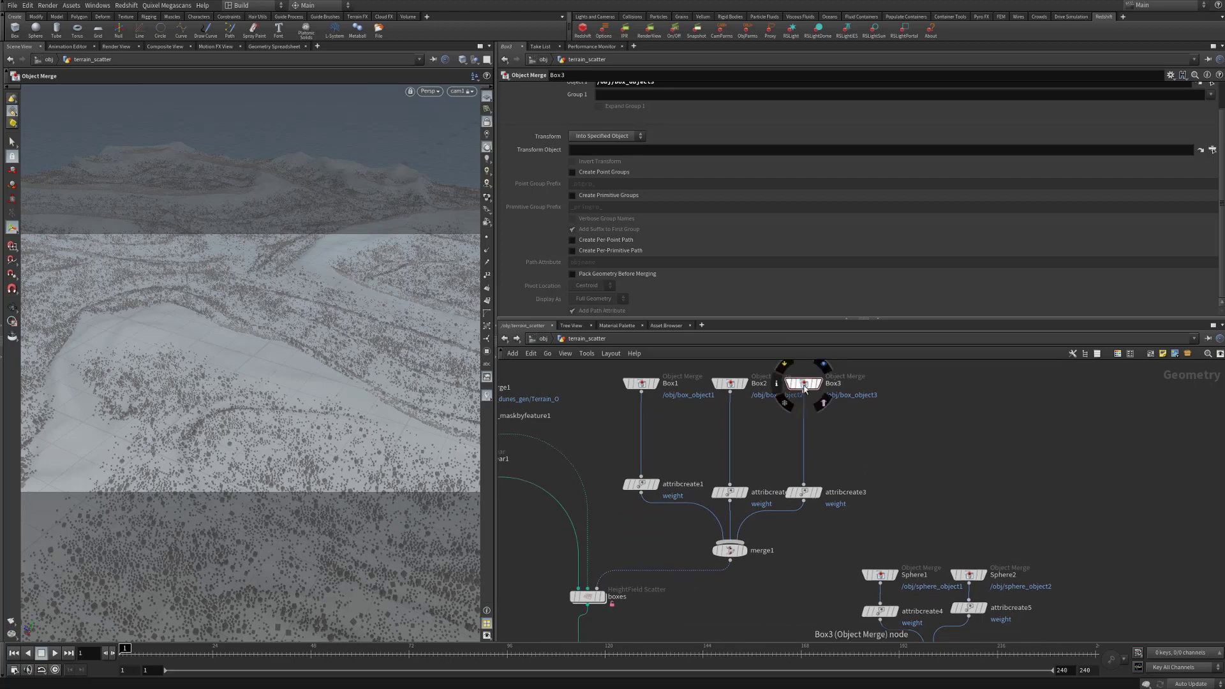
{"action": "left_click", "coordinate": [803, 386]}
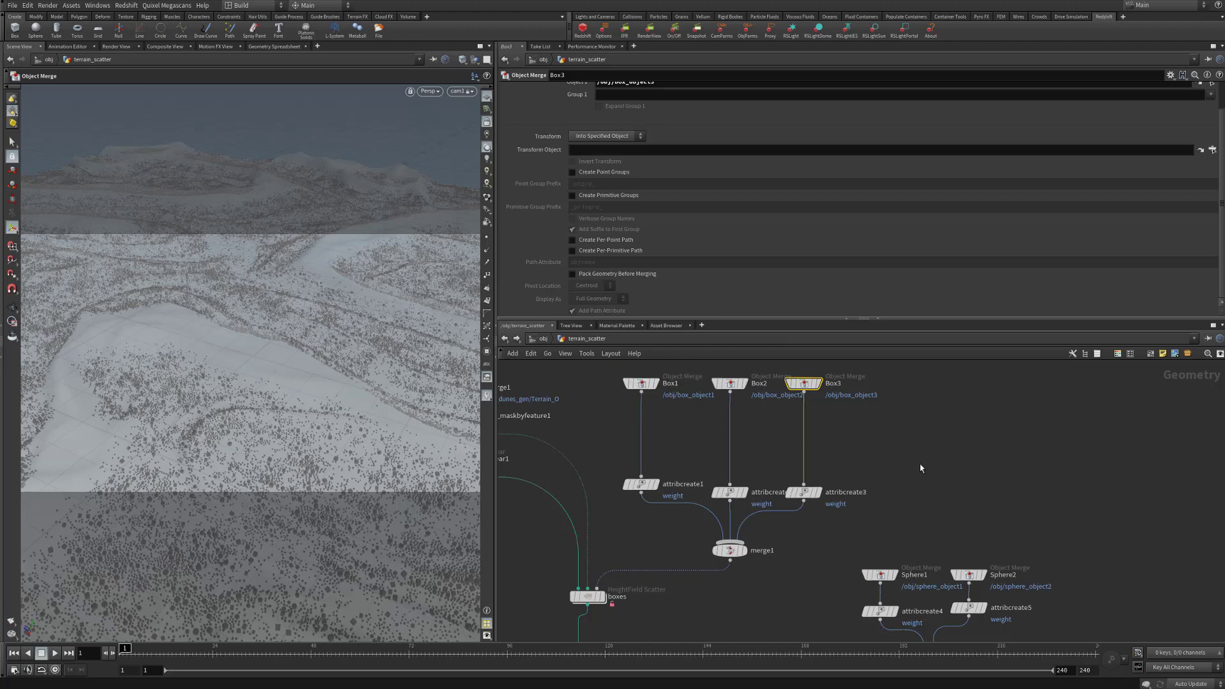
{"action": "left_click_drag", "start_coordinate": [1041, 542], "coordinate": [881, 518]}
{"action": "left_click", "coordinate": [969, 521]}
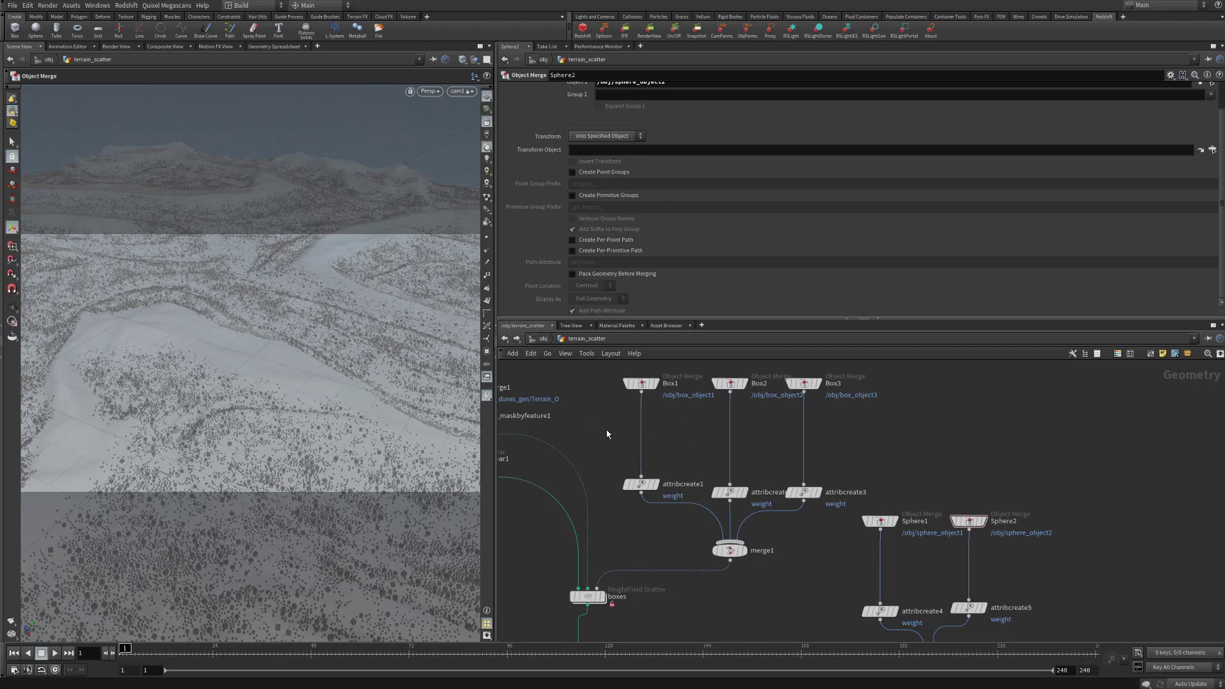
- Examine the point attributes of the boxes HeightField Scatter in the Geometry Spreadsheet, across to the variant column
{"action": "left_click", "coordinate": [642, 384]}
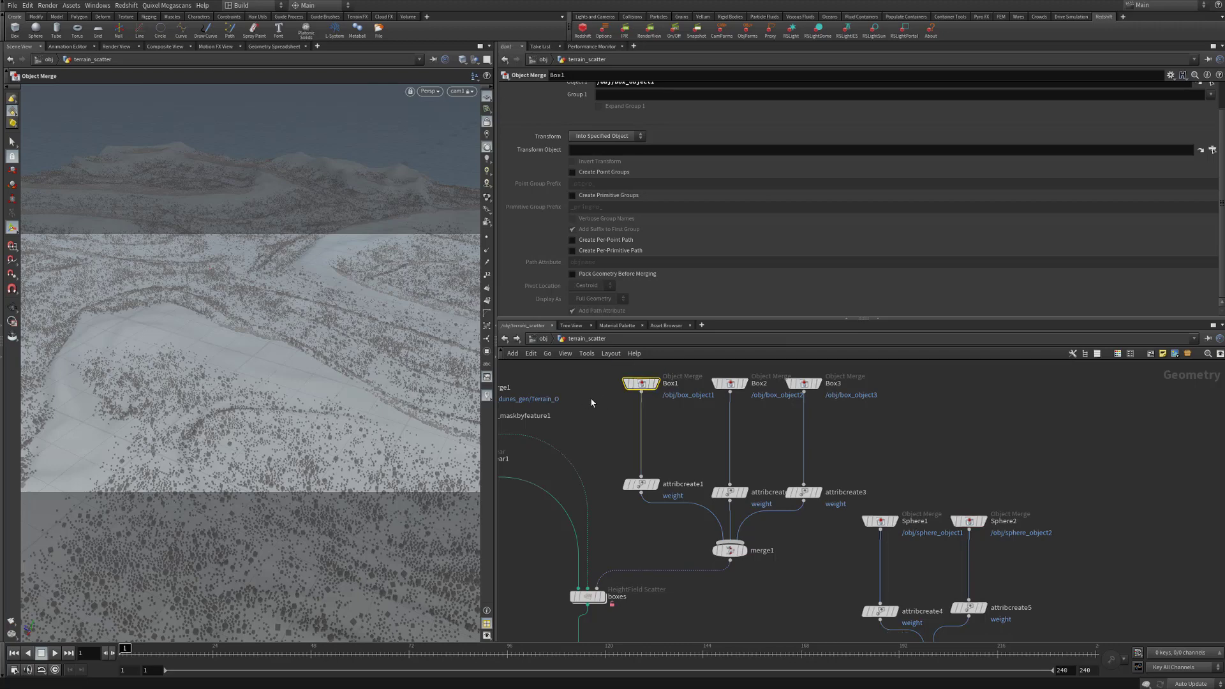
{"action": "left_click", "coordinate": [590, 420]}
{"action": "mouse_move", "coordinate": [594, 600]}
{"action": "left_click", "coordinate": [587, 597]}
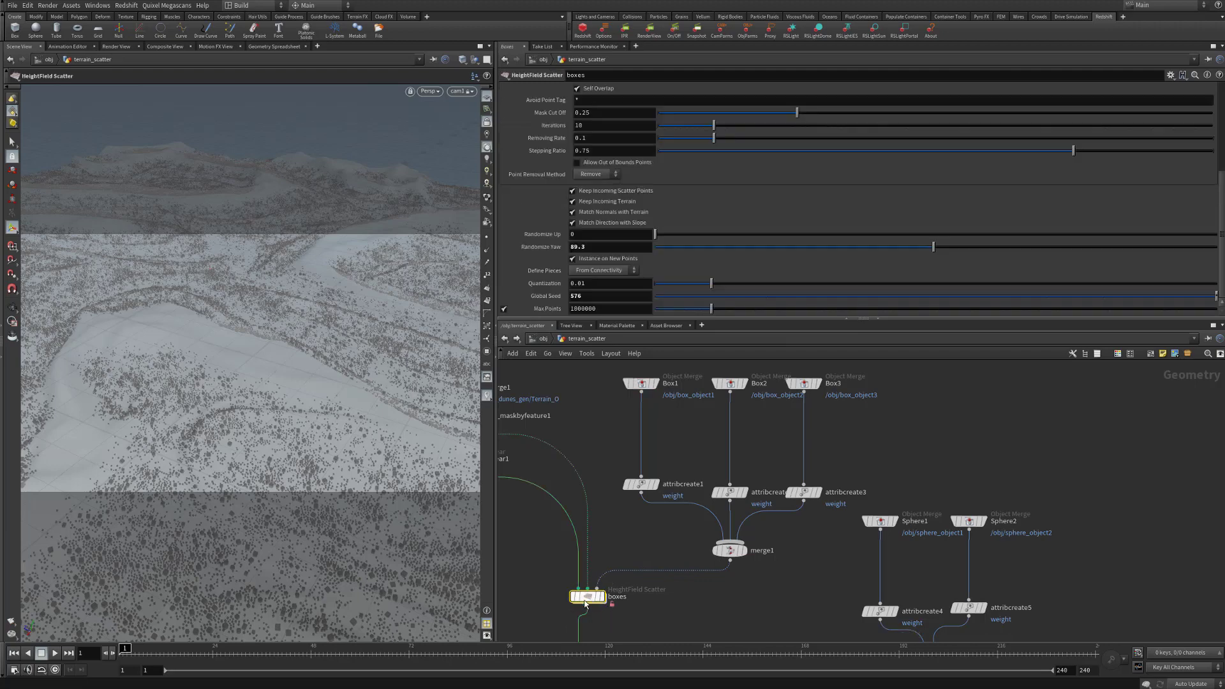
{"action": "left_click", "coordinate": [253, 46]}
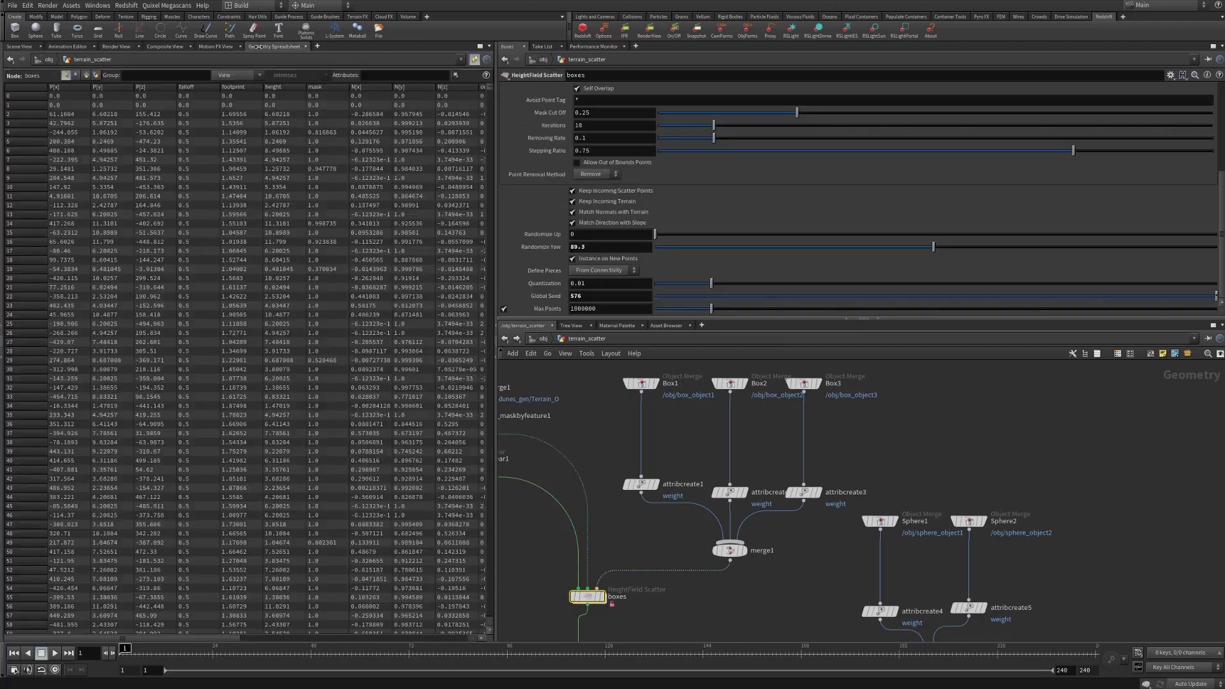
{"action": "left_click_drag", "start_coordinate": [132, 639], "coordinate": [244, 639]}
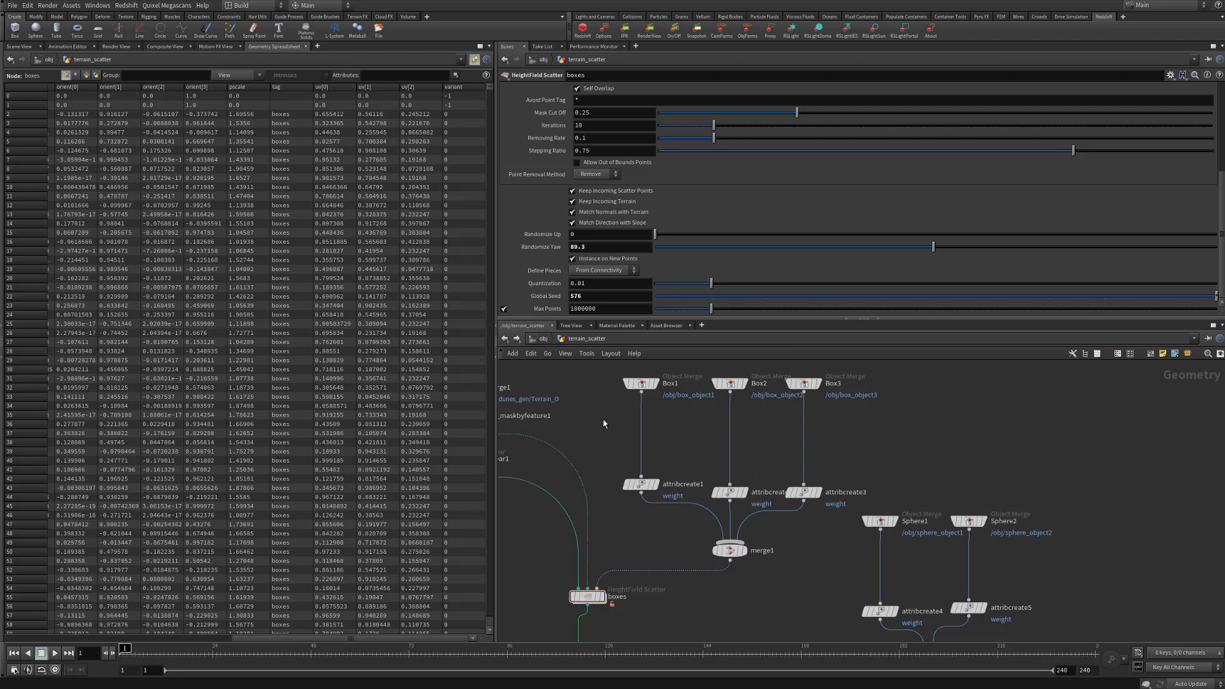
- Turn Instance on New Points off and back on for the boxes scatter to compare its effect on the variant attribute
{"action": "left_click", "coordinate": [594, 595]}
{"action": "left_click", "coordinate": [620, 259]}
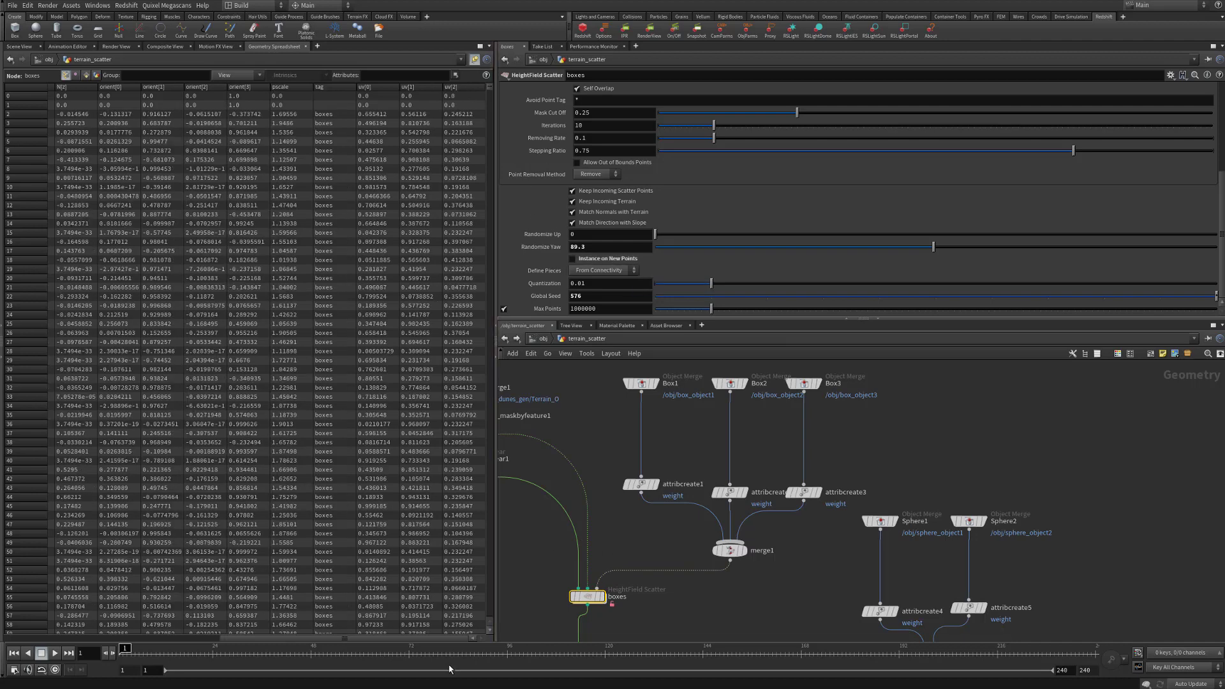
{"action": "left_click", "coordinate": [584, 259]}
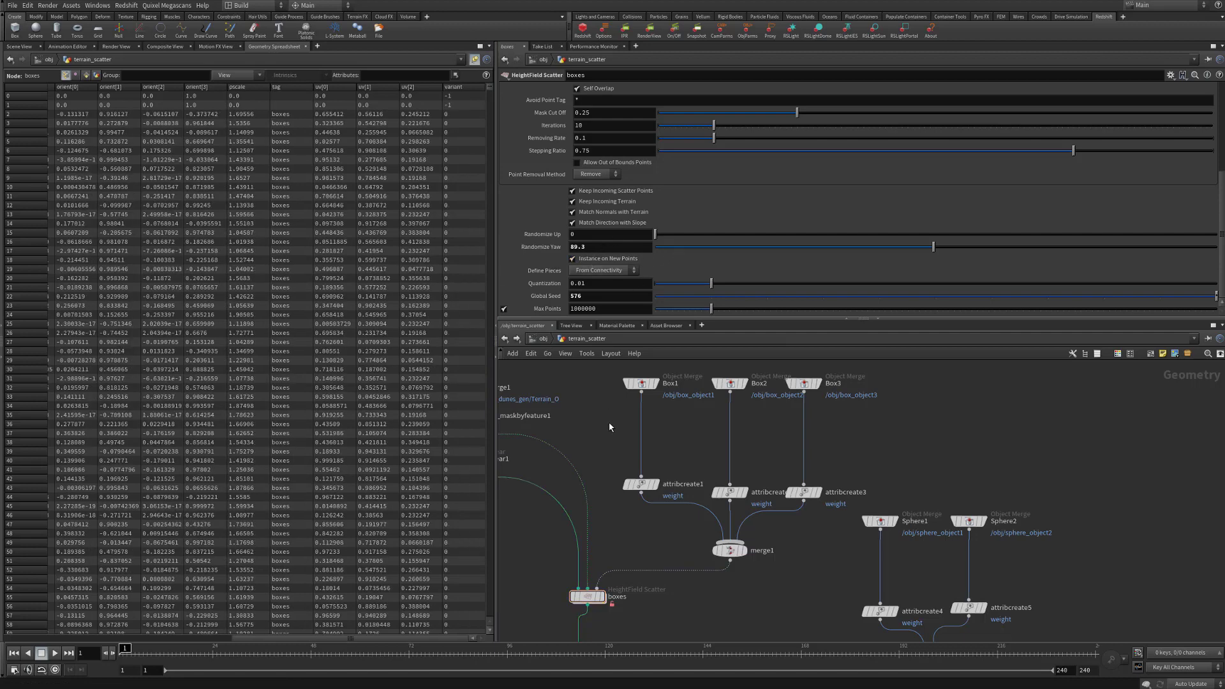
- Cut the wires between the Box and Sphere Object Merge nodes and their attribcreate nodes
{"action": "key", "text": "y"}
{"action": "left_click_drag", "start_coordinate": [608, 422], "coordinate": [896, 460]}
{"action": "left_click_drag", "start_coordinate": [840, 567], "coordinate": [1060, 569]}
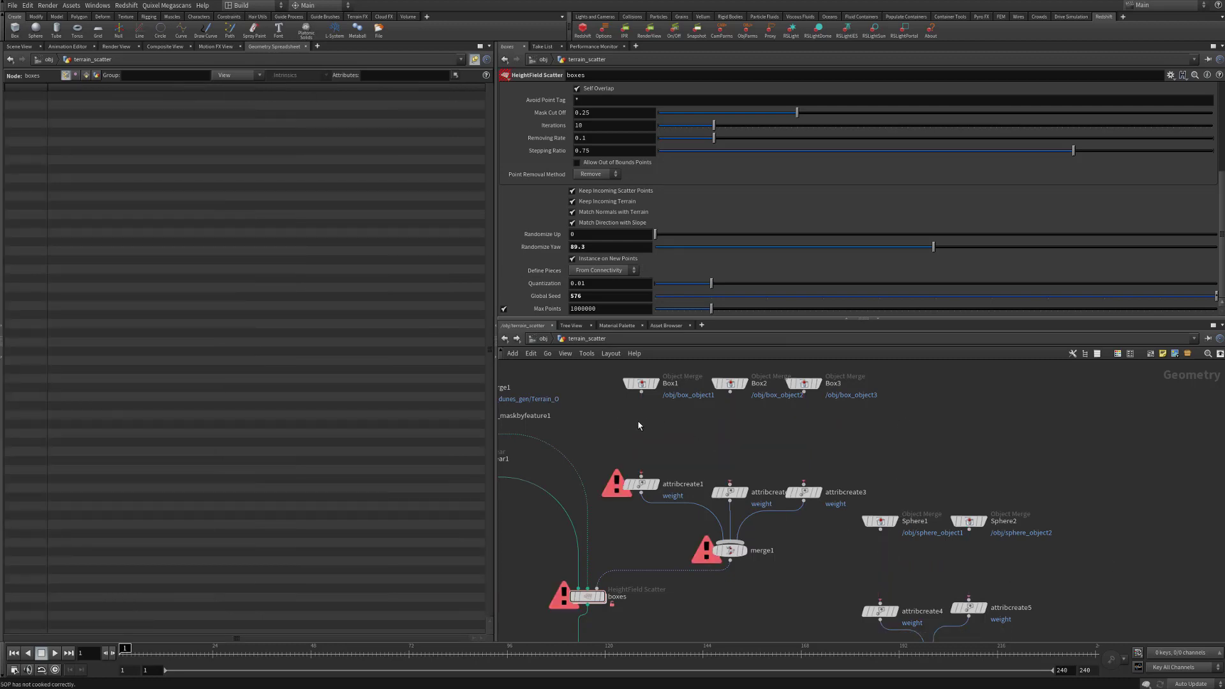
- Add a Line node and duplicate it so that one Line sits above each of the five attribcreate nodes
{"action": "key", "text": "Tab"}
{"action": "type", "text": "line"}
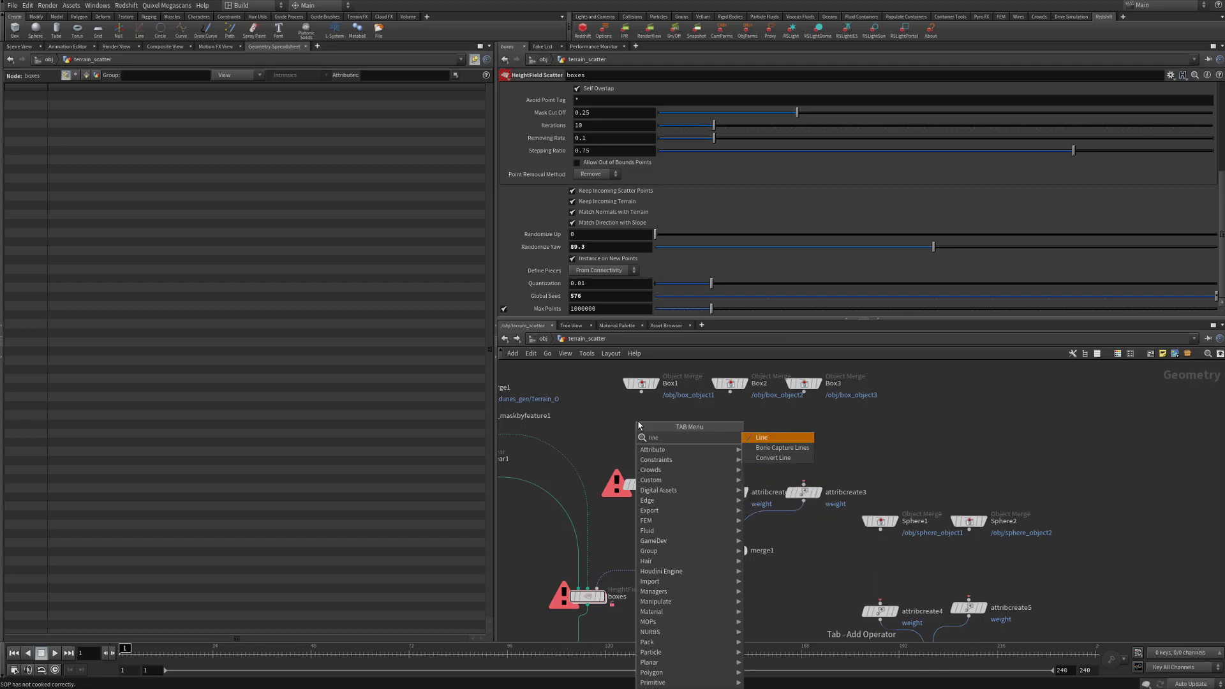
{"action": "key", "text": "Return"}
{"action": "left_click", "coordinate": [640, 425]}
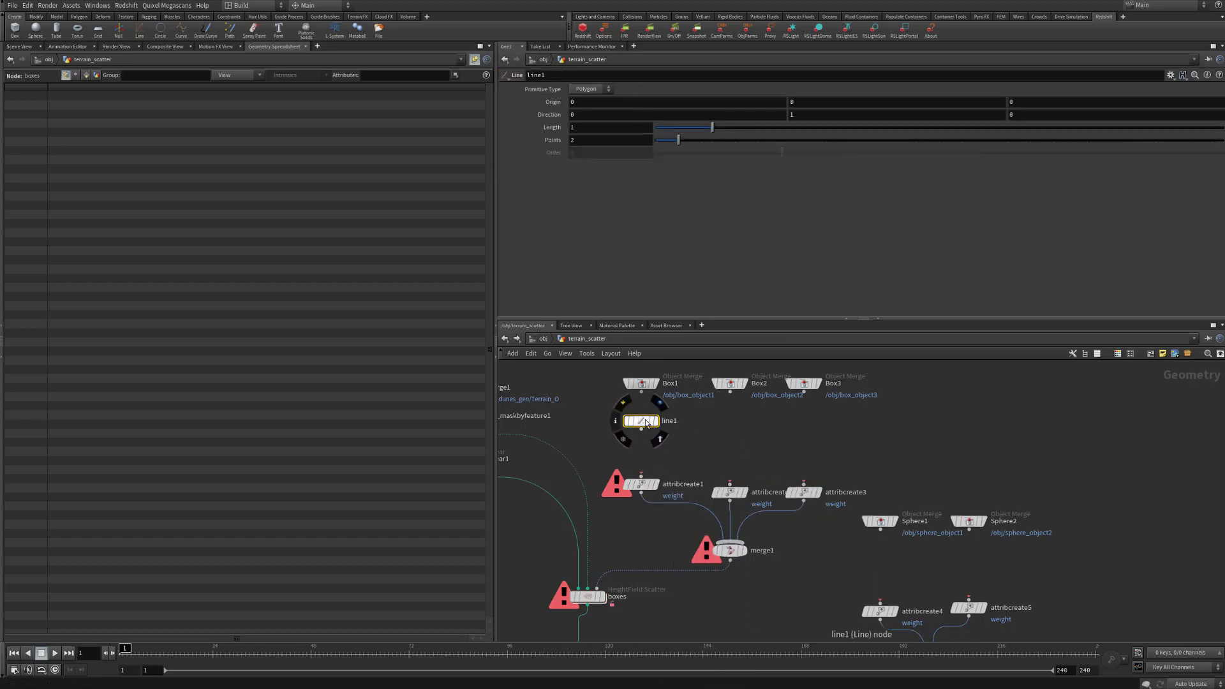
{"action": "left_click_drag", "start_coordinate": [643, 420], "coordinate": [882, 569]}
{"action": "left_click_drag", "start_coordinate": [882, 568], "coordinate": [969, 568], "text": "alt"}
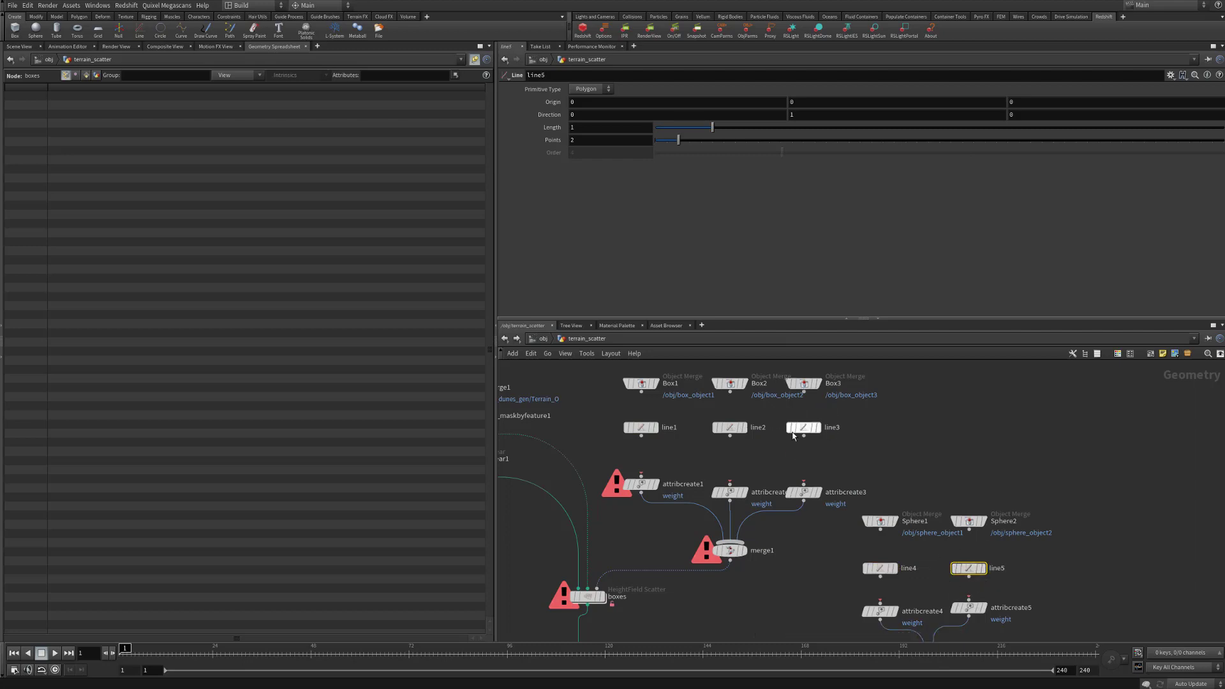
- Connect line1 through line5 to the inputs of attribcreate1 through attribcreate5 respectively
{"action": "left_click_drag", "start_coordinate": [641, 435], "coordinate": [642, 484]}
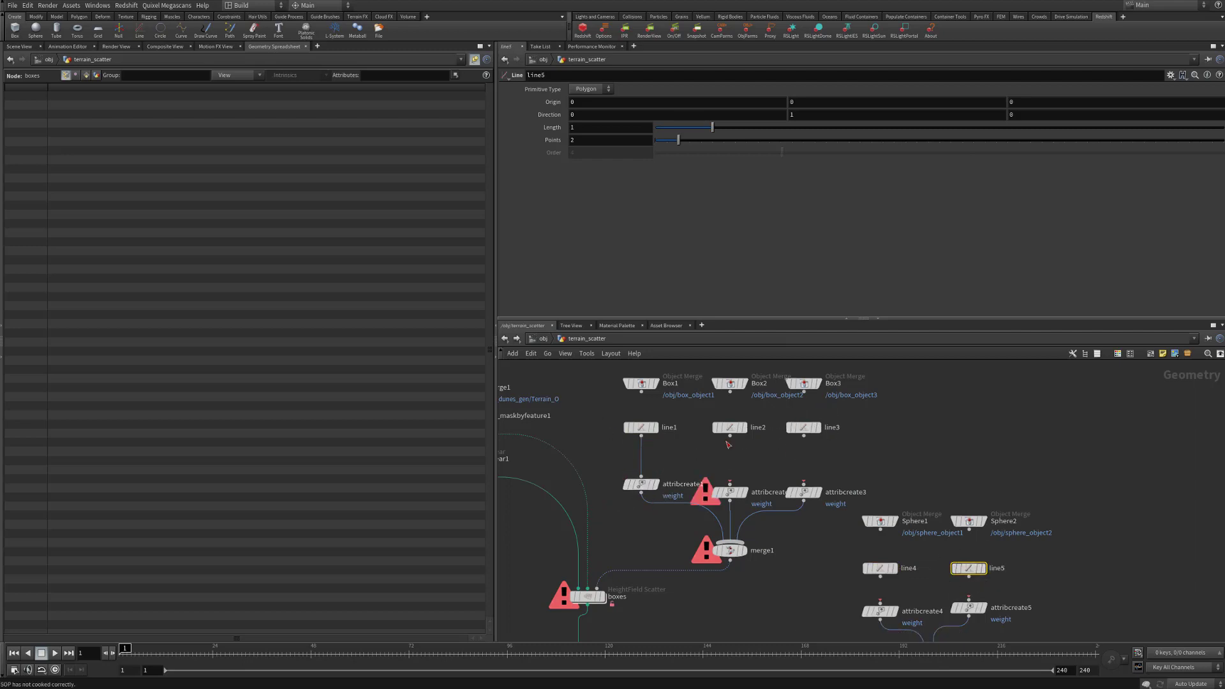
{"action": "left_click_drag", "start_coordinate": [729, 436], "coordinate": [729, 486]}
{"action": "left_click_drag", "start_coordinate": [804, 436], "coordinate": [804, 486]}
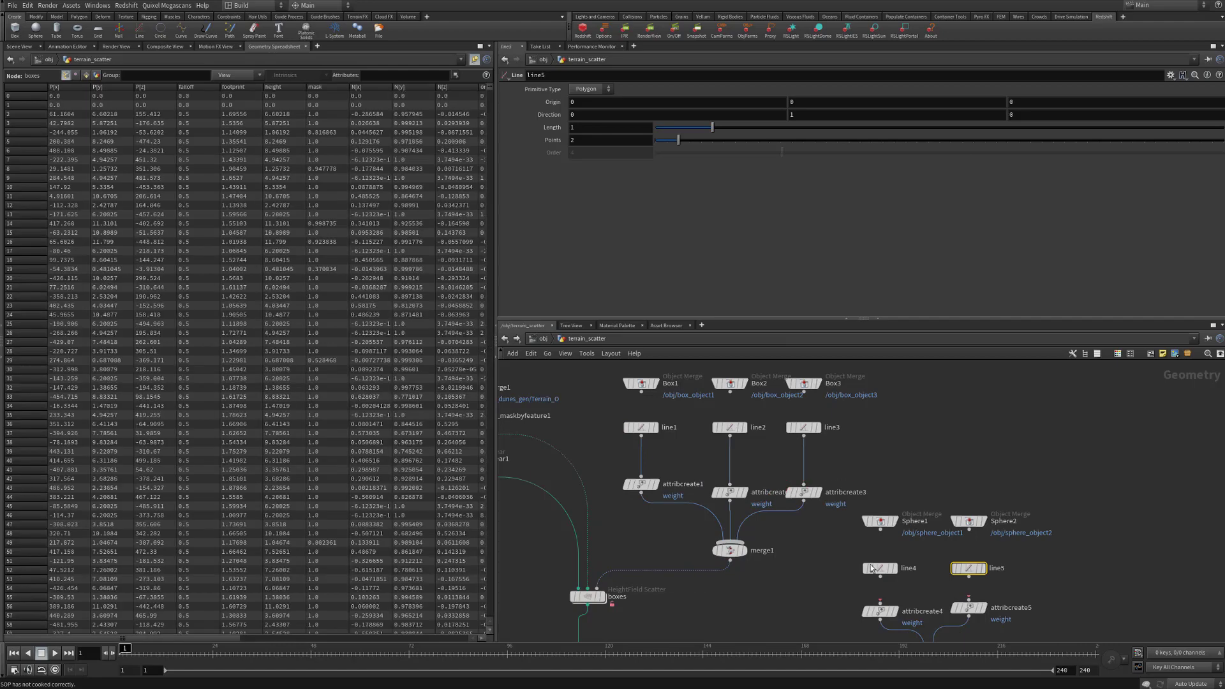
{"action": "left_click_drag", "start_coordinate": [879, 576], "coordinate": [880, 603]}
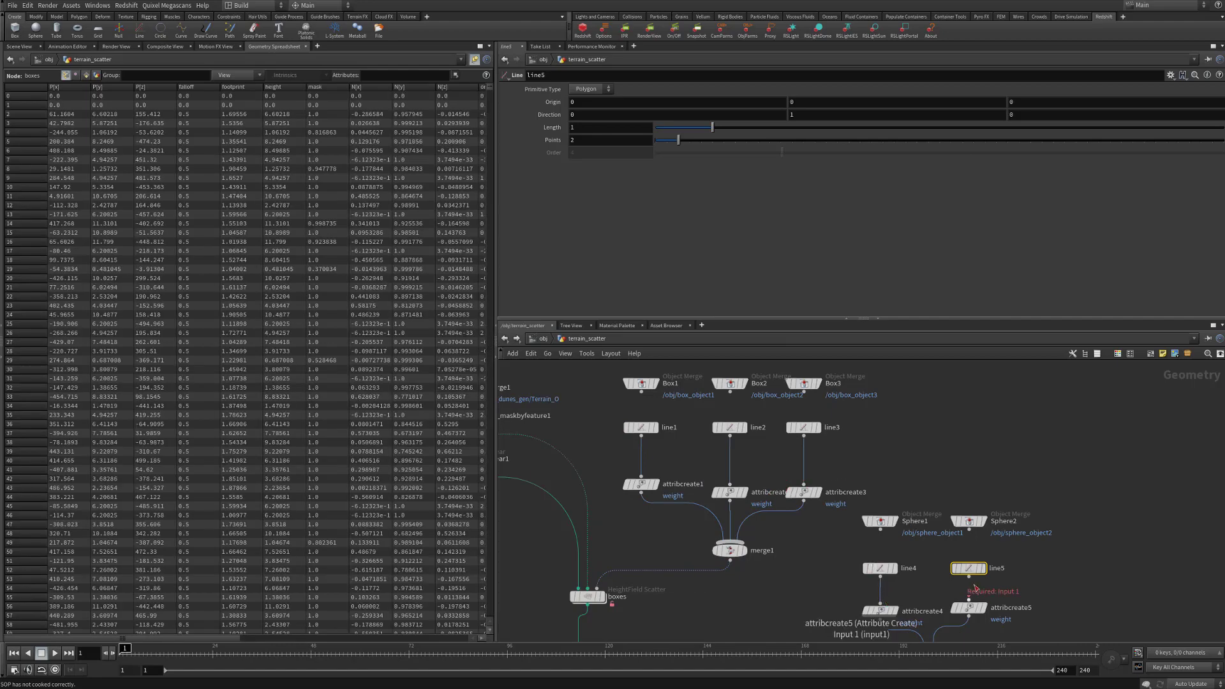
{"action": "left_click_drag", "start_coordinate": [969, 577], "coordinate": [969, 599]}
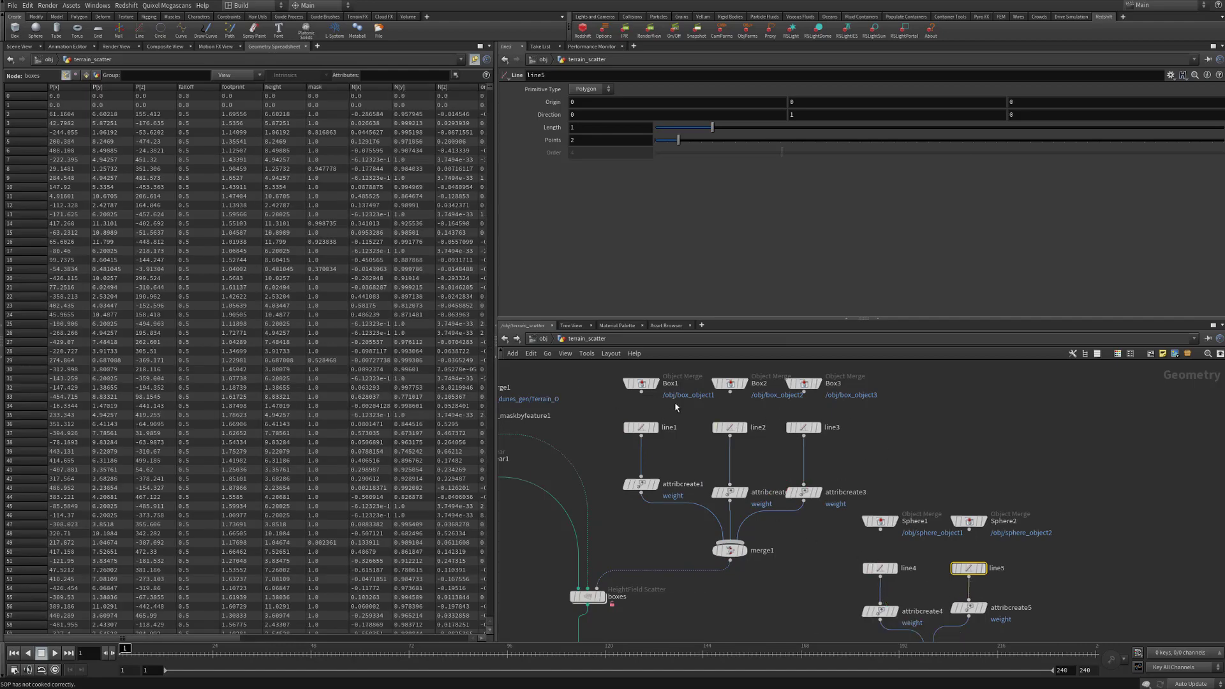
- Check the terrain in the scene viewport and in the Redshift Render View, and move the render window out of the way
{"action": "middle_click_drag", "start_coordinate": [725, 615], "coordinate": [745, 508]}
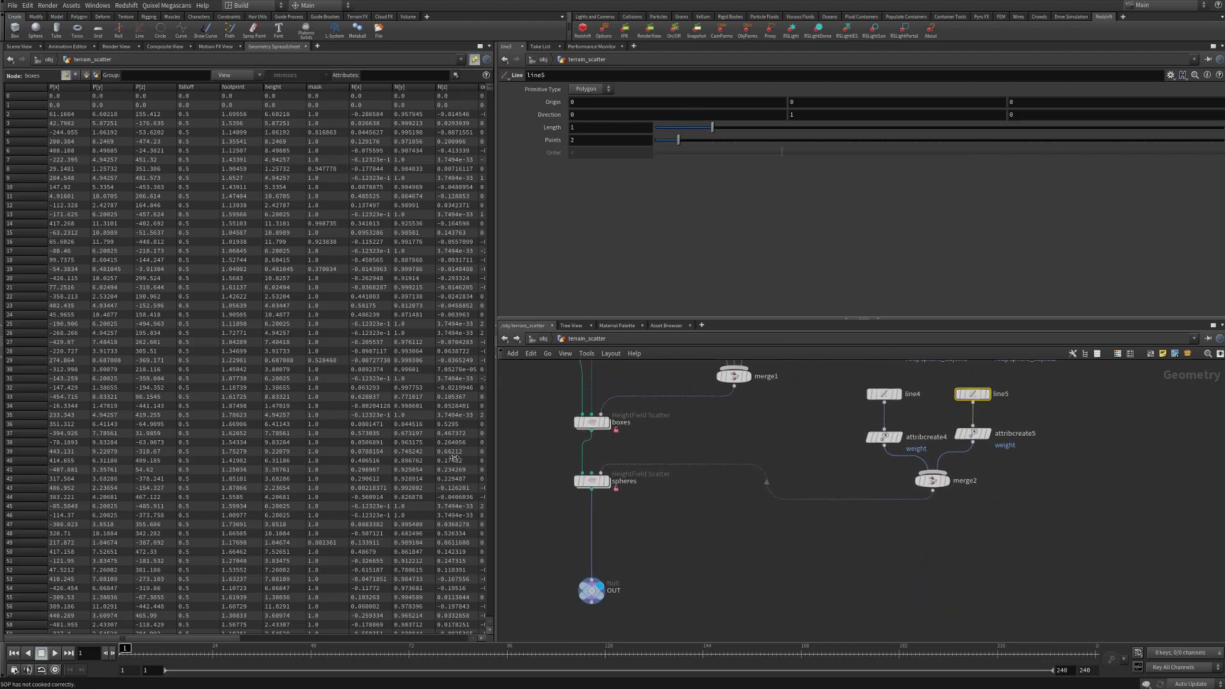
{"action": "left_click", "coordinate": [24, 47]}
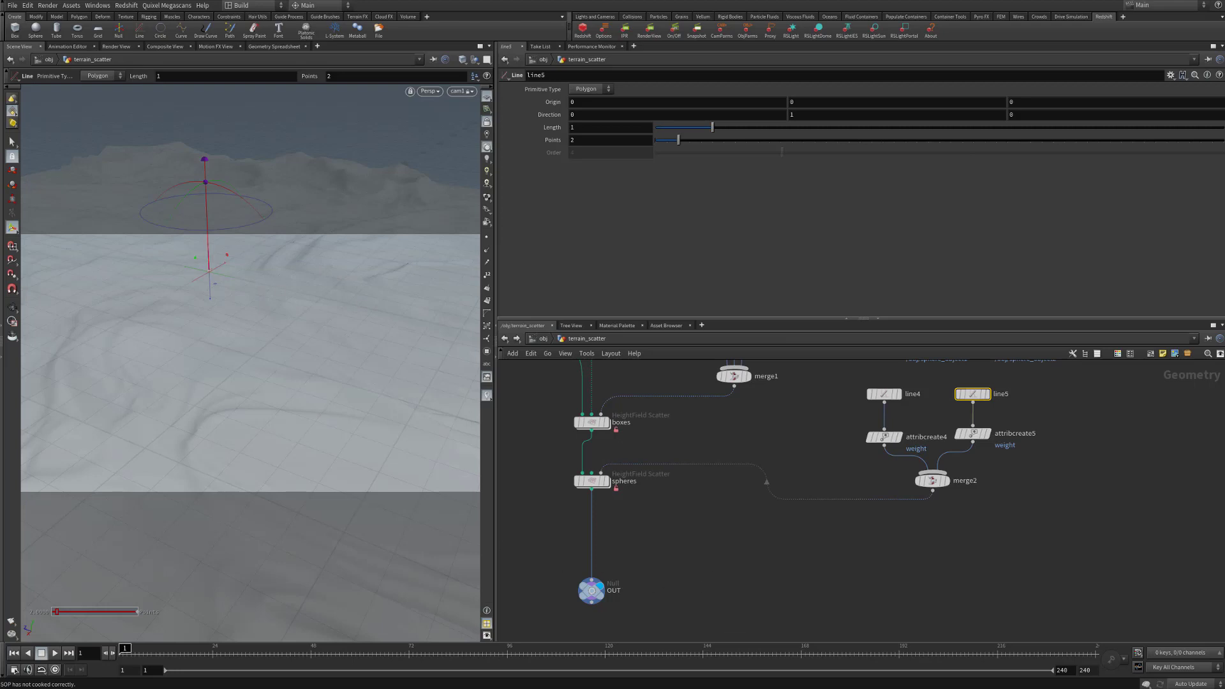
{"action": "key", "text": "alt+Tab"}
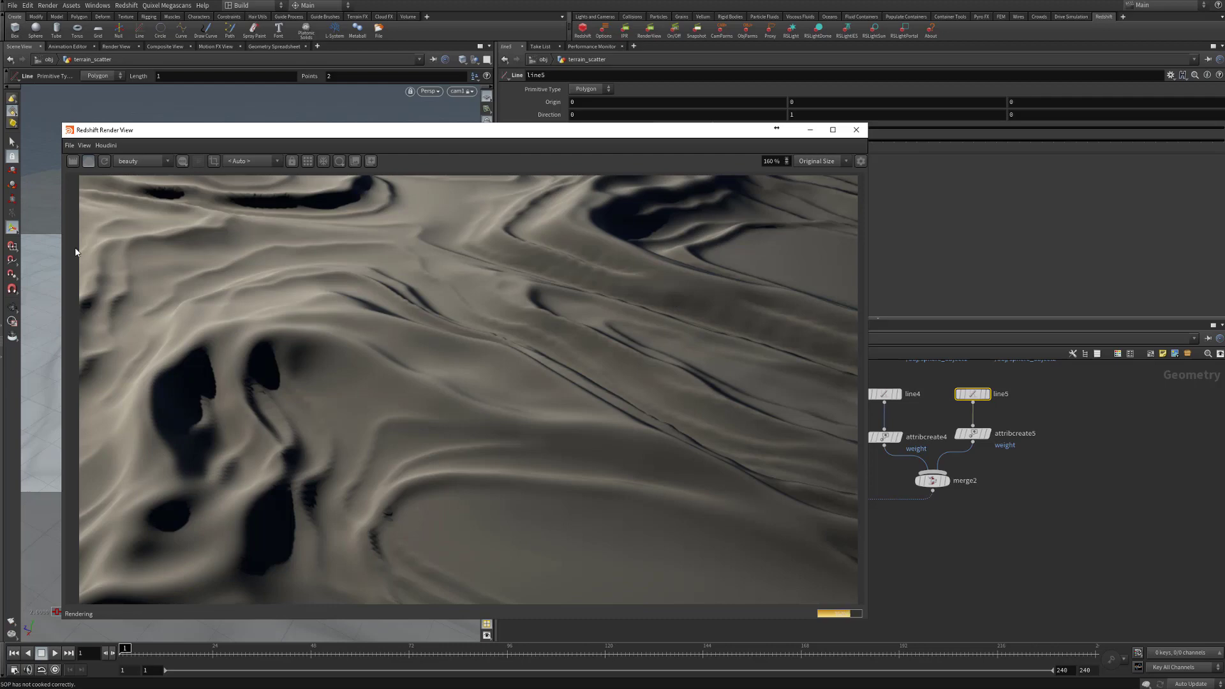
{"action": "left_click_drag", "start_coordinate": [208, 136], "coordinate": [191, 688]}
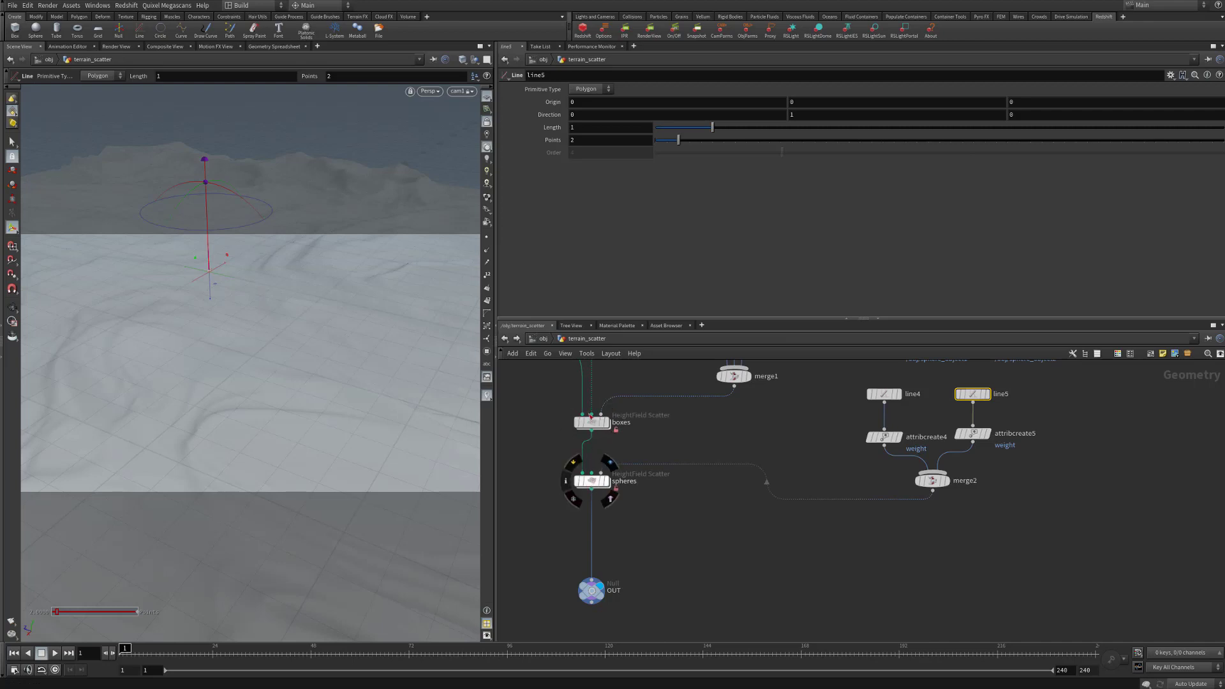
- Add a HeightField Scatter RS Instancer and insert it between the spheres scatter and the OUT null
{"action": "left_click_drag", "start_coordinate": [667, 529], "coordinate": [804, 605]}
{"action": "left_click_drag", "start_coordinate": [767, 593], "coordinate": [731, 578]}
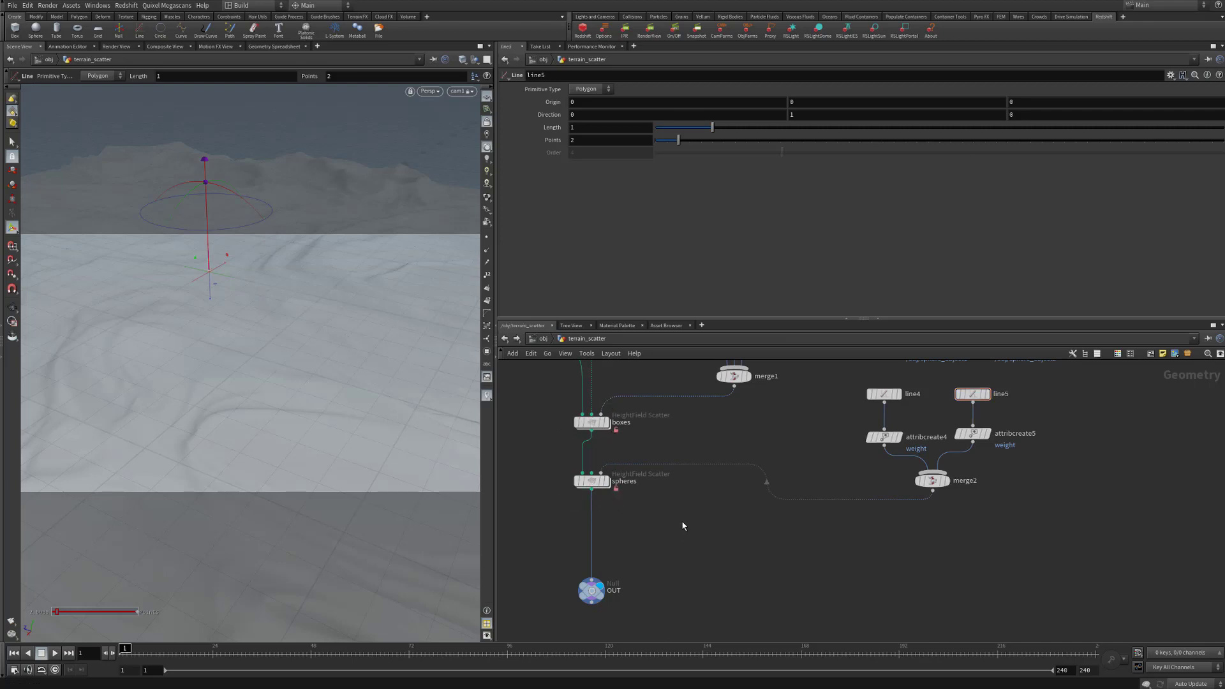
{"action": "key", "text": "Tab"}
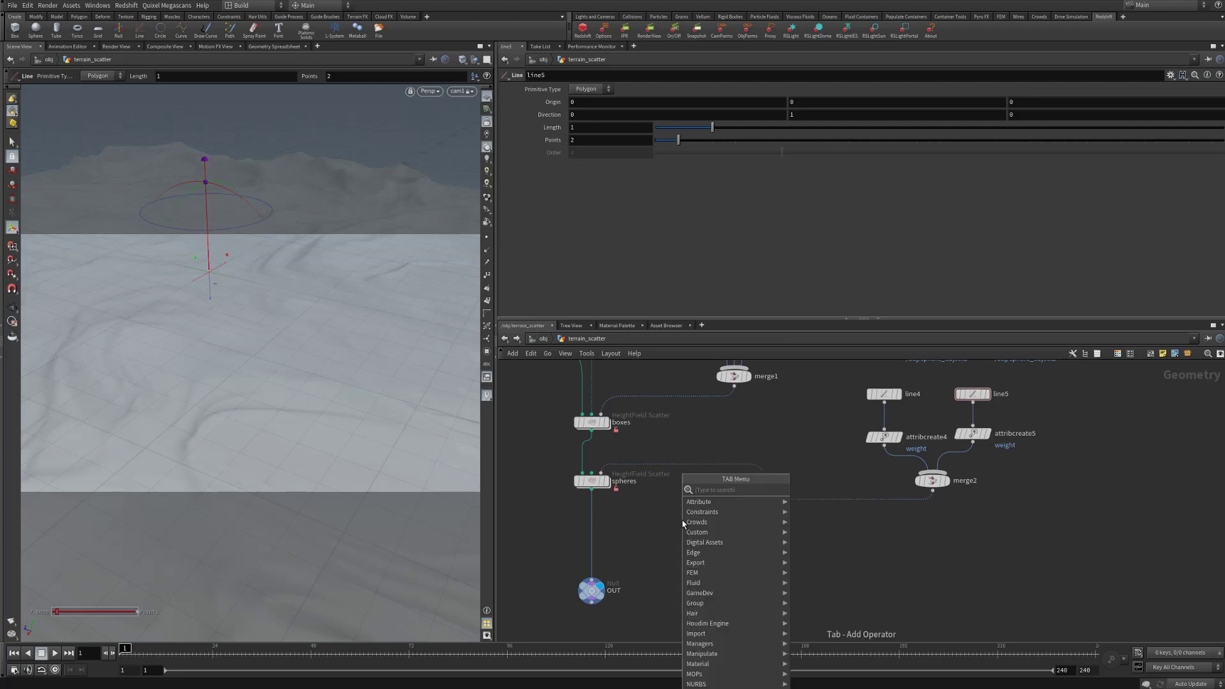
{"action": "type", "text": "hf"}
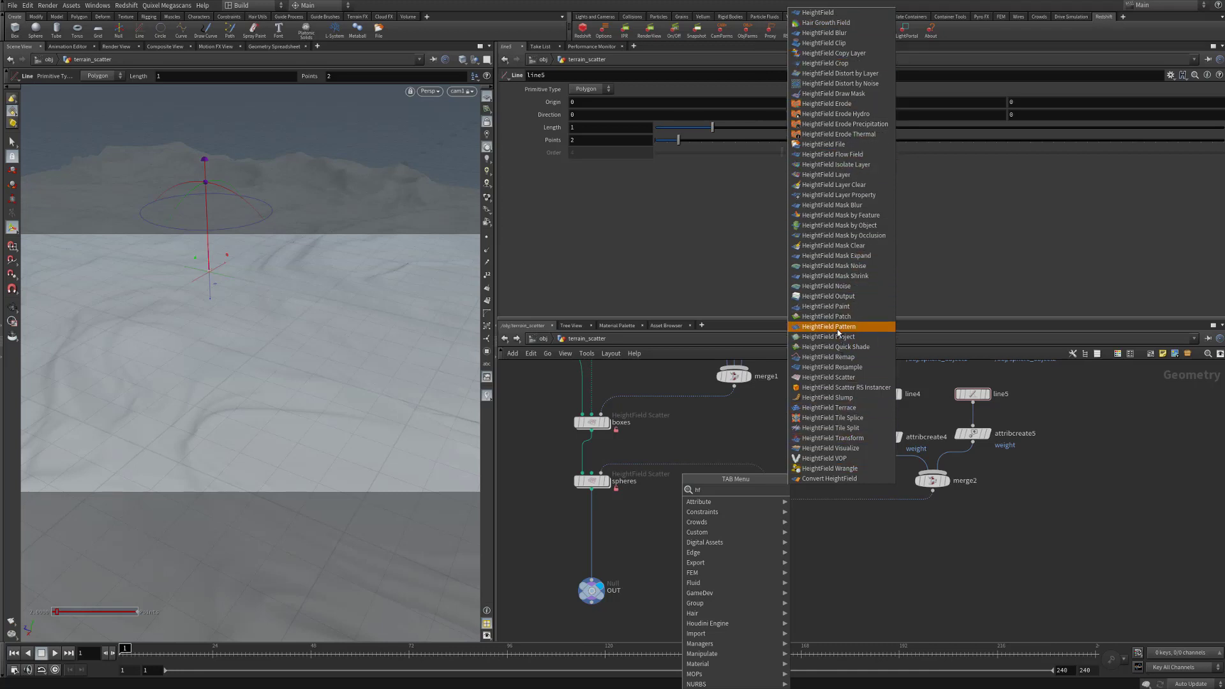
{"action": "type", "text": "scatt"}
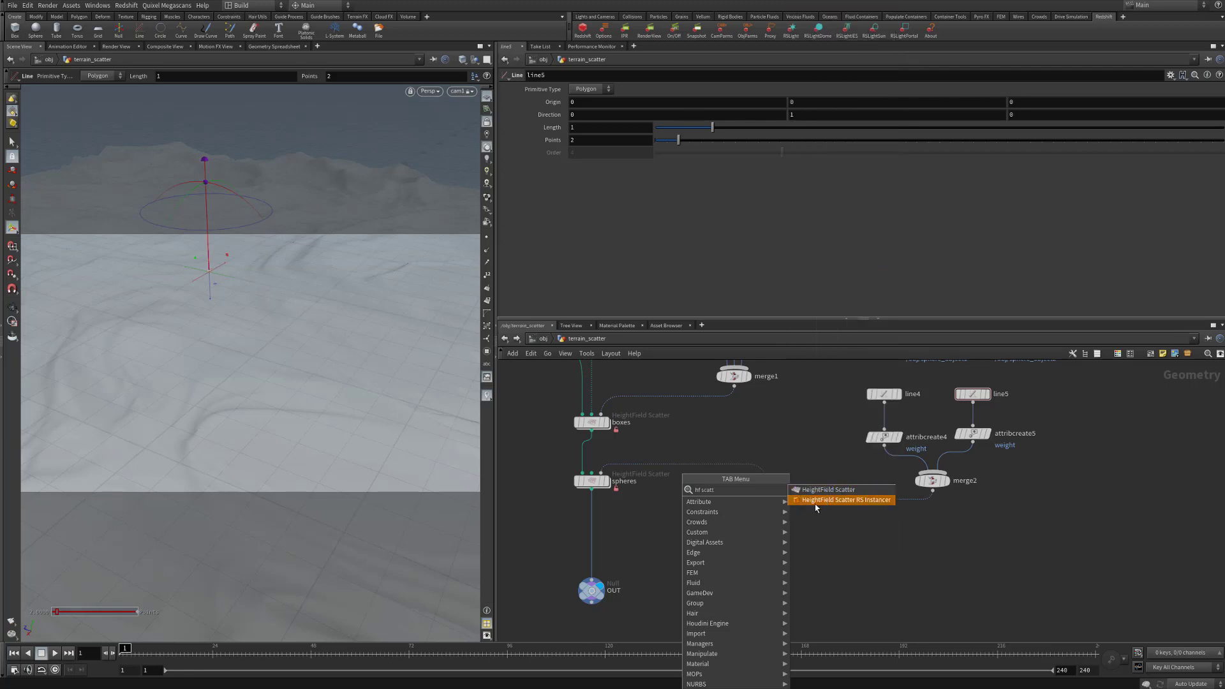
{"action": "left_click", "coordinate": [872, 500]}
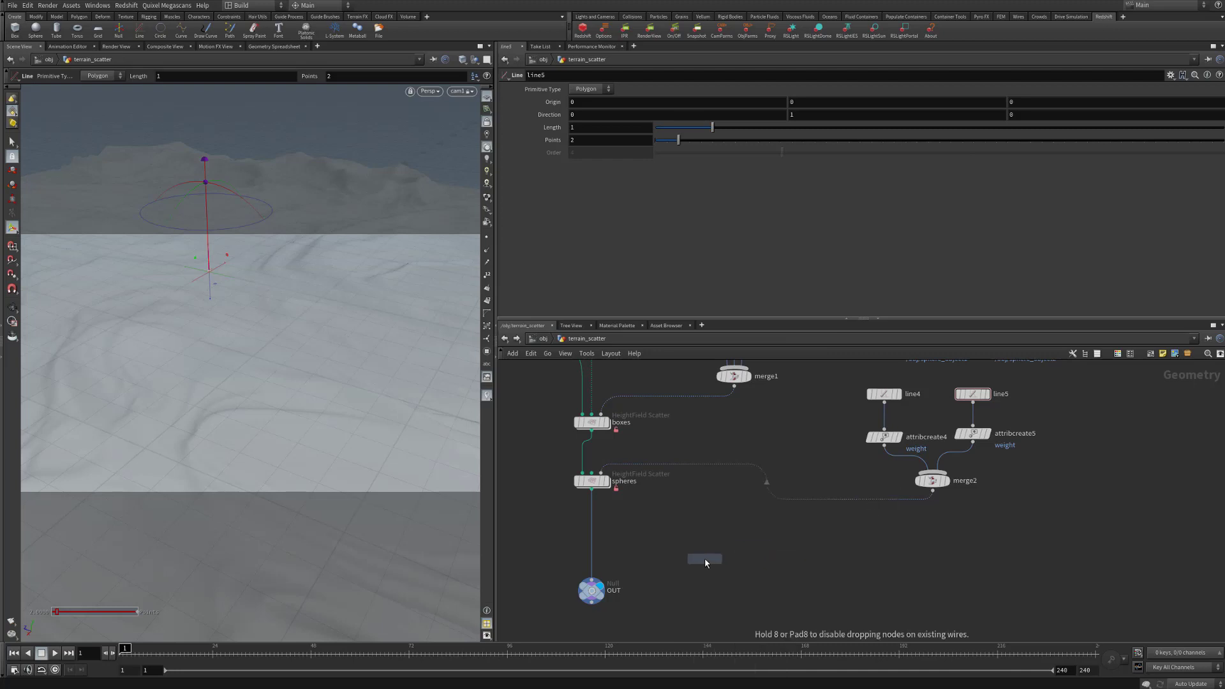
{"action": "left_click", "coordinate": [705, 558]}
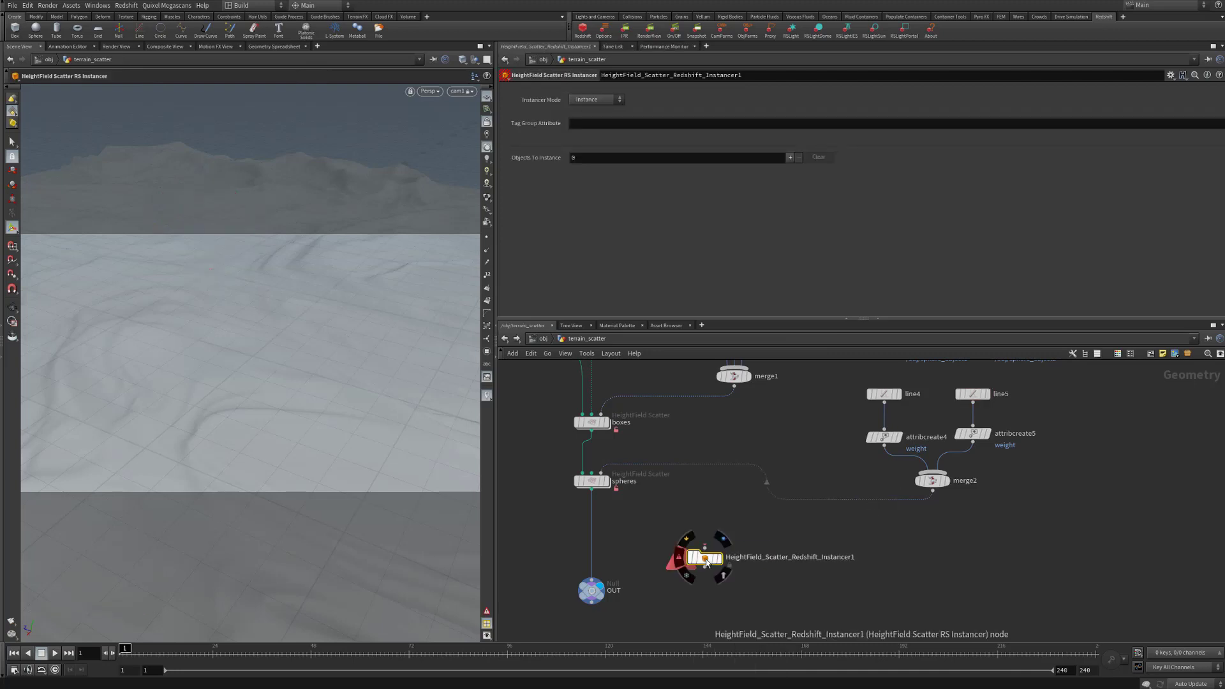
{"action": "left_click_drag", "start_coordinate": [705, 560], "coordinate": [585, 514]}
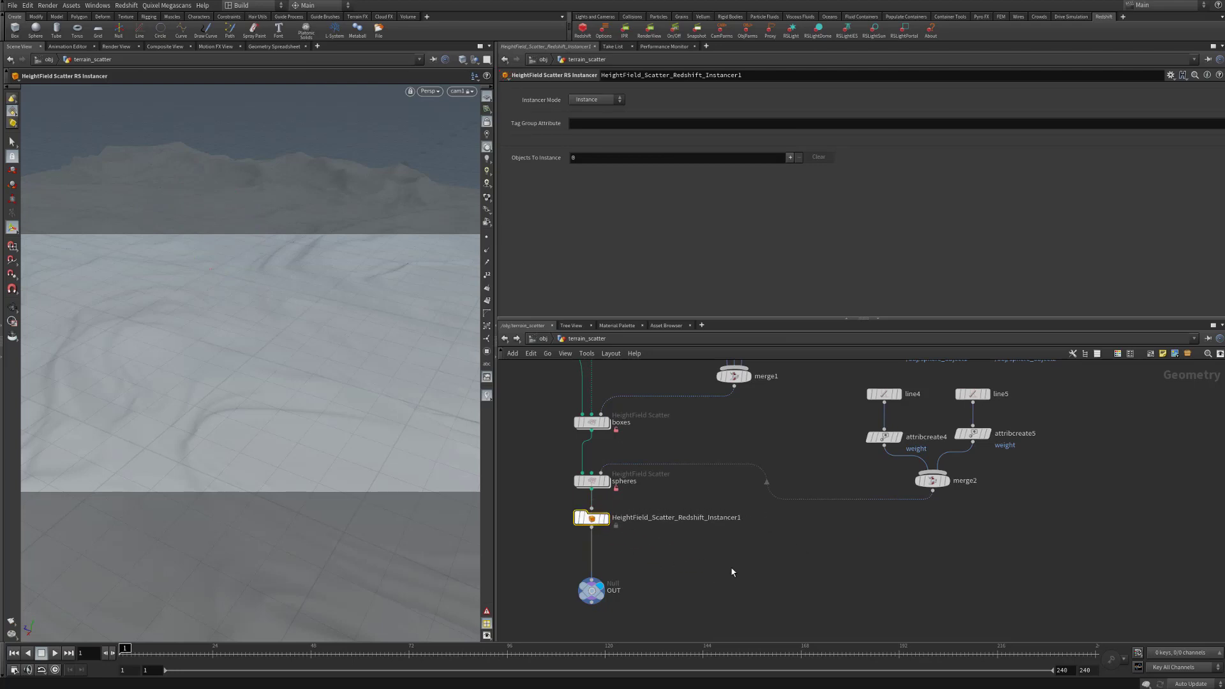
- Move OUT further down and insert a duplicate of the HeightField Scatter RS Instancer between the first instancer and OUT
{"action": "middle_click_drag", "start_coordinate": [693, 567], "coordinate": [757, 555]}
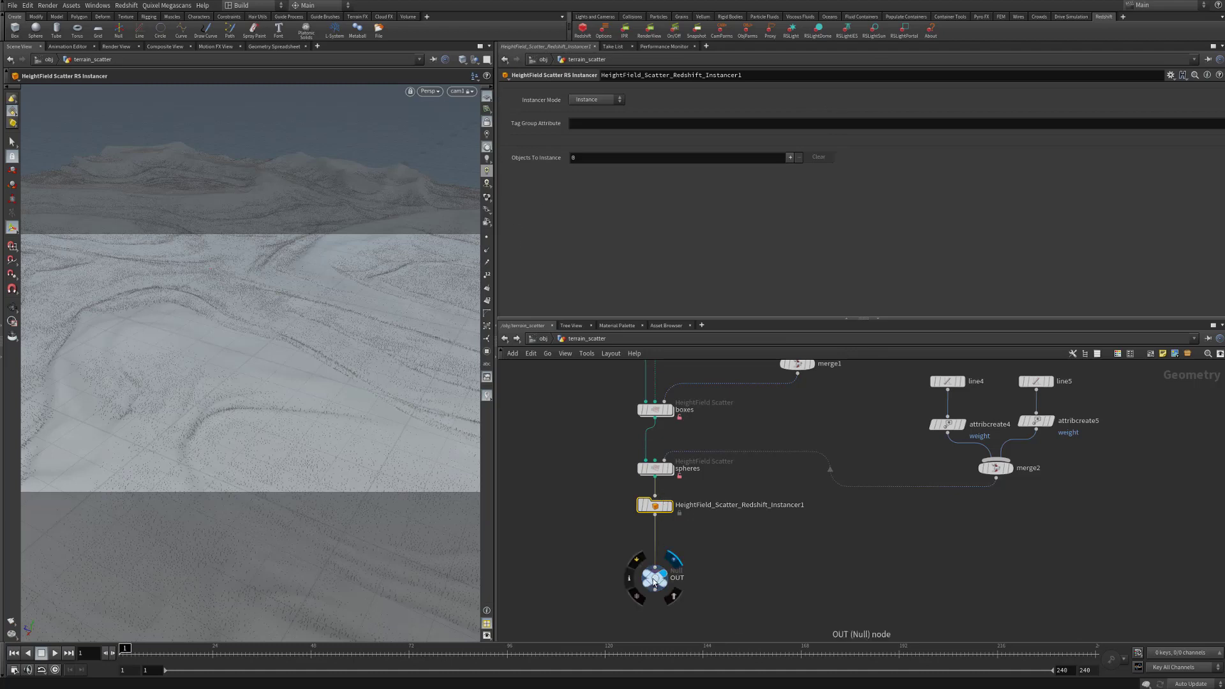
{"action": "left_click_drag", "start_coordinate": [650, 587], "coordinate": [652, 616]}
{"action": "left_click_drag", "start_coordinate": [658, 508], "coordinate": [659, 517]}
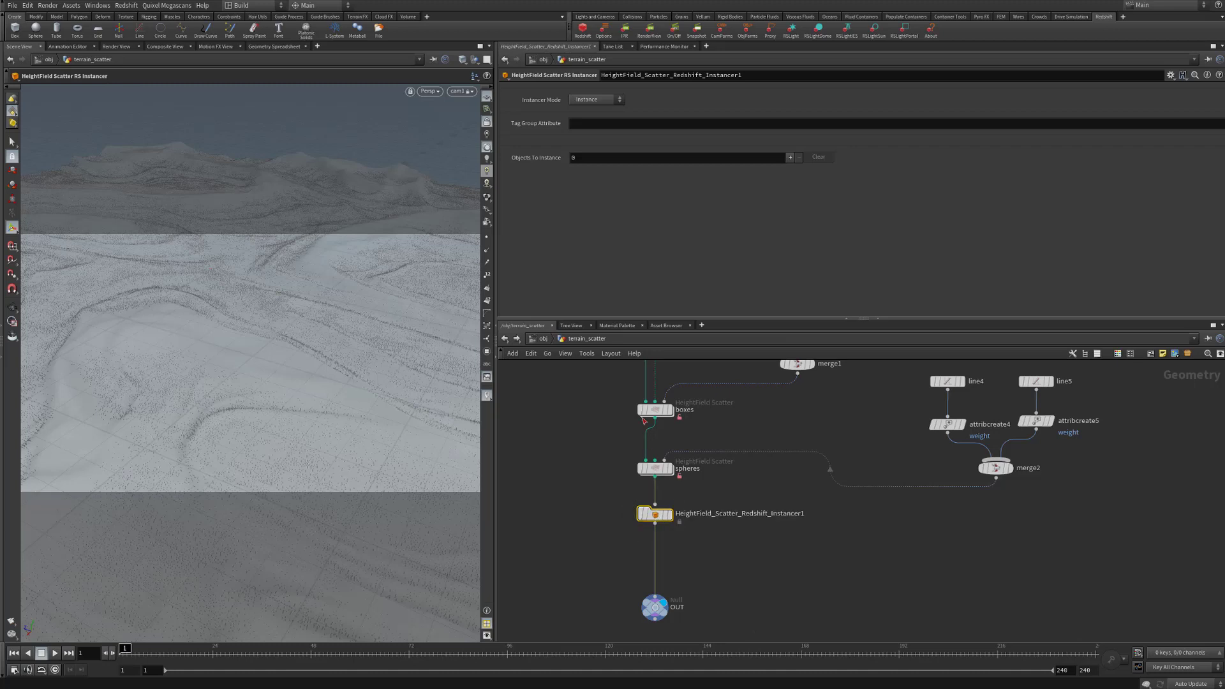
{"action": "mouse_move", "coordinate": [651, 410]}
{"action": "left_click_drag", "start_coordinate": [655, 518], "coordinate": [657, 561], "text": "alt"}
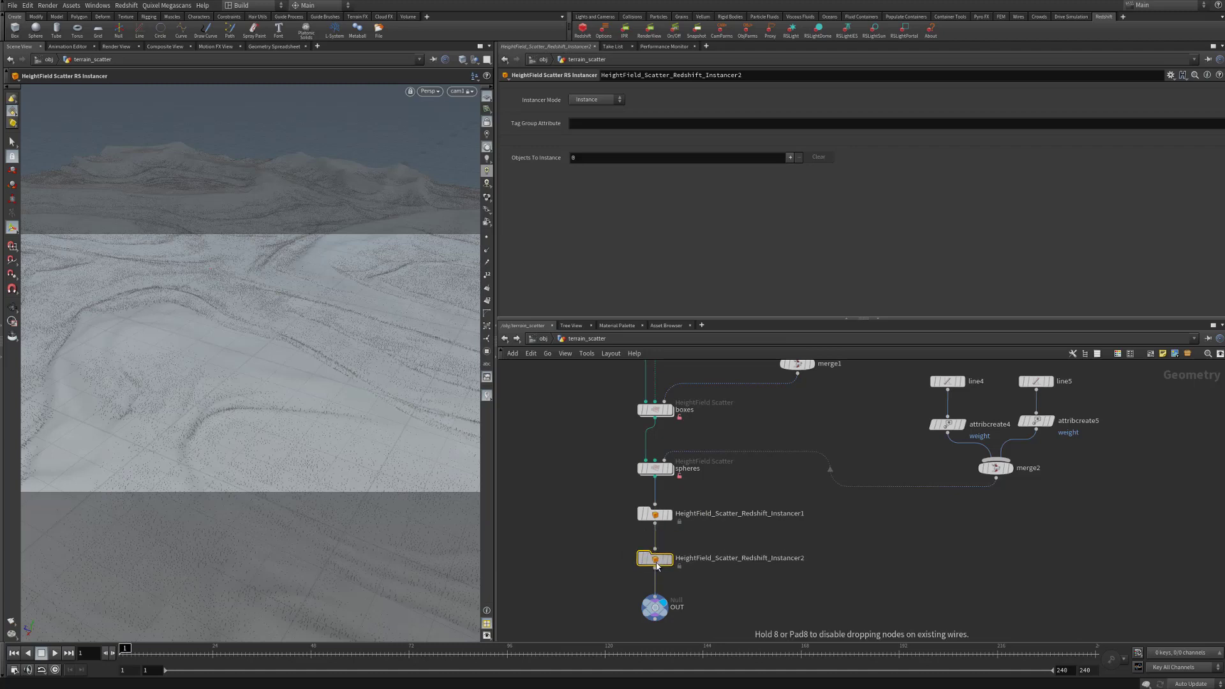
- Rename the first HeightField Scatter RS Instancer as Instances_Boxes
{"action": "double_click", "coordinate": [710, 514]}
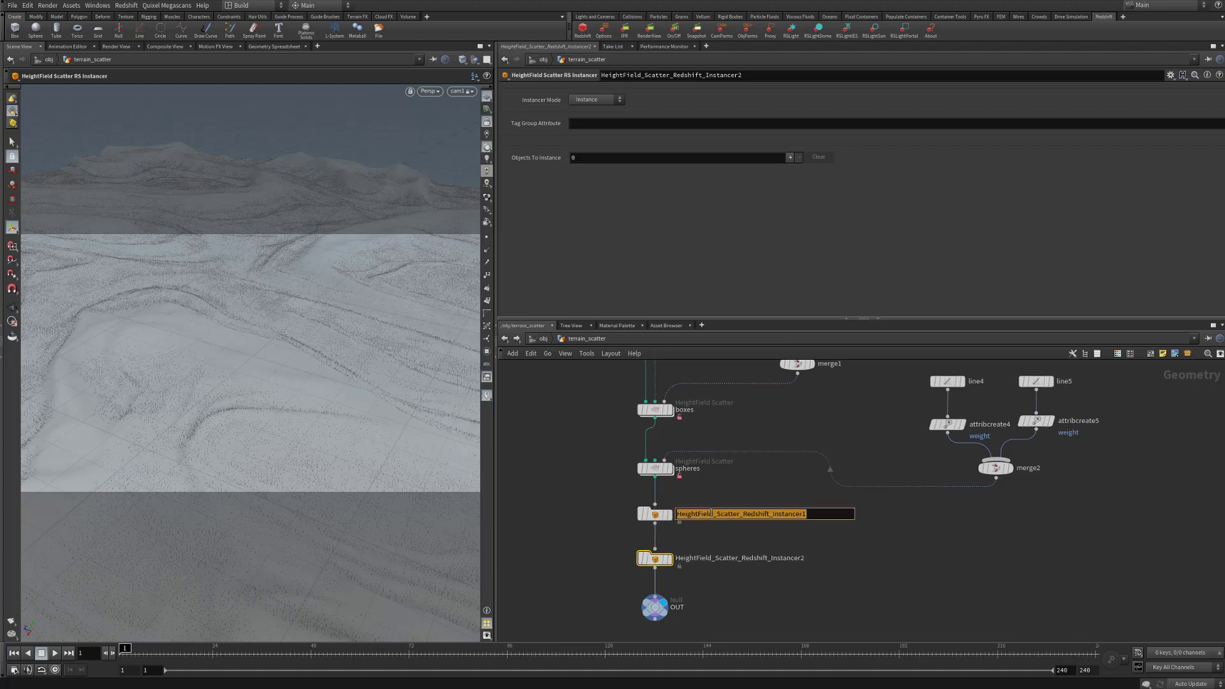
{"action": "type", "text": "RS"}
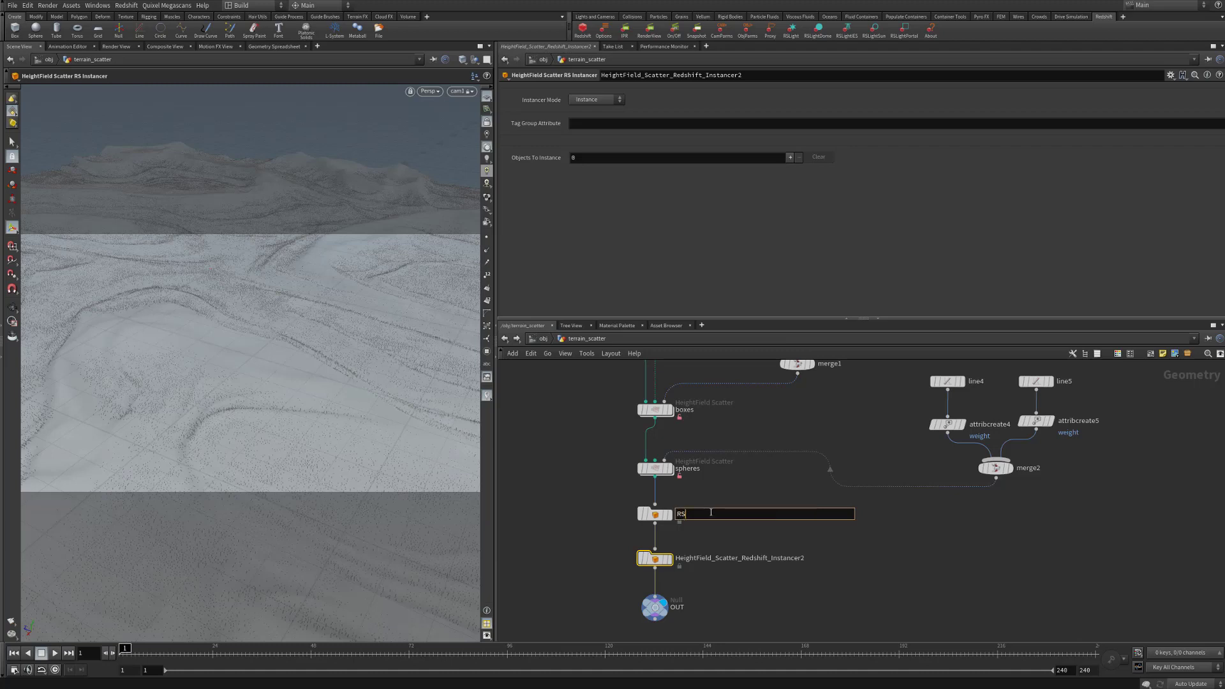
{"action": "key", "text": "BackSpace"}
{"action": "key", "text": "BackSpace"}
{"action": "type", "text": "Instances_Box"}
- Copy the name Instances_Boxes and use it to rename the second HeightField Scatter RS Instancer as Instances_Spheres
{"action": "double_click", "coordinate": [710, 512]}
{"action": "key", "text": "ctrl+c"}
{"action": "double_click", "coordinate": [730, 559]}
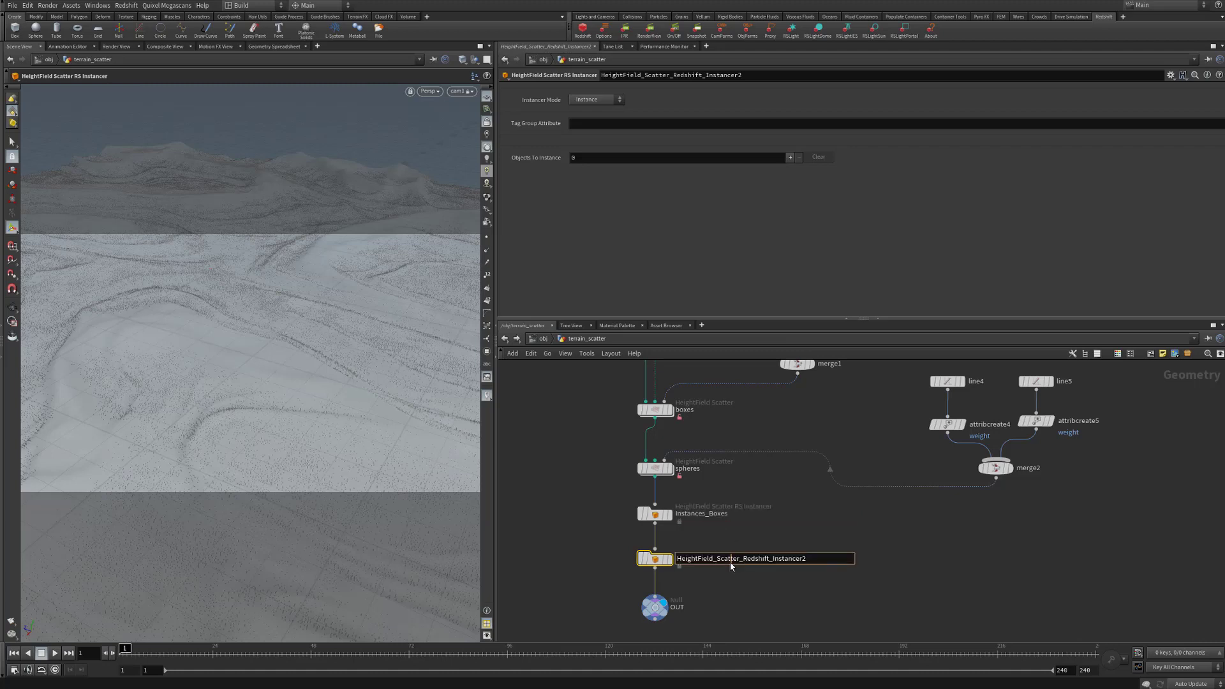
{"action": "key", "text": "ctrl+a"}
{"action": "key", "text": "ctrl+v"}
{"action": "key", "text": "BackSpace"}
{"action": "key", "text": "BackSpace"}
{"action": "key", "text": "BackSpace"}
{"action": "key", "text": "BackSpace"}
{"action": "key", "text": "BackSpace"}
{"action": "type", "text": "Spheres"}
{"action": "key", "text": "Return"}
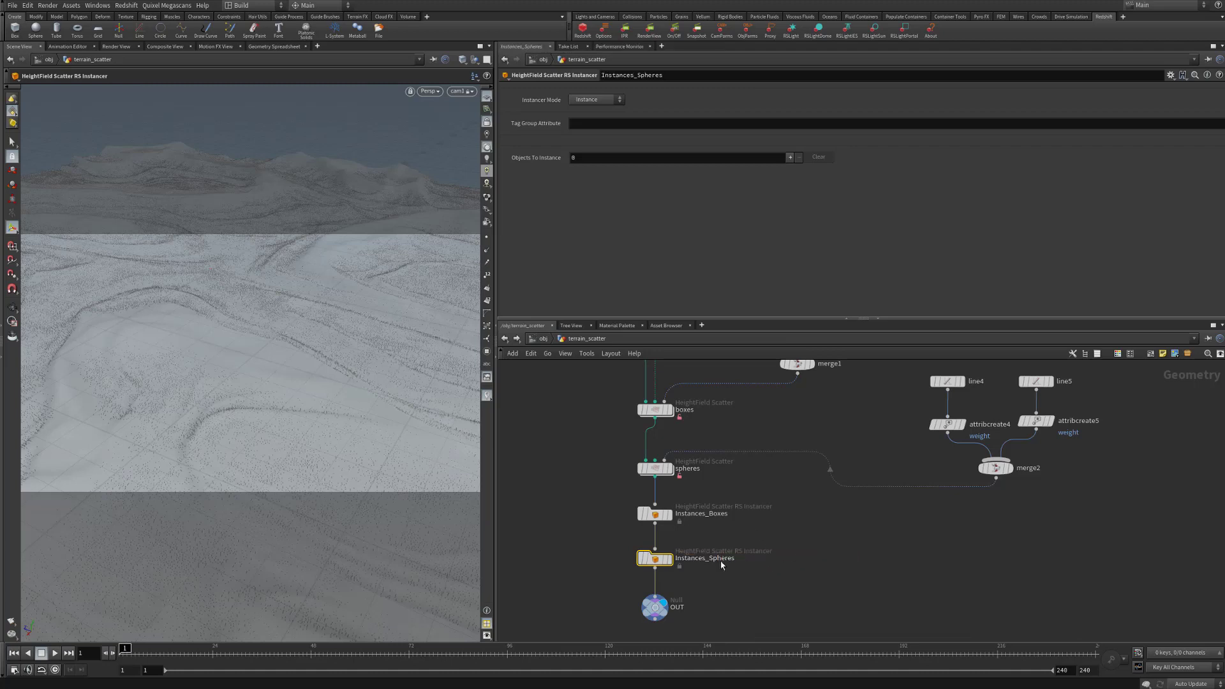
- Set the Instancer Mode of the Instances_Boxes node to Instance
{"action": "left_click", "coordinate": [657, 514]}
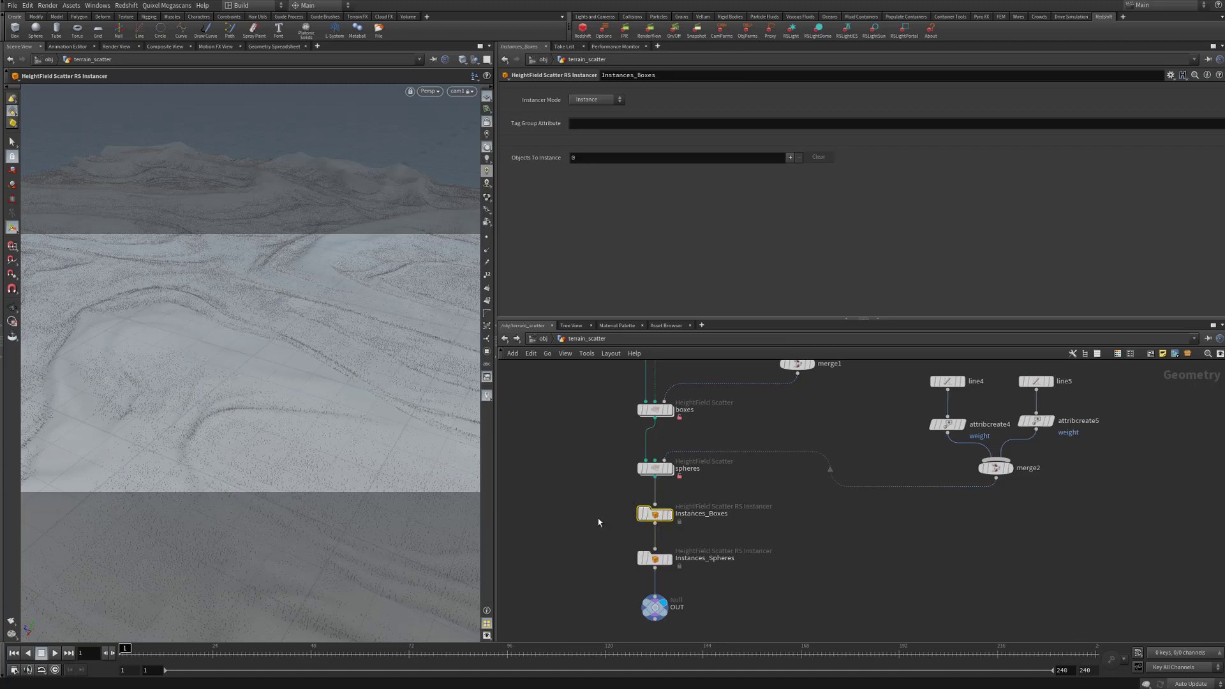
{"action": "middle_click_drag", "start_coordinate": [566, 499], "coordinate": [552, 498]}
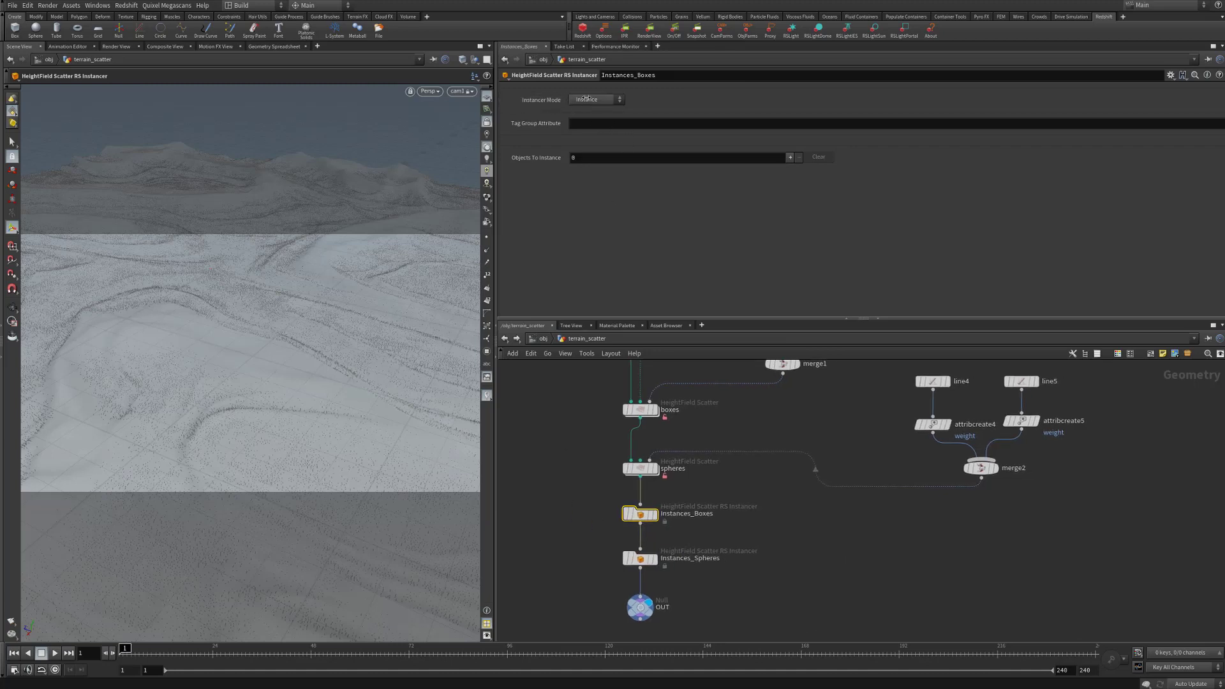
{"action": "left_click", "coordinate": [585, 99]}
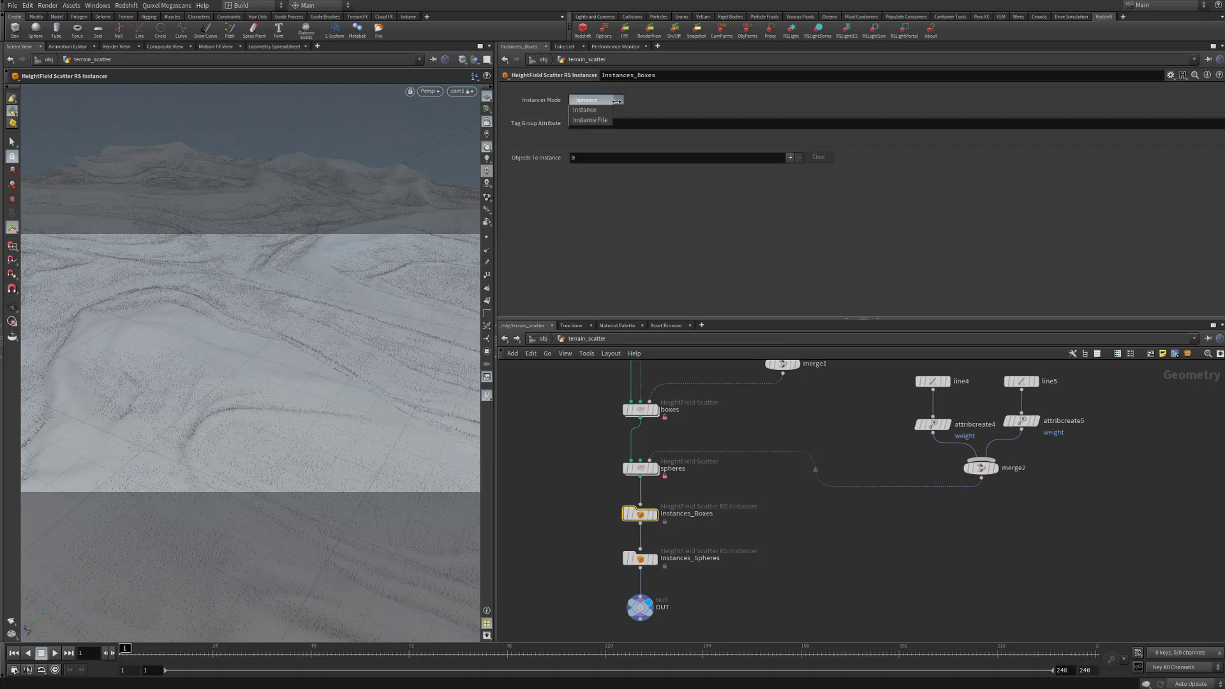
{"action": "left_click", "coordinate": [584, 110]}
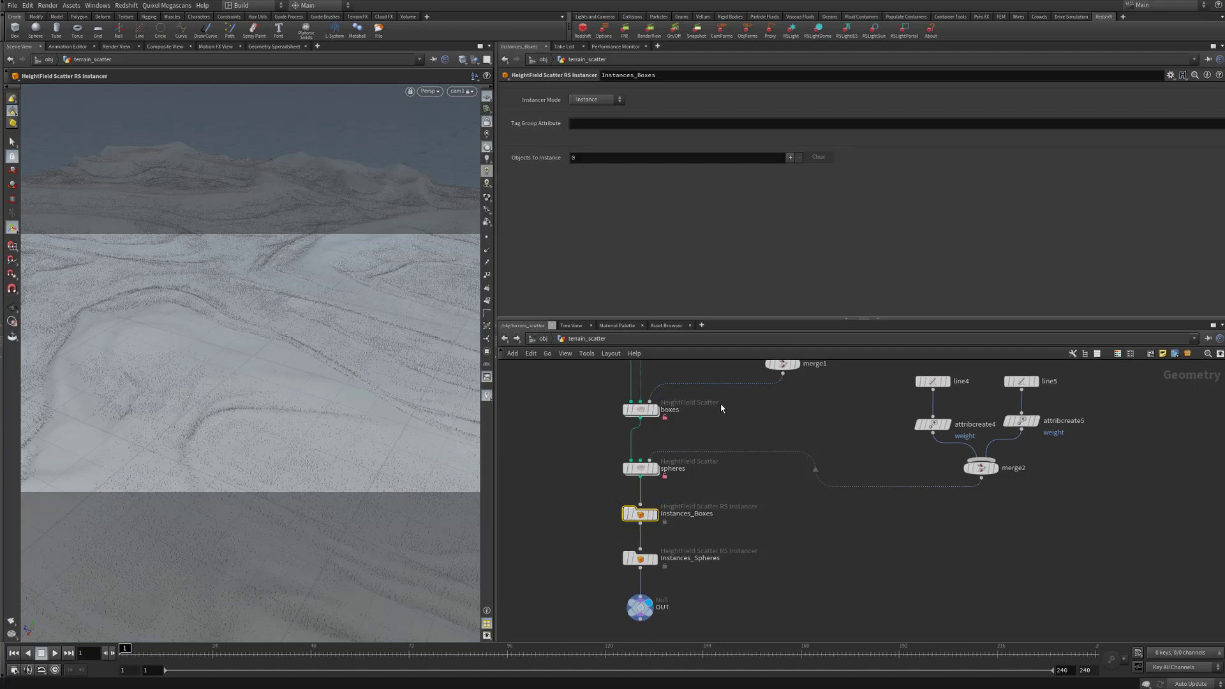
- Examine the tag attribute of the boxes scatter's points in the Geometry Spreadsheet
{"action": "left_click", "coordinate": [635, 413]}
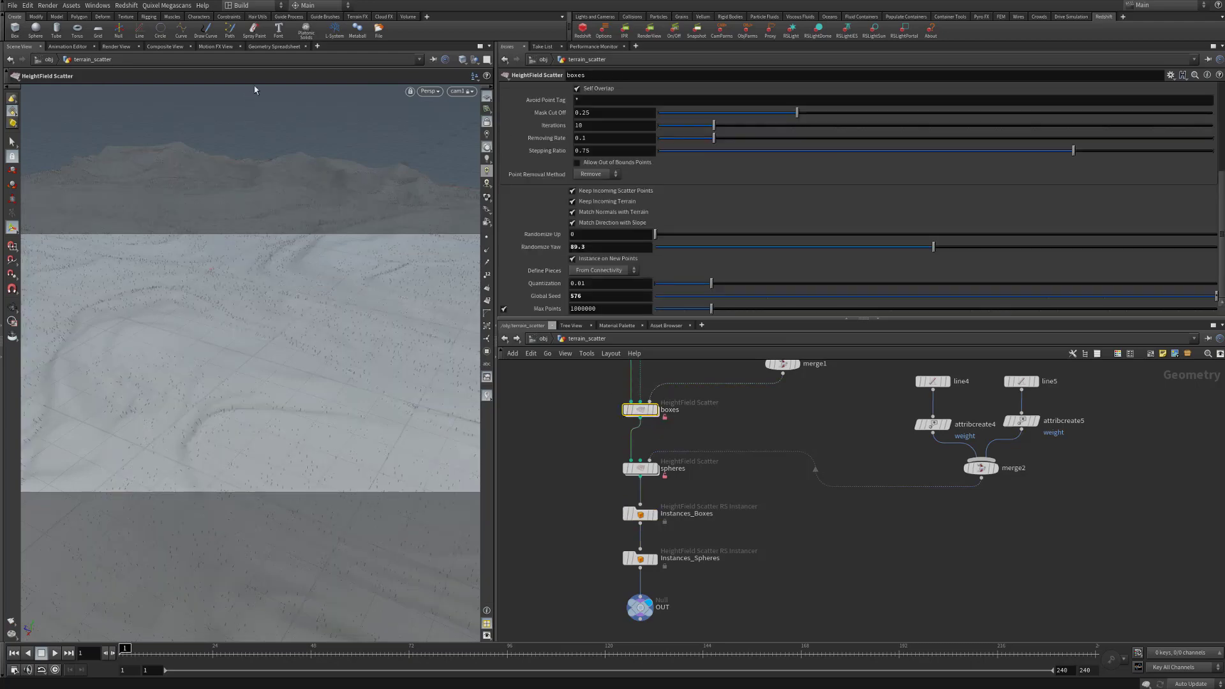
{"action": "left_click", "coordinate": [280, 46]}
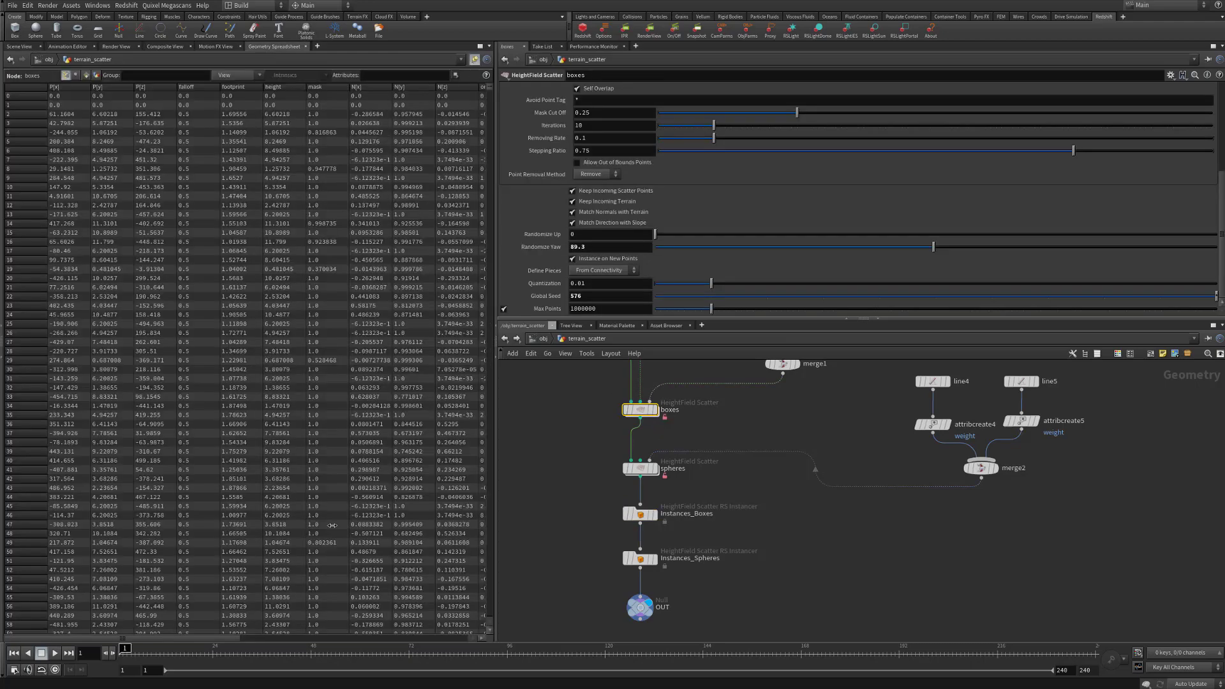
{"action": "left_click_drag", "start_coordinate": [187, 643], "coordinate": [299, 642]}
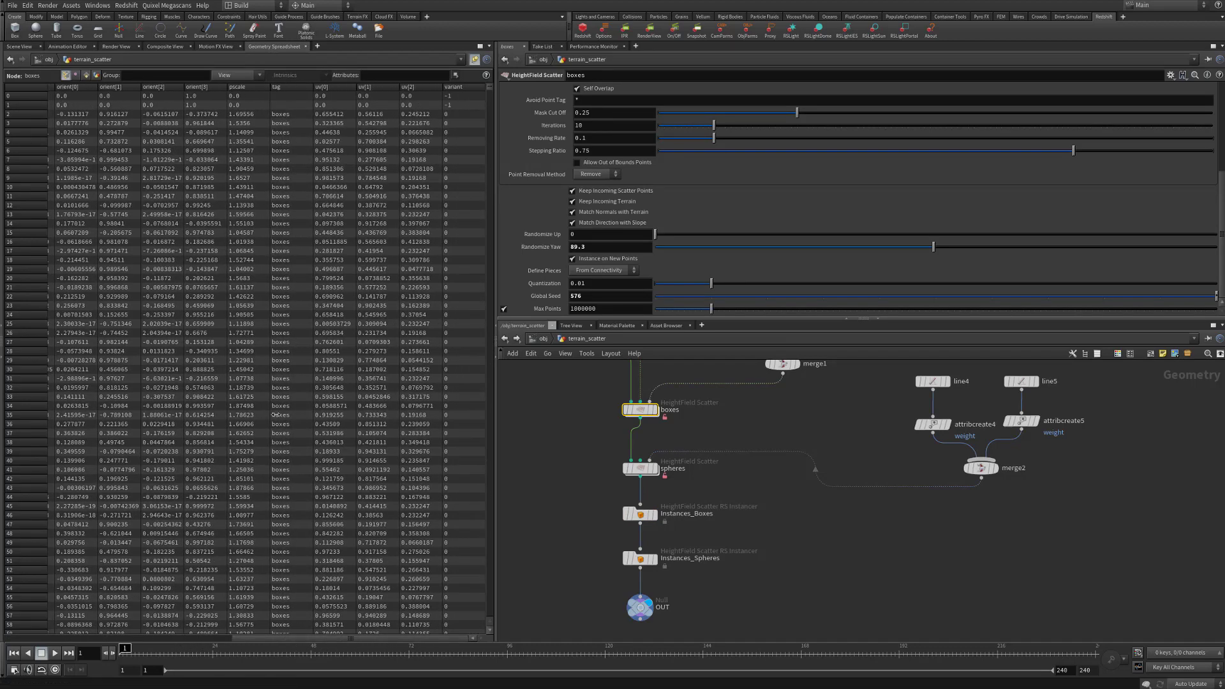
- Rename the boxes scatter to boxes_S to compare its tag values, and restore the name boxes
{"action": "double_click", "coordinate": [671, 412]}
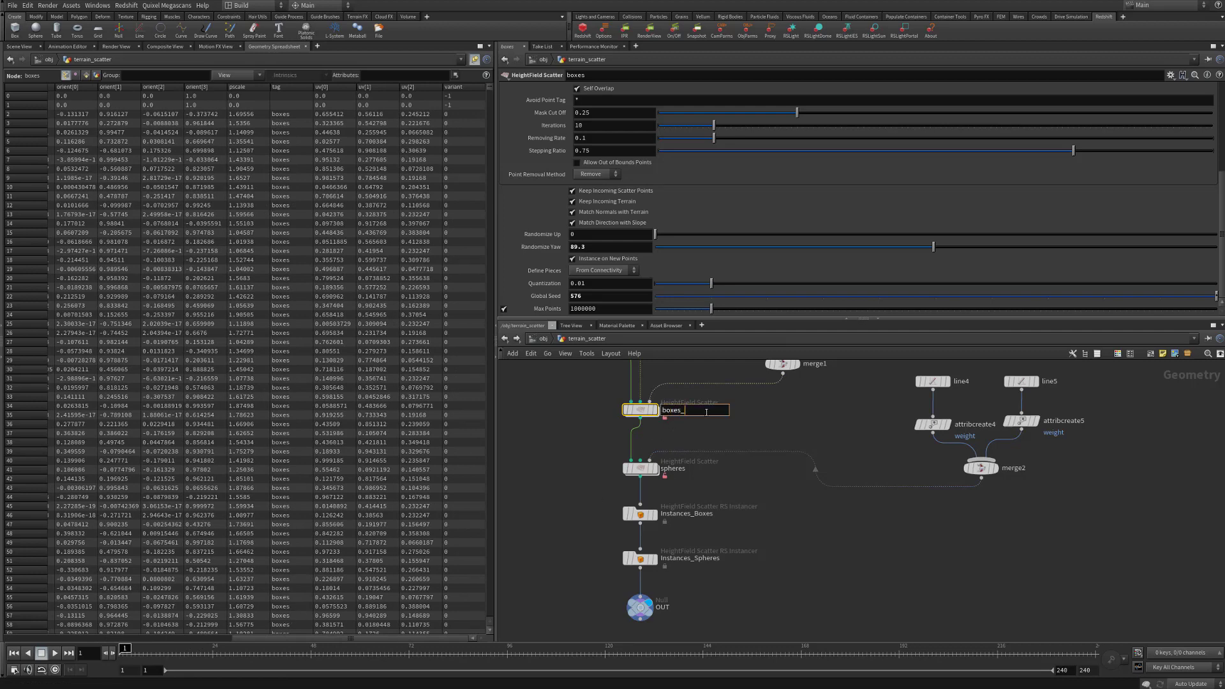
{"action": "key", "text": "Return"}
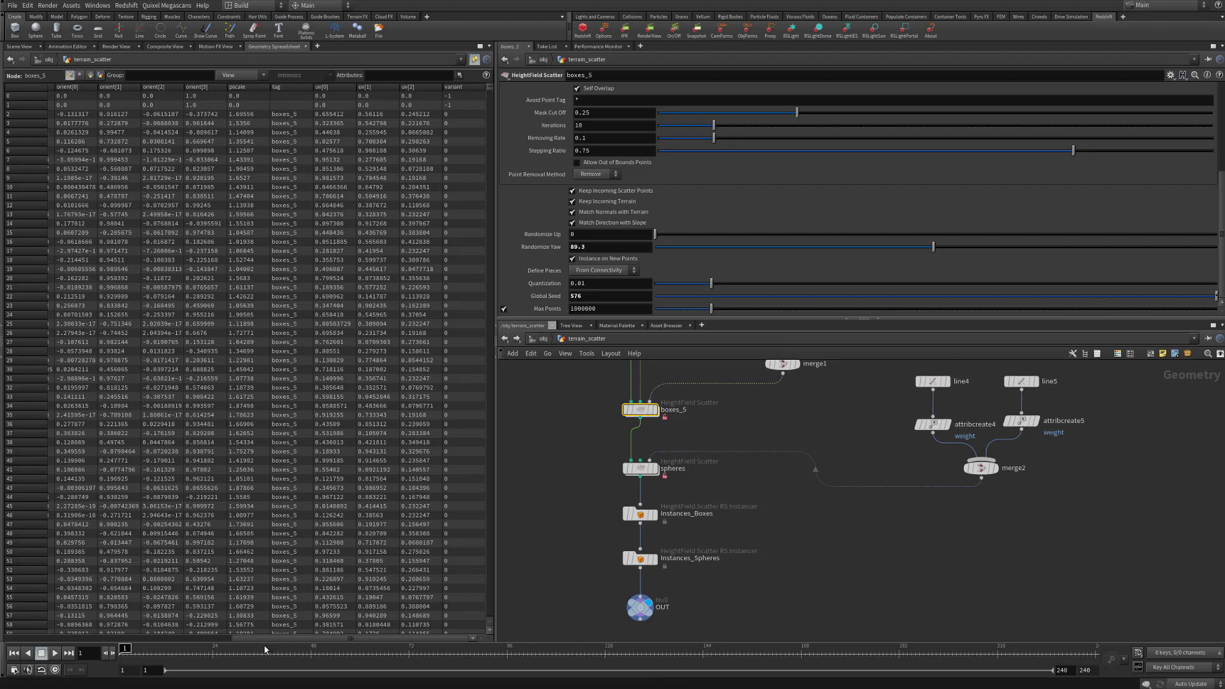
{"action": "double_click", "coordinate": [680, 412]}
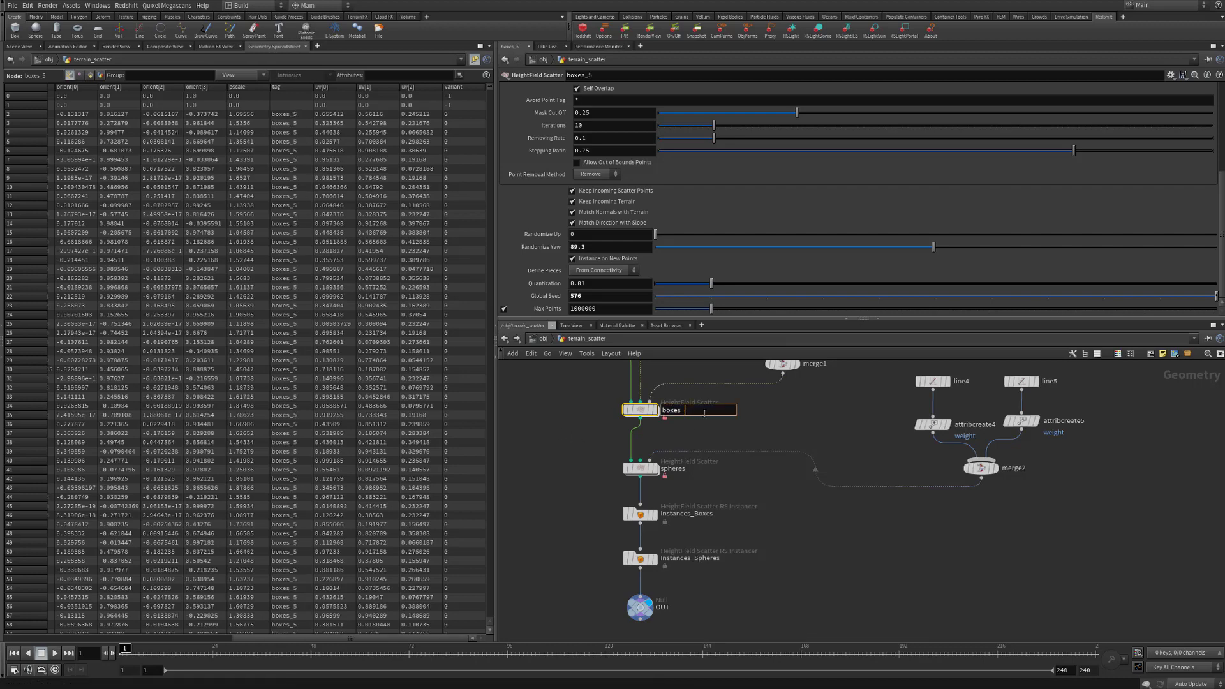
{"action": "key", "text": "Return"}
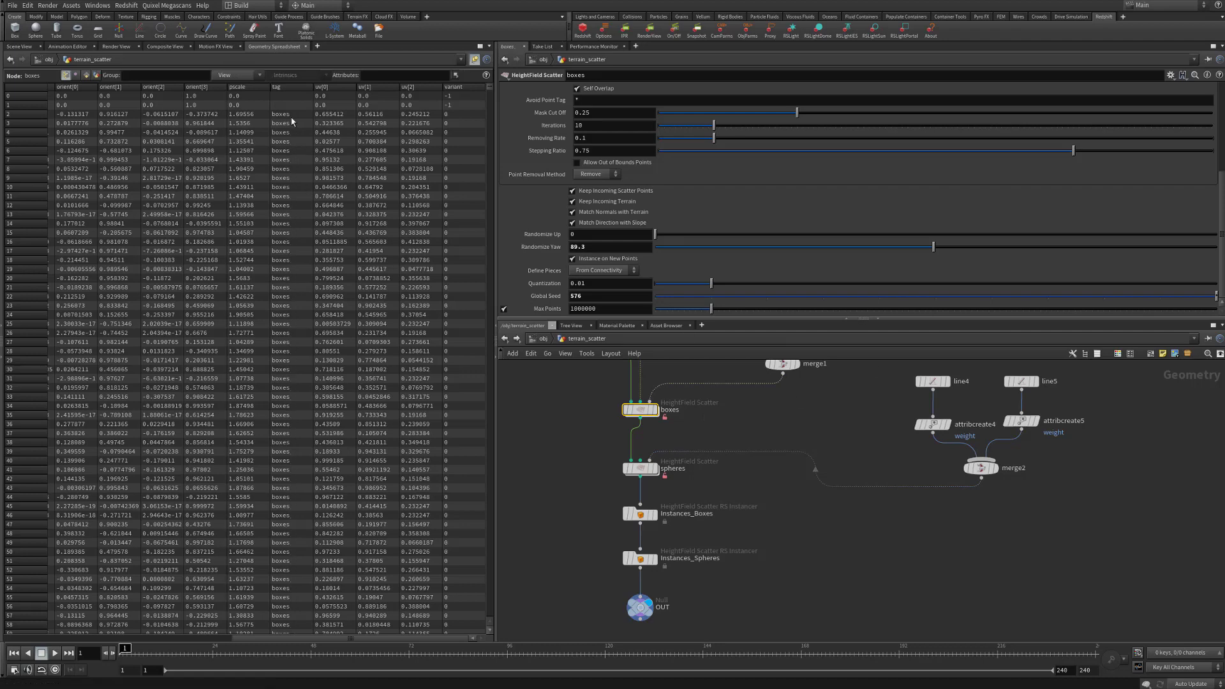
- Bring back the scene viewport and set the Tag Group Attribute of Instances_Boxes to boxes
{"action": "left_click", "coordinate": [640, 514]}
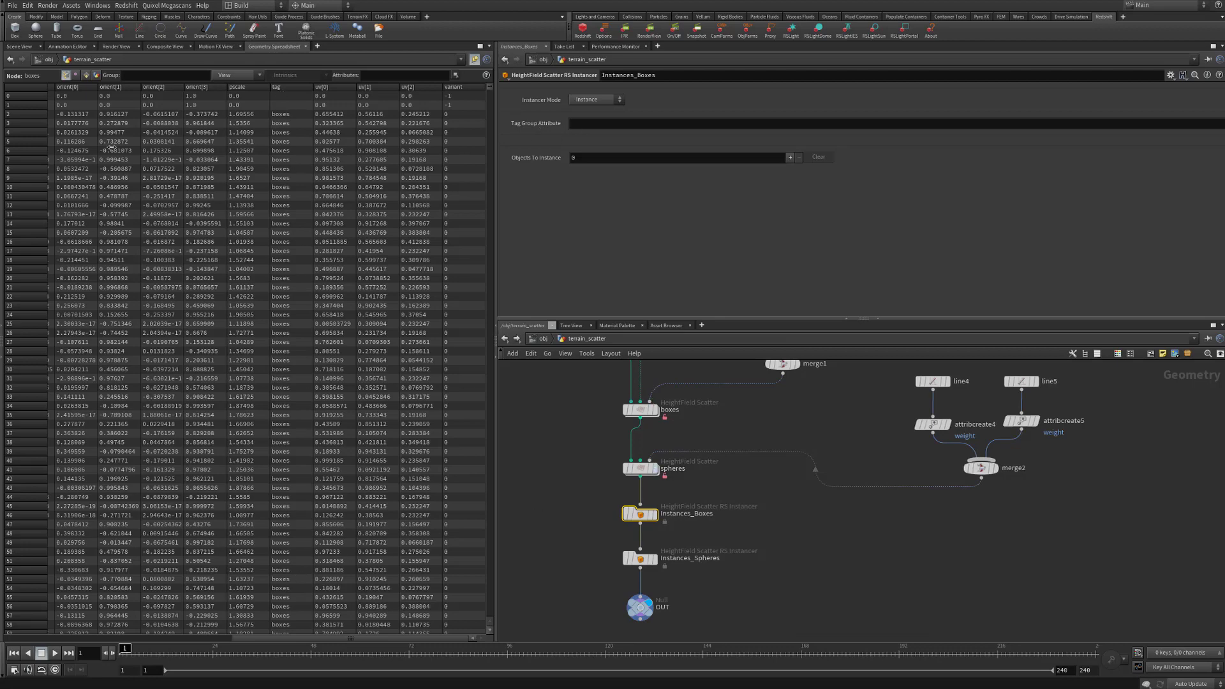
{"action": "left_click", "coordinate": [25, 47]}
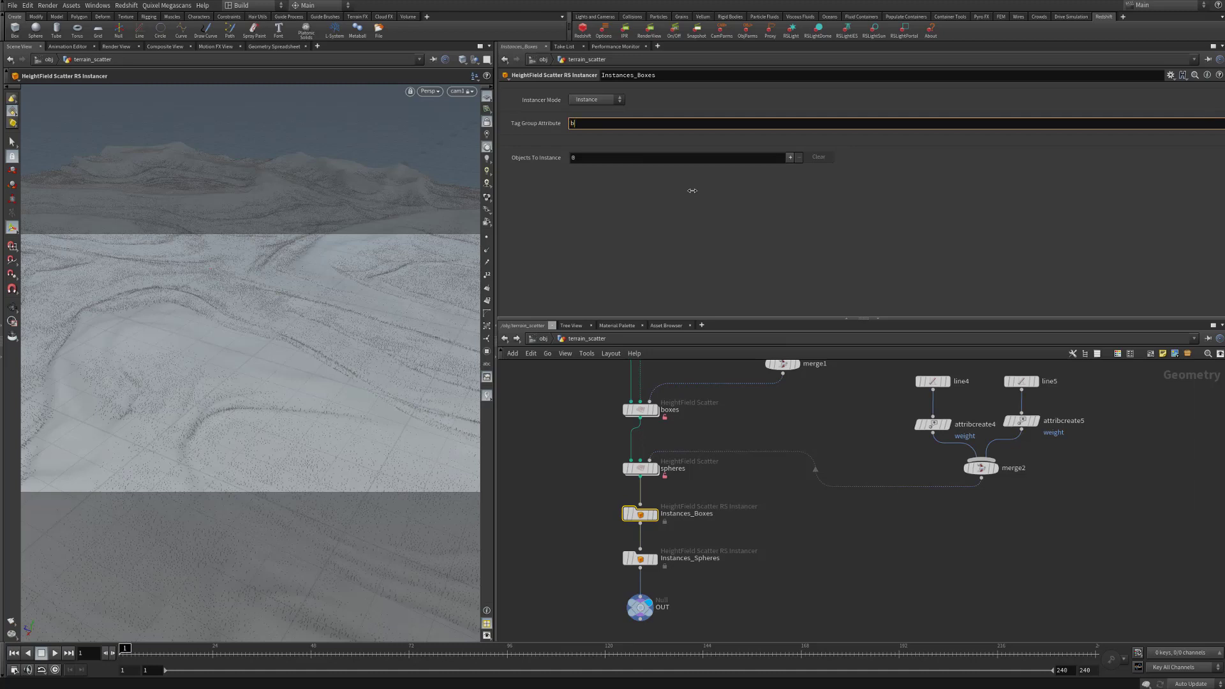
{"action": "type", "text": "boxes"}
{"action": "key", "text": "Return"}
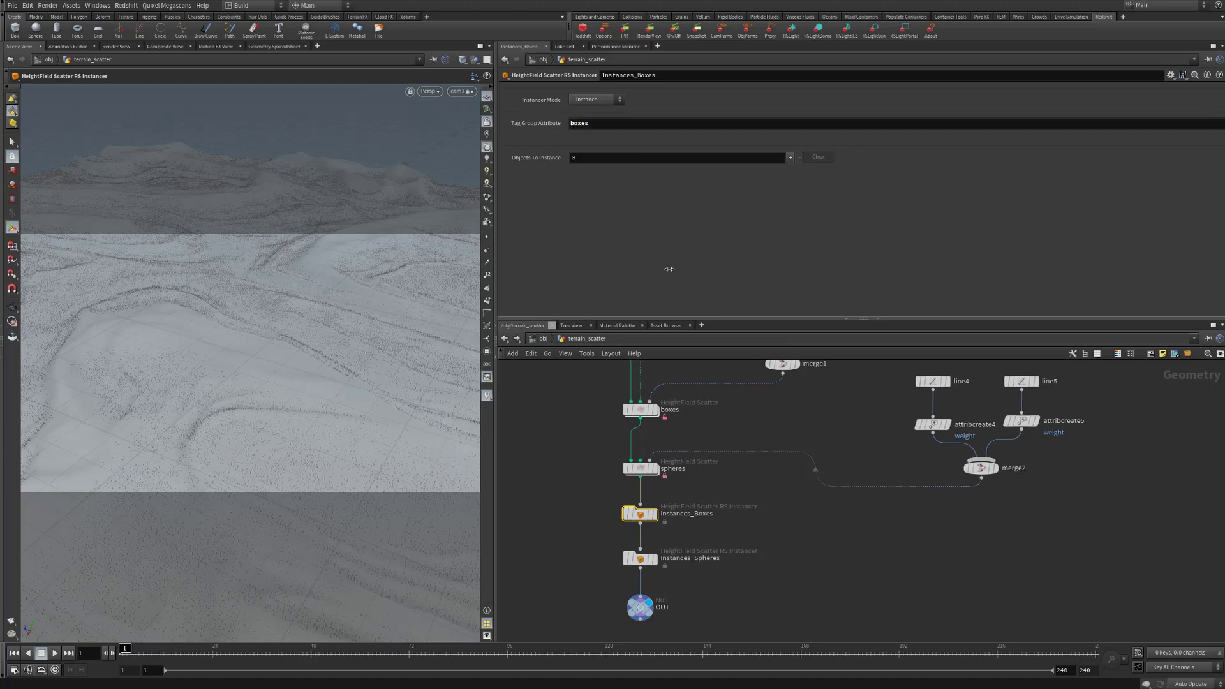
- On Instances_Boxes, set Objects To Instance to 3 and give the second and third entries Object IDs 2 and 3
{"action": "middle_click_drag", "start_coordinate": [802, 445], "coordinate": [793, 608]}
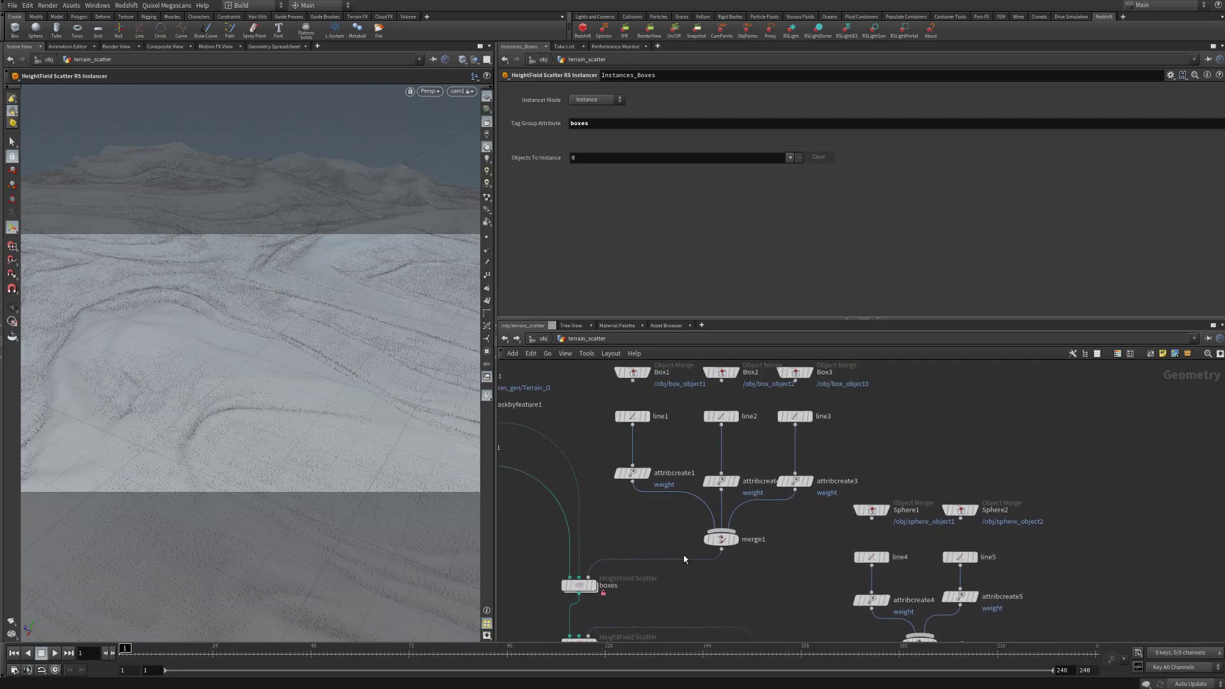
{"action": "middle_click_drag", "start_coordinate": [789, 492], "coordinate": [820, 408]}
{"action": "left_click", "coordinate": [788, 158]}
{"action": "left_click", "coordinate": [787, 158]}
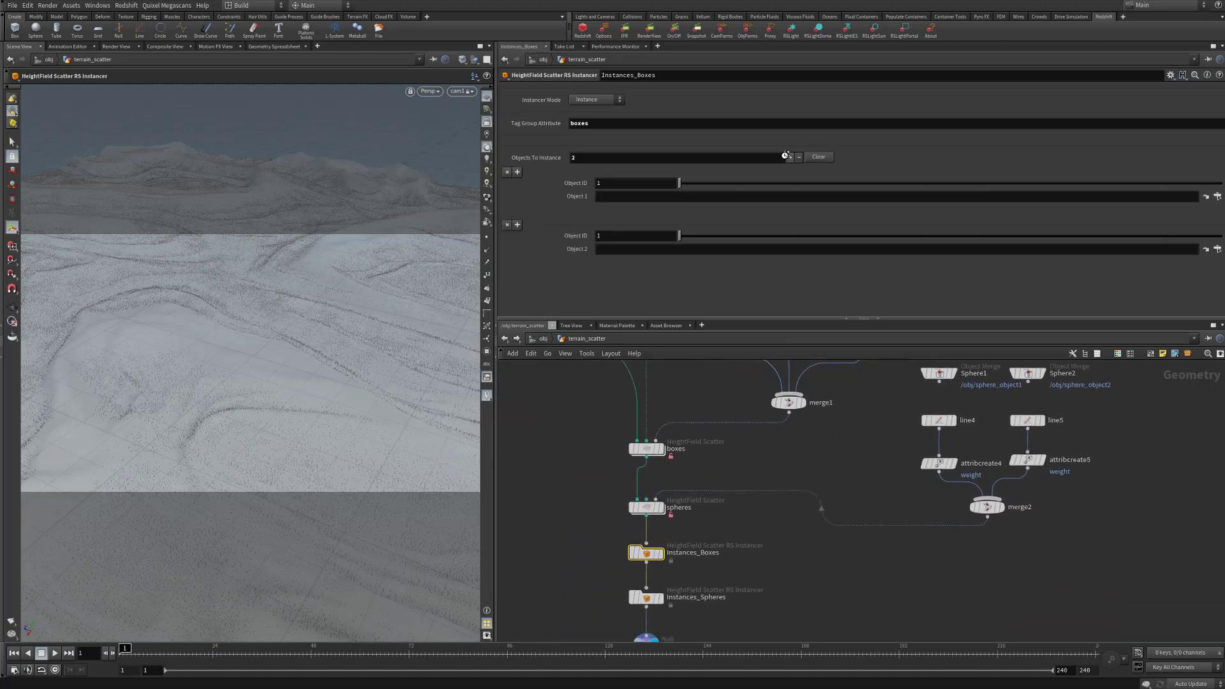
{"action": "left_click", "coordinate": [787, 157]}
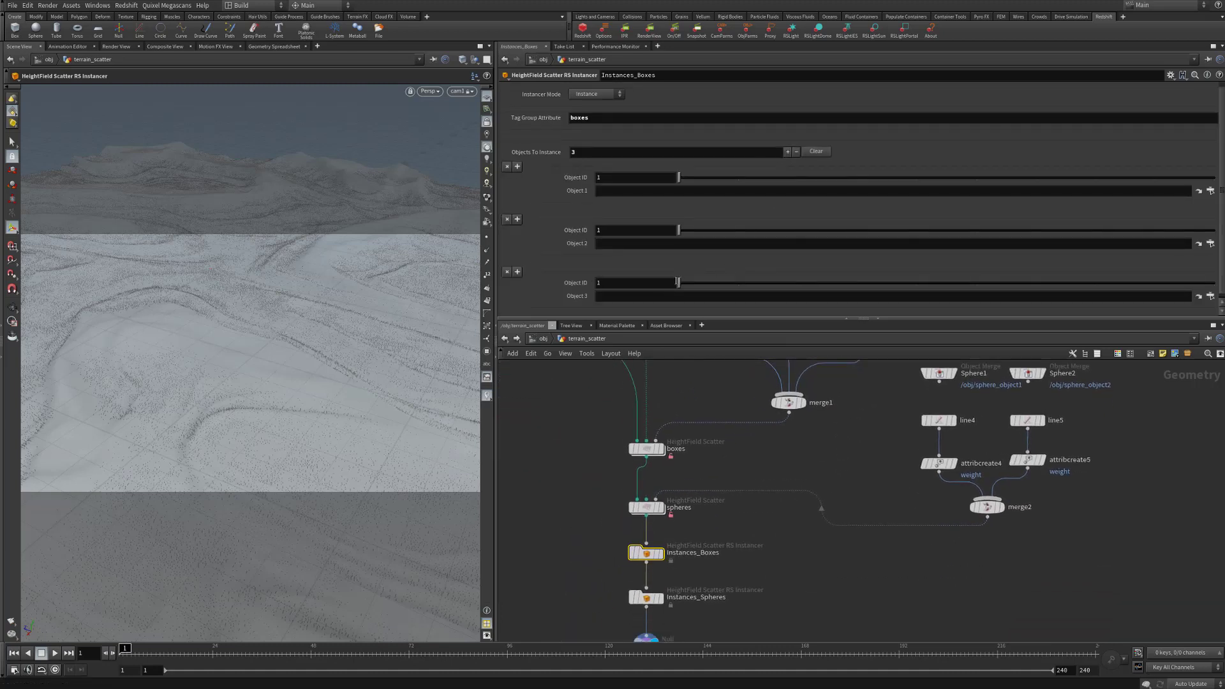
{"action": "middle_click_drag", "start_coordinate": [836, 427], "coordinate": [848, 542]}
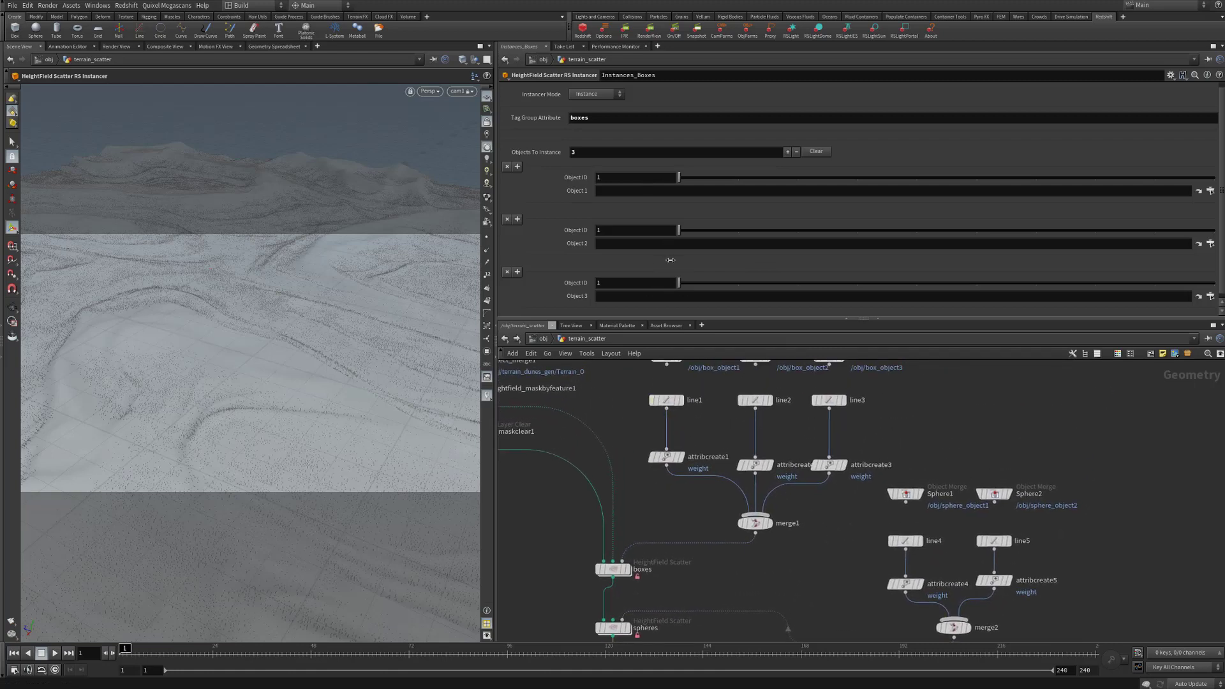
{"action": "left_click_drag", "start_coordinate": [697, 231], "coordinate": [738, 230]}
{"action": "left_click_drag", "start_coordinate": [768, 282], "coordinate": [779, 283]}
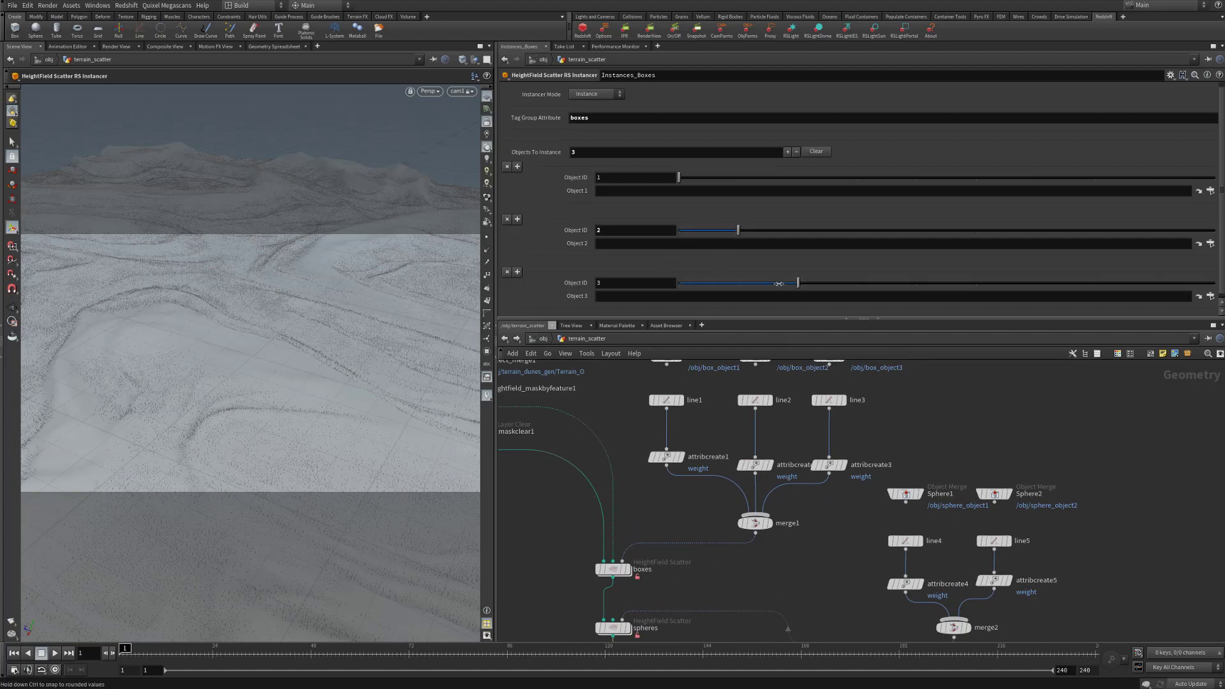
- Assign /obj/box_object1, /obj/box_object2 and /obj/box_object3 as Object 1, 2 and 3 of Instances_Boxes
{"action": "middle_click_drag", "start_coordinate": [819, 558], "coordinate": [834, 451]}
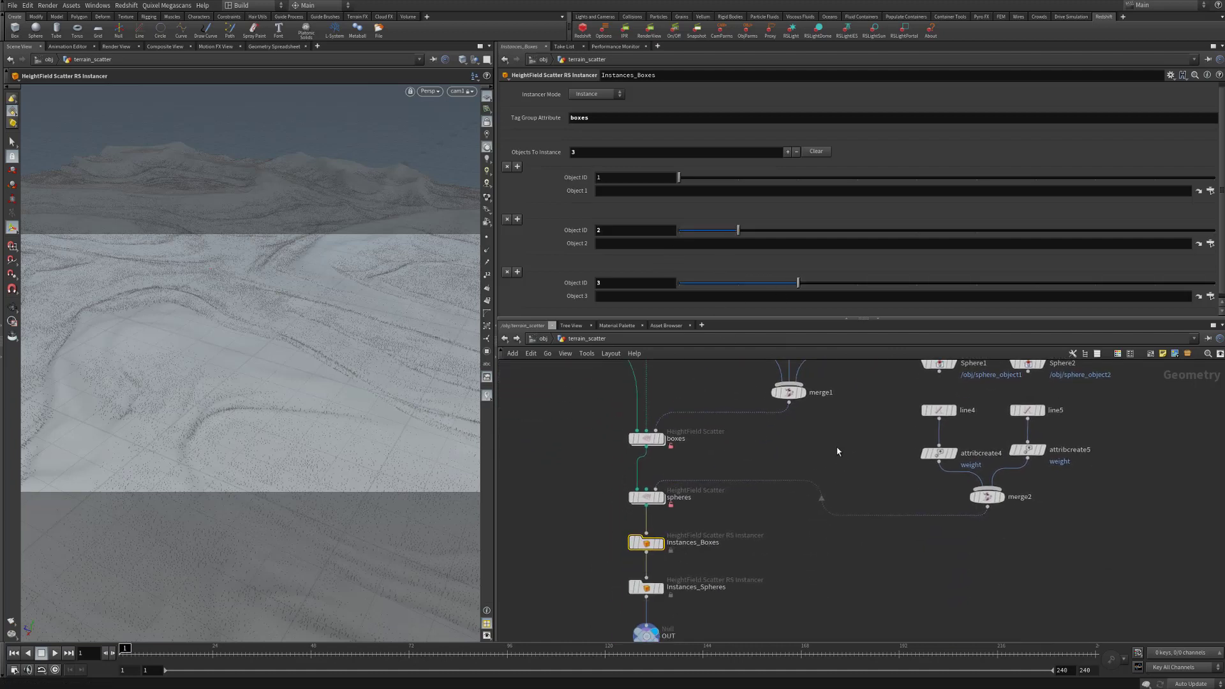
{"action": "middle_click_drag", "start_coordinate": [790, 588], "coordinate": [769, 510]}
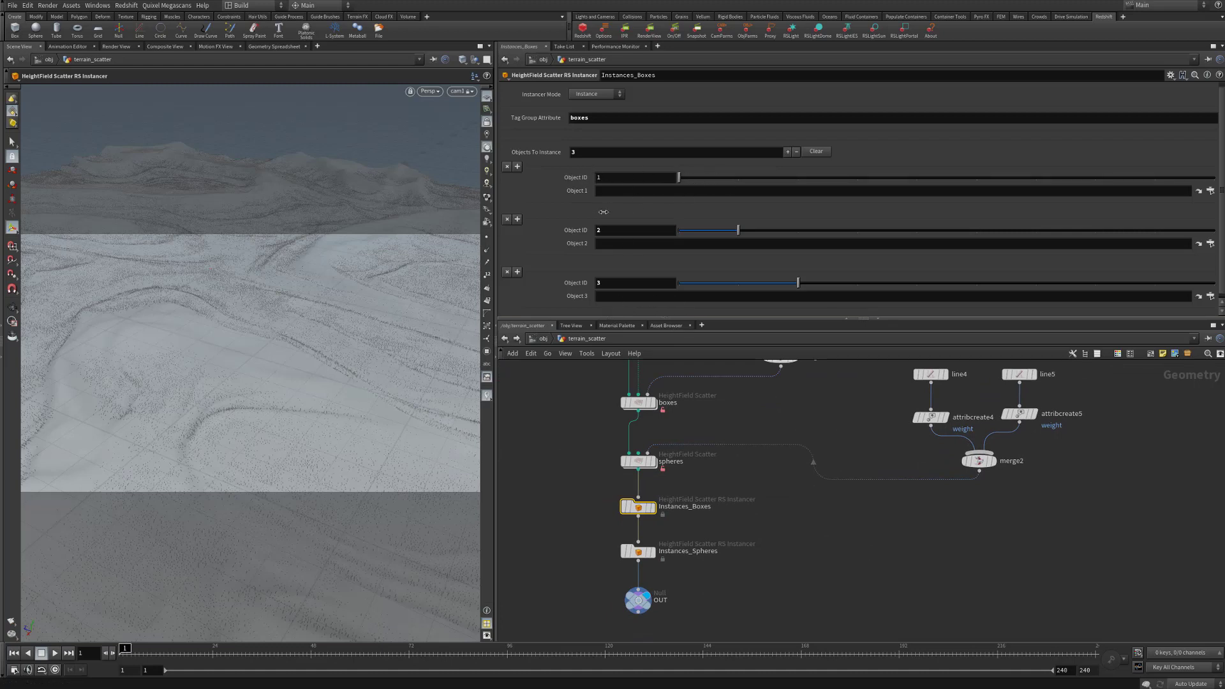
{"action": "left_click", "coordinate": [1210, 191]}
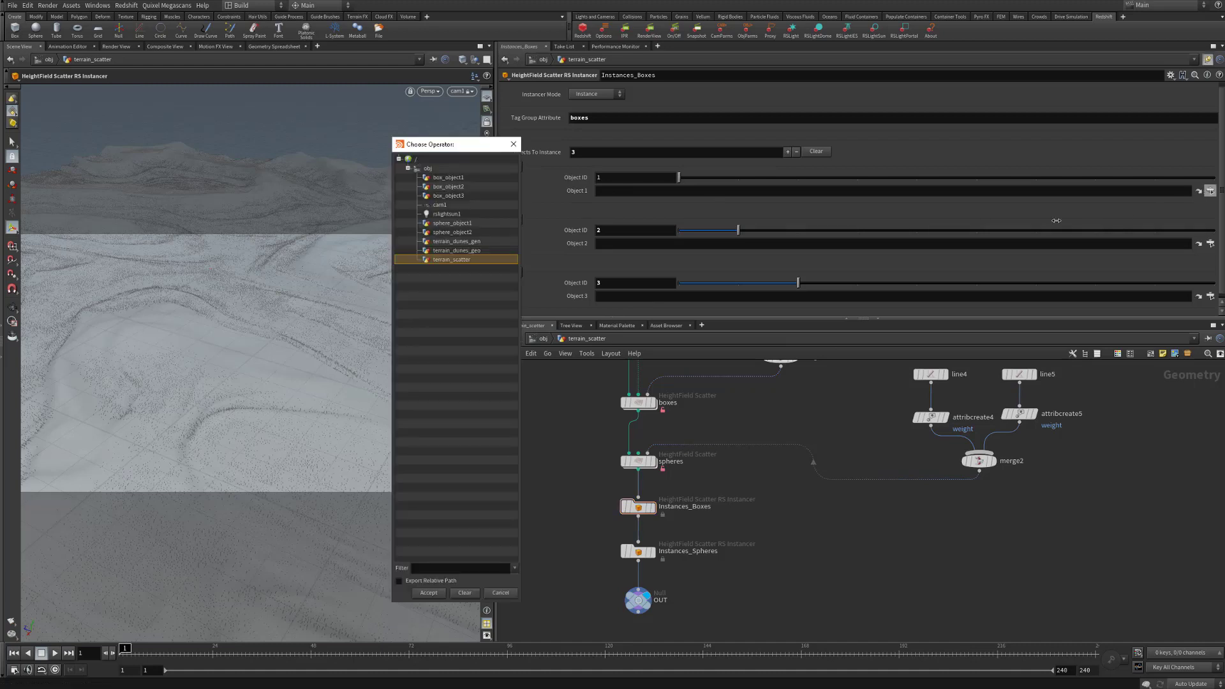
{"action": "double_click", "coordinate": [449, 177]}
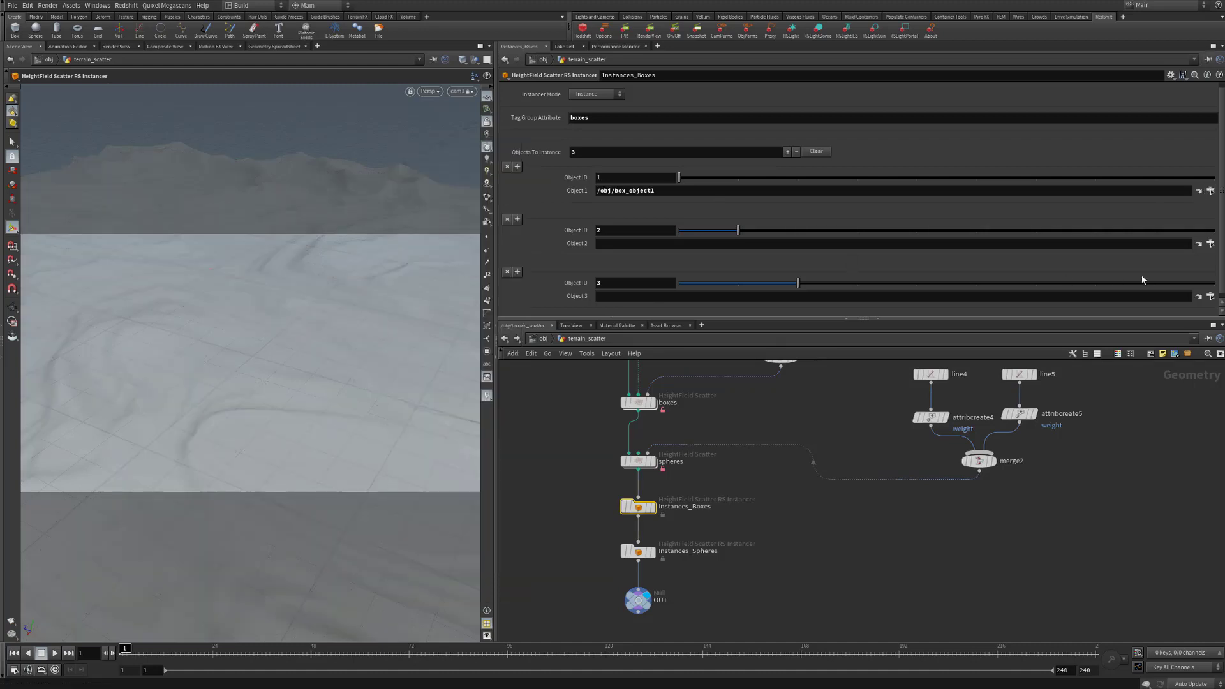
{"action": "left_click", "coordinate": [1210, 243]}
{"action": "double_click", "coordinate": [464, 190]}
{"action": "left_click", "coordinate": [1210, 296]}
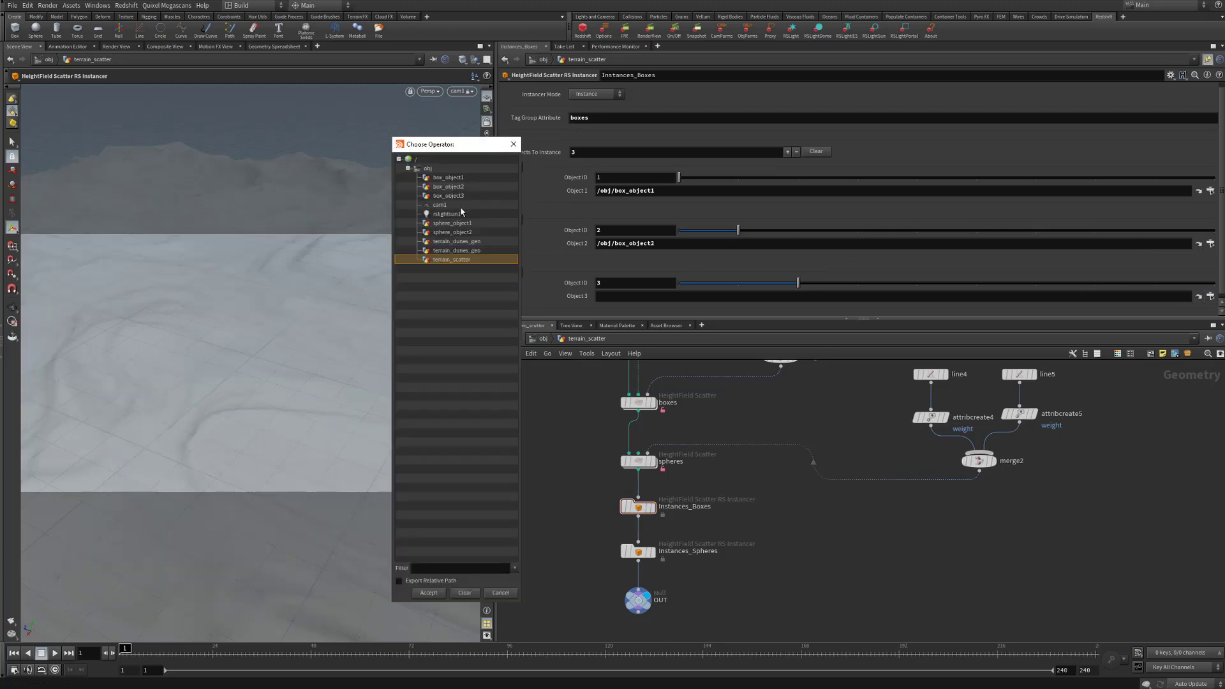
{"action": "double_click", "coordinate": [461, 196]}
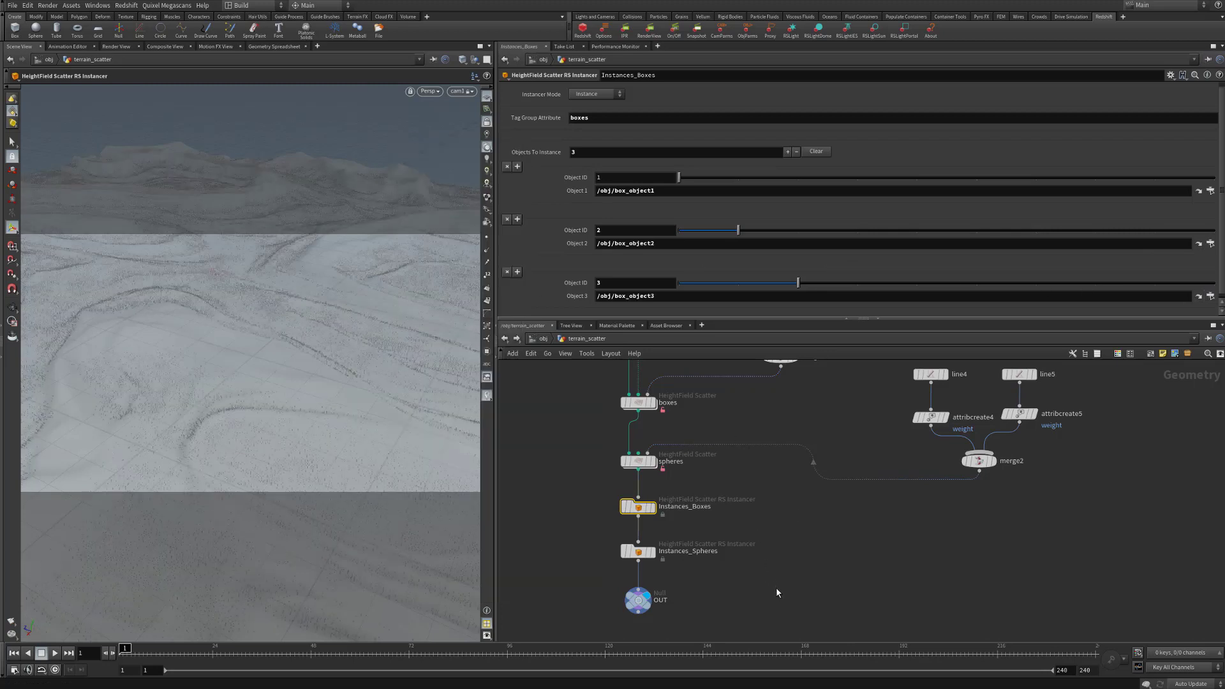
- Set the Tag Group Attribute of the Instances_Spheres node to spheres
{"action": "left_click", "coordinate": [638, 552]}
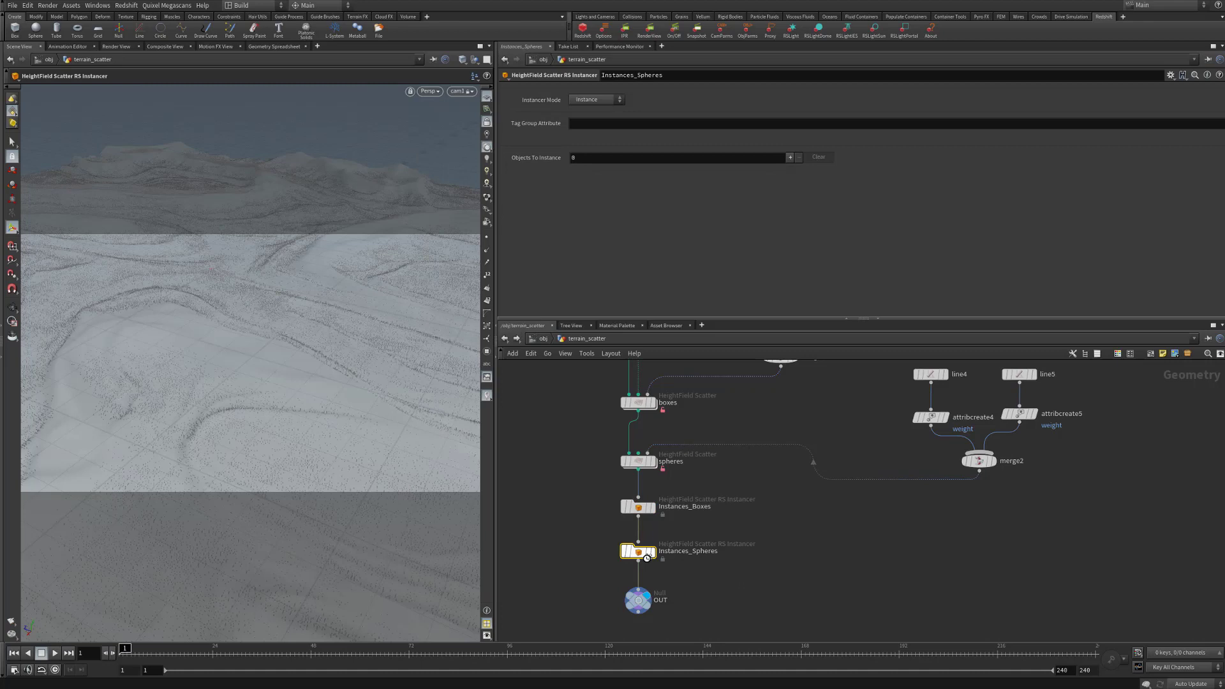
{"action": "left_click", "coordinate": [577, 124]}
{"action": "type", "text": "s"}
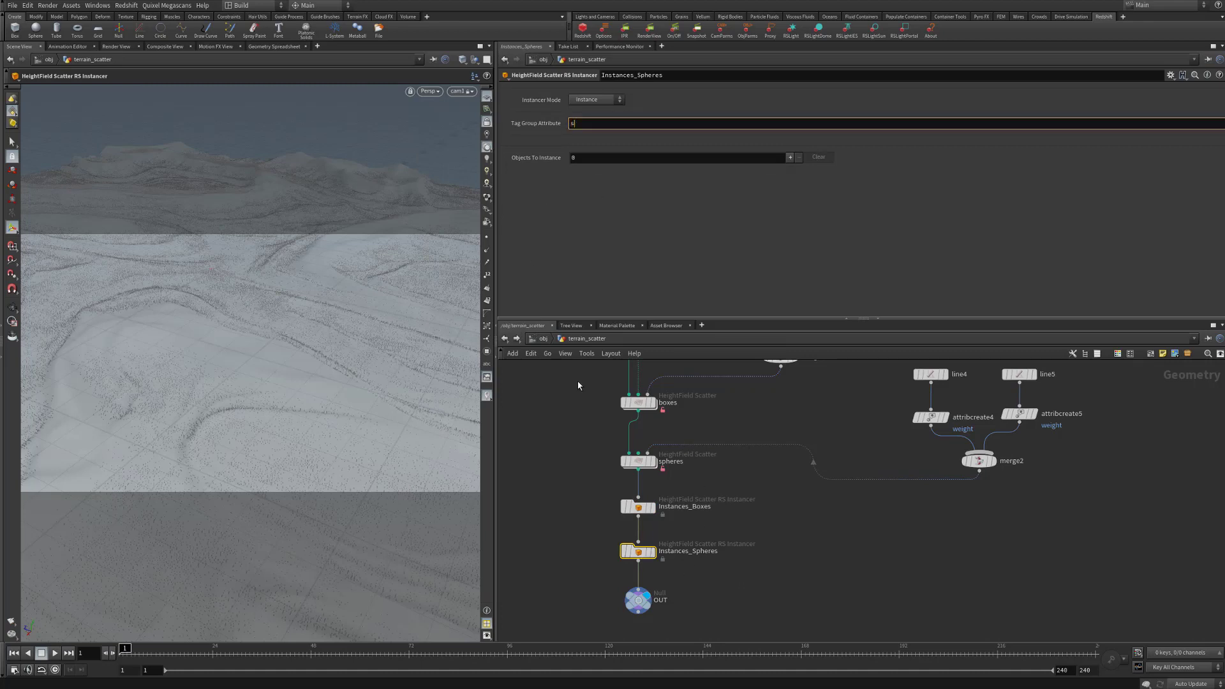
{"action": "type", "text": "pheres"}
{"action": "key", "text": "Return"}
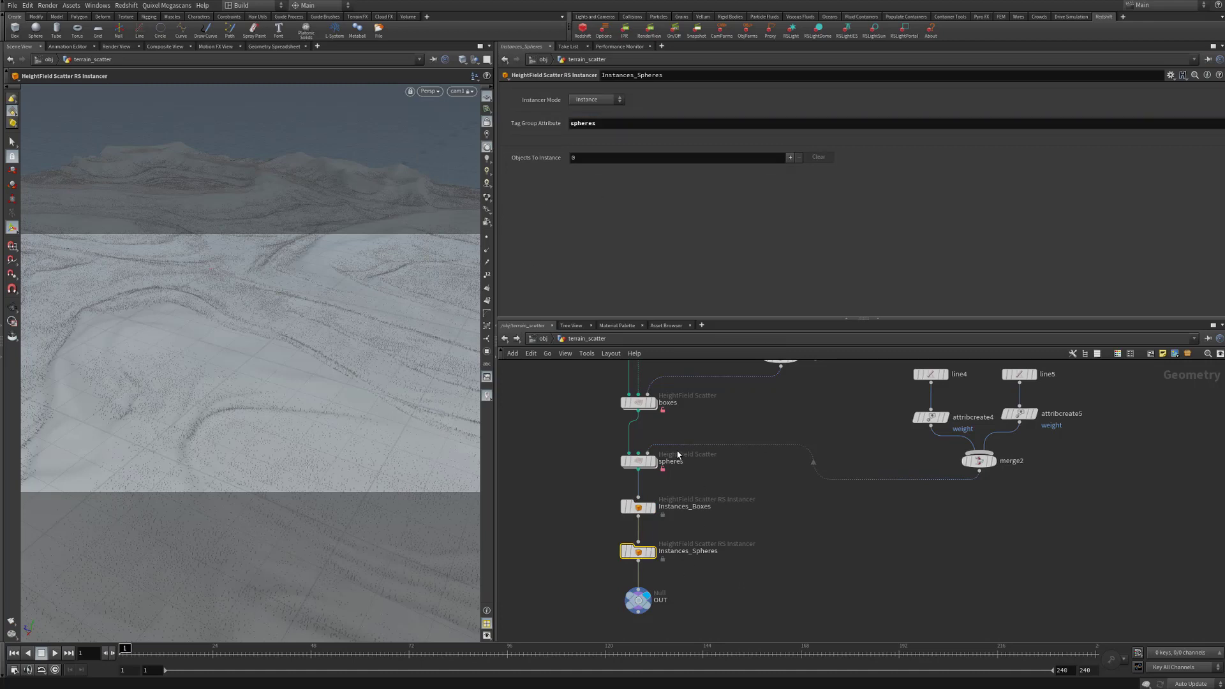
- Set the Instancer Mode of the Instances_Spheres node to Instance
{"action": "left_click_drag", "start_coordinate": [574, 438], "coordinate": [561, 462]}
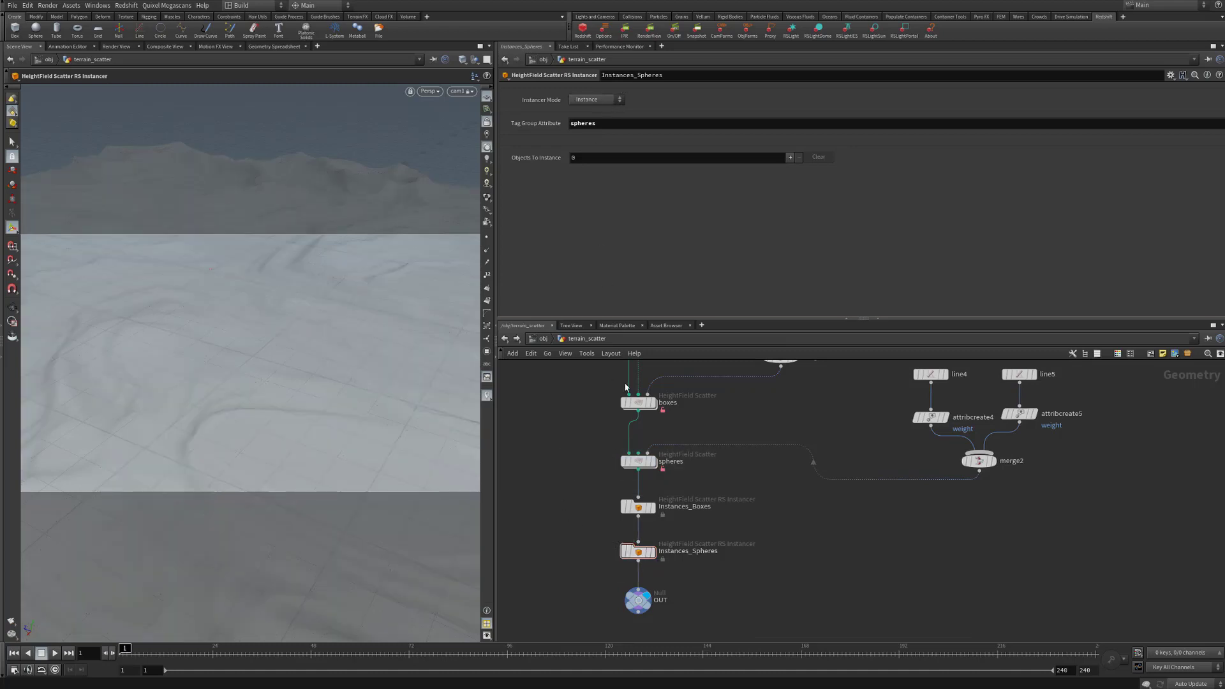
{"action": "left_click", "coordinate": [593, 100]}
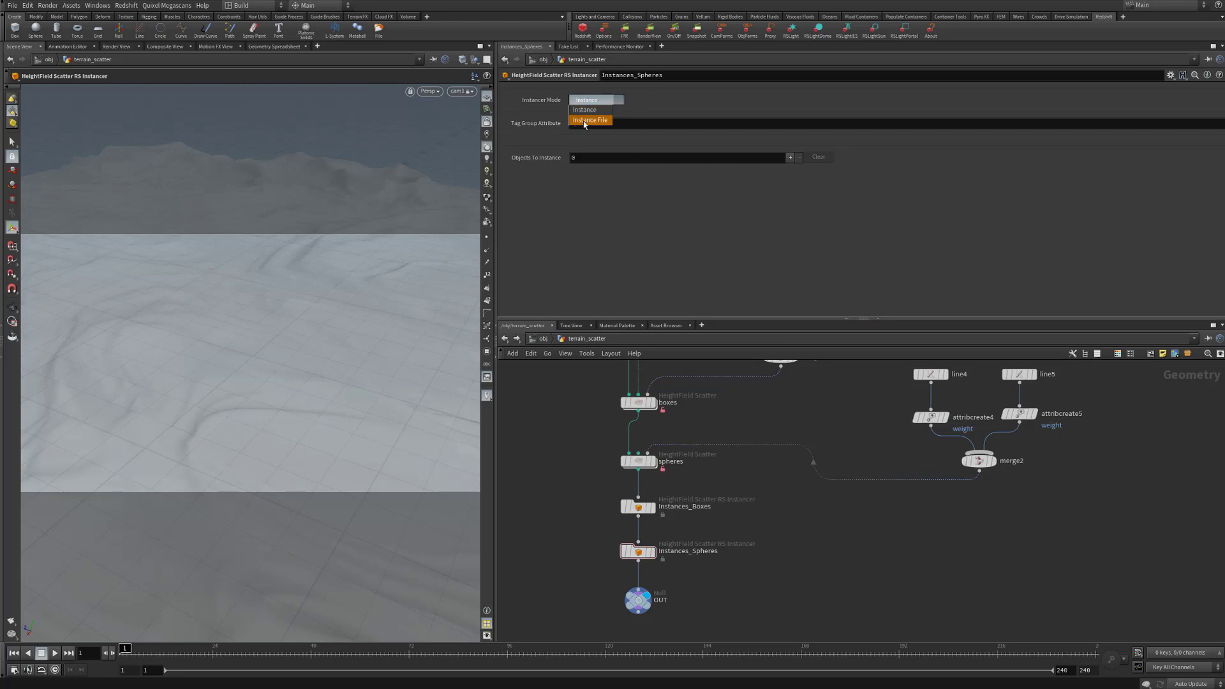
{"action": "left_click", "coordinate": [597, 110]}
{"action": "left_click_drag", "start_coordinate": [574, 481], "coordinate": [556, 560]}
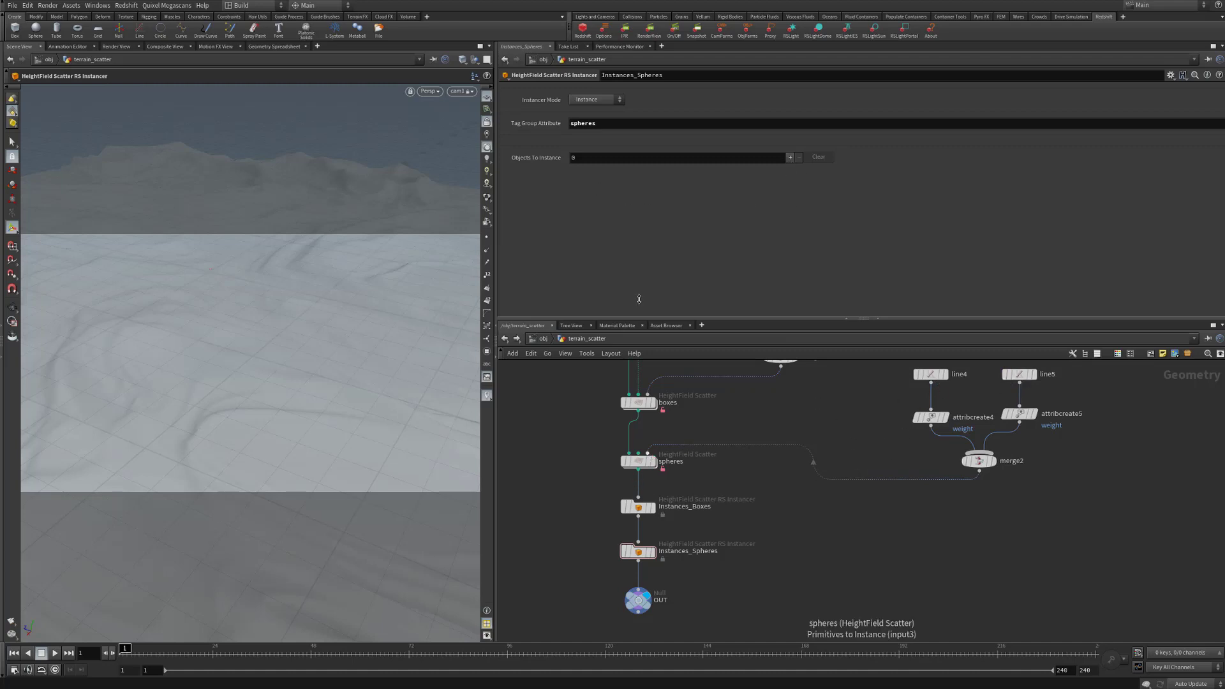
- On Instances_Spheres, set Objects To Instance to 2 and give the second entry Object ID 2
{"action": "left_click", "coordinate": [789, 157]}
{"action": "left_click", "coordinate": [789, 158]}
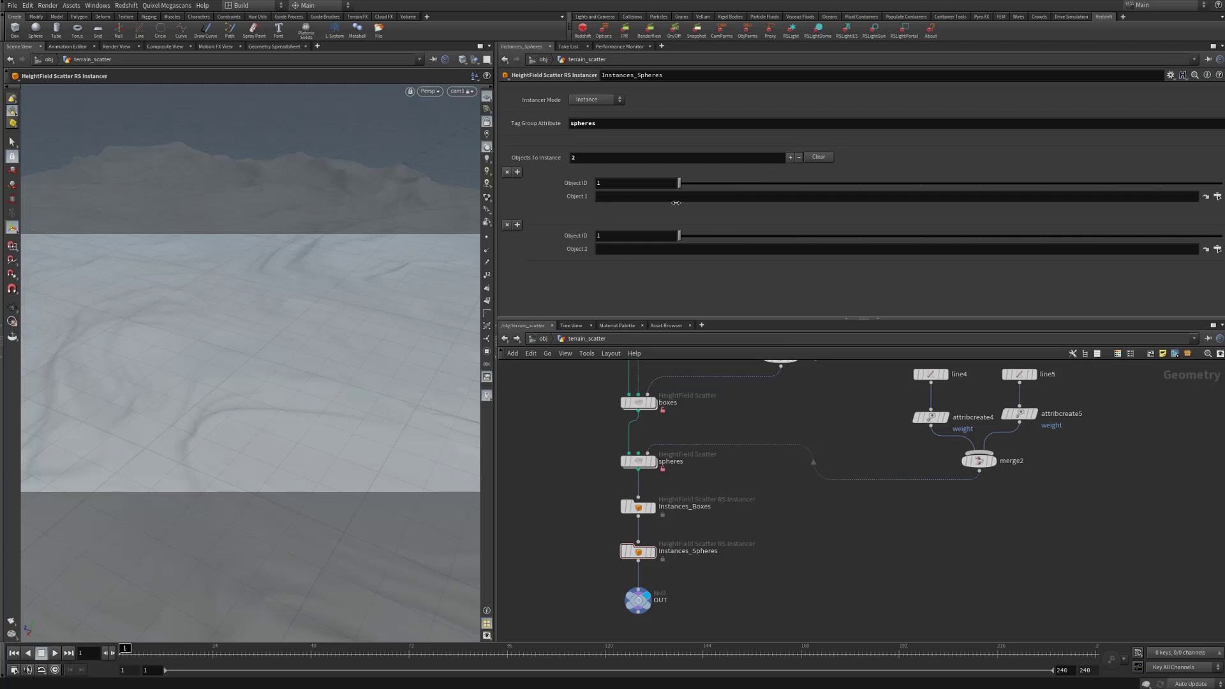
{"action": "left_click", "coordinate": [738, 236]}
- Assign /obj/sphere_object1 as Object 1 and /obj/box_object3 as Object 2 of Instances_Spheres
{"action": "left_click", "coordinate": [1217, 197]}
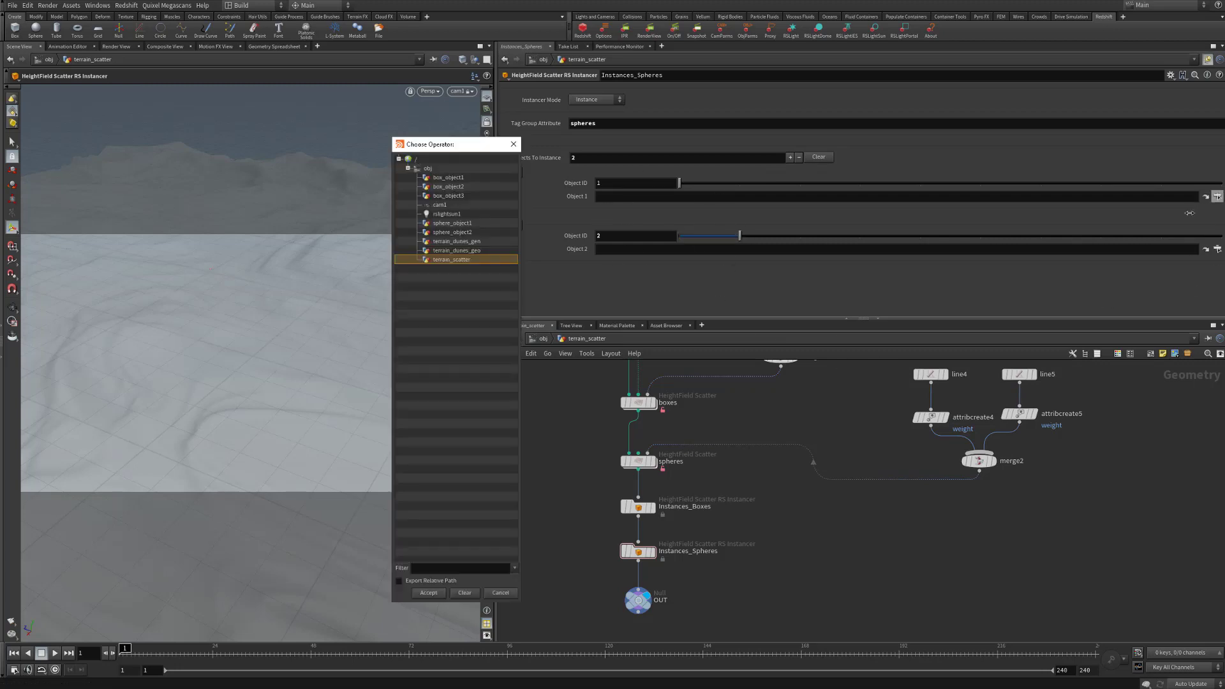
{"action": "double_click", "coordinate": [454, 224]}
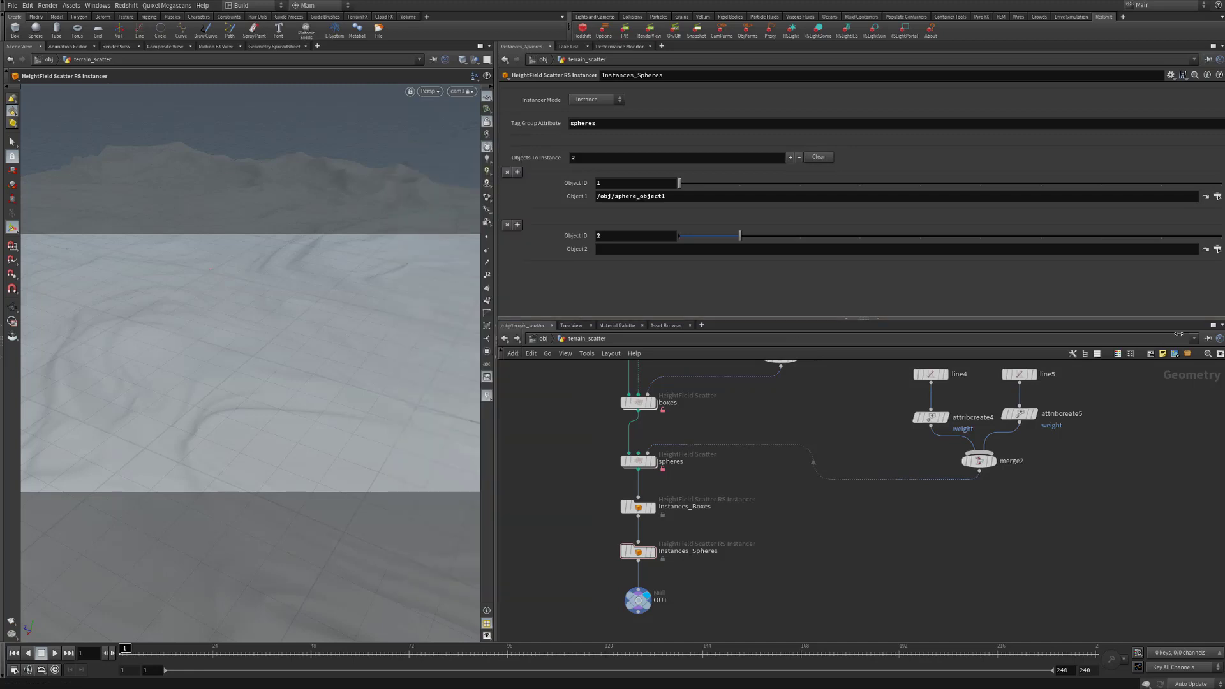
{"action": "left_click", "coordinate": [1217, 248]}
{"action": "double_click", "coordinate": [449, 195]}
- Save the scene file and start a render in the Redshift Render View
{"action": "left_click", "coordinate": [630, 688]}
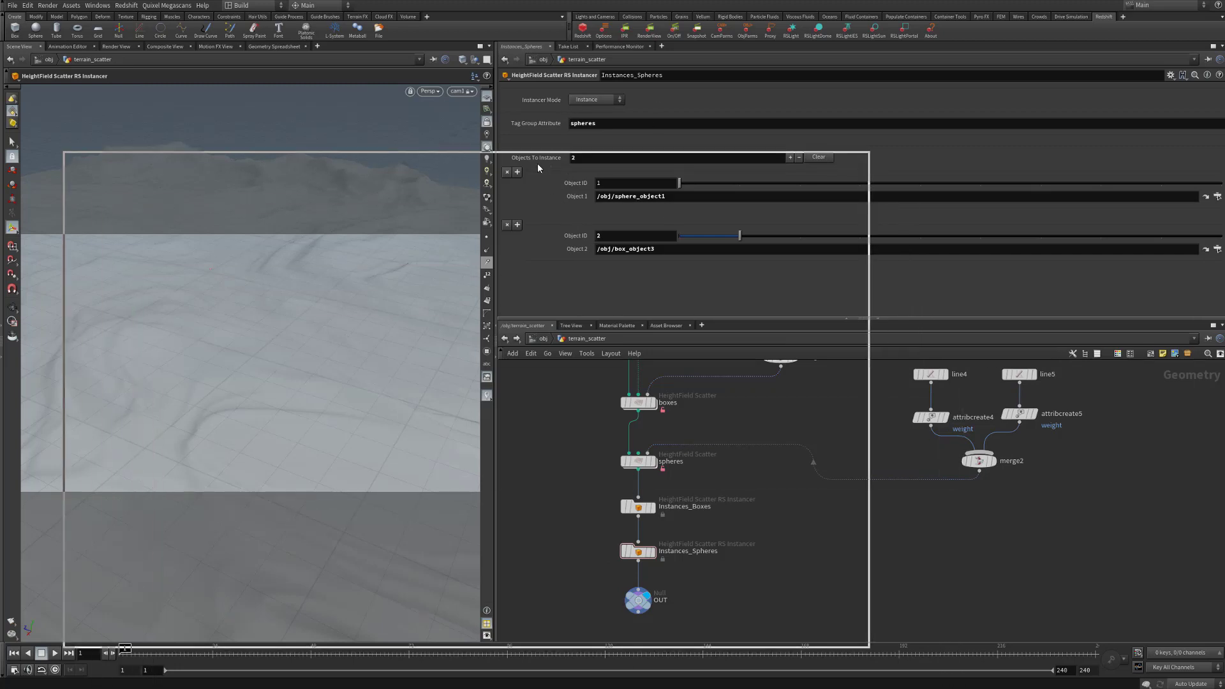
{"action": "left_click", "coordinate": [16, 5]}
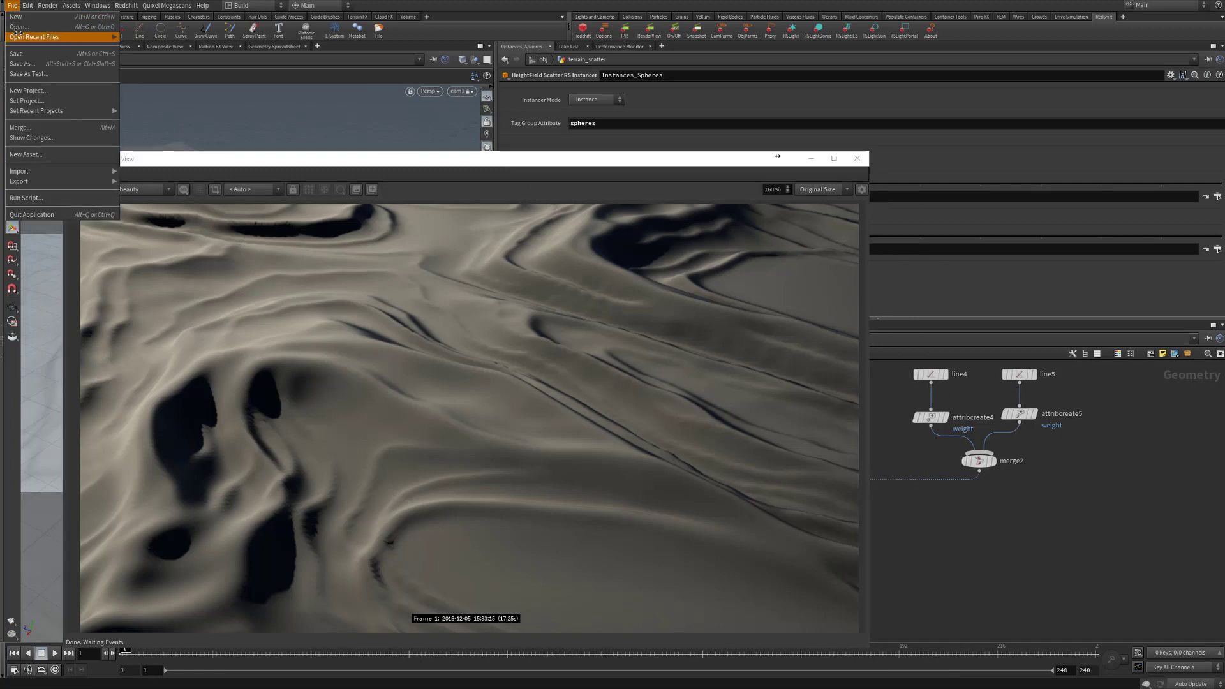
{"action": "left_click", "coordinate": [25, 53]}
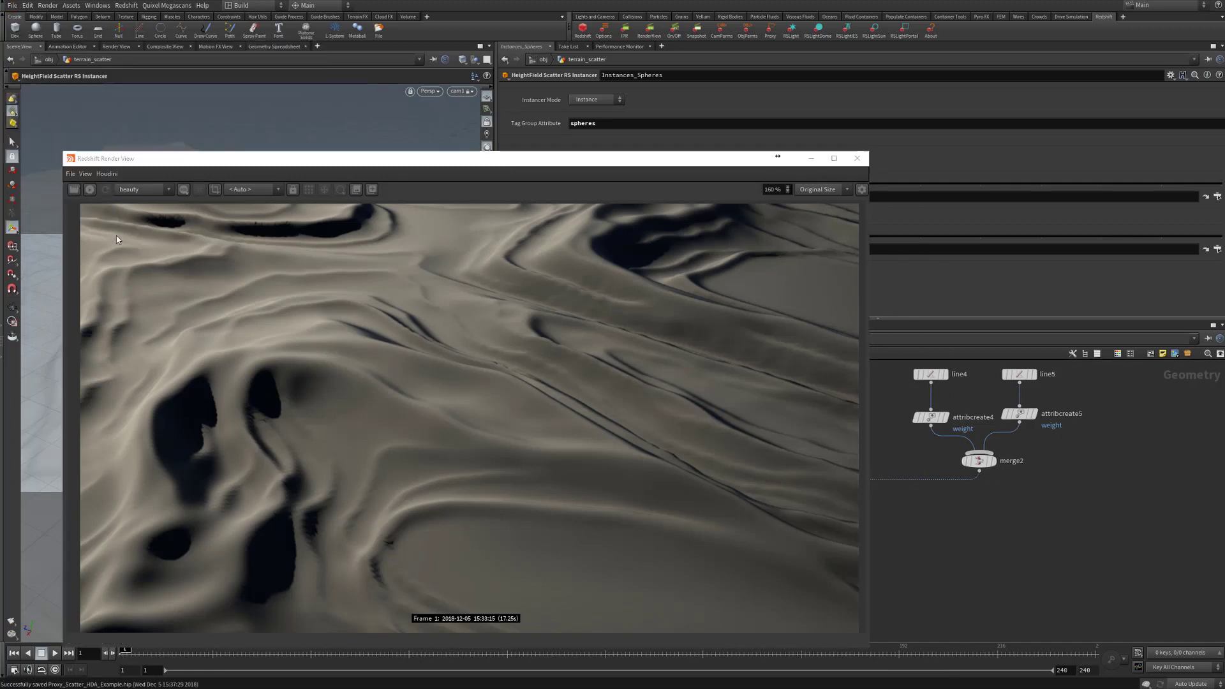
{"action": "left_click", "coordinate": [90, 190]}
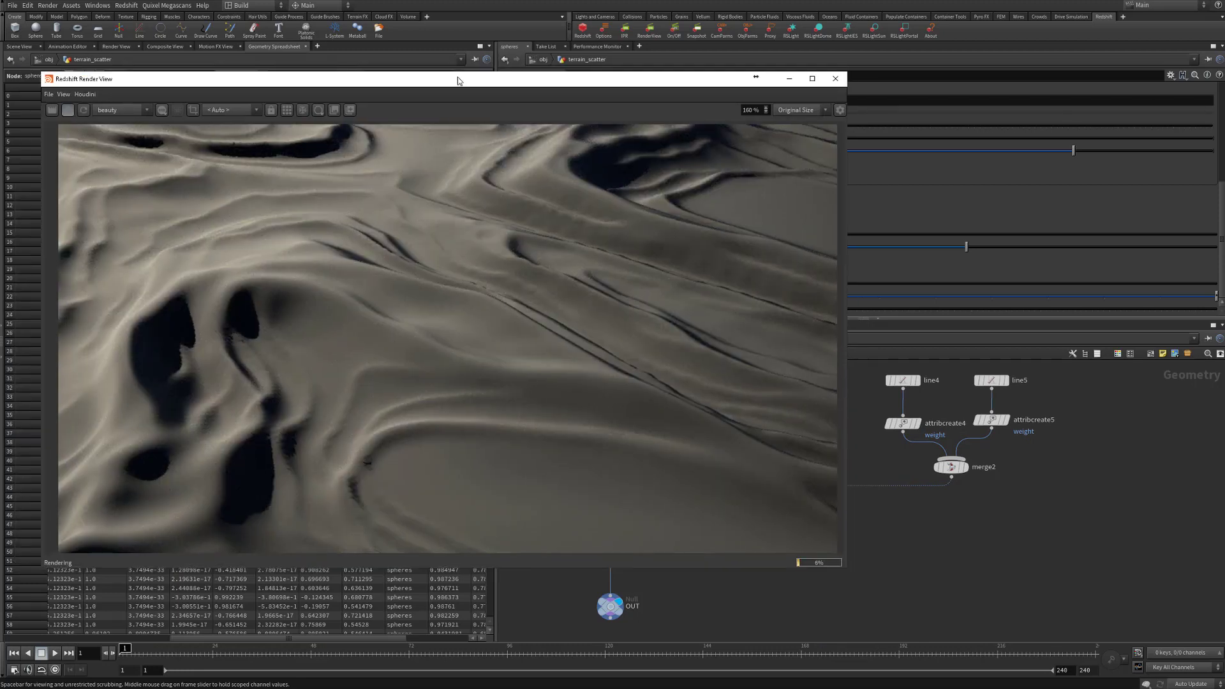
- Stop the running render and close the Redshift Render View
{"action": "left_click_drag", "start_coordinate": [458, 81], "coordinate": [438, 64]}
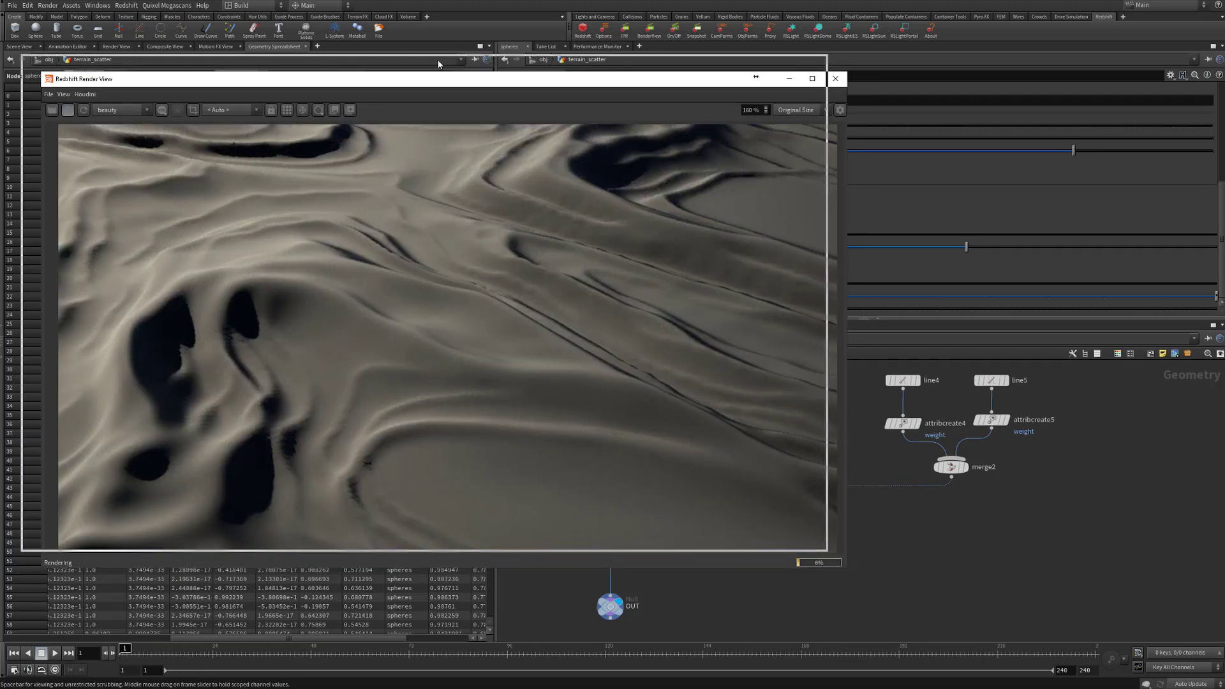
{"action": "mouse_move", "coordinate": [438, 64]}
{"action": "left_mouse_down"}
{"action": "mouse_move", "coordinate": [467, 100]}
{"action": "mouse_move", "coordinate": [466, 48]}
{"action": "mouse_move", "coordinate": [438, 63]}
{"action": "left_mouse_up"}
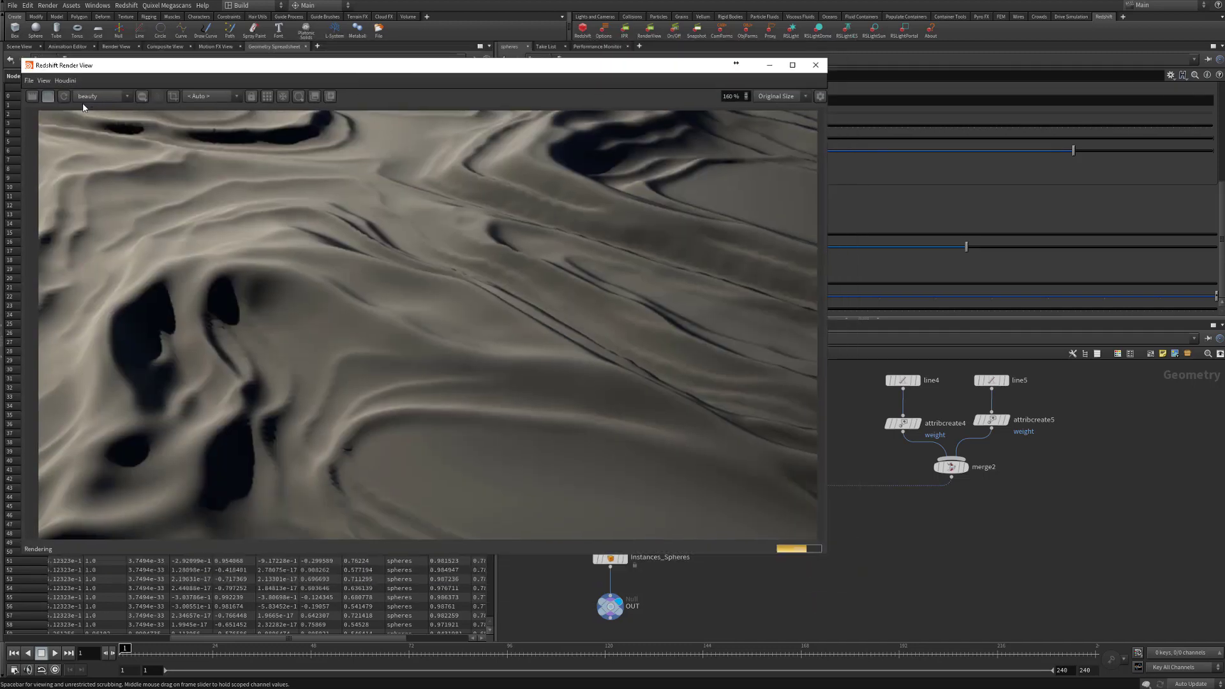
{"action": "left_click", "coordinate": [50, 97]}
{"action": "left_click_drag", "start_coordinate": [210, 67], "coordinate": [186, 687]}
{"action": "left_click", "coordinate": [815, 65]}
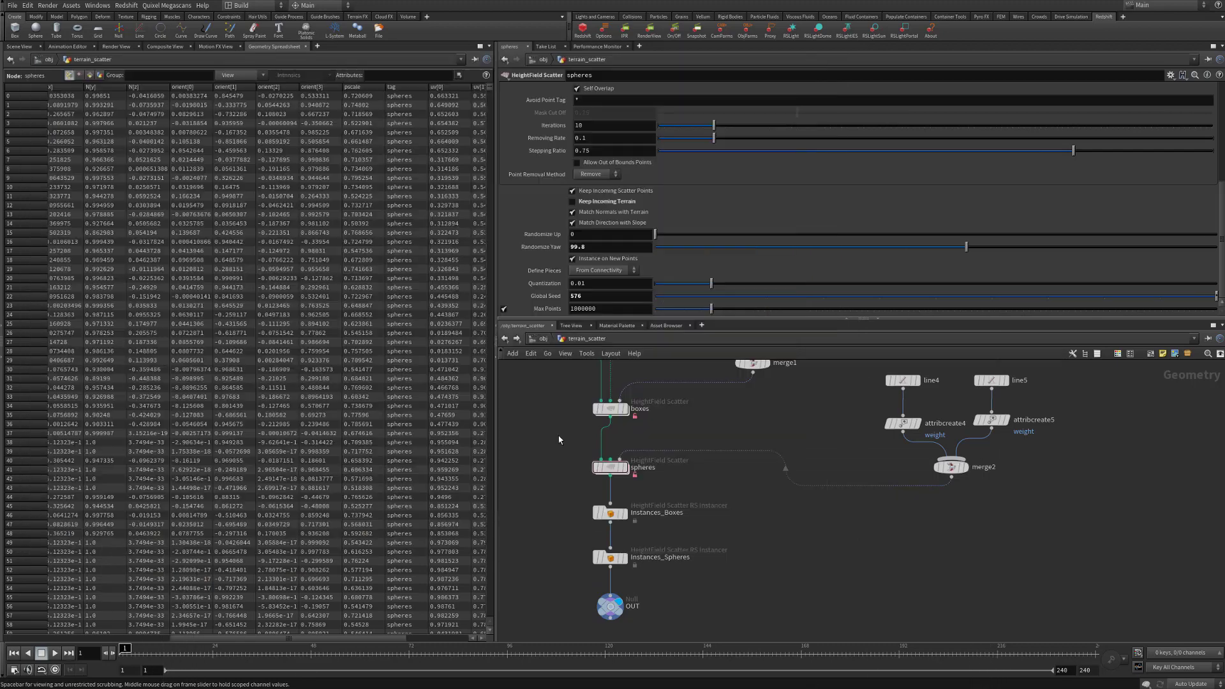
- Review the terrain_scatter object's Redshift instancing settings and the Instances_Spheres node's parameters
{"action": "left_click", "coordinate": [537, 339]}
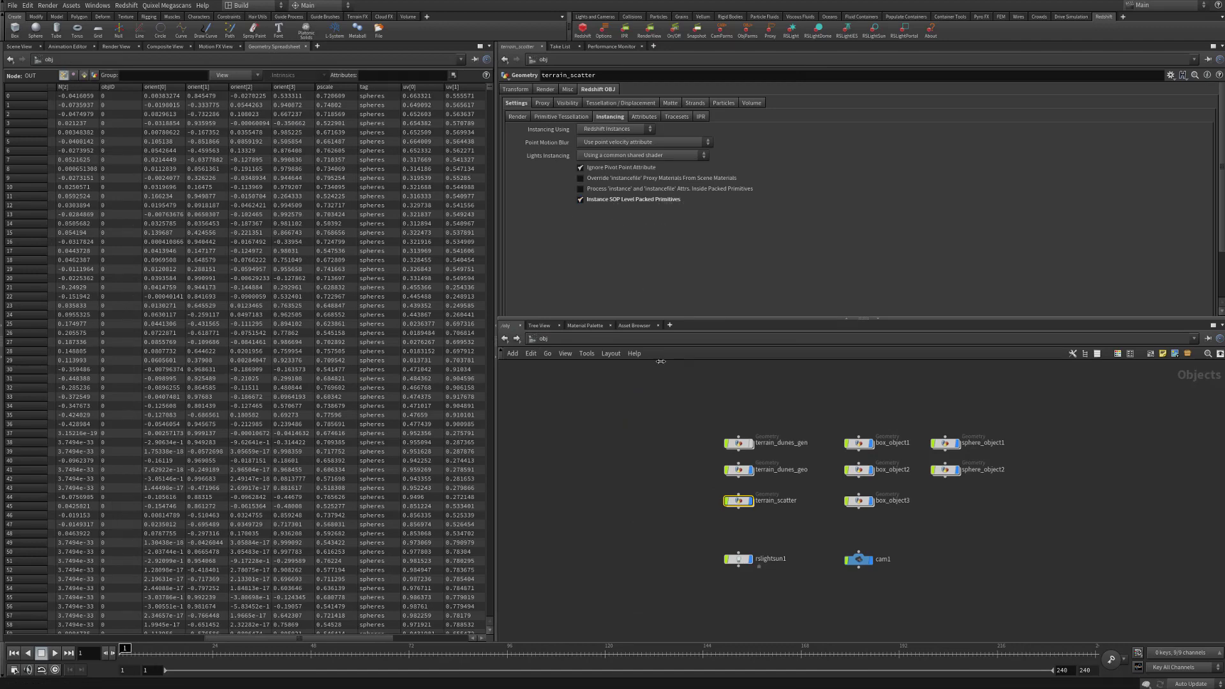
{"action": "mouse_move", "coordinate": [742, 508]}
{"action": "double_click", "coordinate": [740, 500]}
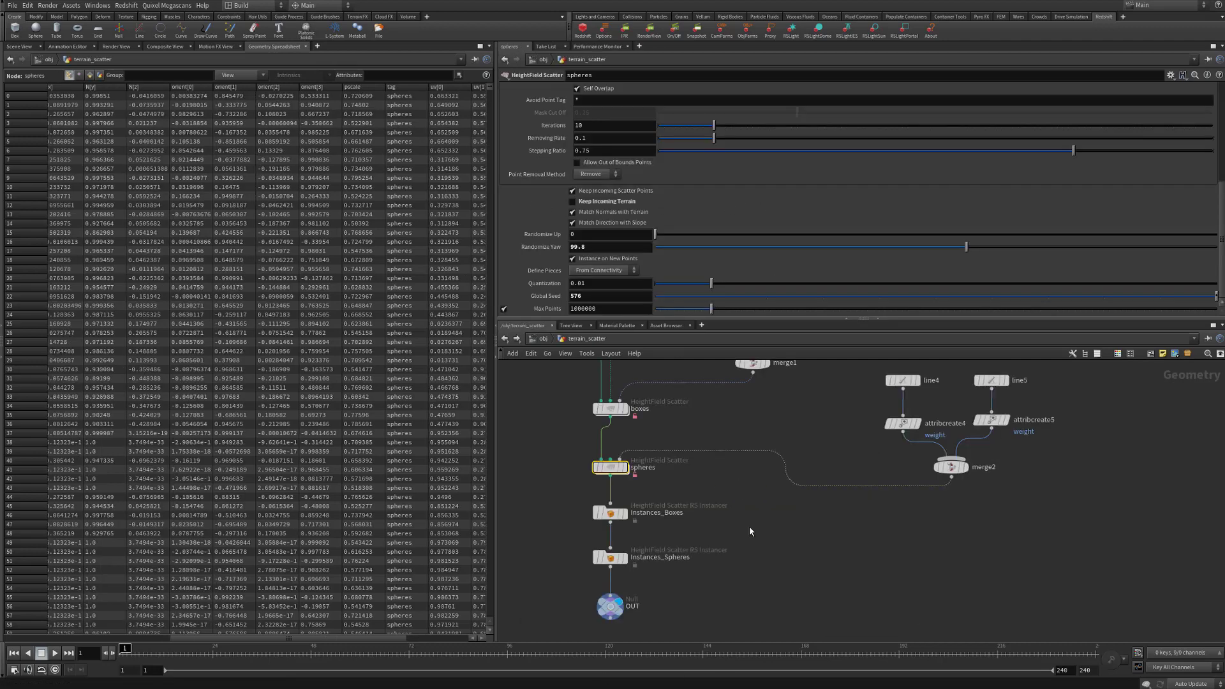
{"action": "left_click", "coordinate": [614, 563]}
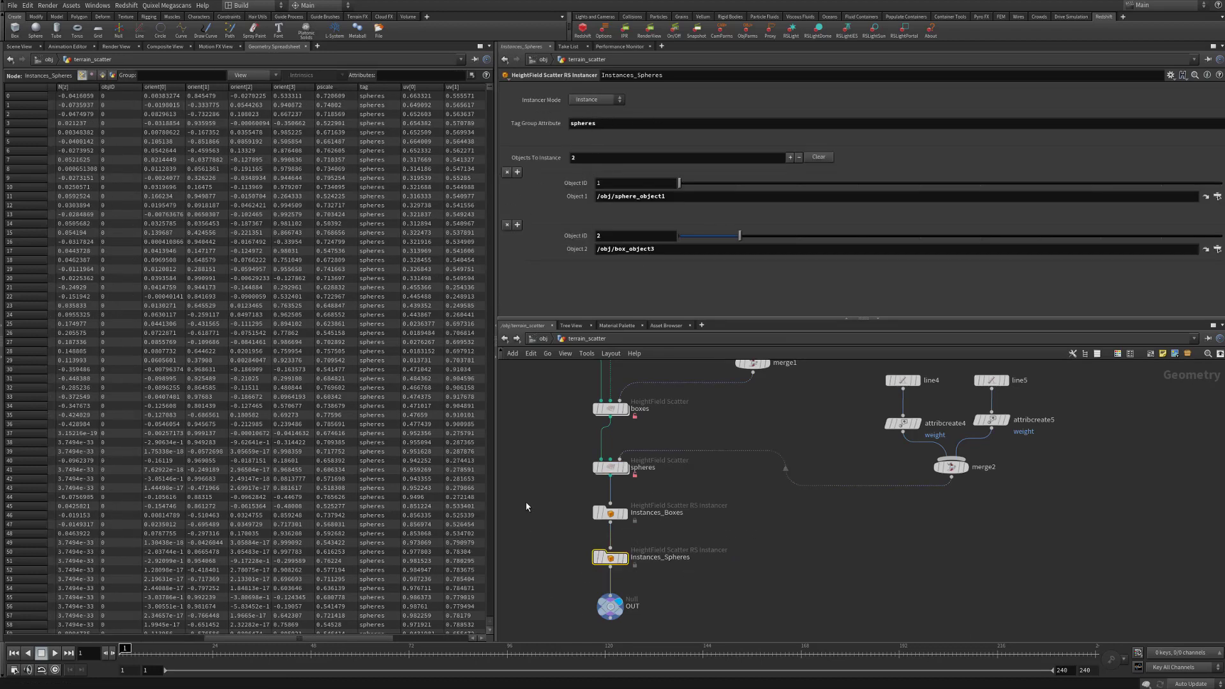
{"action": "middle_click_drag", "start_coordinate": [535, 452], "coordinate": [528, 494]}
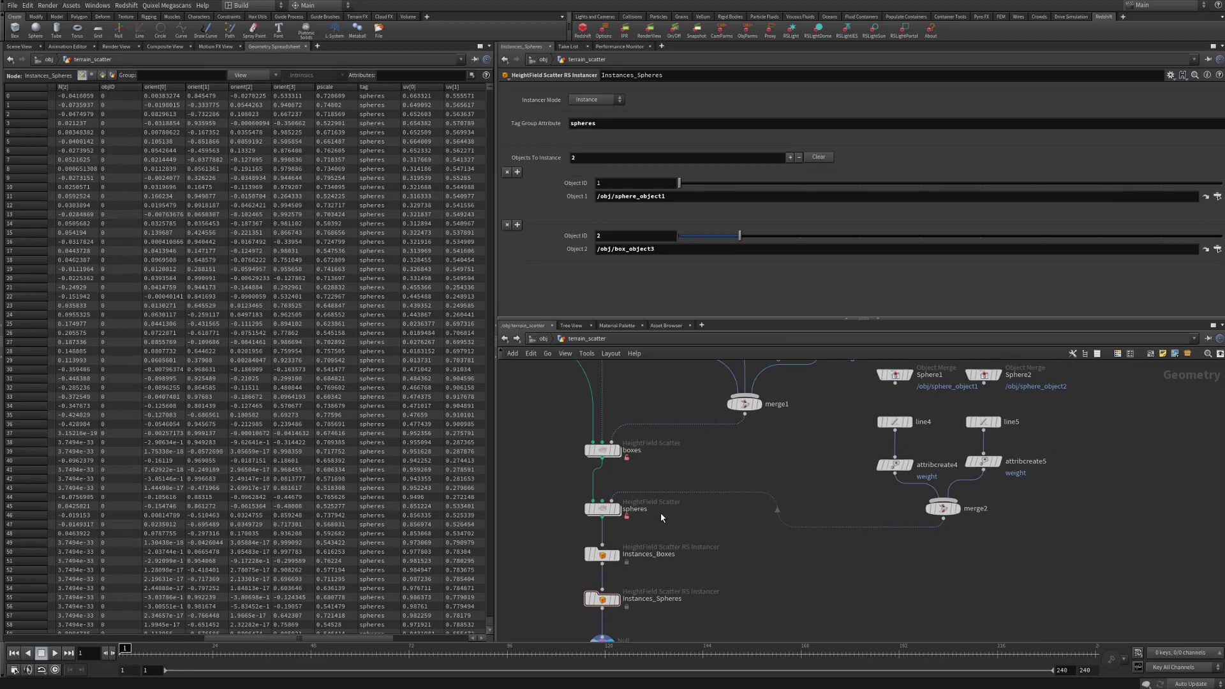
- Turn off Pack and Instance on the copytopoints2 node inside the boxes HeightField Scatter
{"action": "left_click", "coordinate": [609, 450]}
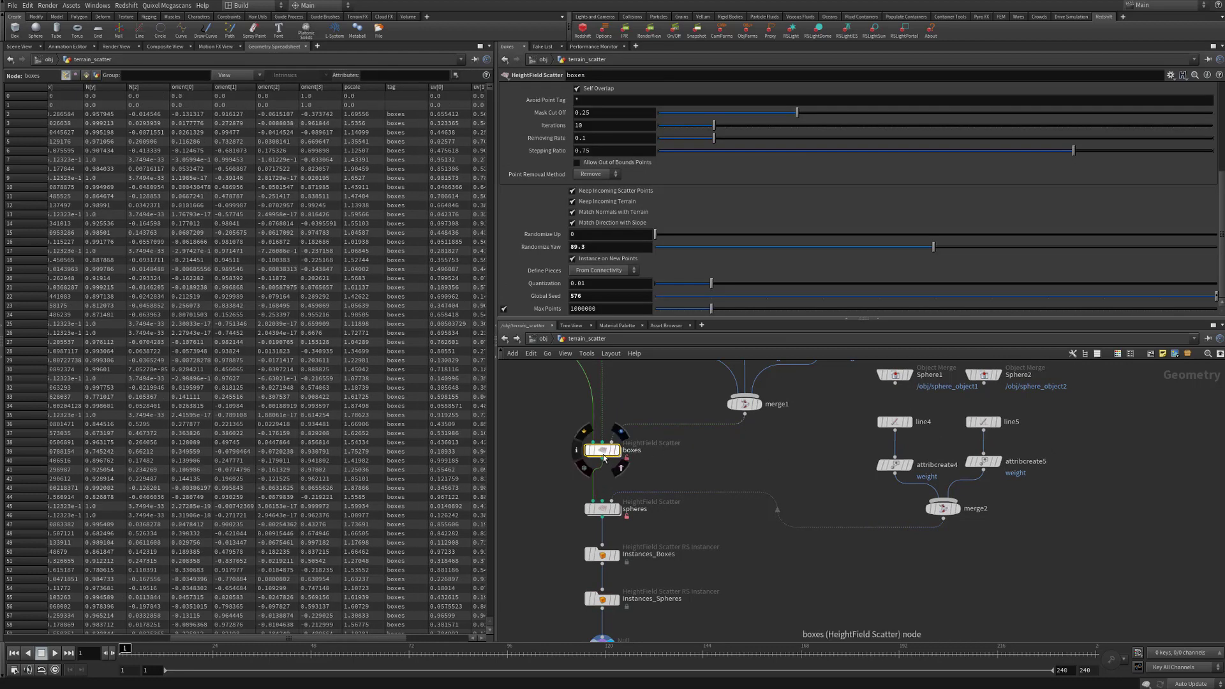
{"action": "right_click", "coordinate": [603, 458]}
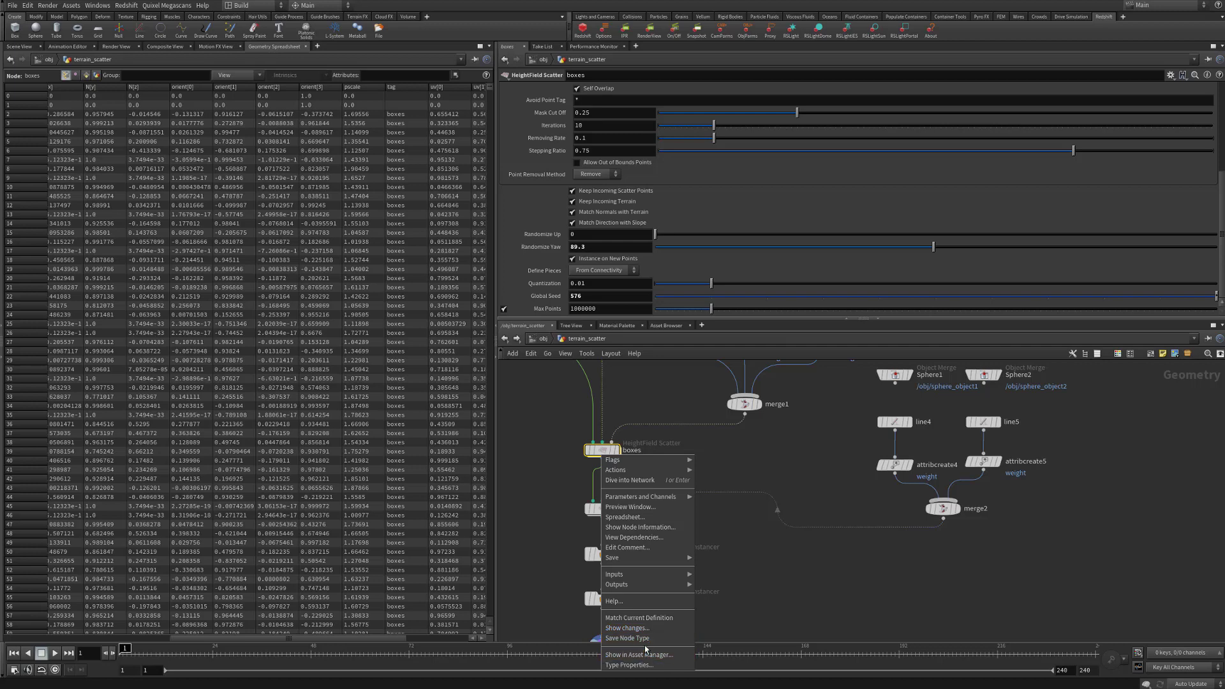
{"action": "left_click", "coordinate": [531, 518]}
{"action": "double_click", "coordinate": [601, 452]}
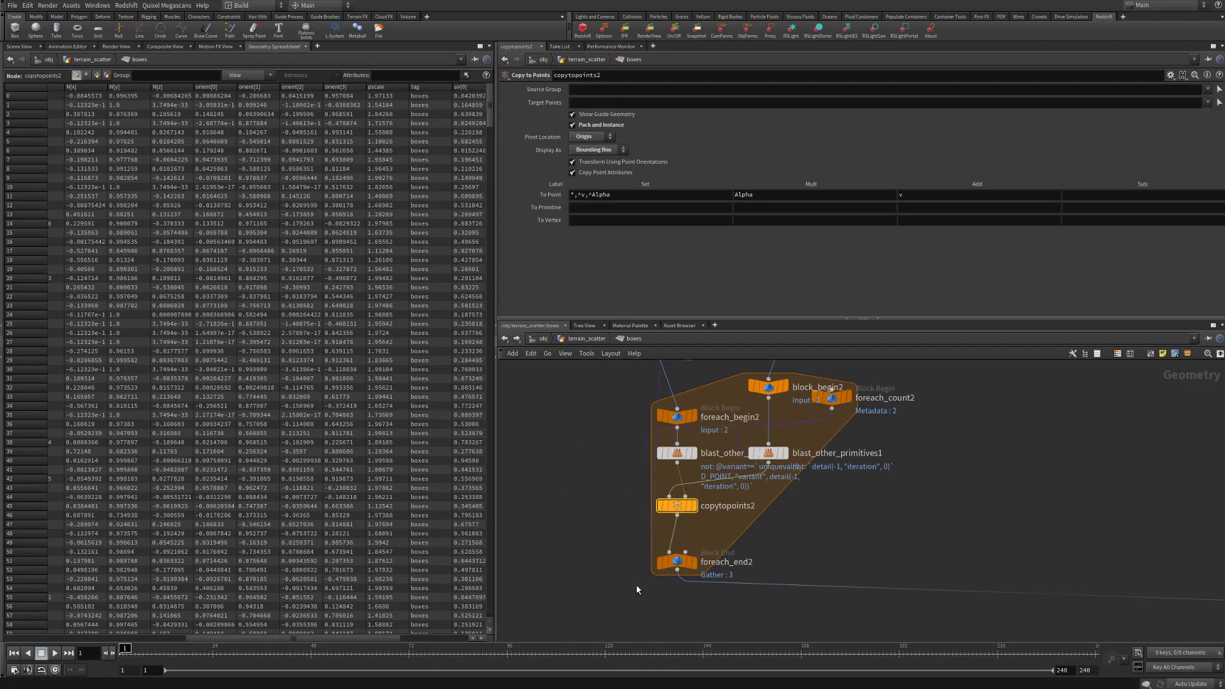
{"action": "scroll", "coordinate": [968, 504], "scroll_direction": "down", "scroll_amount": 5}
{"action": "middle_click_drag", "start_coordinate": [999, 508], "coordinate": [785, 480]}
{"action": "scroll", "coordinate": [689, 485], "scroll_direction": "up", "scroll_amount": 3}
{"action": "scroll", "coordinate": [766, 517], "scroll_direction": "up", "scroll_amount": 6}
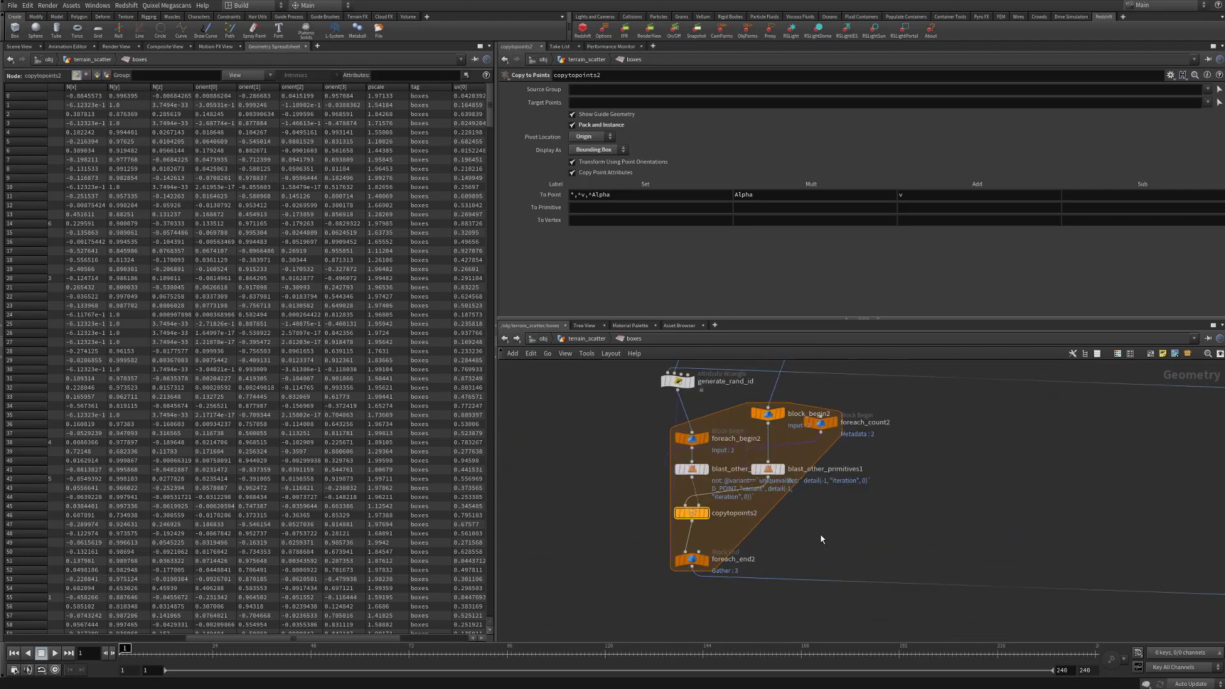
{"action": "middle_click_drag", "start_coordinate": [842, 537], "coordinate": [906, 553]}
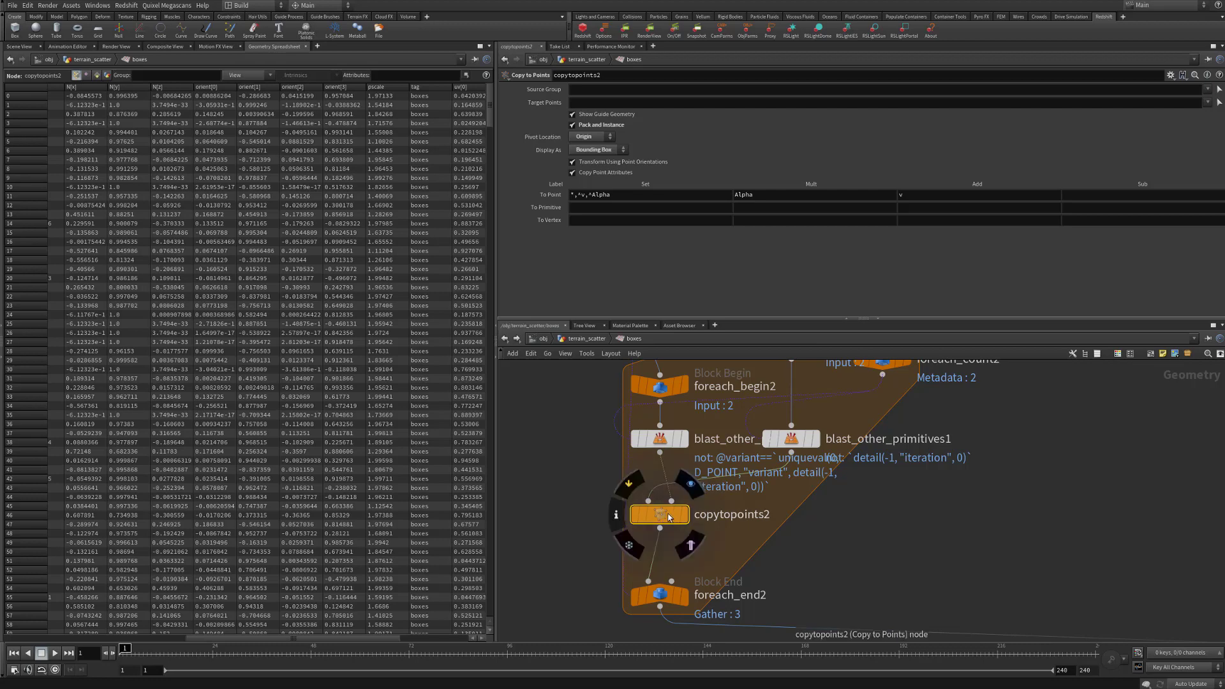
{"action": "left_click", "coordinate": [600, 125]}
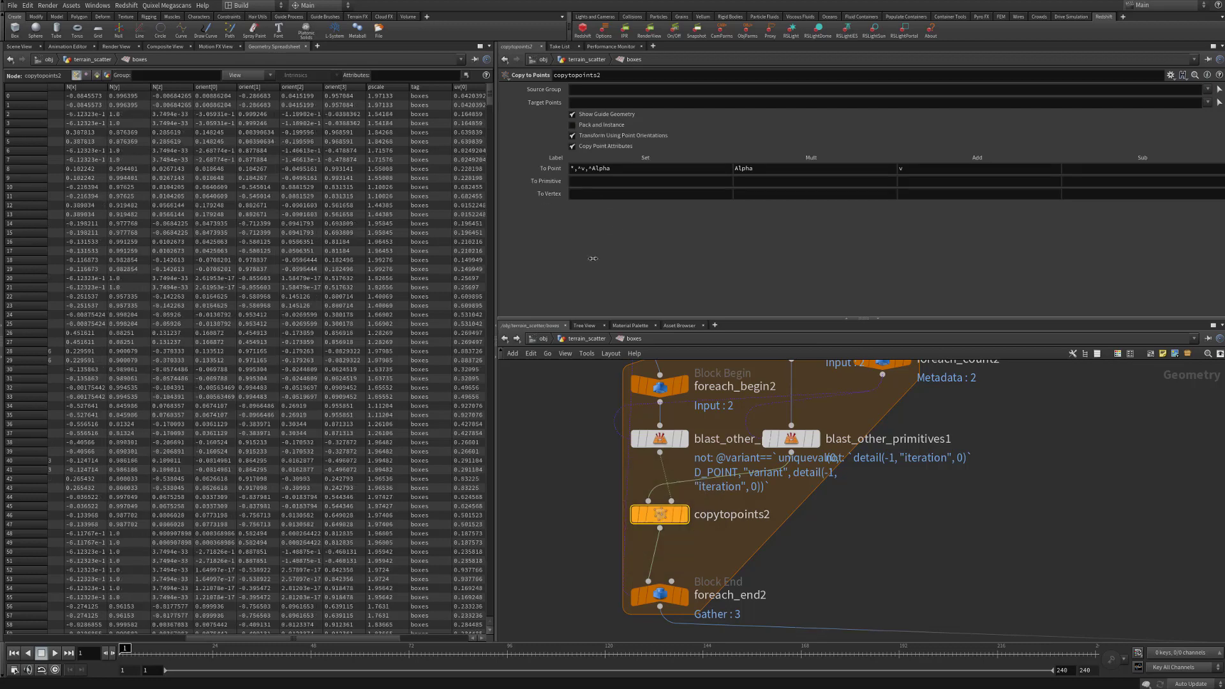
- Turn off Pack and Instance on copytopoints2 inside the spheres HeightField Scatter and return to the terrain_scatter network
{"action": "left_click", "coordinate": [586, 338]}
{"action": "left_click", "coordinate": [601, 509]}
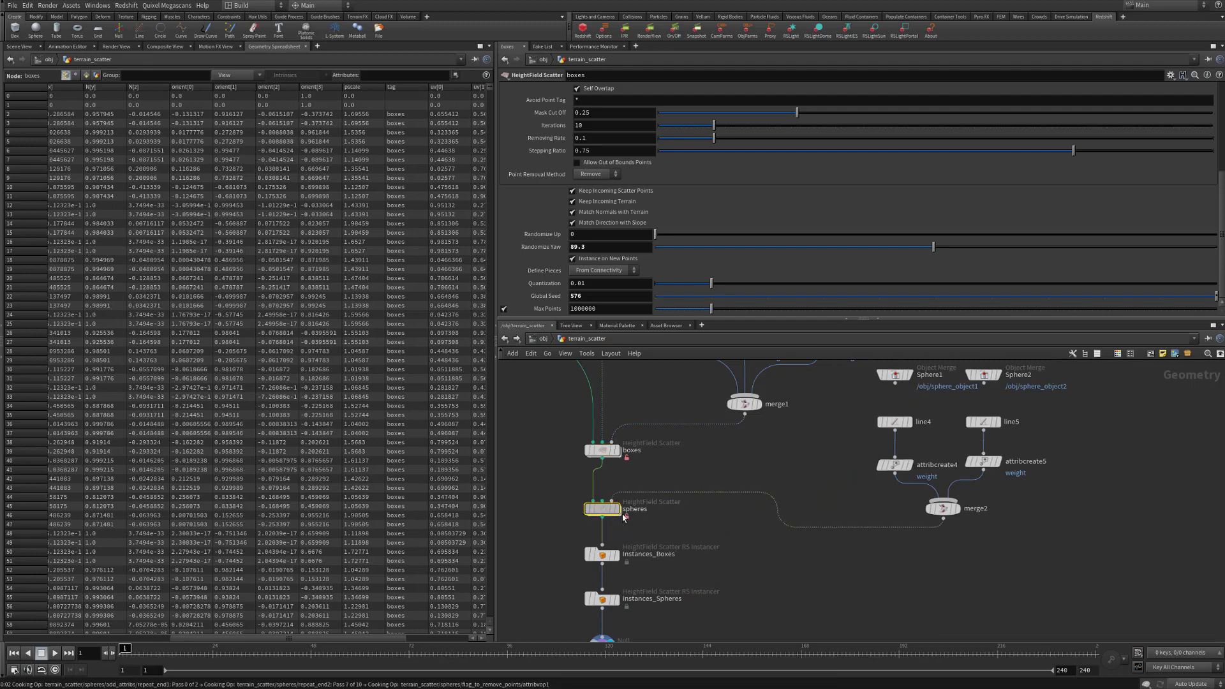
{"action": "double_click", "coordinate": [602, 509]}
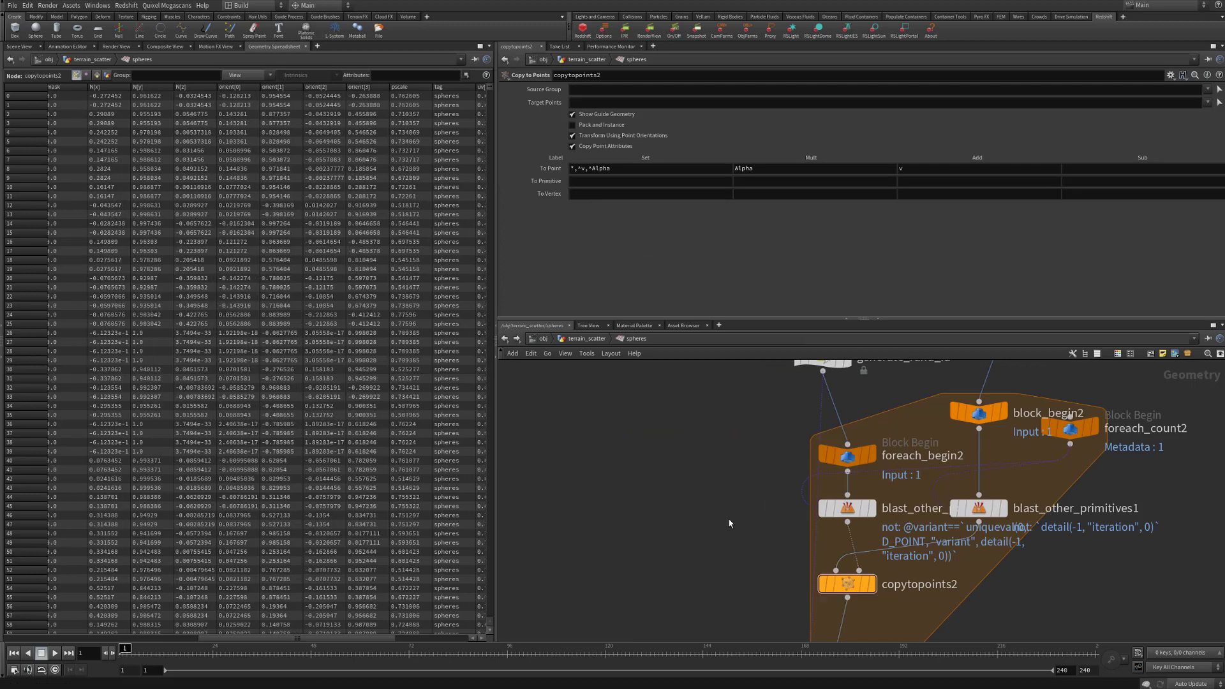
{"action": "middle_click_drag", "start_coordinate": [730, 522], "coordinate": [587, 474]}
{"action": "left_click", "coordinate": [577, 339]}
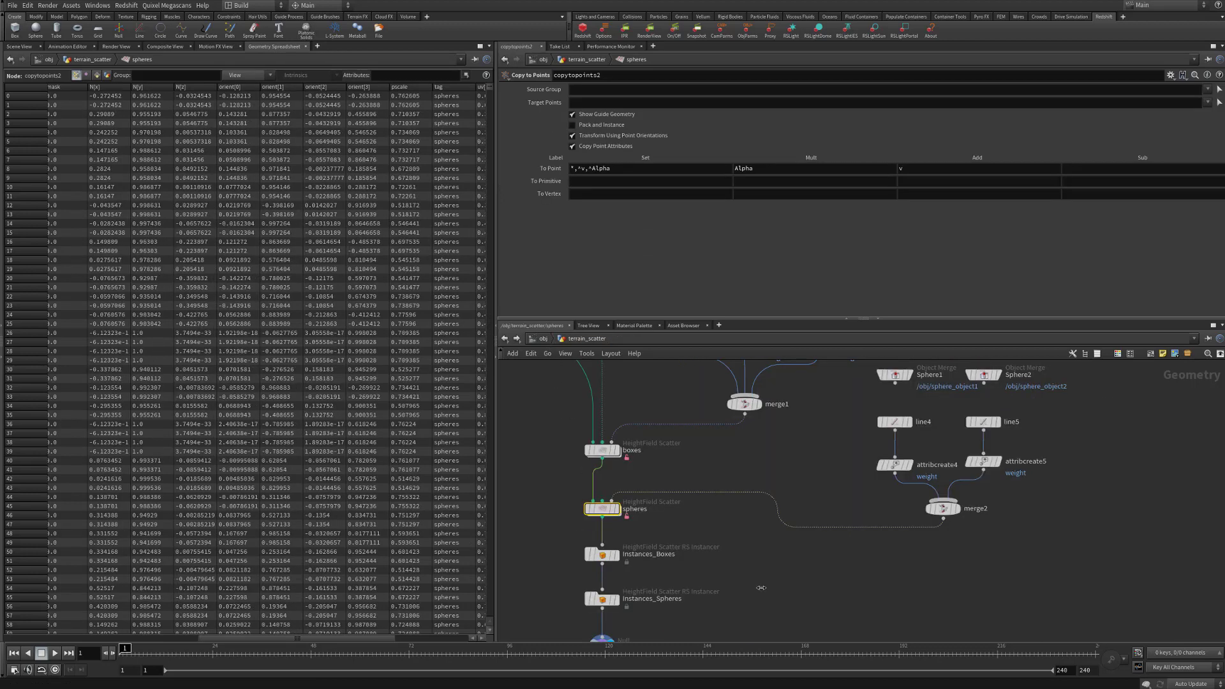
{"action": "middle_click_drag", "start_coordinate": [774, 606], "coordinate": [782, 511]}
{"action": "middle_click_drag", "start_coordinate": [759, 564], "coordinate": [753, 587]}
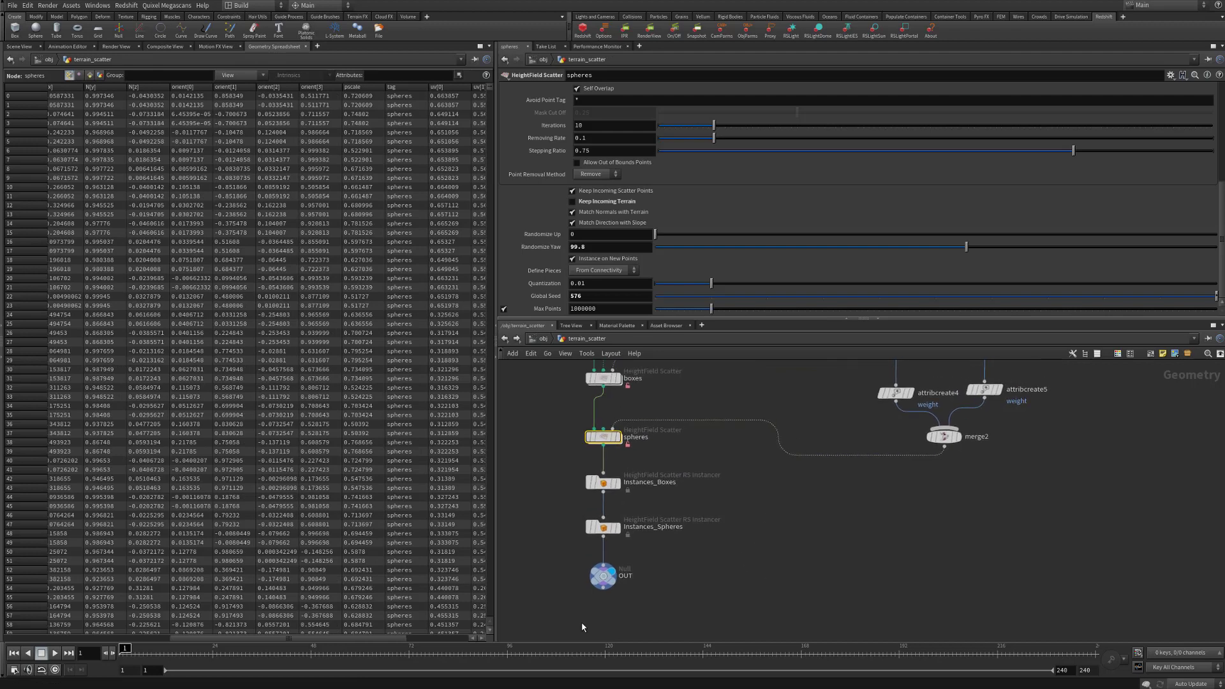
- Start a new render of the scattered terrain in the Redshift Render View
{"action": "left_click", "coordinate": [593, 688]}
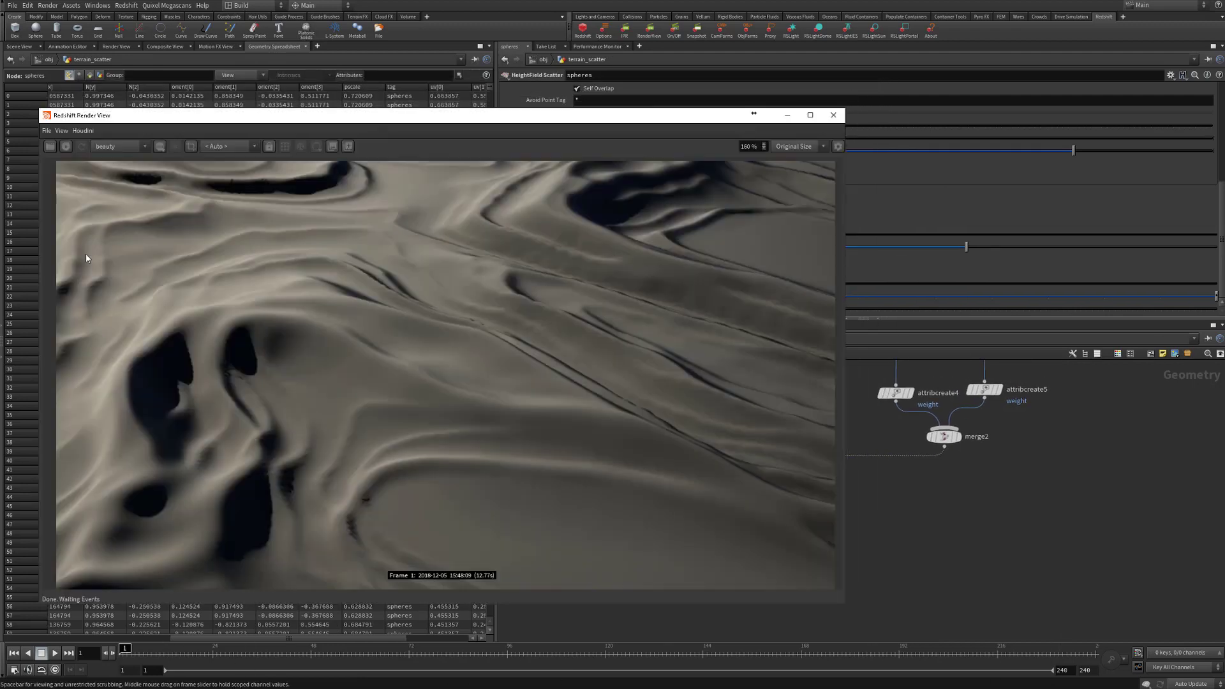
{"action": "left_click", "coordinate": [64, 146]}
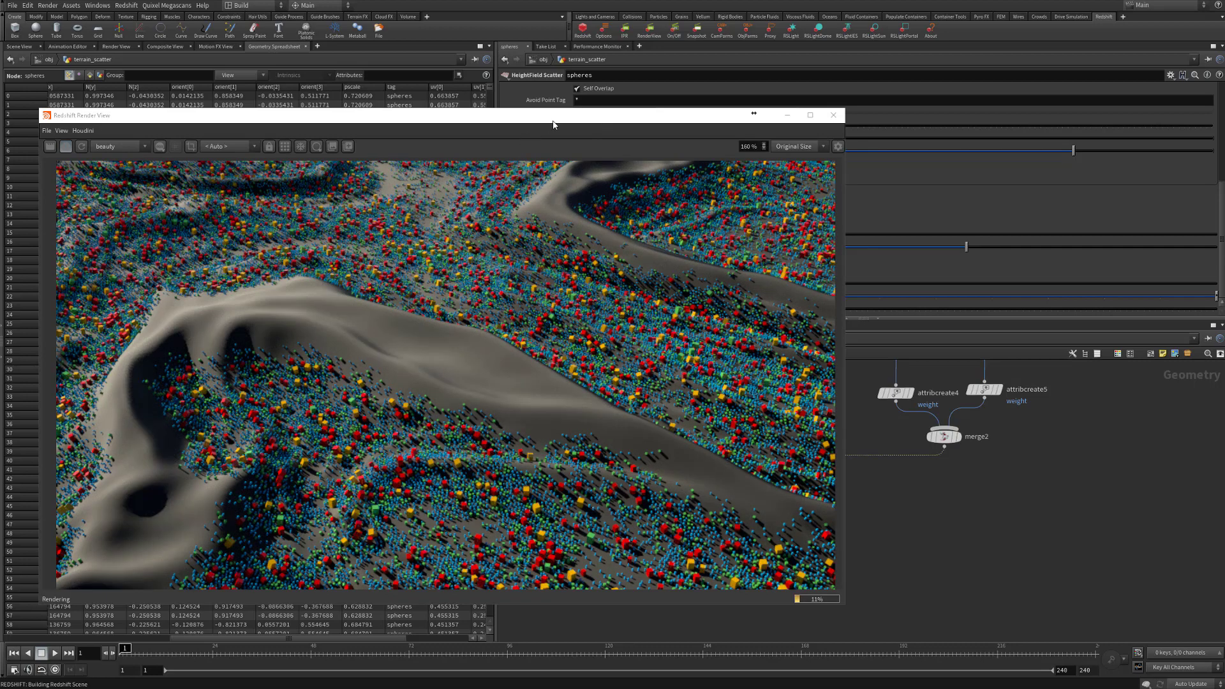
{"action": "left_click_drag", "start_coordinate": [547, 125], "coordinate": [576, 114]}
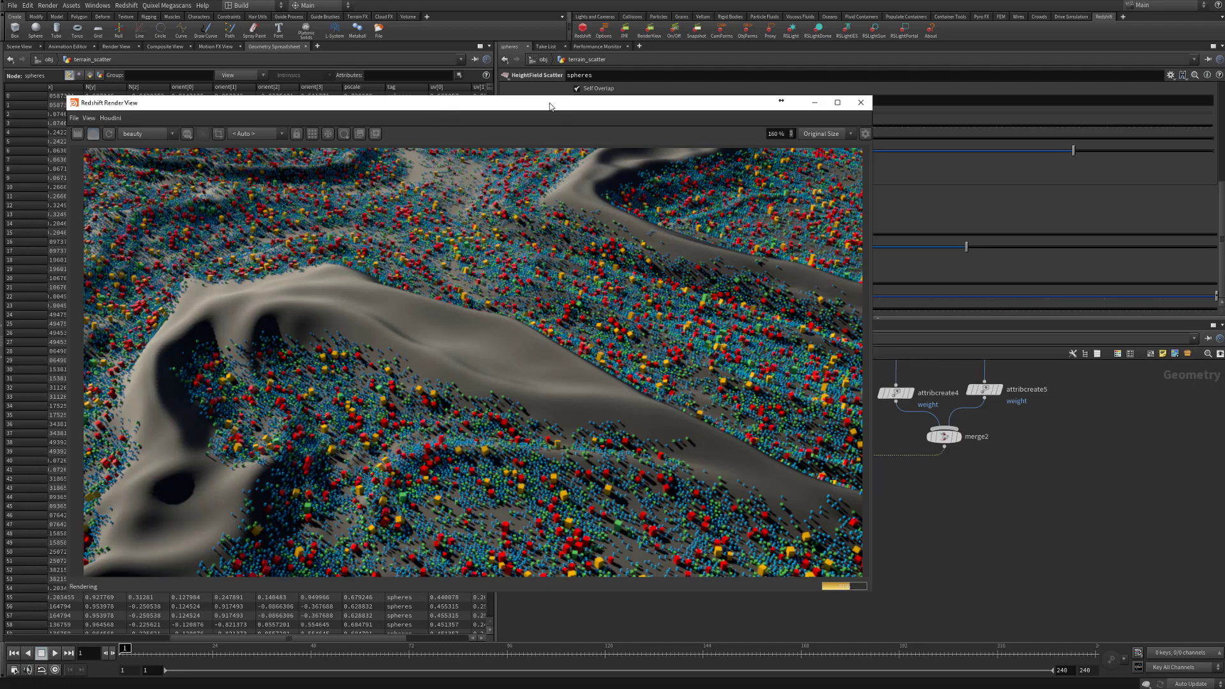
{"action": "left_click_drag", "start_coordinate": [549, 104], "coordinate": [520, 124]}
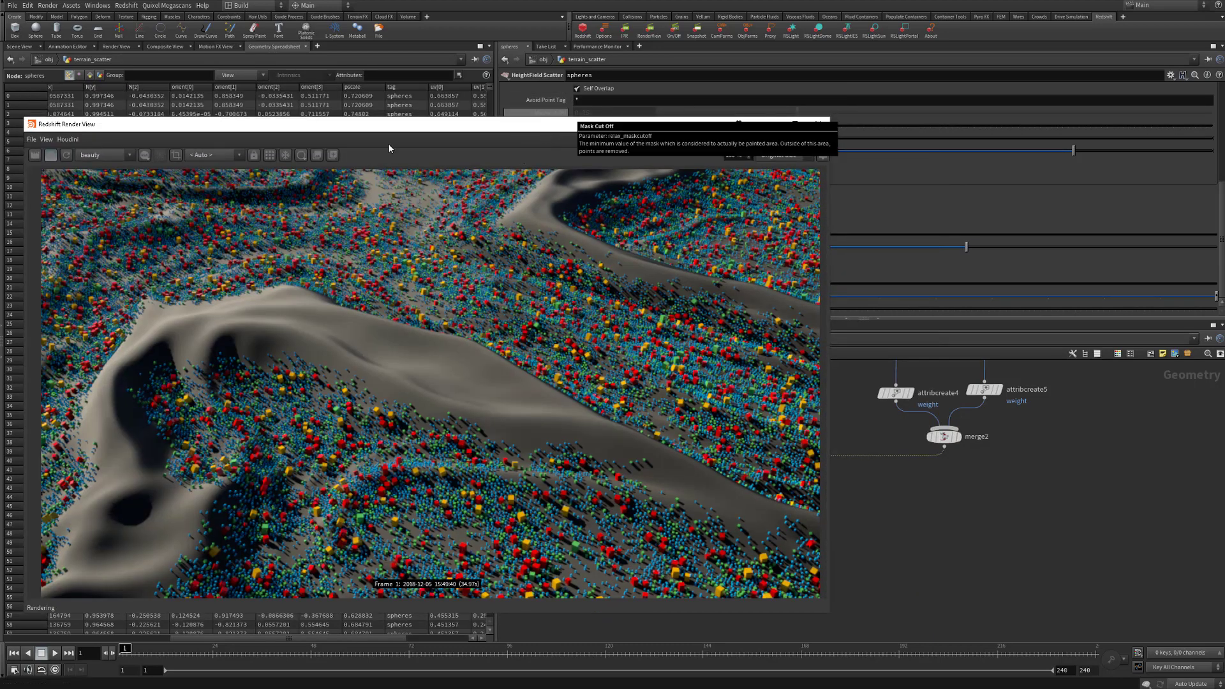
- Stop the scatter render and close the Redshift Render View
{"action": "left_click", "coordinate": [55, 159]}
{"action": "left_click_drag", "start_coordinate": [226, 125], "coordinate": [433, 254]}
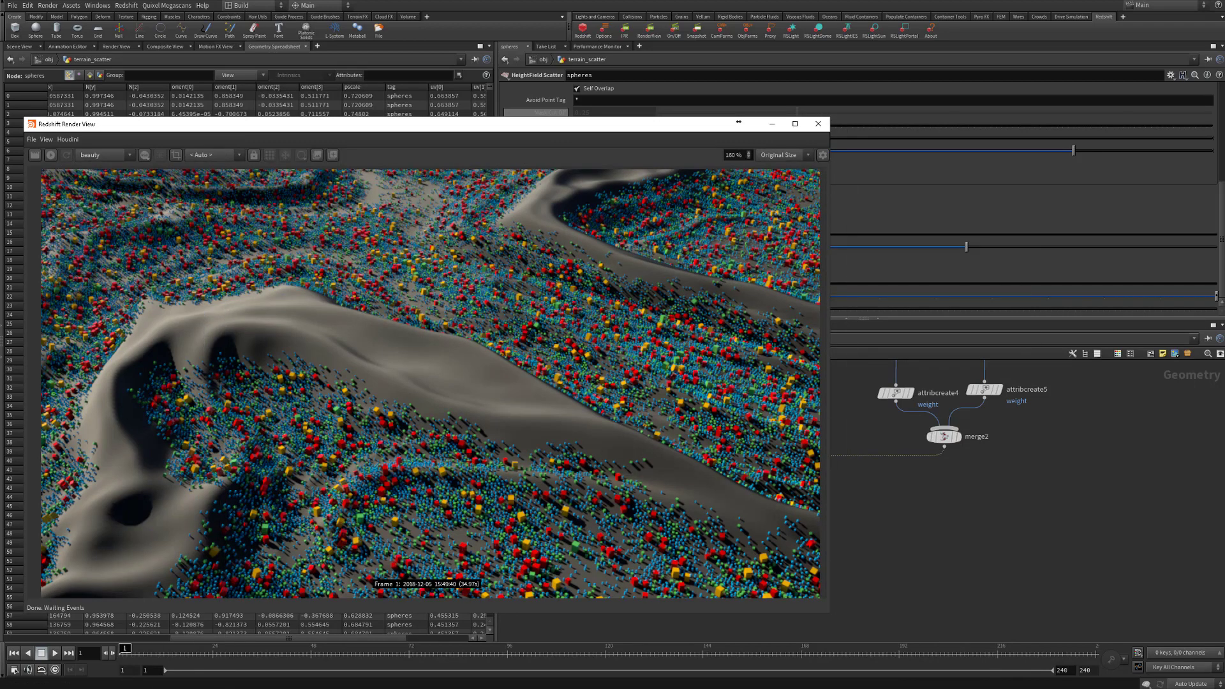
{"action": "left_click", "coordinate": [817, 123]}
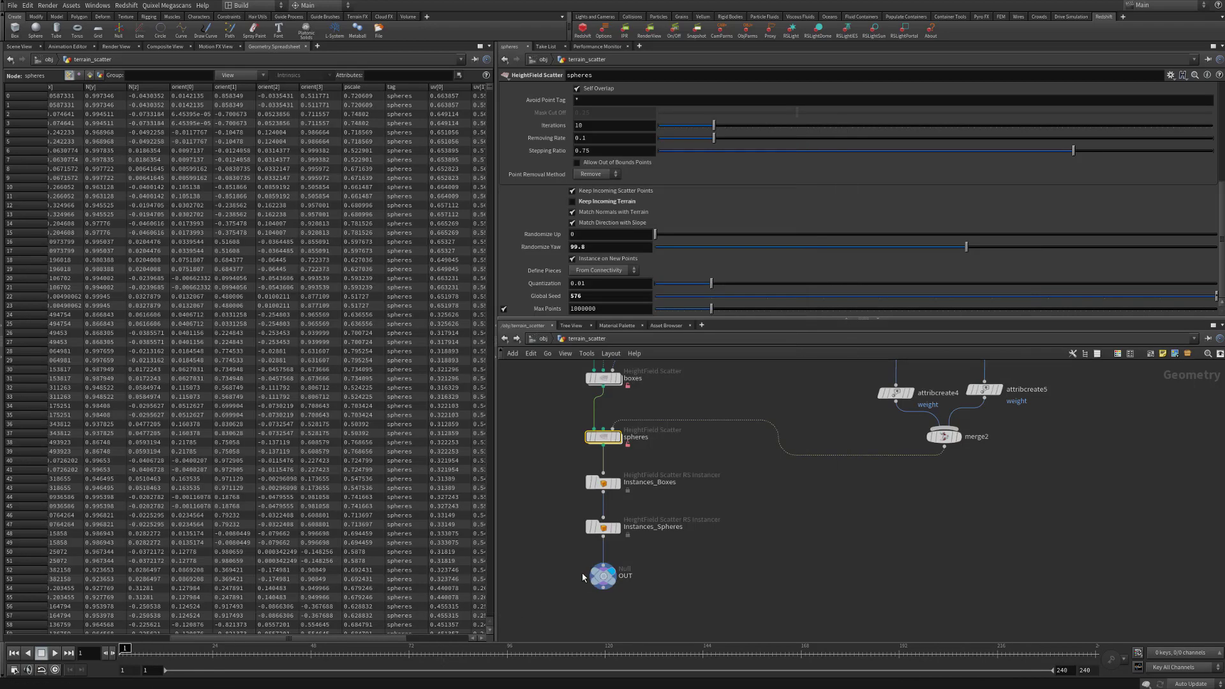
- Review the scene's object network and the object assignments on the Instances_Boxes node inside terrain_scatter
{"action": "left_click", "coordinate": [603, 482]}
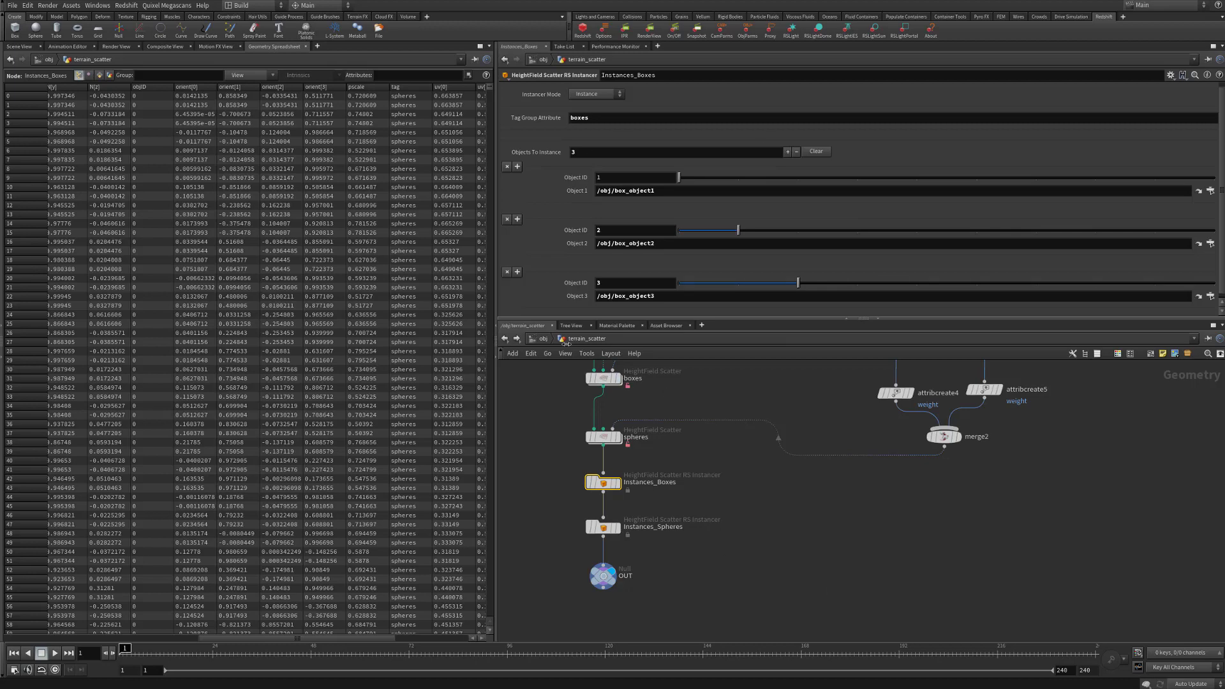
{"action": "left_click", "coordinate": [543, 338]}
{"action": "left_click_drag", "start_coordinate": [905, 627], "coordinate": [1000, 554]}
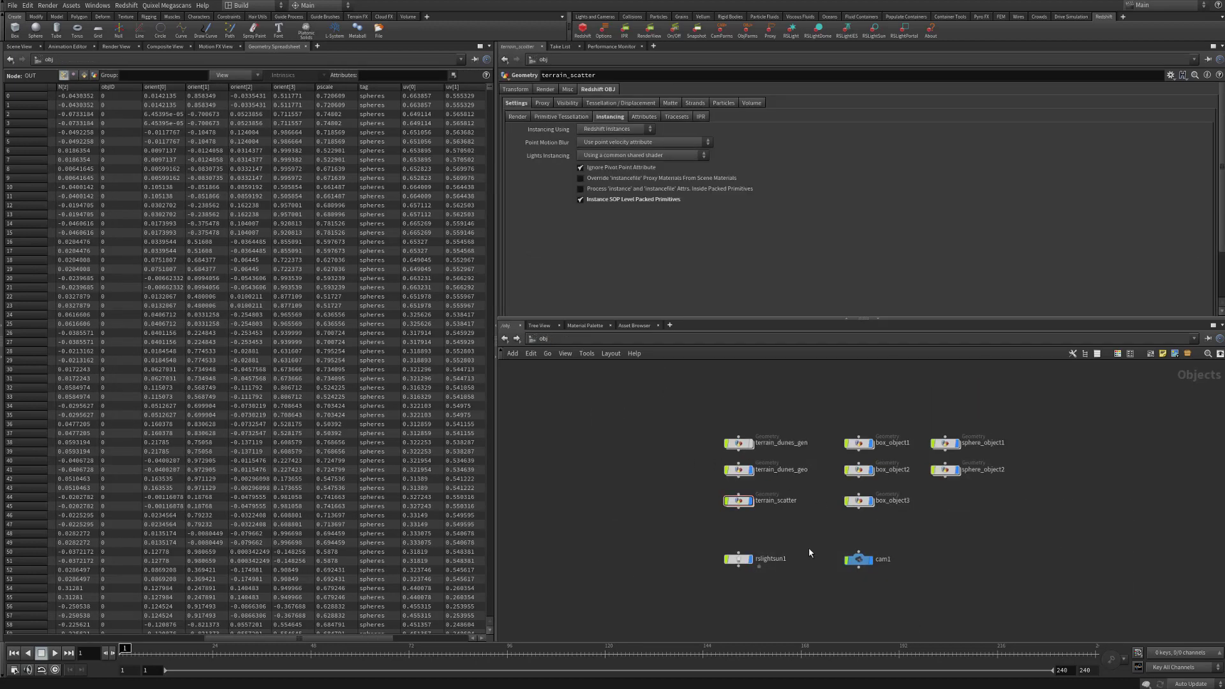
{"action": "scroll", "coordinate": [809, 547], "scroll_direction": "up", "scroll_amount": 3}
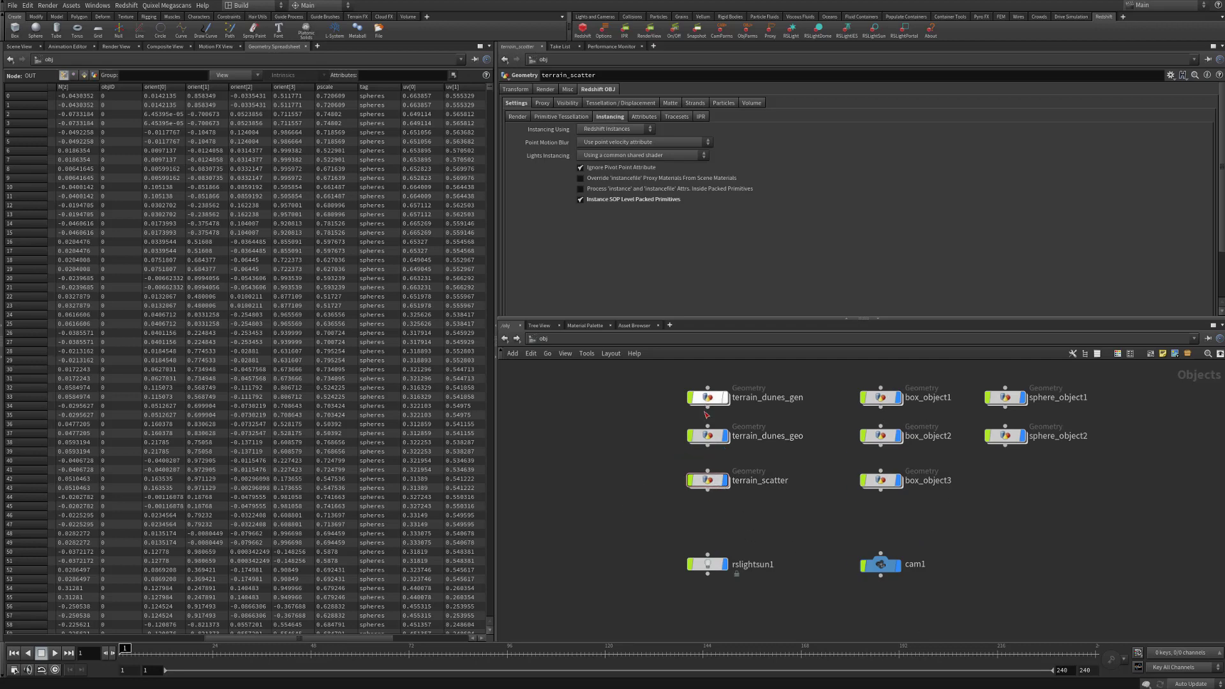
{"action": "double_click", "coordinate": [704, 481]}
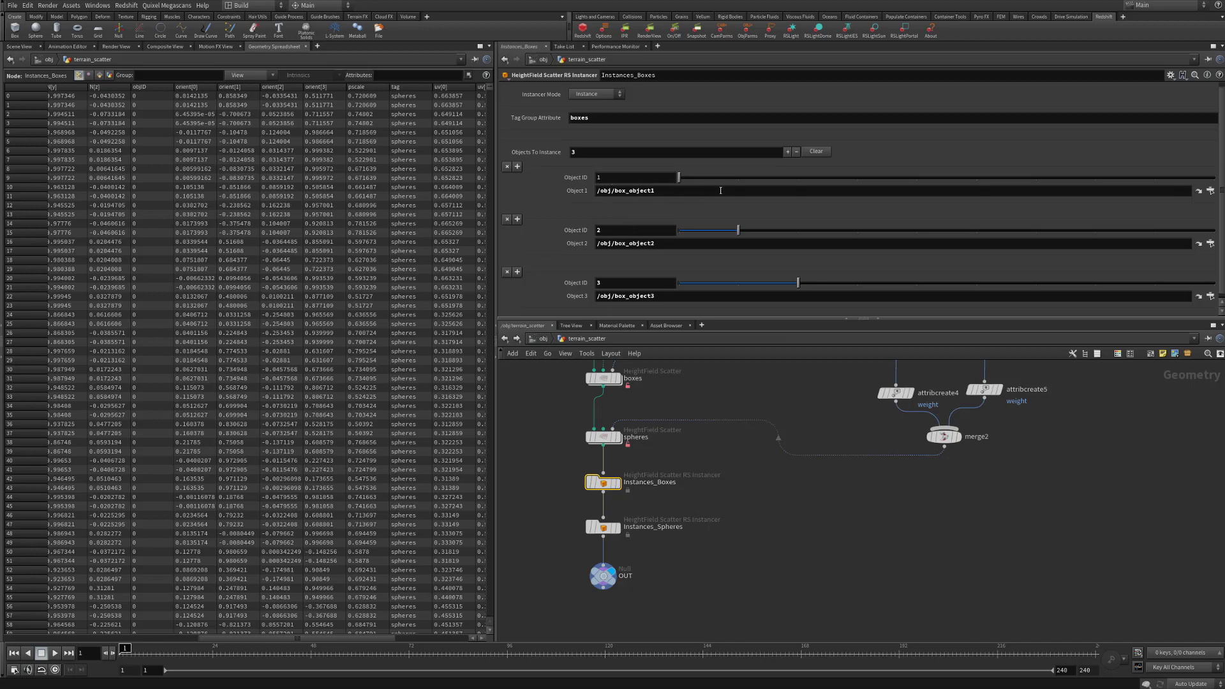
{"action": "scroll", "coordinate": [578, 235], "scroll_direction": "down", "scroll_amount": 1}
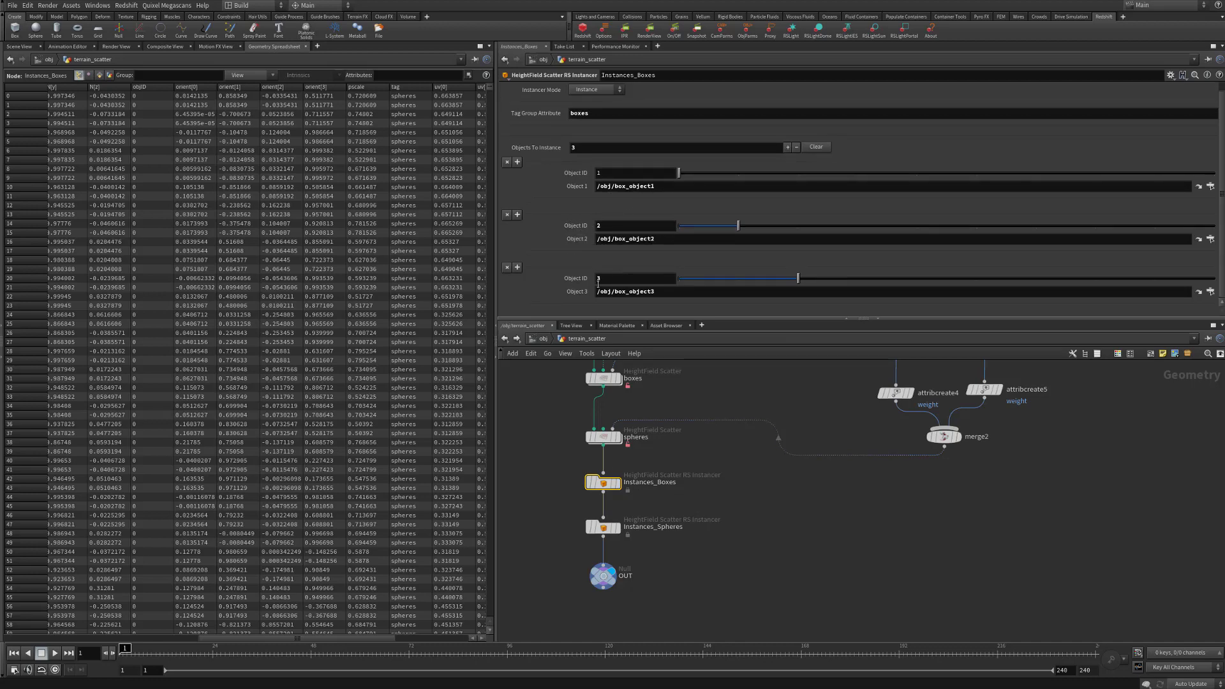
- Switch the instancer mode of Instances_Boxes to Instance File and back to Instance
{"action": "left_click", "coordinate": [608, 90]}
{"action": "left_click", "coordinate": [602, 111]}
{"action": "left_click", "coordinate": [616, 91]}
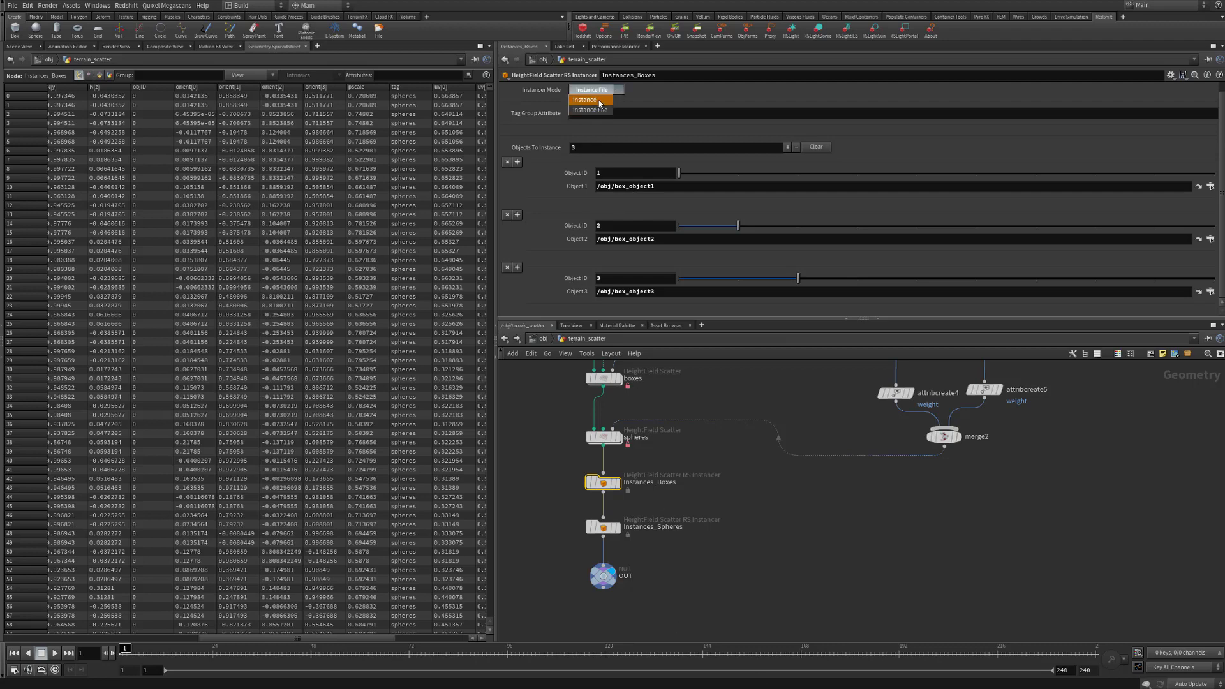
{"action": "left_click", "coordinate": [587, 82]}
- Add a Redshift Proxy object at the object level, below rslightsun1
{"action": "left_click", "coordinate": [537, 338]}
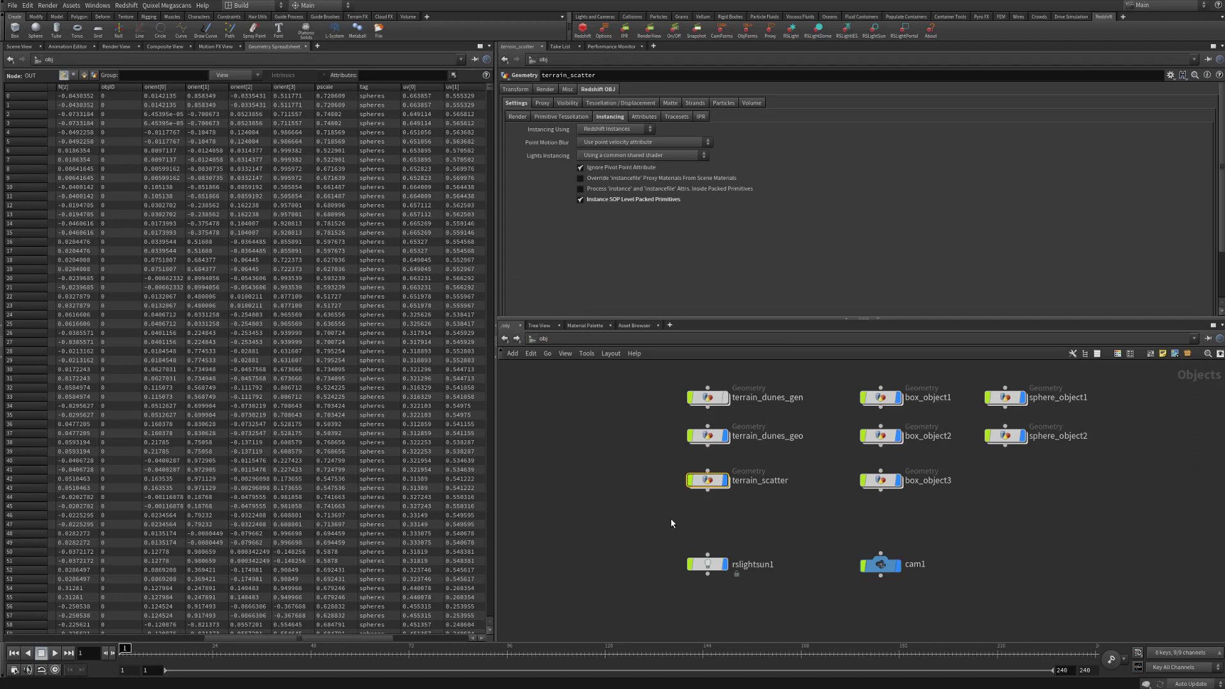
{"action": "left_click", "coordinate": [589, 510]}
{"action": "left_click", "coordinate": [770, 30]}
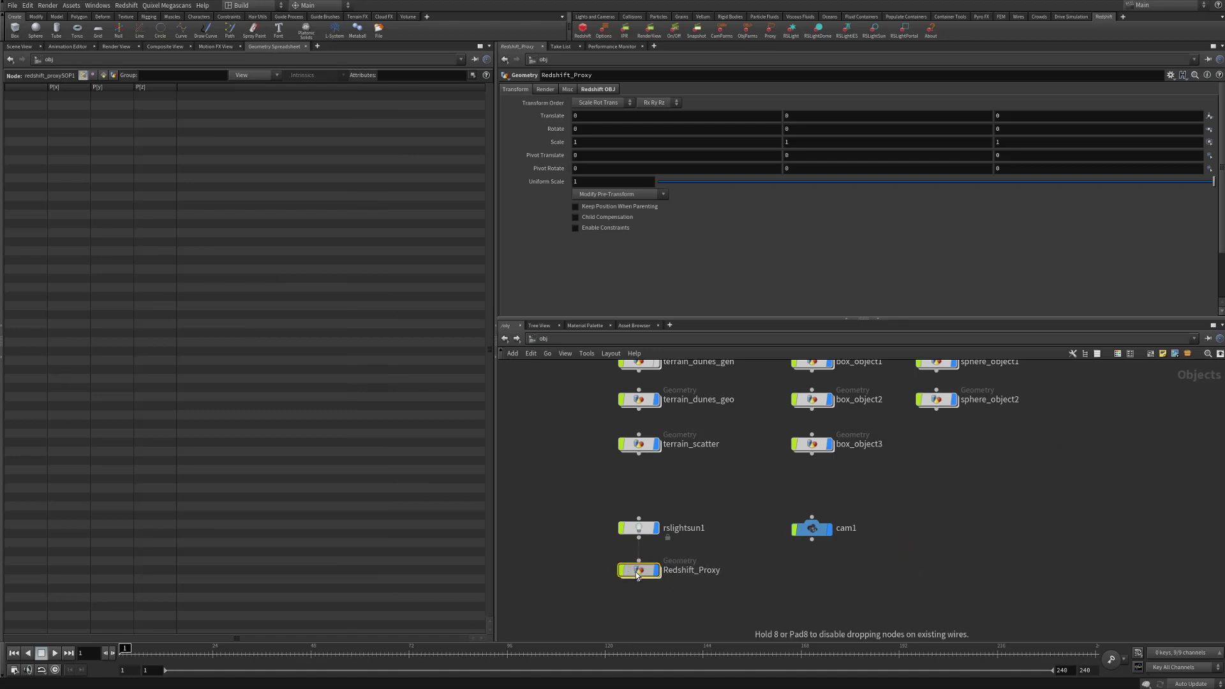
{"action": "left_click", "coordinate": [638, 576]}
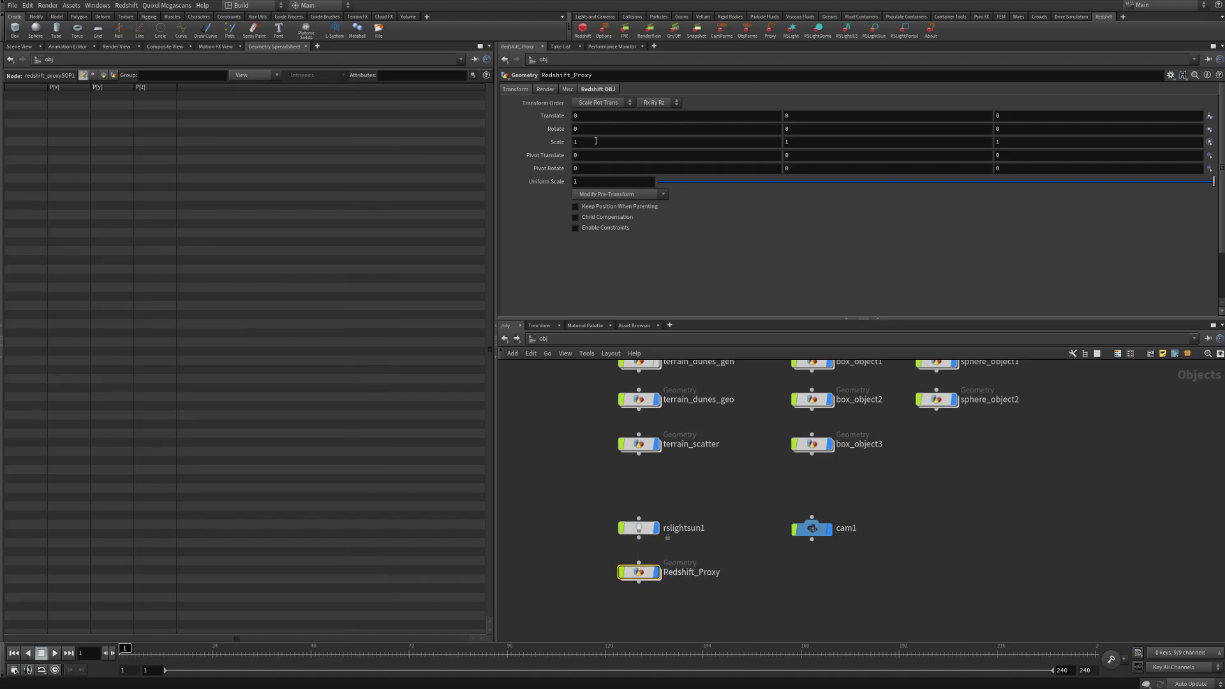
- Examine the Redshift_Proxy object's Redshift proxy settings, especially its proxy filename
{"action": "left_click", "coordinate": [598, 89]}
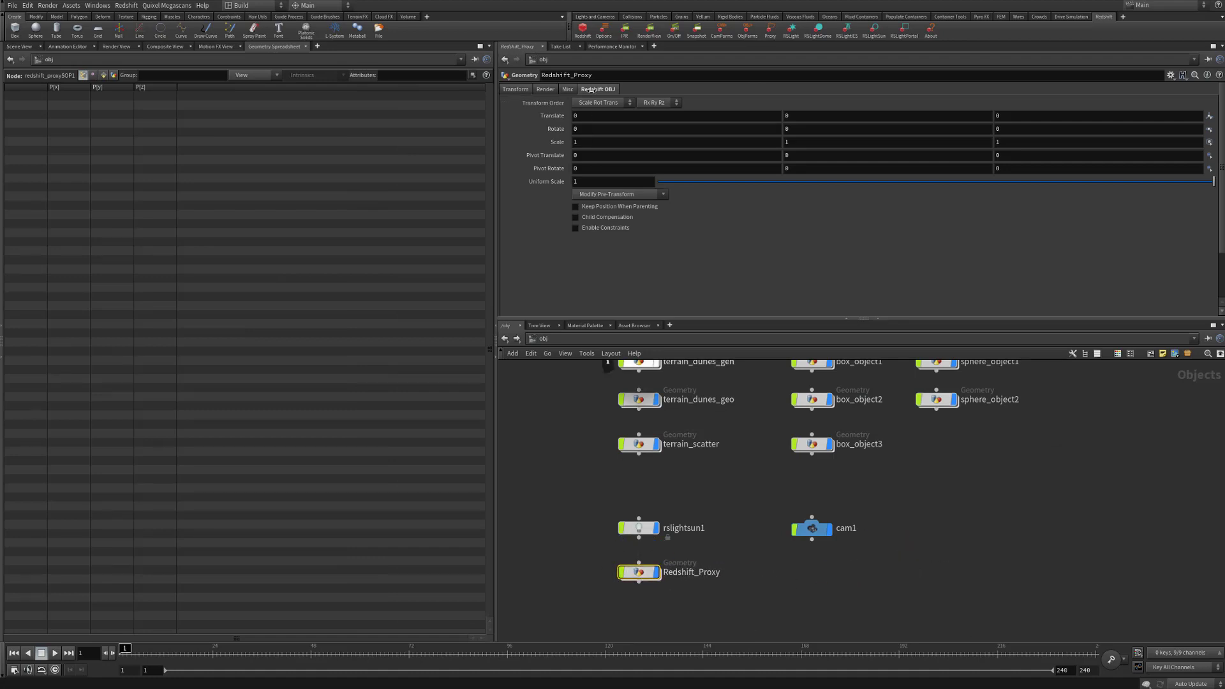
{"action": "left_click", "coordinate": [545, 90]}
{"action": "left_click", "coordinate": [568, 89]}
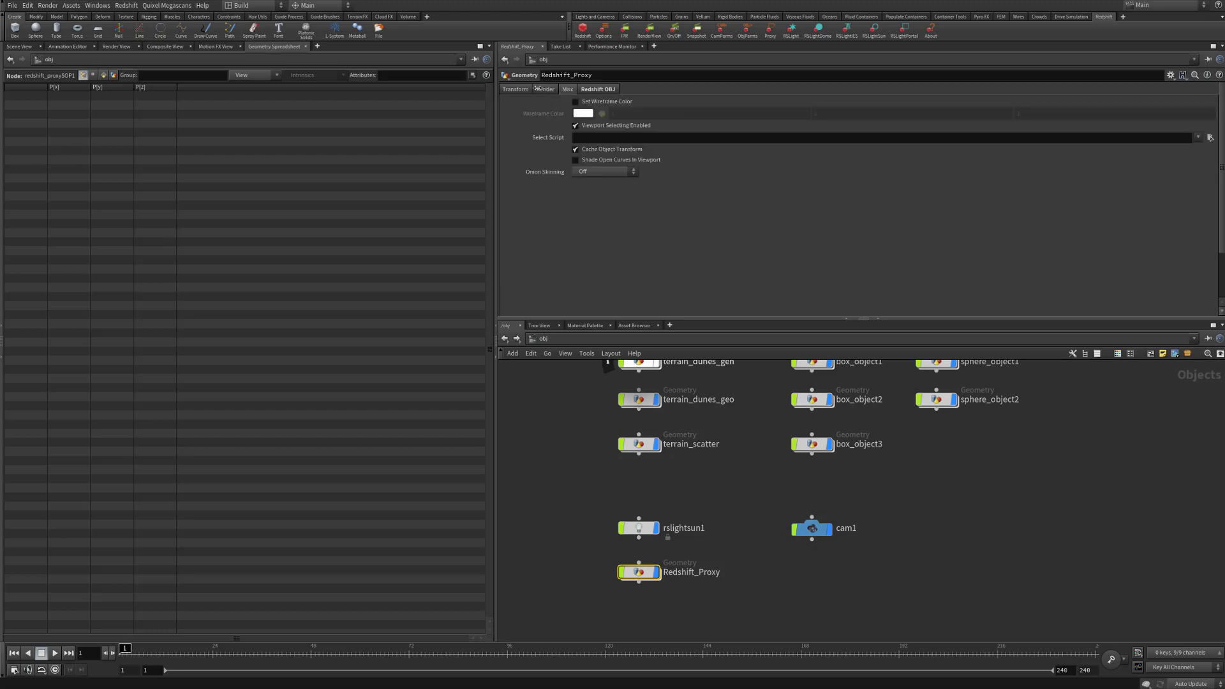
{"action": "left_click", "coordinate": [546, 89]}
{"action": "left_click", "coordinate": [598, 89]}
{"action": "left_click", "coordinate": [541, 103]}
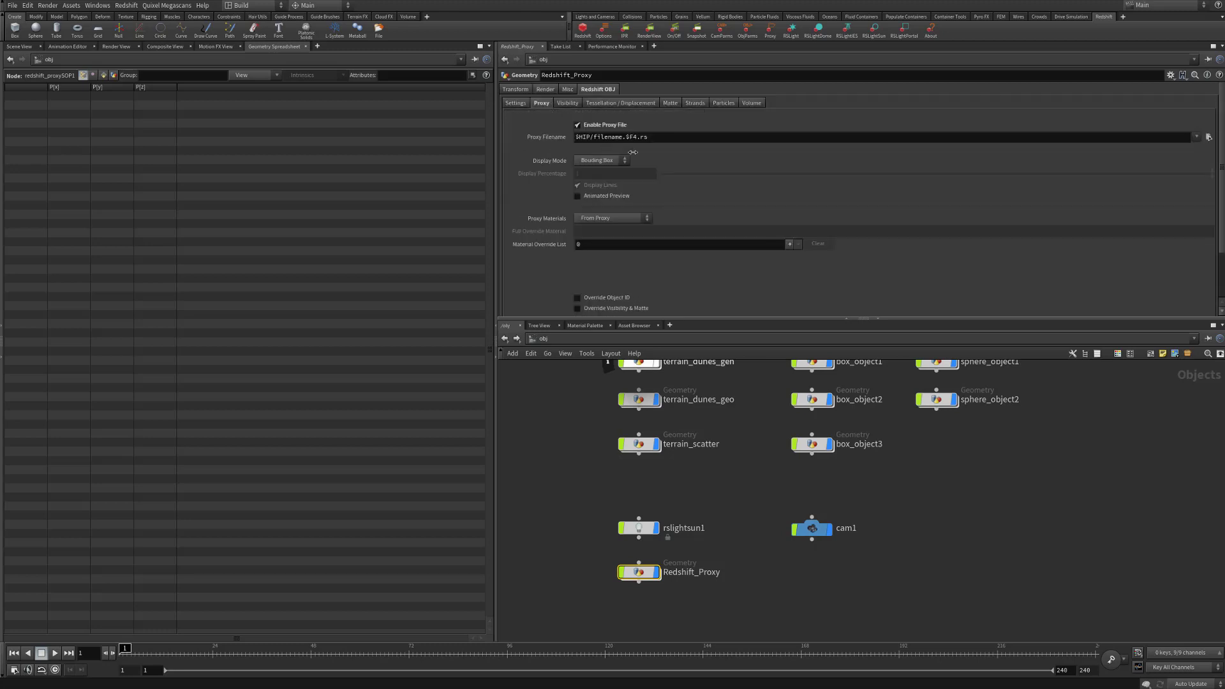
{"action": "mouse_move", "coordinate": [593, 136]}
{"action": "left_mouse_down"}
{"action": "mouse_move", "coordinate": [648, 137]}
{"action": "mouse_move", "coordinate": [574, 137]}
{"action": "left_mouse_up"}
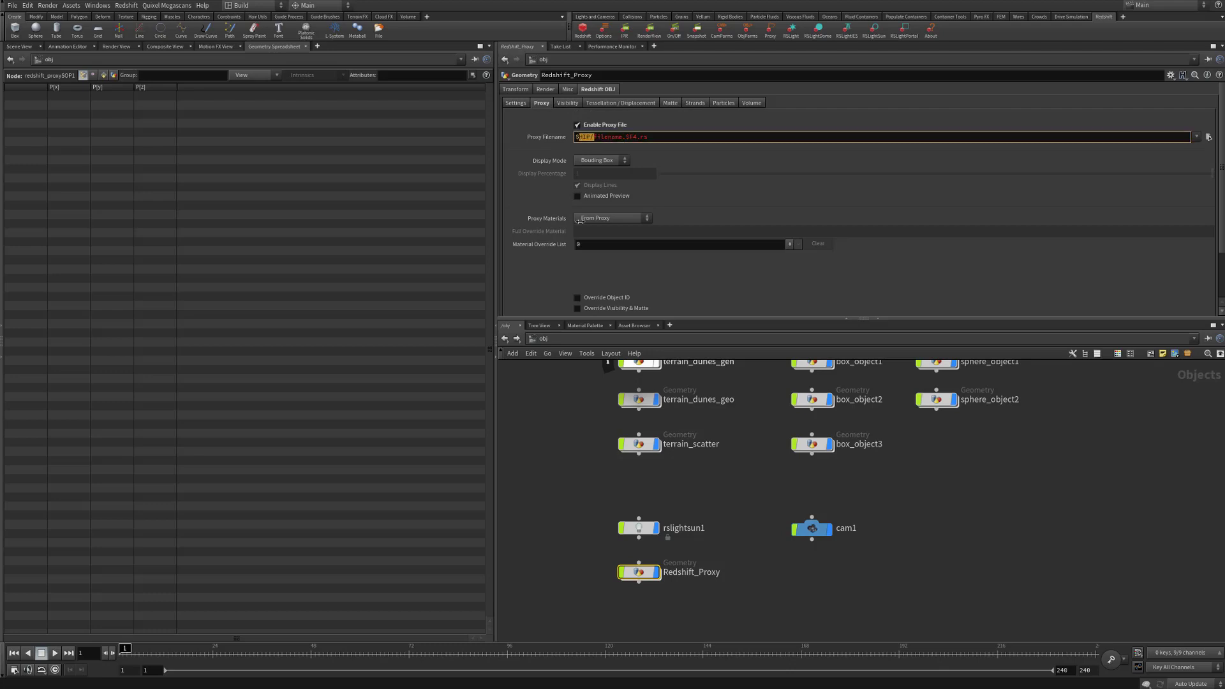
{"action": "left_click", "coordinate": [645, 623]}
{"action": "key", "text": "h"}
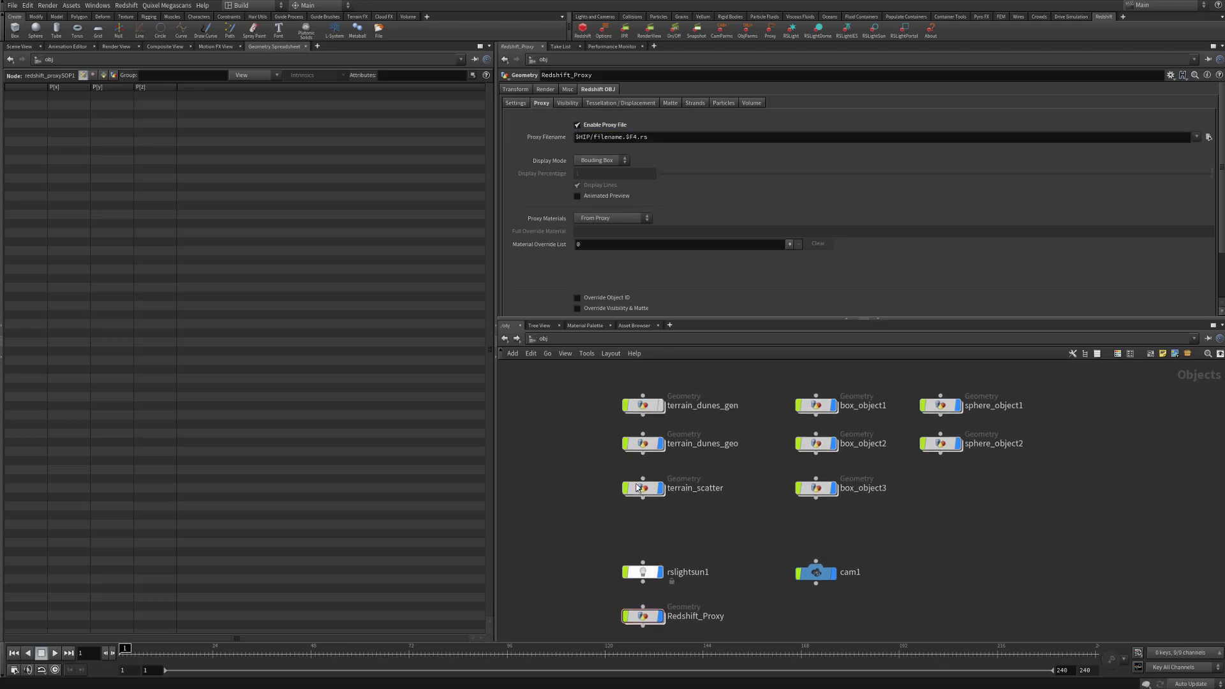
{"action": "left_click", "coordinate": [657, 615]}
{"action": "double_click", "coordinate": [642, 407]}
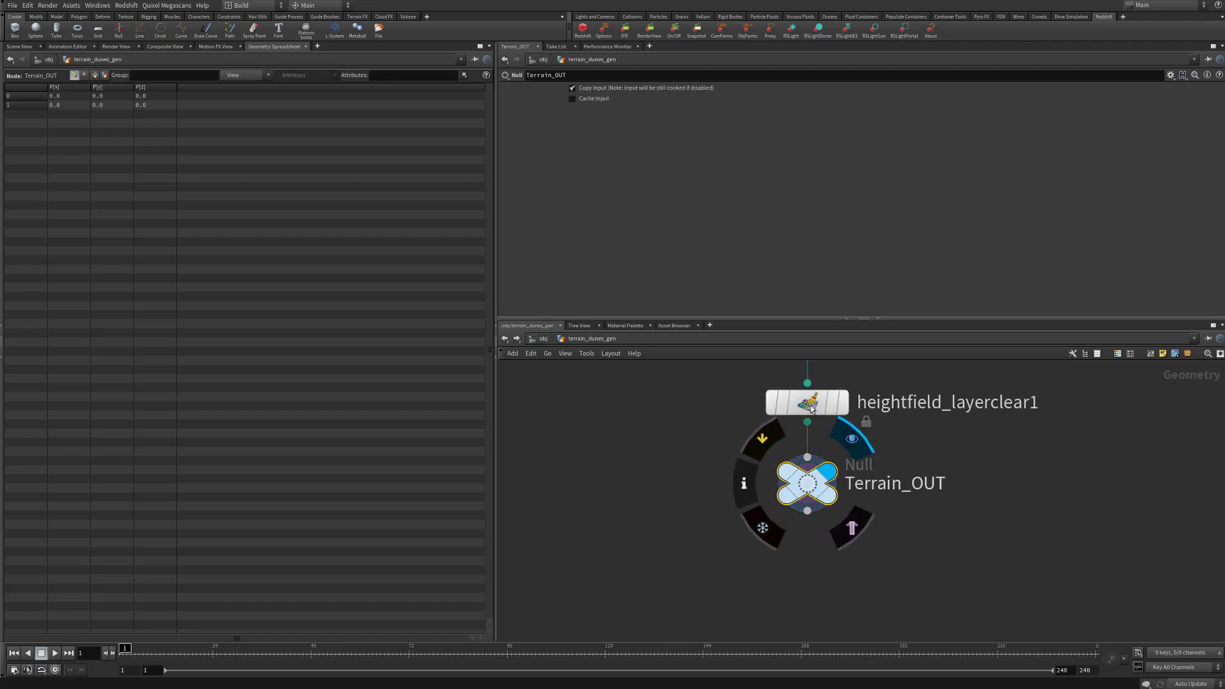
{"action": "scroll", "coordinate": [663, 482], "scroll_direction": "down", "scroll_amount": 3}
{"action": "left_click", "coordinate": [542, 339]}
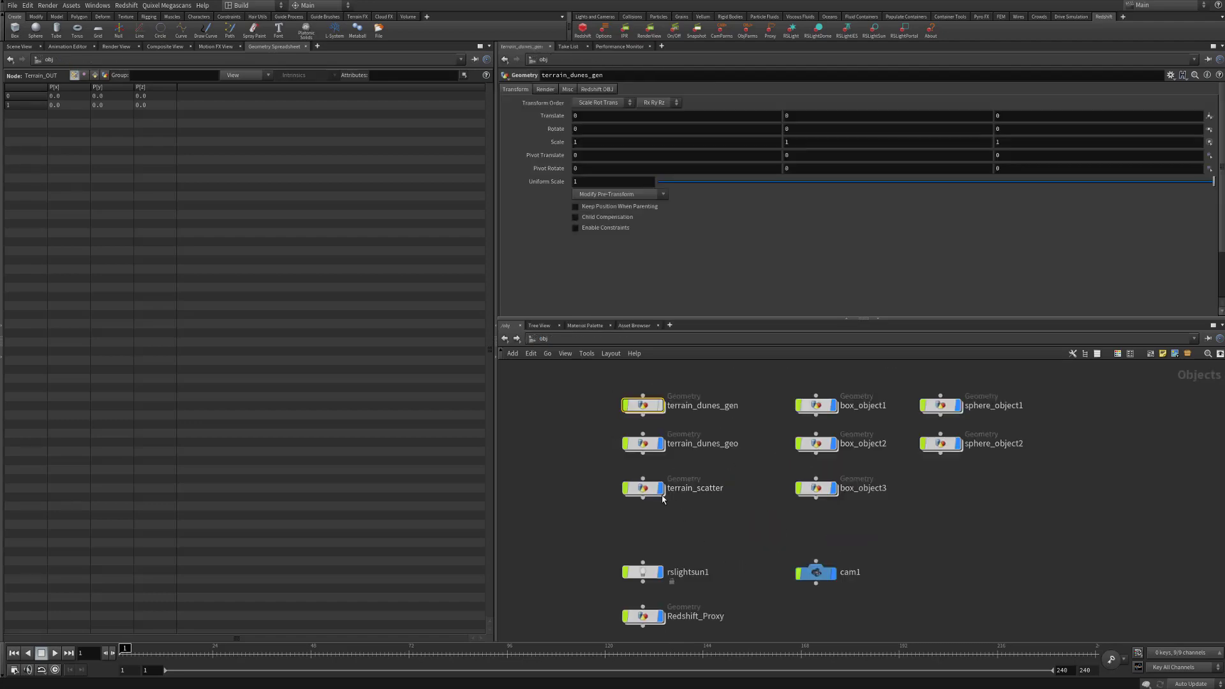
- Assign /obj/Redshift_Proxy as Object 1 on the Instances_Boxes node inside terrain_scatter
{"action": "double_click", "coordinate": [645, 489]}
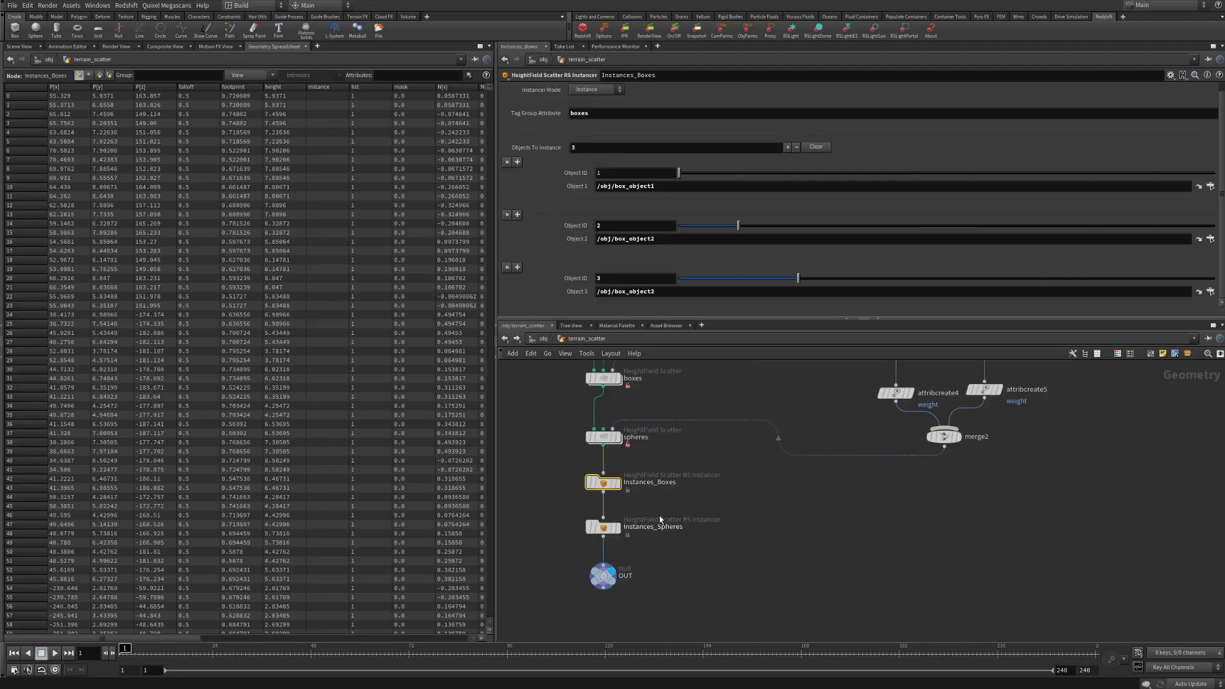
{"action": "left_click", "coordinate": [1210, 186]}
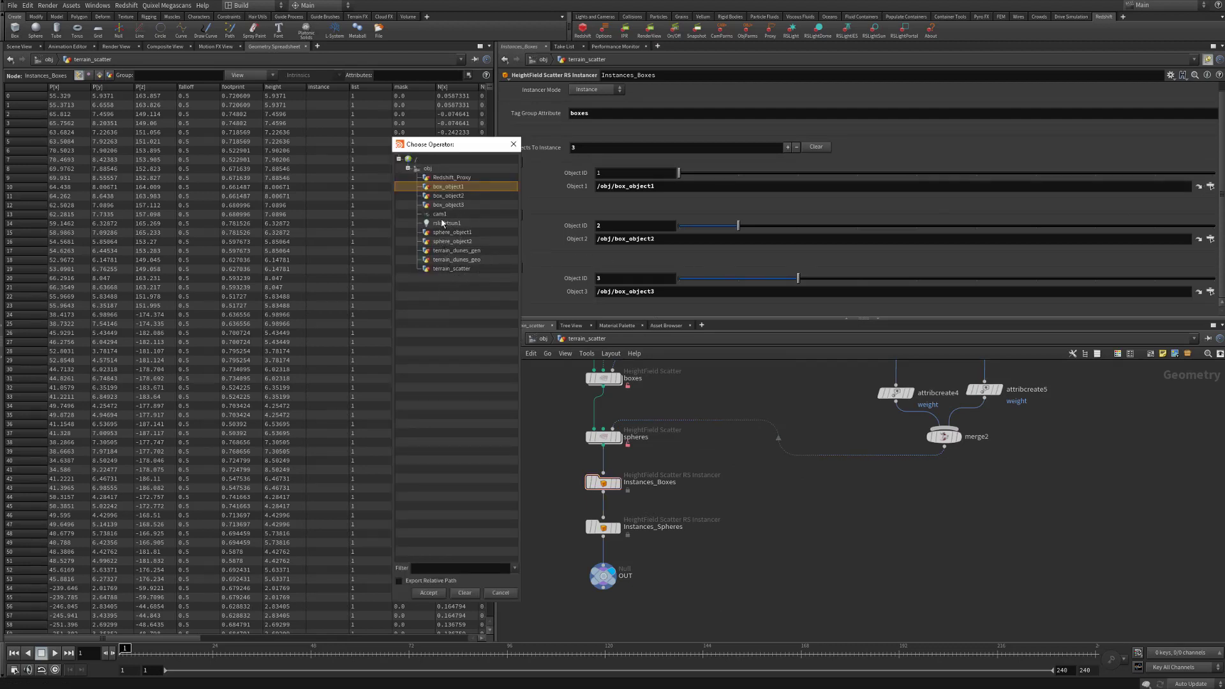
{"action": "left_click", "coordinate": [448, 178]}
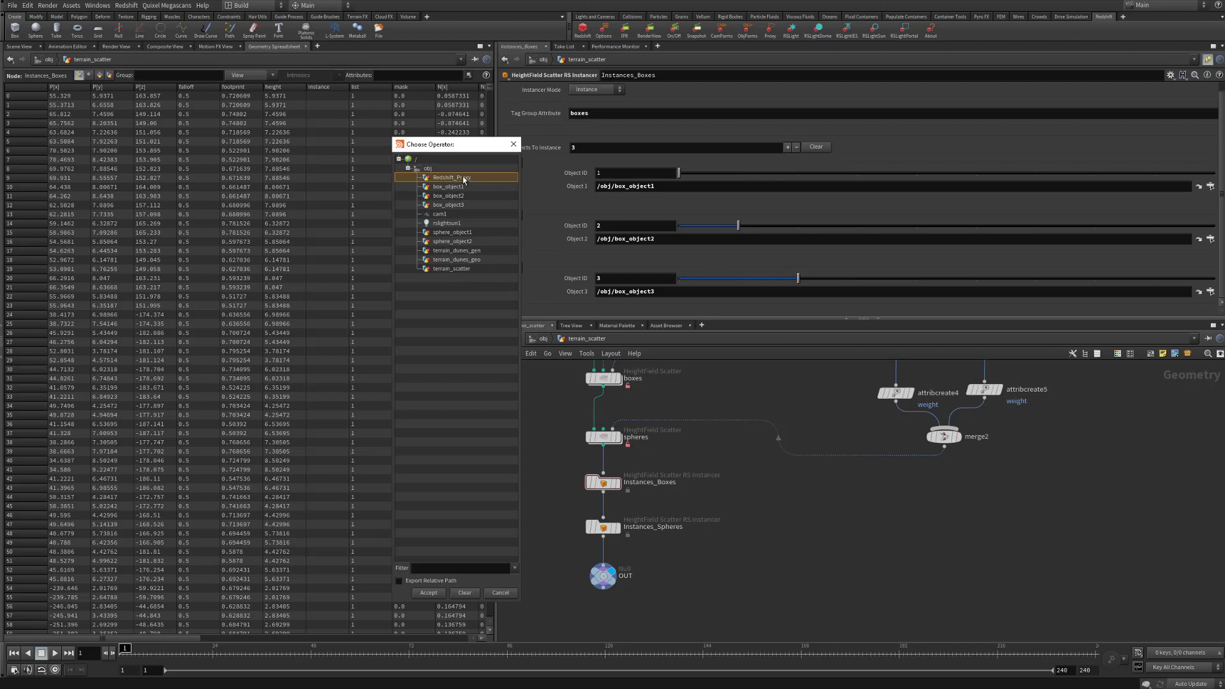
{"action": "double_click", "coordinate": [463, 178]}
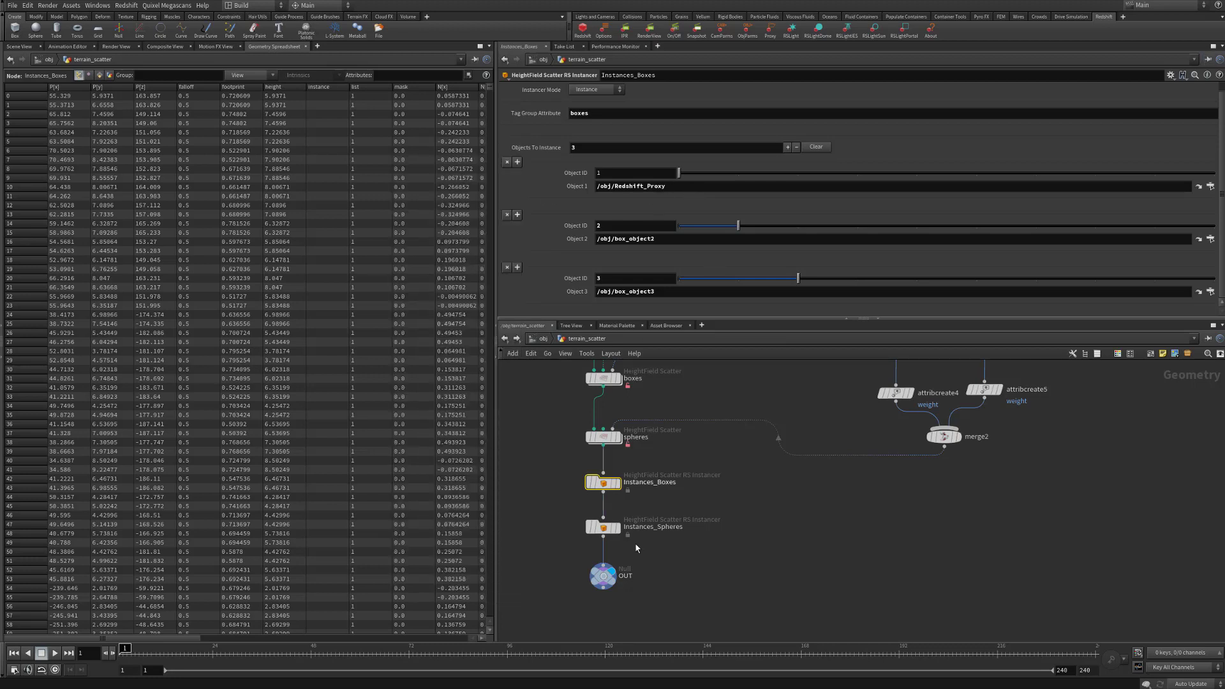
{"action": "double_click", "coordinate": [672, 187]}
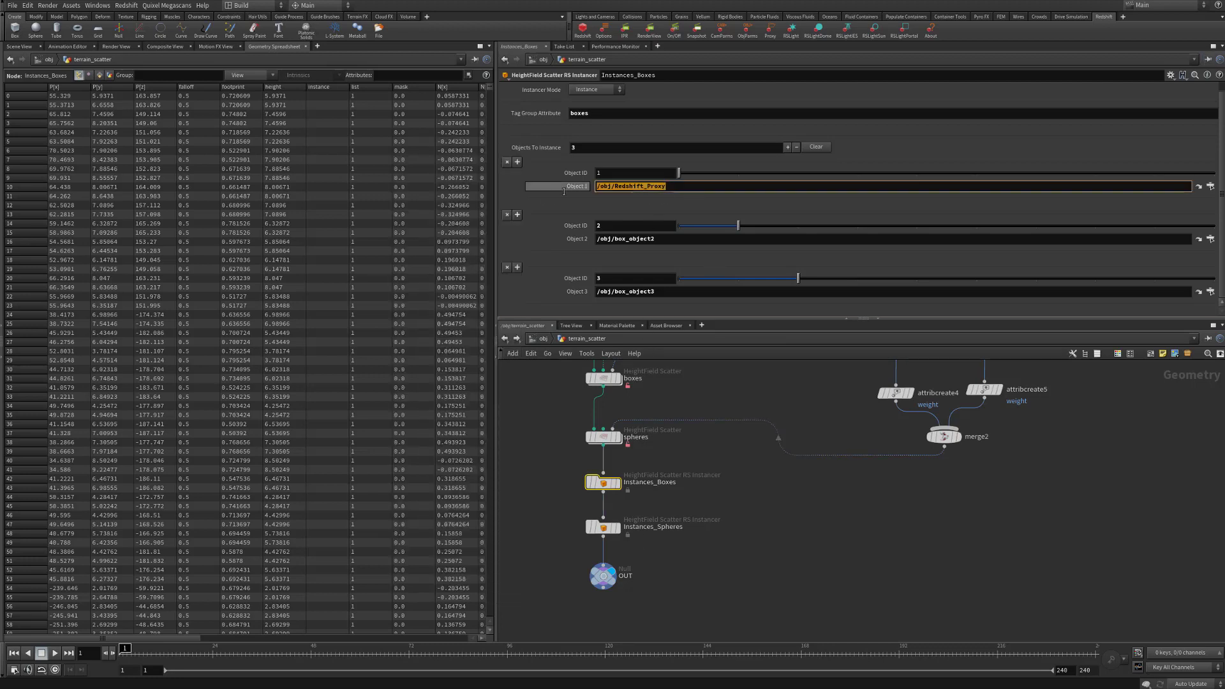
- Set Instances_Boxes to Instance File mode and point Object 1 to $HIP/Proxies/Coast_Live_Oak_Fall.rs
{"action": "left_click", "coordinate": [595, 89]}
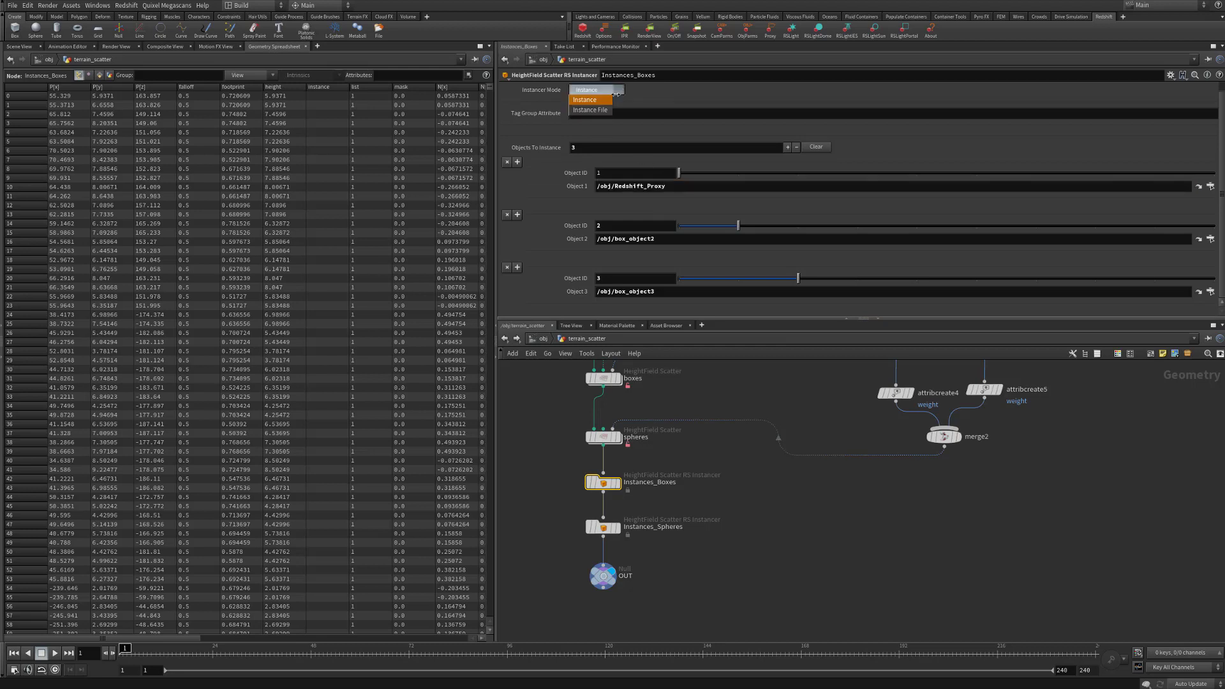
{"action": "left_click", "coordinate": [598, 112]}
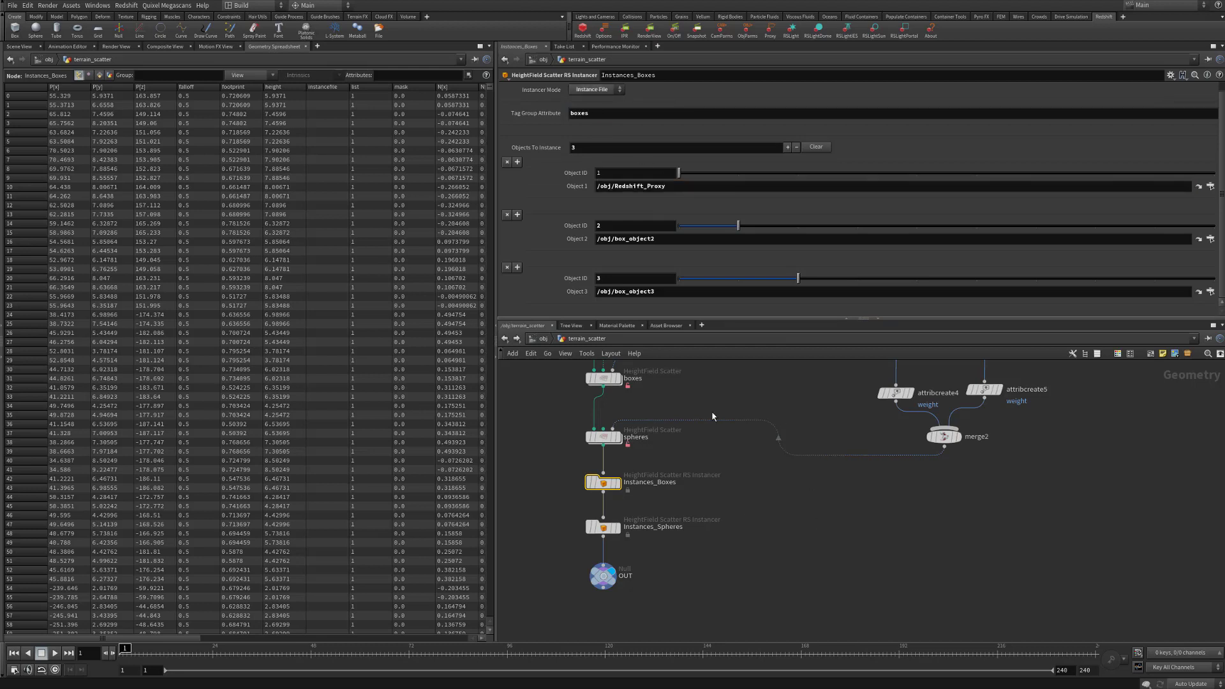
{"action": "double_click", "coordinate": [696, 186]}
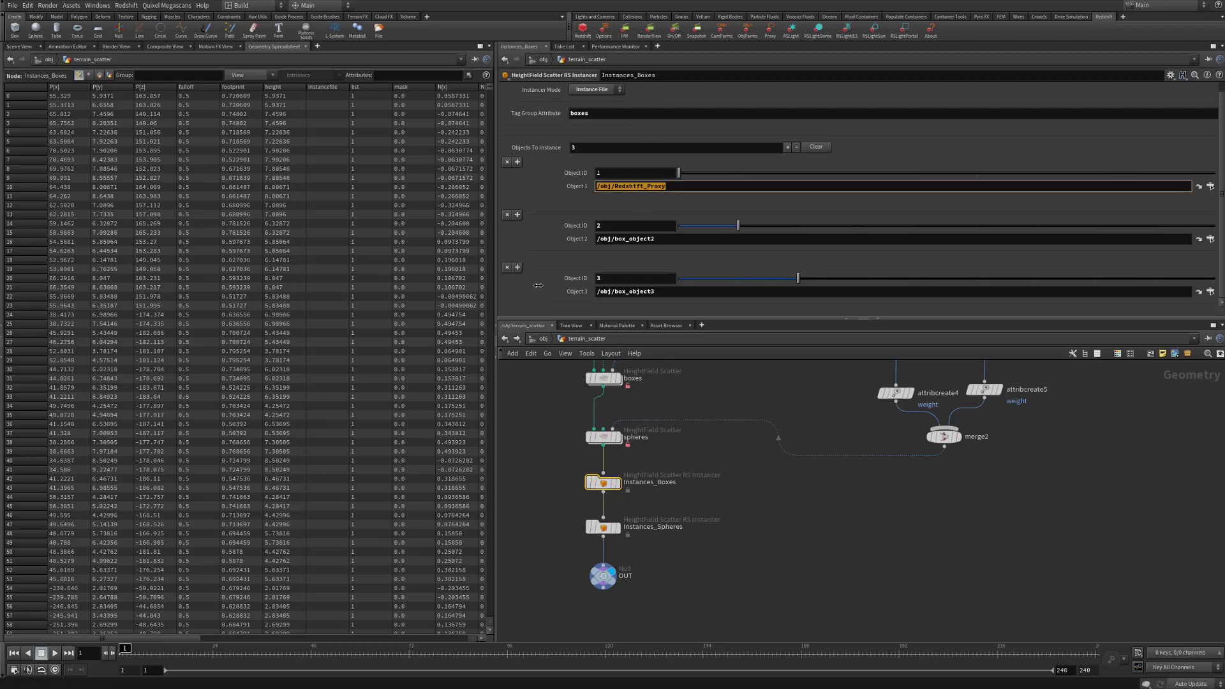
{"action": "type", "text": "$HIP"}
{"action": "key", "text": "Escape"}
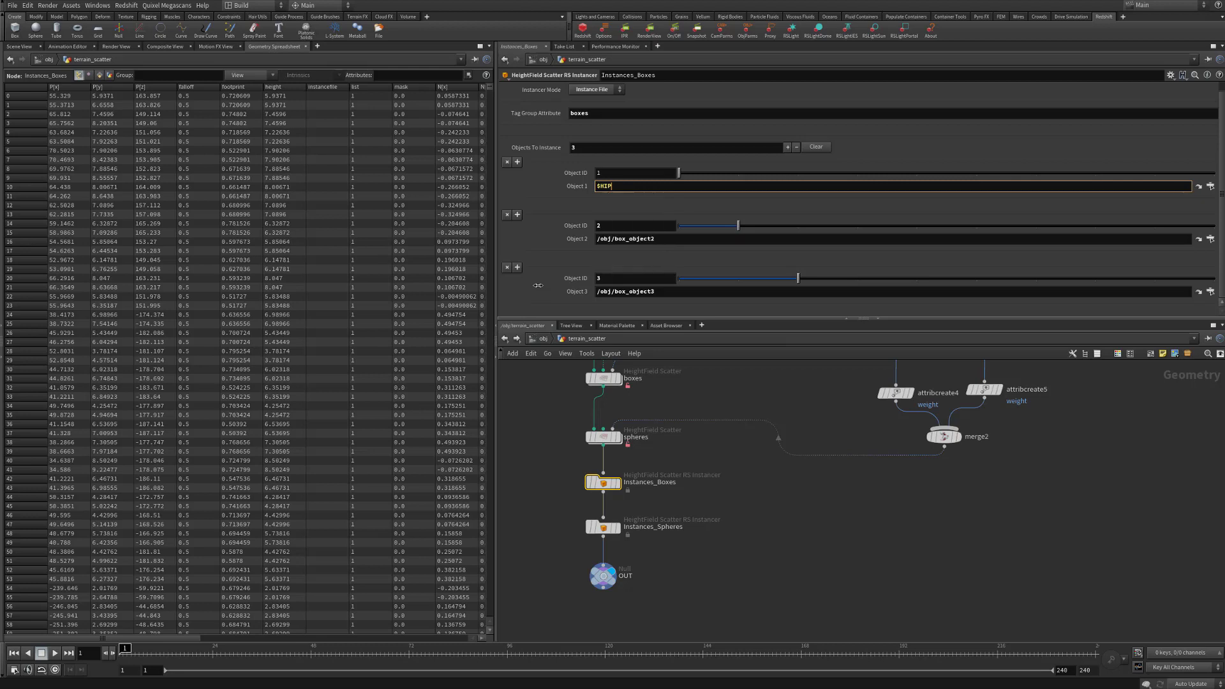
{"action": "key", "text": "Return"}
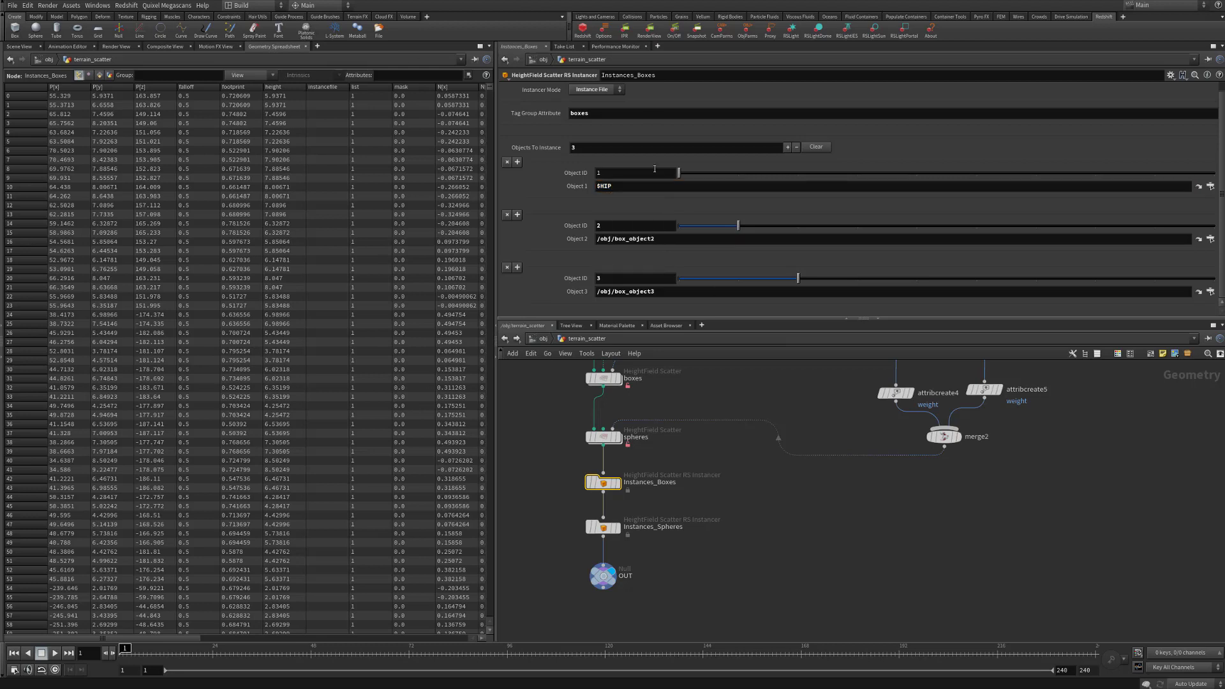
{"action": "left_click", "coordinate": [630, 191]}
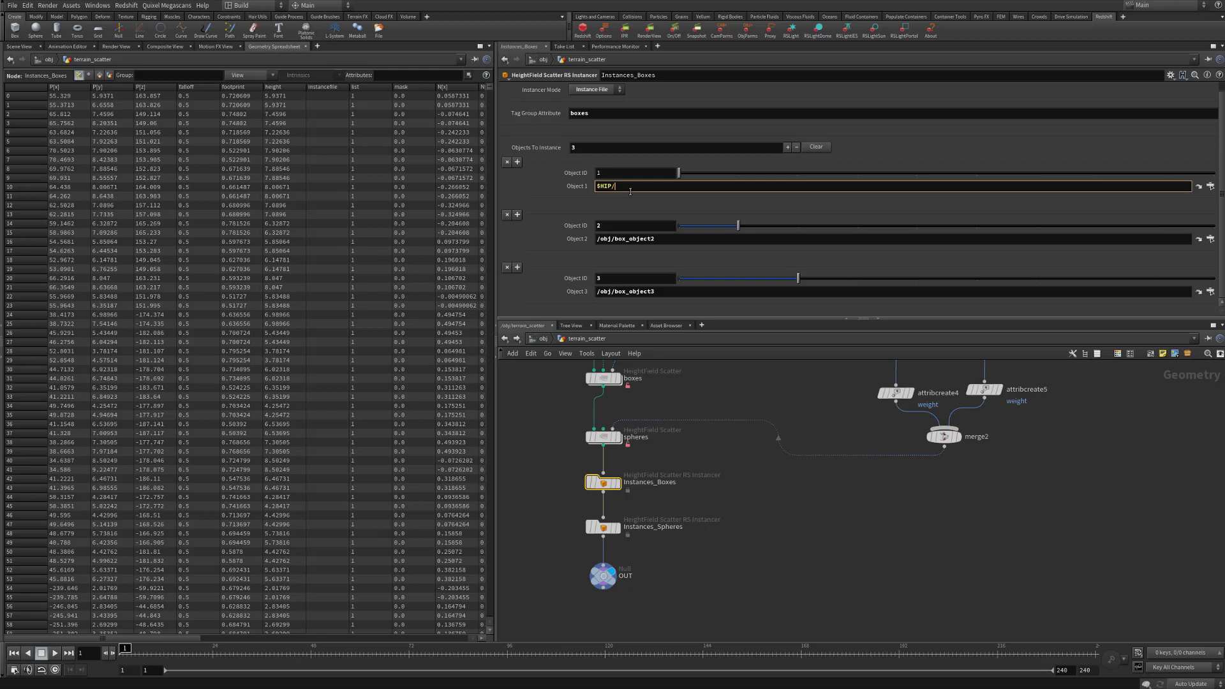
{"action": "type", "text": "Proxie"}
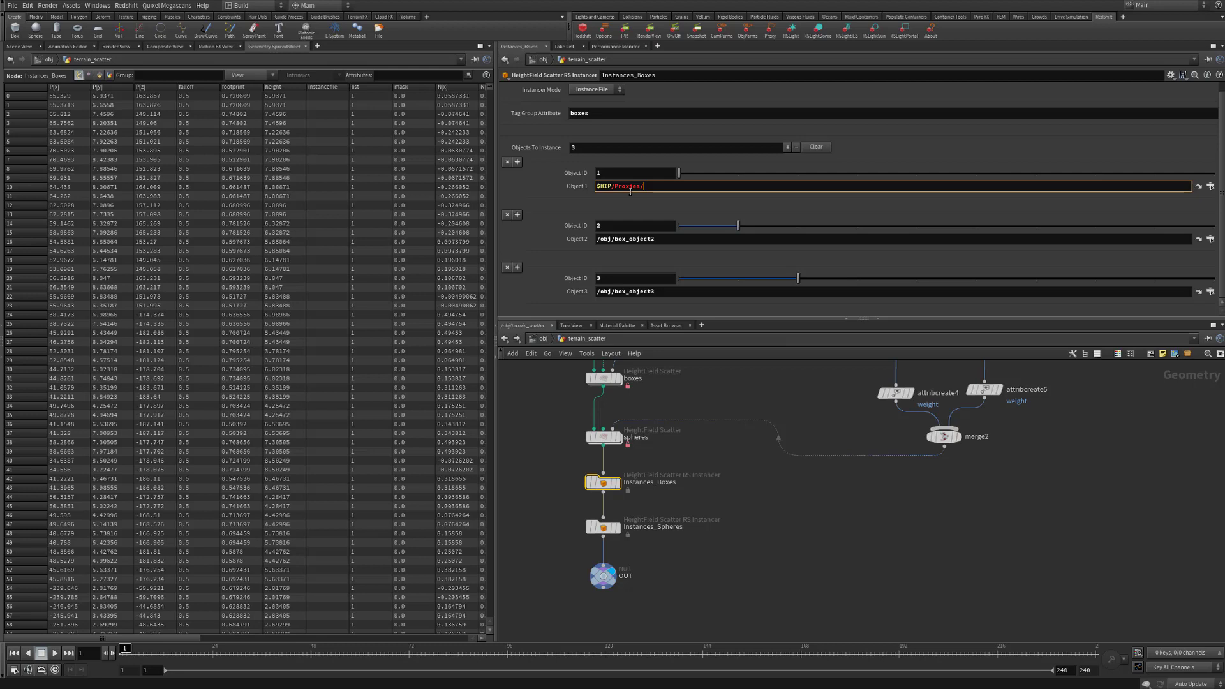
{"action": "type", "text": "s/"}
{"action": "type", "text": "Coast_Live_Oak_Fall.rs"}
{"action": "key", "text": "Return"}
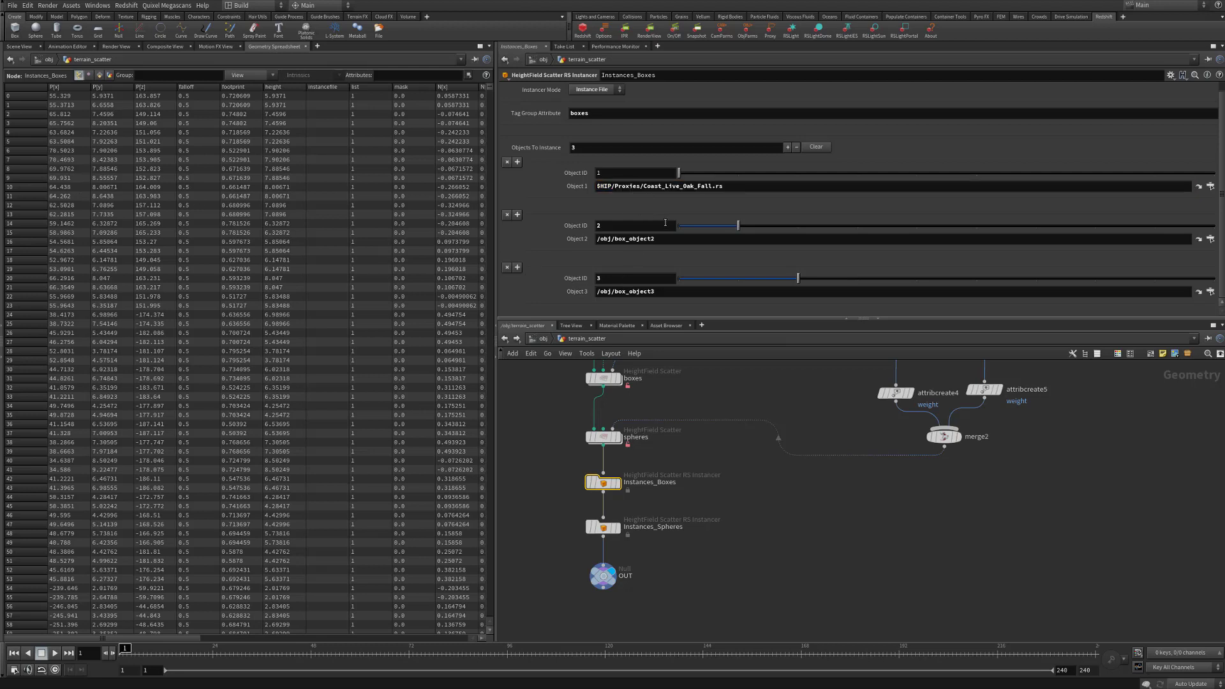
- Check the Proxies folder for the available oak files and set Object 2 to $HIP/Proxies/Coast_Live_Oak_Spring.rs
{"action": "left_click_drag", "start_coordinate": [0, 274], "coordinate": [331, 207]}
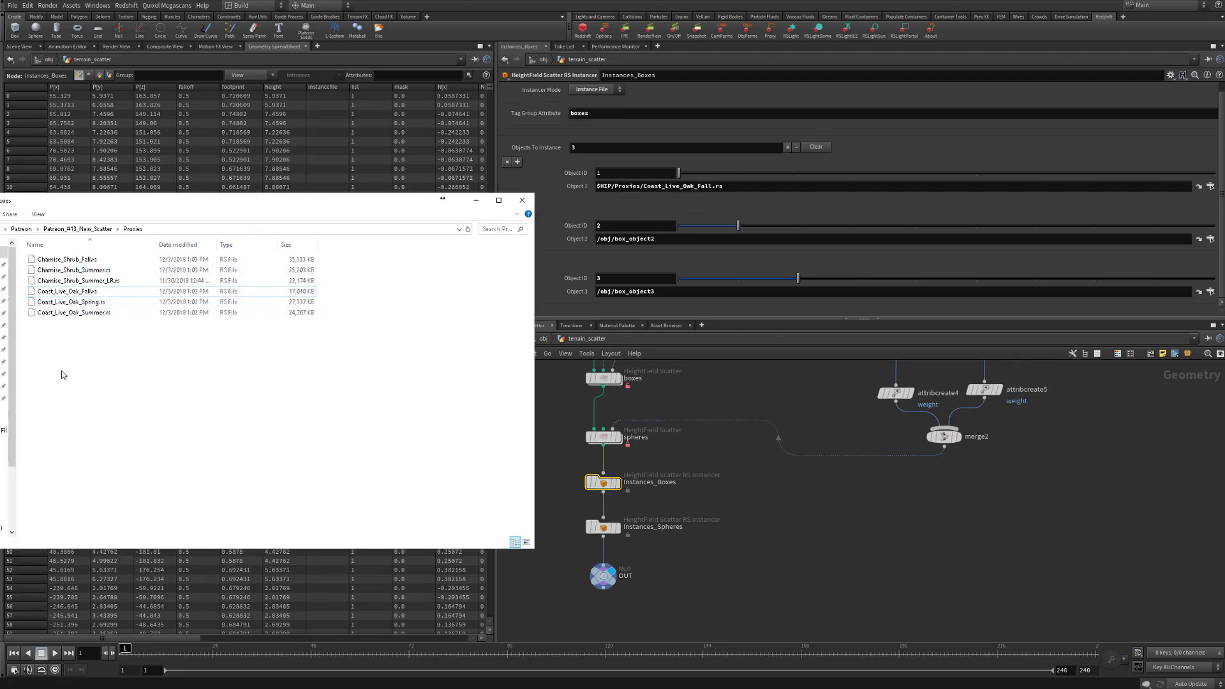
{"action": "left_click_drag", "start_coordinate": [62, 371], "coordinate": [125, 394]}
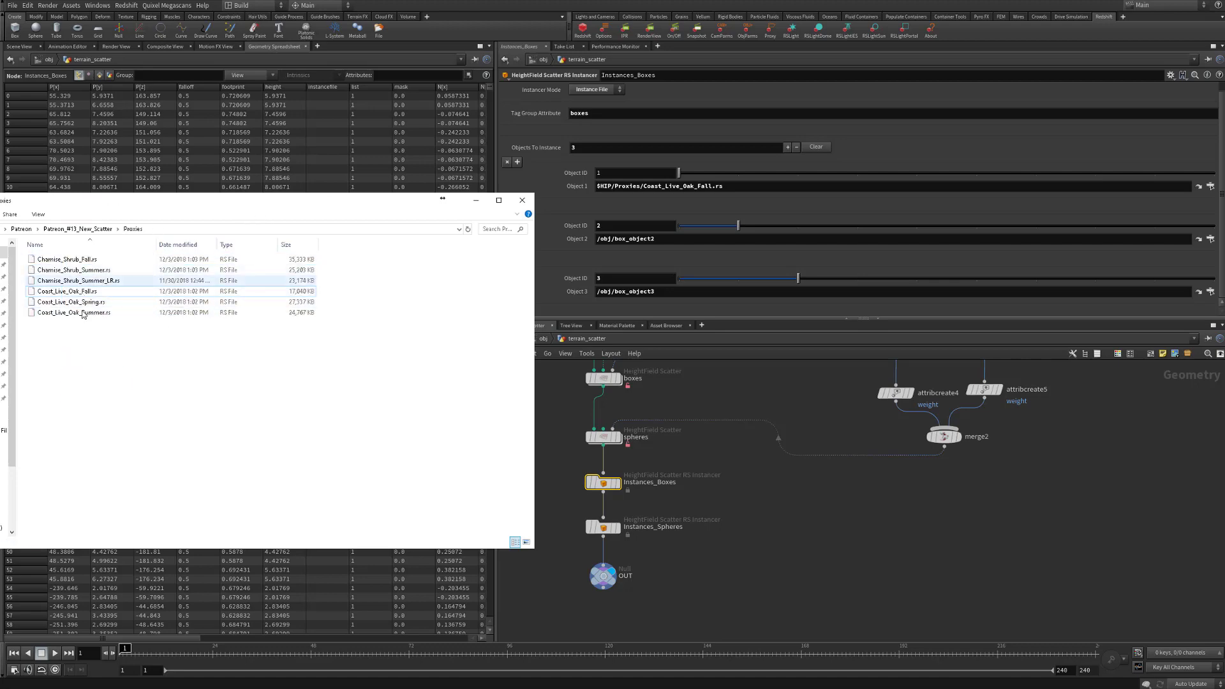
{"action": "left_click_drag", "start_coordinate": [205, 203], "coordinate": [0, 258]}
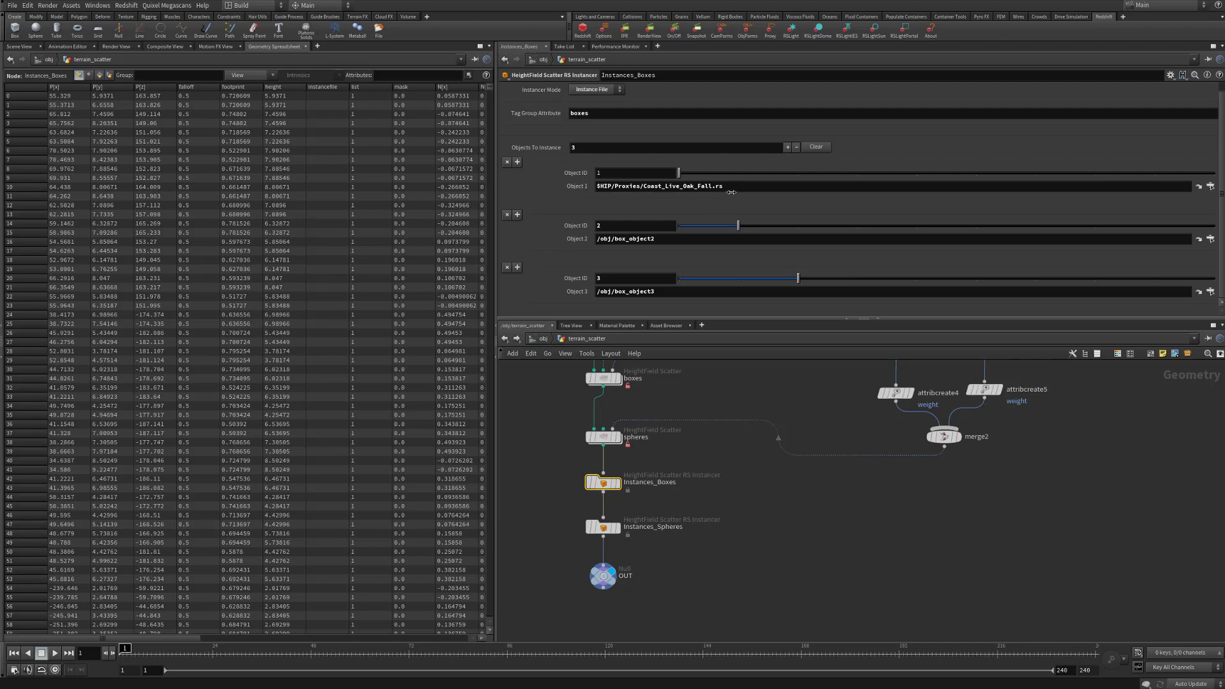
{"action": "left_click_drag", "start_coordinate": [727, 186], "coordinate": [566, 195]}
{"action": "key", "text": "ctrl+c"}
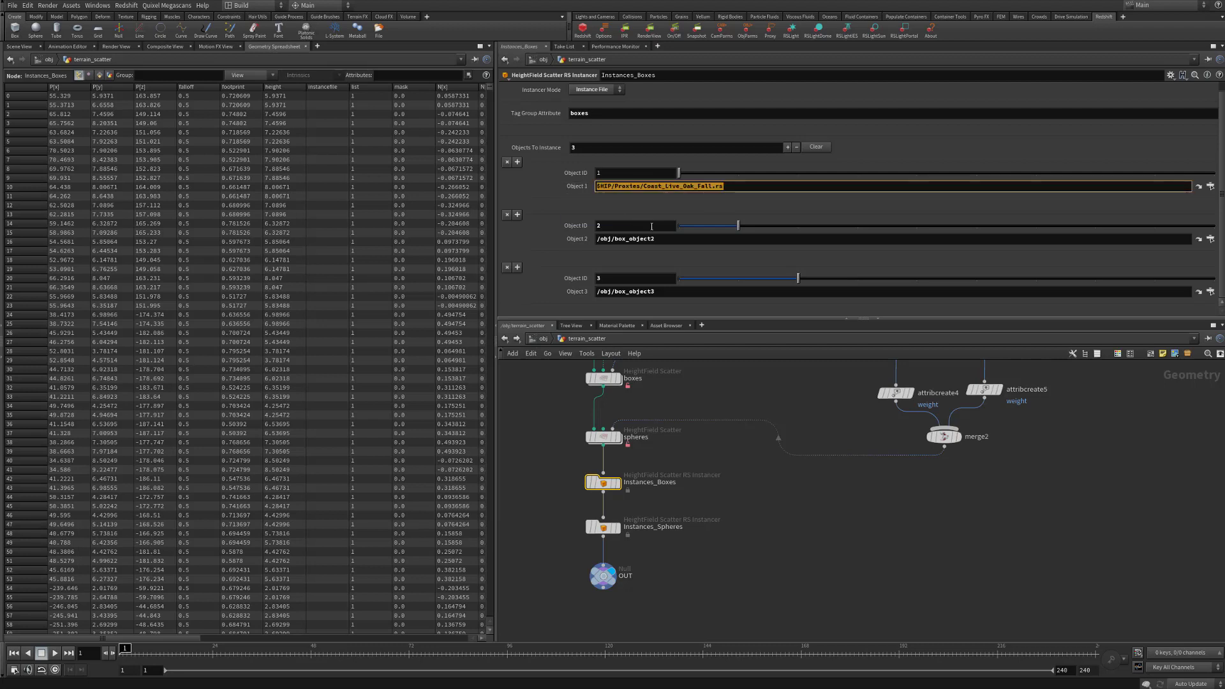
{"action": "left_click_drag", "start_coordinate": [666, 237], "coordinate": [593, 239]}
{"action": "key", "text": "ctrl+v"}
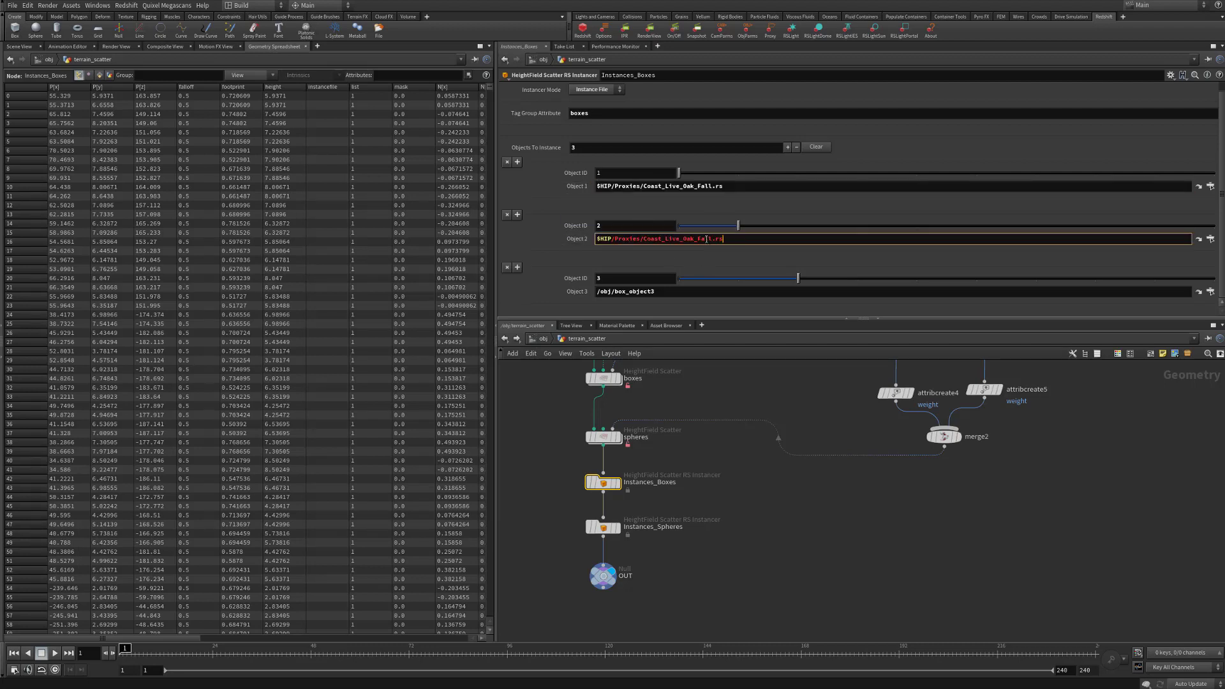
{"action": "left_click", "coordinate": [707, 239]}
{"action": "key", "text": "BackSpace"}
{"action": "key", "text": "BackSpace"}
{"action": "key", "text": "BackSpace"}
{"action": "key", "text": "BackSpace"}
{"action": "type", "text": "Spring"}
{"action": "key", "text": "Return"}
- Reuse the Object 2 path for Object 3 and change it to $HIP/Proxies/Coast_Live_Oak_Fall.rs
{"action": "key", "text": "ctrl+c"}
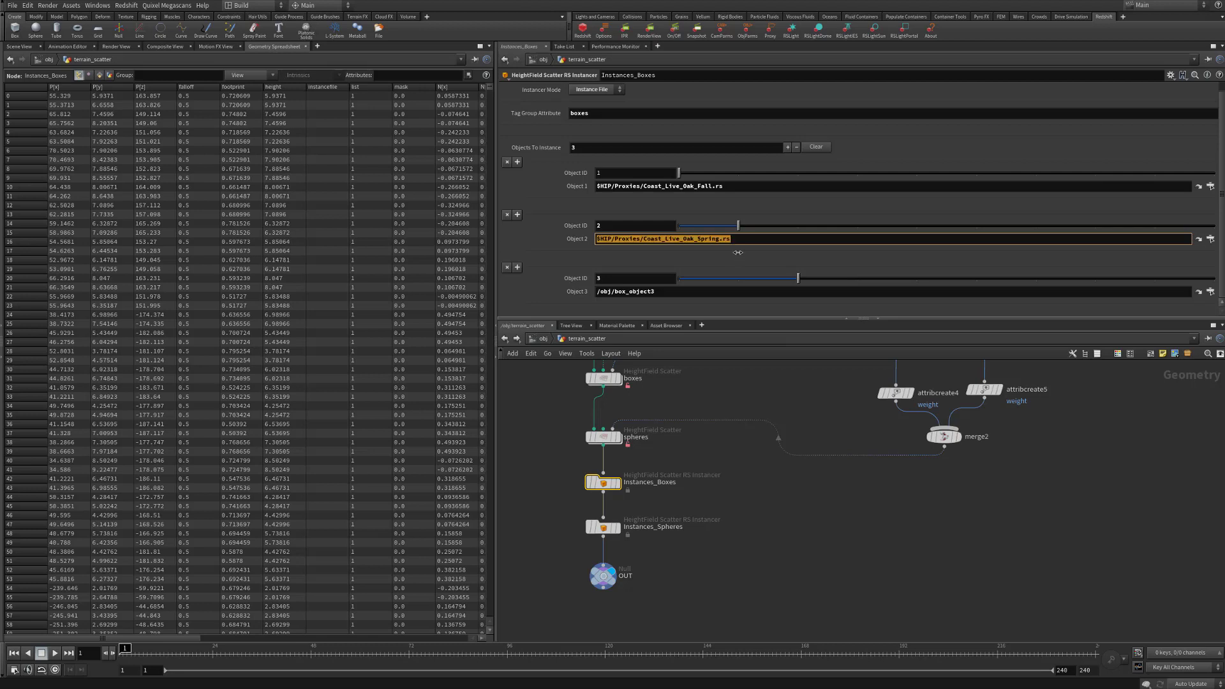
{"action": "left_click_drag", "start_coordinate": [671, 291], "coordinate": [527, 304]}
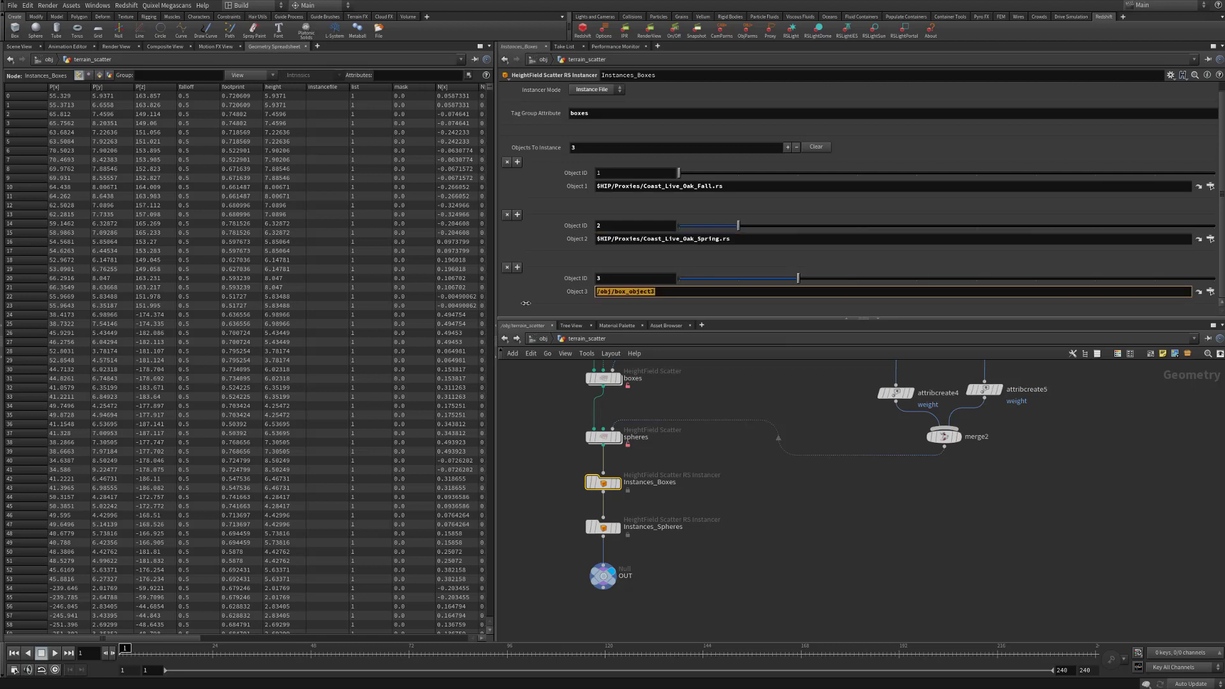
{"action": "key", "text": "ctrl+v"}
{"action": "left_click", "coordinate": [717, 292]}
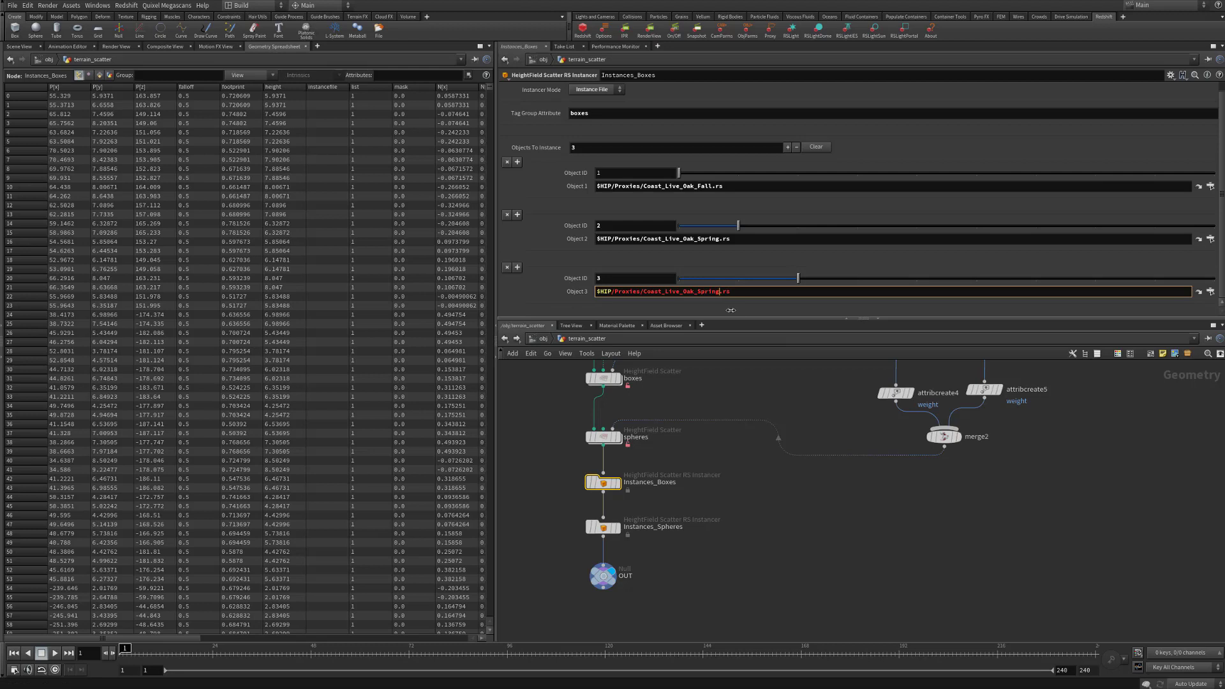
{"action": "key", "text": "BackSpace"}
{"action": "key", "text": "BackSpace"}
{"action": "key", "text": "BackSpace"}
{"action": "key", "text": "BackSpace"}
{"action": "key", "text": "BackSpace"}
{"action": "key", "text": "BackSpace"}
{"action": "type", "text": "F"}
{"action": "key", "text": "Return"}
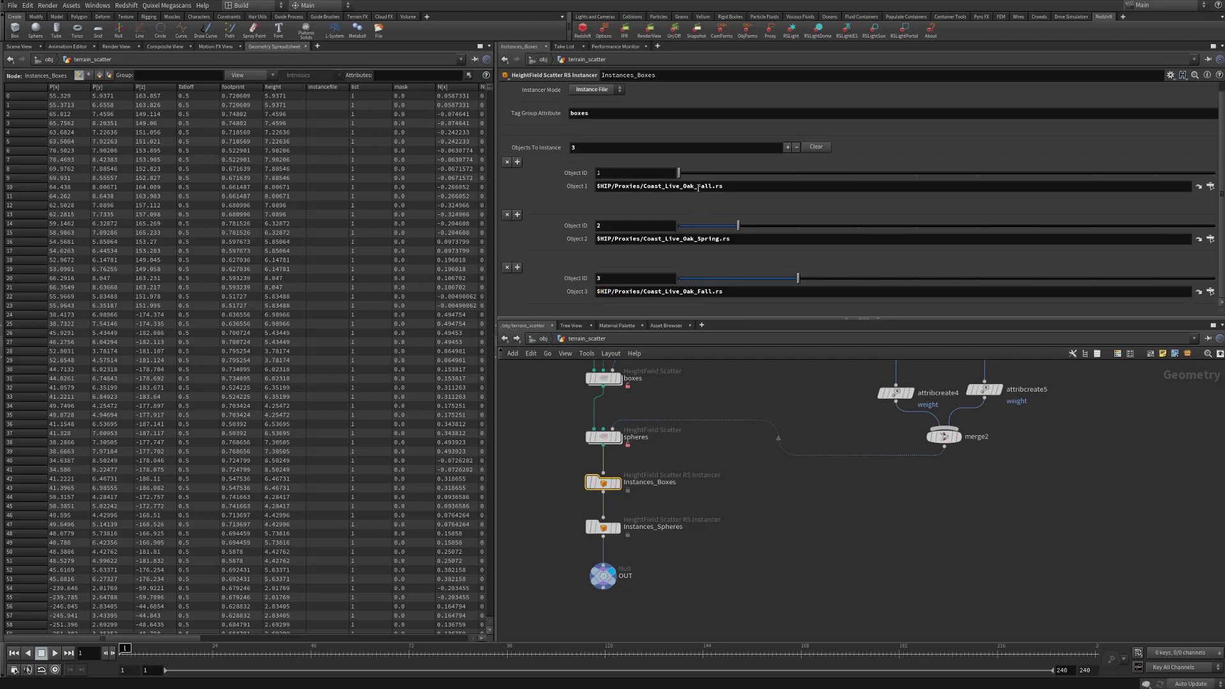
- Change the Object 1 path on Instances_Boxes to $HIP/Proxies/Coast_Live_Oak_Summer.rs
{"action": "left_click", "coordinate": [698, 187]}
{"action": "left_click_drag", "start_coordinate": [699, 187], "coordinate": [661, 187]}
{"action": "left_click", "coordinate": [715, 186]}
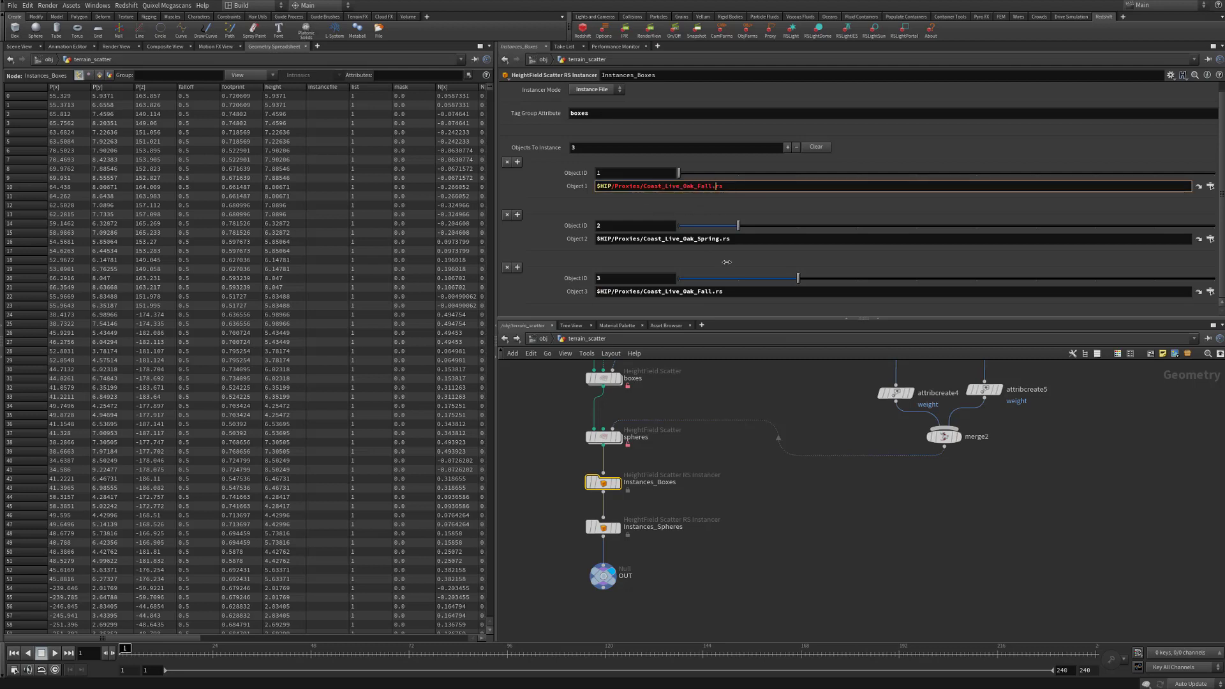
{"action": "key", "text": "BackSpace"}
{"action": "key", "text": "BackSpace"}
{"action": "key", "text": "BackSpace"}
{"action": "key", "text": "BackSpace"}
{"action": "type", "text": "Summer"}
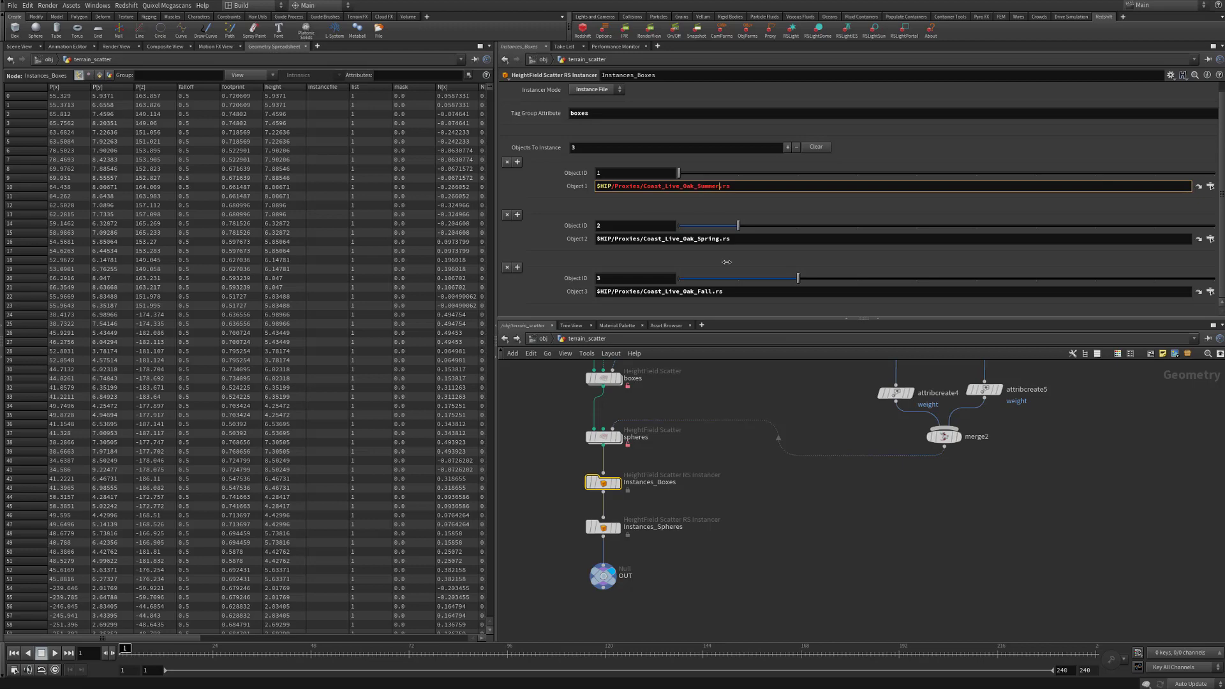
{"action": "key", "text": "Return"}
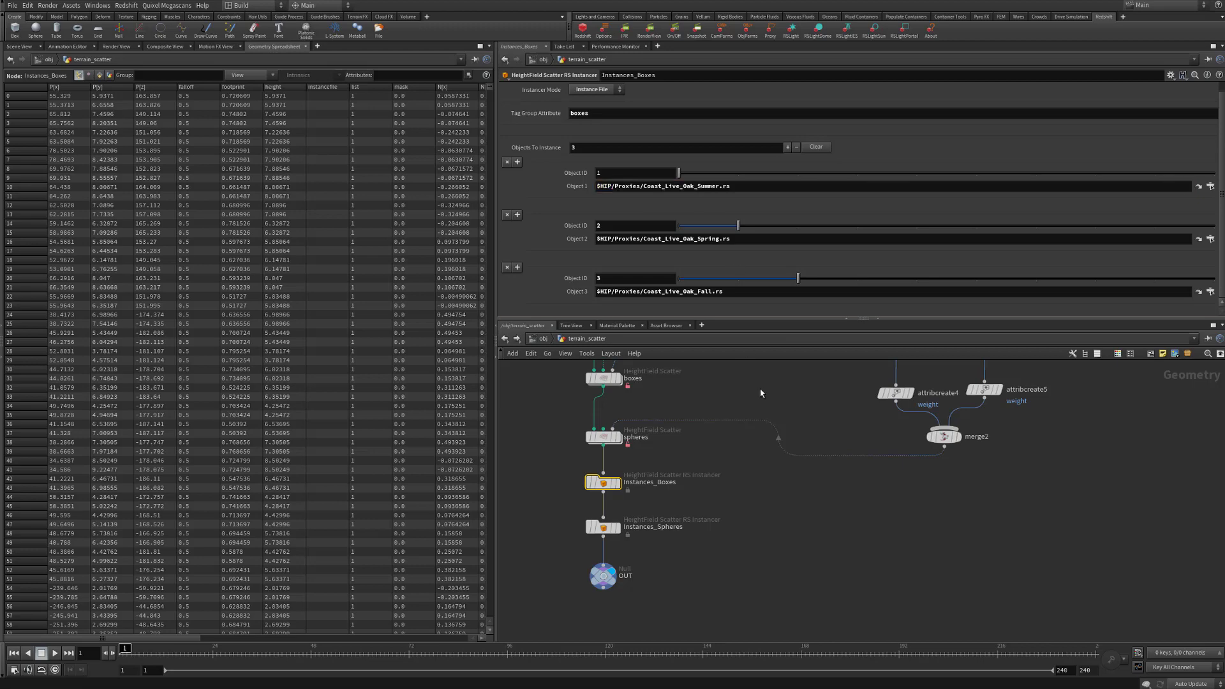
- Set Instances_Spheres to Instance File mode and point Object 1 to $HIP/Proxies/Chamise_Shrub_Summer.rs
{"action": "left_click", "coordinate": [607, 526]}
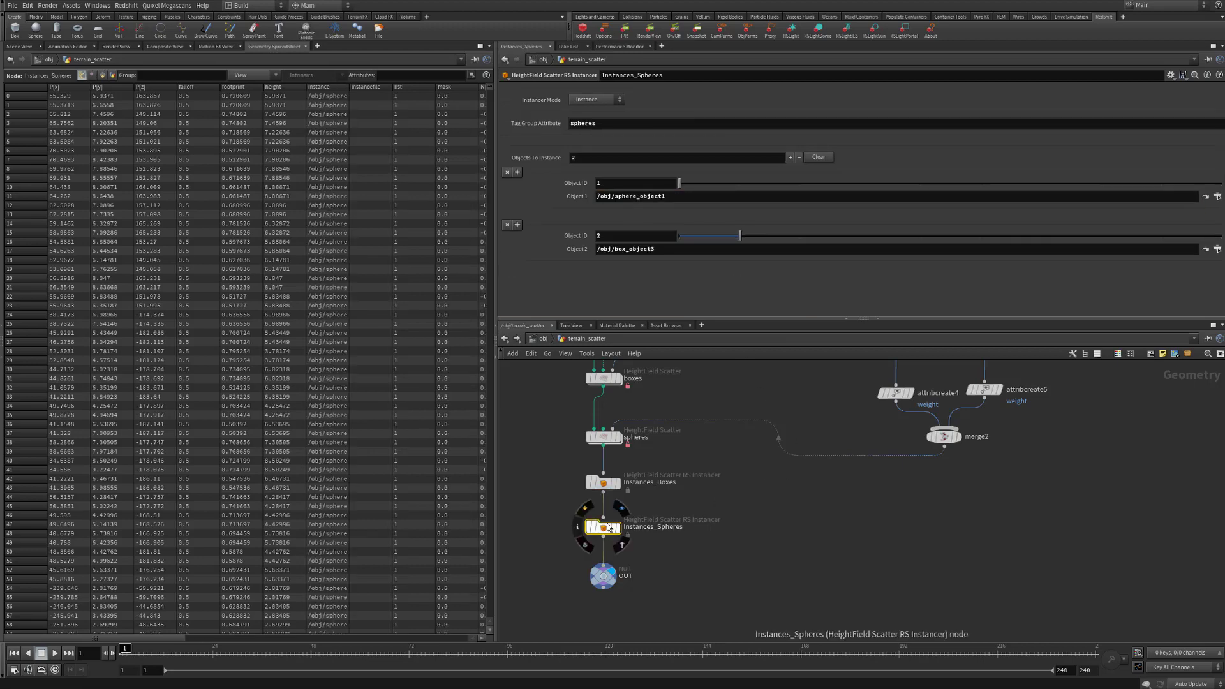
{"action": "left_click_drag", "start_coordinate": [538, 502], "coordinate": [512, 537]}
{"action": "left_click", "coordinate": [595, 100]}
{"action": "left_click", "coordinate": [592, 109]}
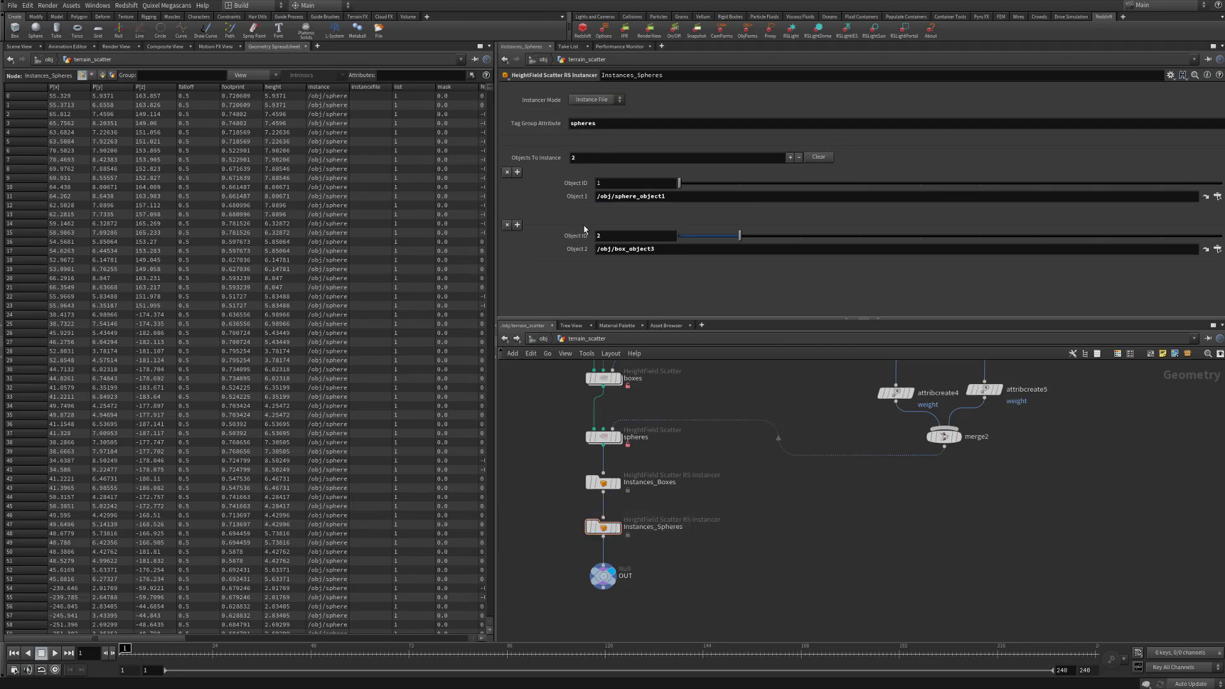
{"action": "double_click", "coordinate": [692, 197]}
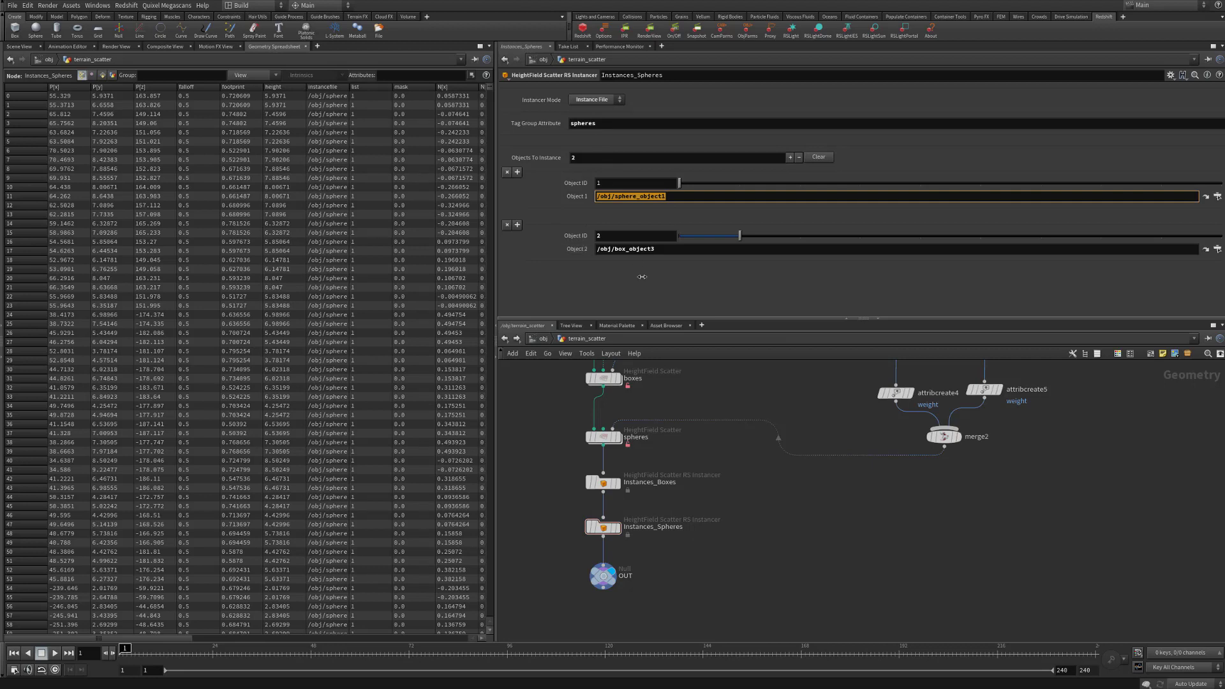
{"action": "type", "text": "$HIP/Proxies/Coast_Live_Oak_Spring.rs"}
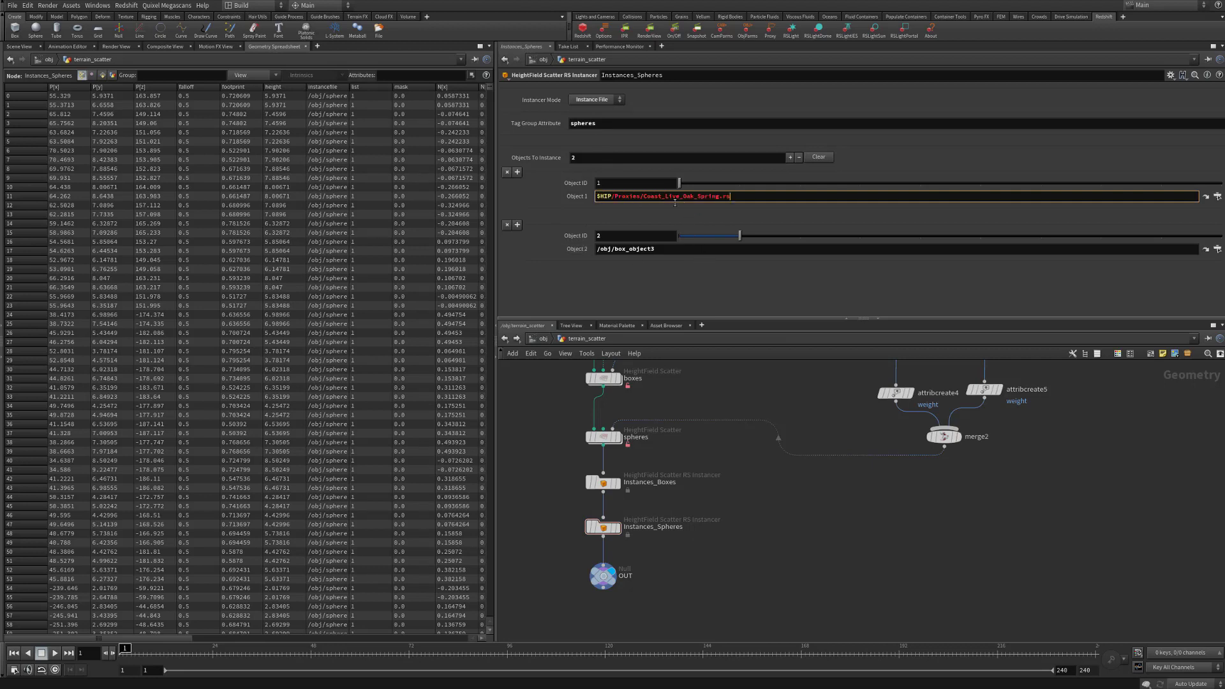
{"action": "left_click_drag", "start_coordinate": [644, 198], "coordinate": [720, 198]}
{"action": "type", "text": "Chamise_Shrub_Summer"}
{"action": "key", "text": "Return"}
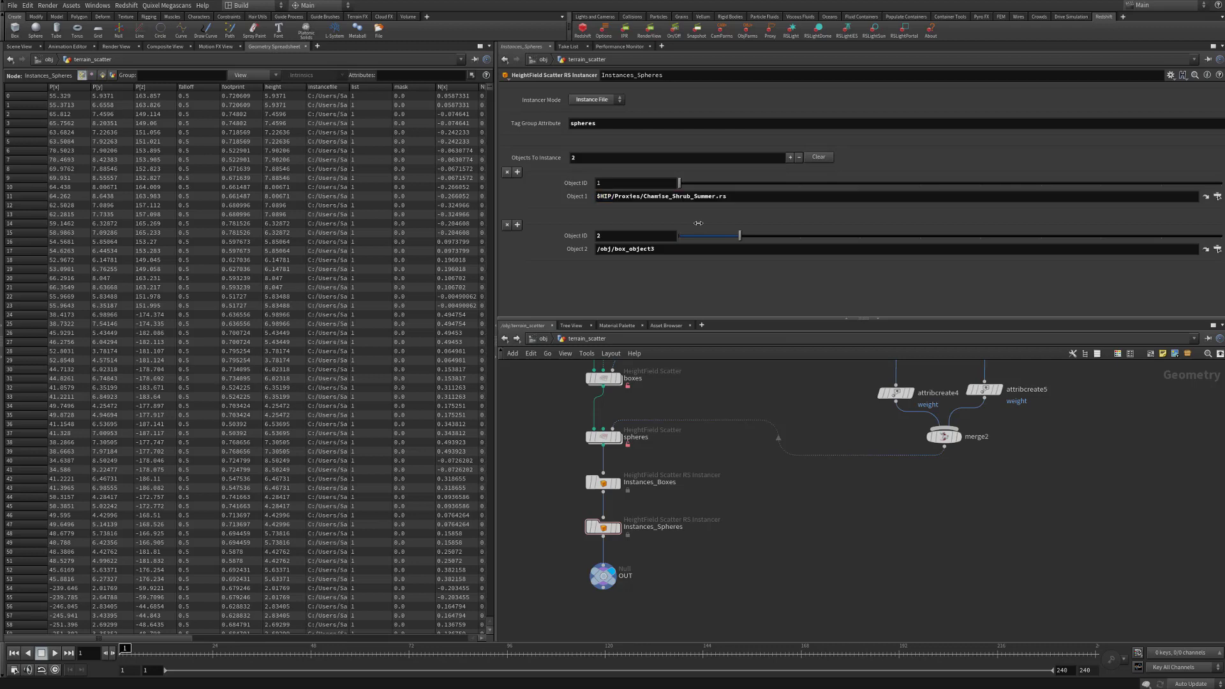
- Reuse the Object 1 path for Object 2 on Instances_Spheres and change it to $HIP/Proxies/Chamise_Shrub_Fall.rs
{"action": "left_click", "coordinate": [733, 200]}
{"action": "key", "text": "ctrl+a"}
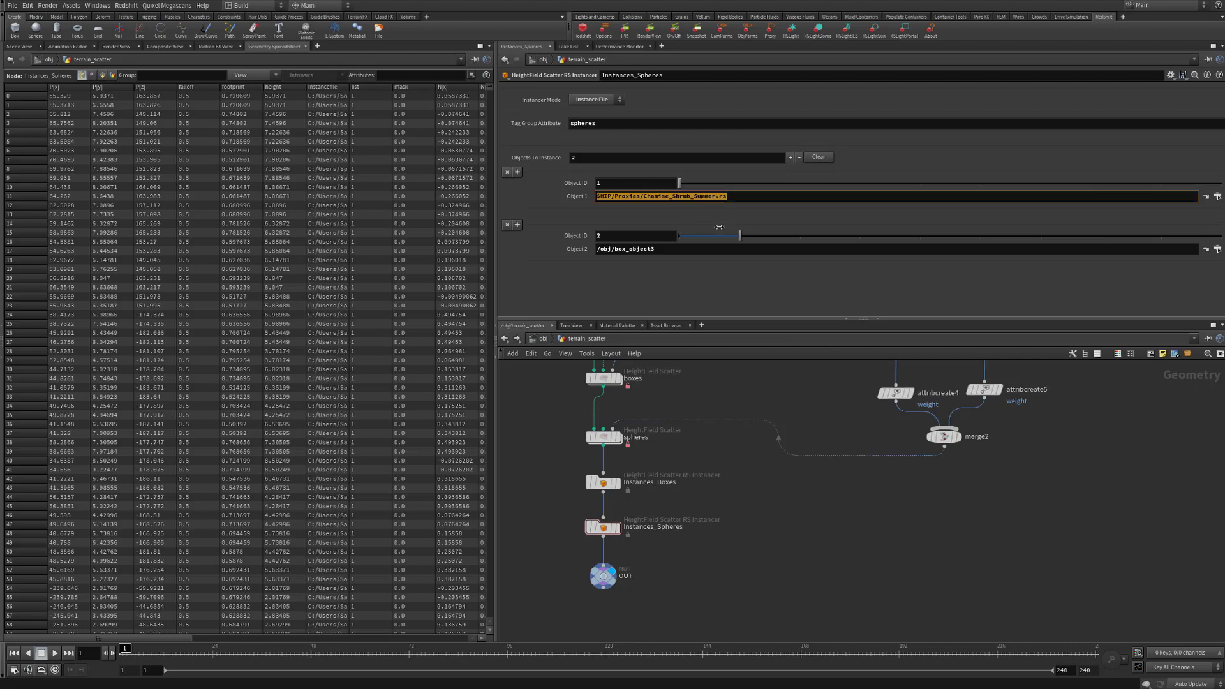
{"action": "key", "text": "ctrl+c"}
{"action": "double_click", "coordinate": [631, 249]}
{"action": "key", "text": "ctrl+v"}
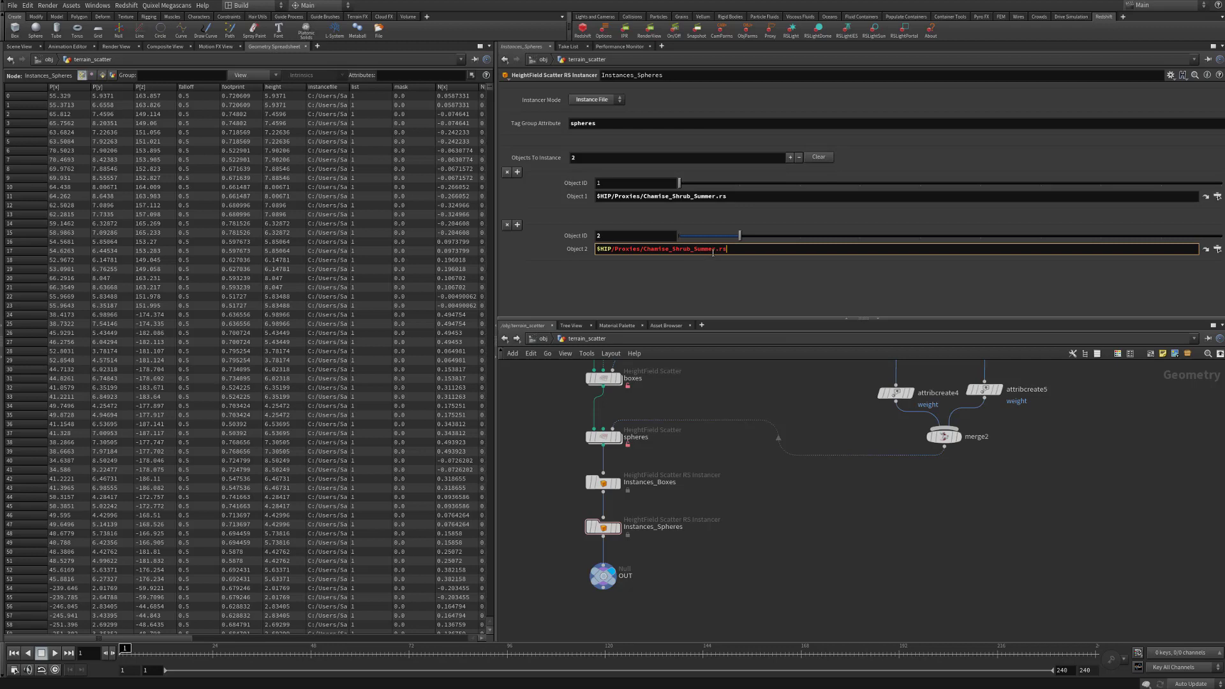
{"action": "key", "text": "BackSpace"}
{"action": "key", "text": "BackSpace"}
{"action": "key", "text": "BackSpace"}
{"action": "key", "text": "BackSpace"}
{"action": "key", "text": "BackSpace"}
{"action": "type", "text": "Fall"}
{"action": "key", "text": "Return"}
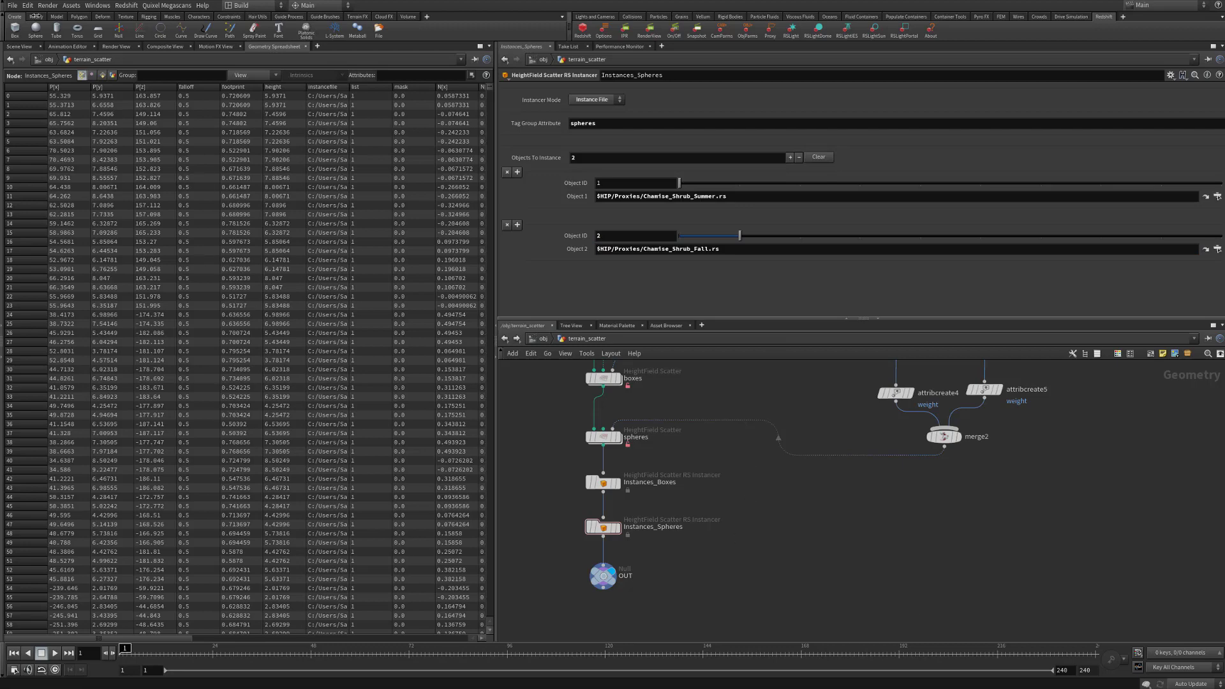
- Save the scene and start a new Redshift IPR render of the scattered proxies
{"action": "left_click", "coordinate": [12, 5]}
{"action": "left_click", "coordinate": [19, 54]}
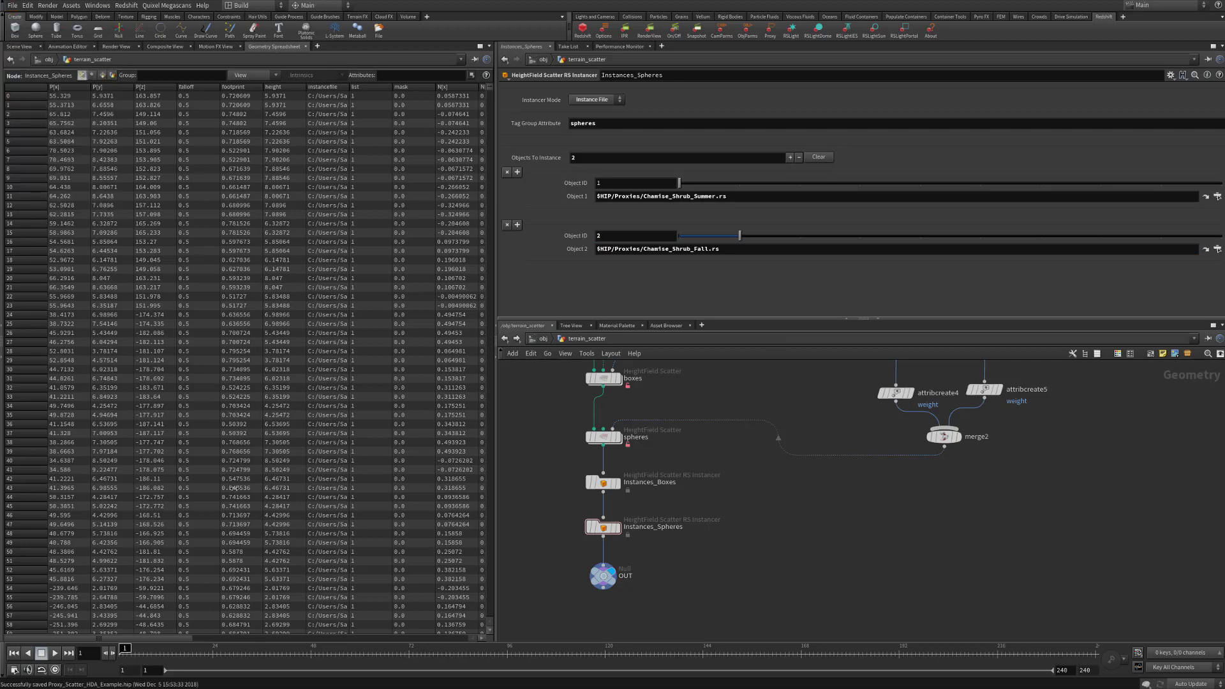
{"action": "left_click_drag", "start_coordinate": [519, 533], "coordinate": [387, 108]}
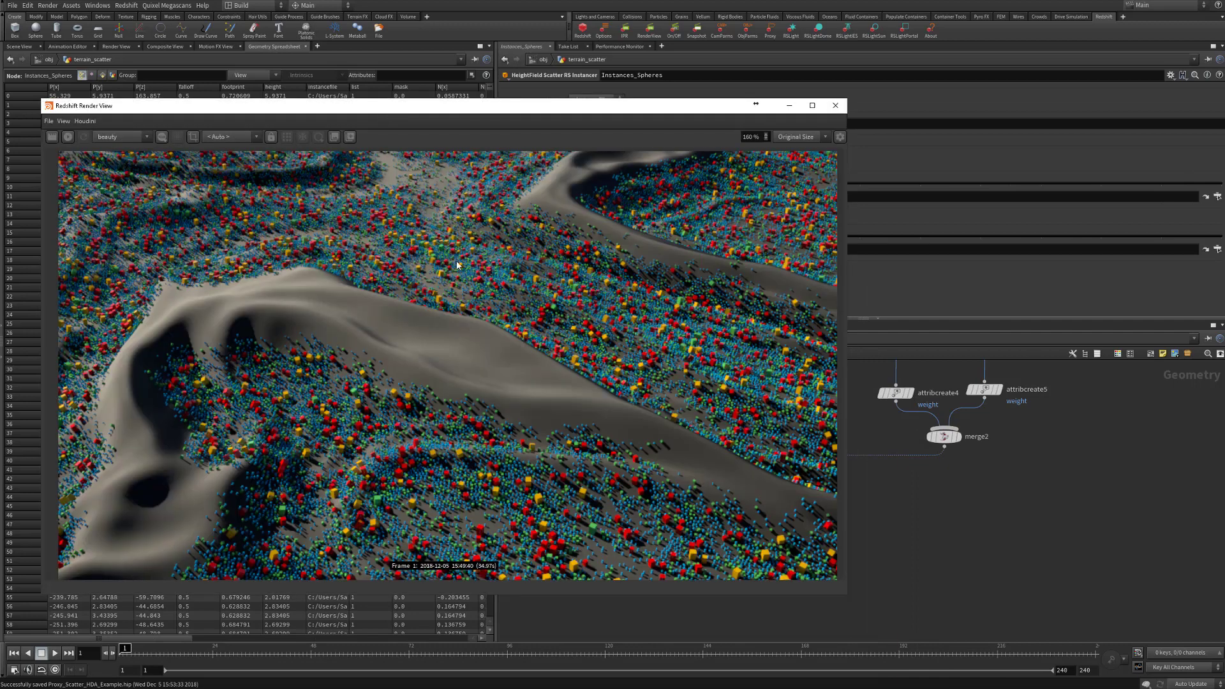
{"action": "left_click_drag", "start_coordinate": [529, 107], "coordinate": [538, 584]}
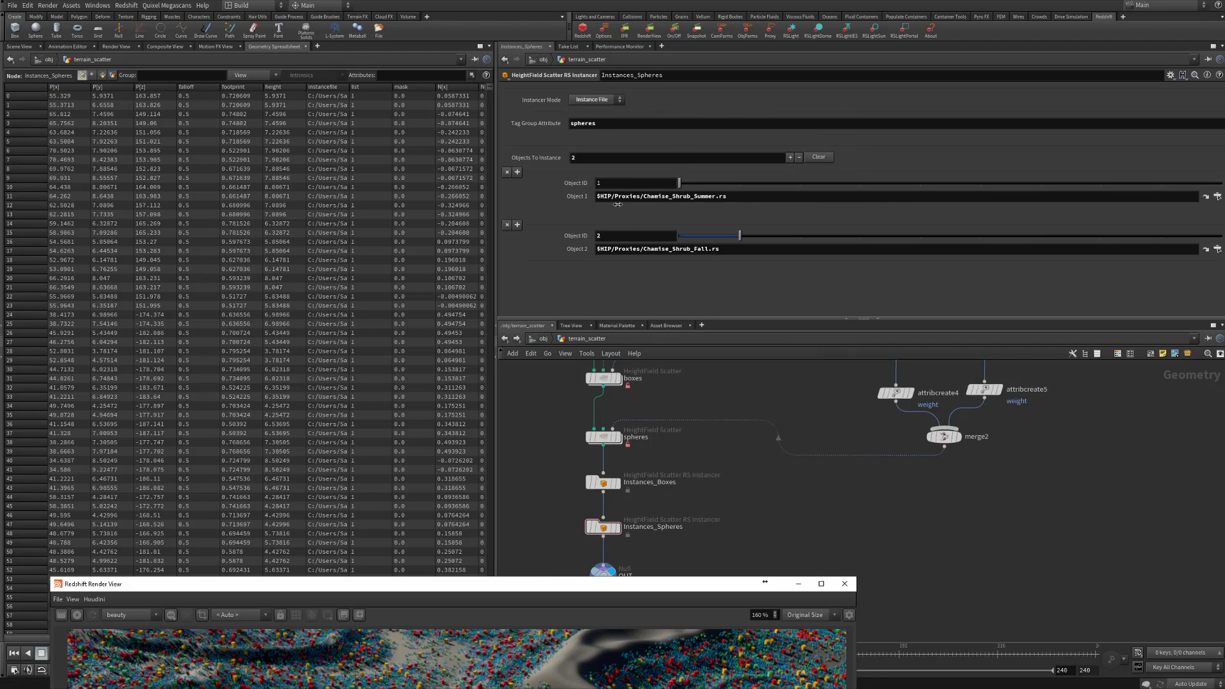
{"action": "left_click", "coordinate": [543, 339]}
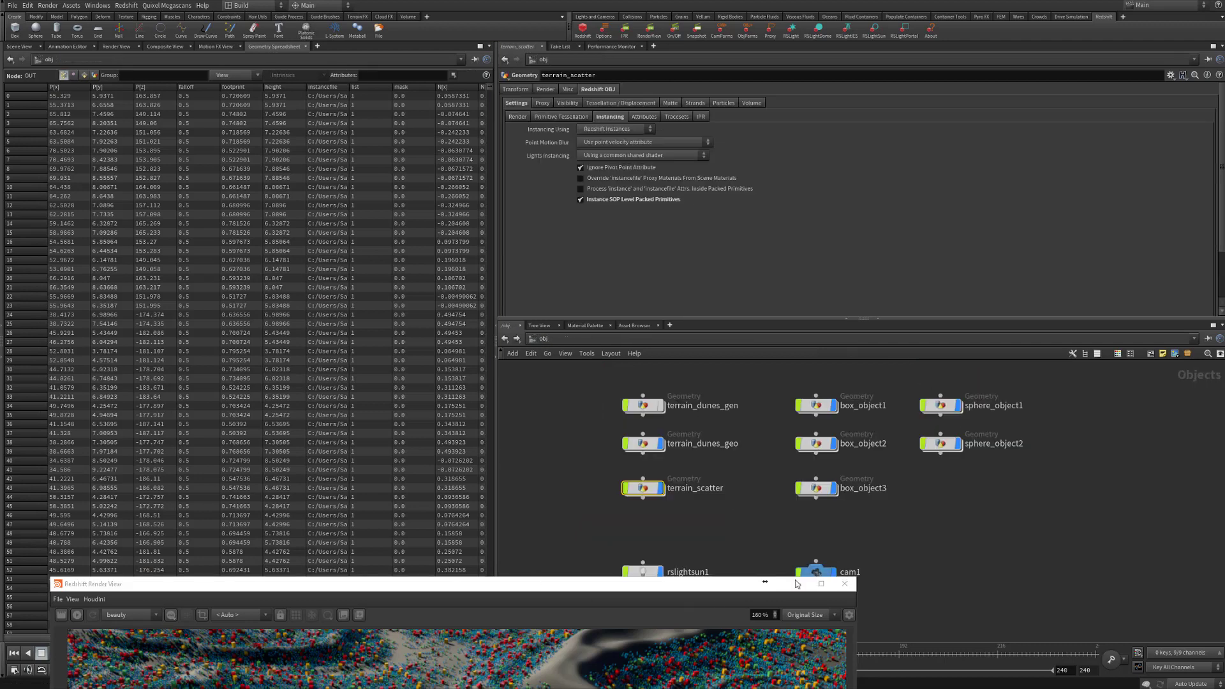
{"action": "mouse_move", "coordinate": [647, 492]}
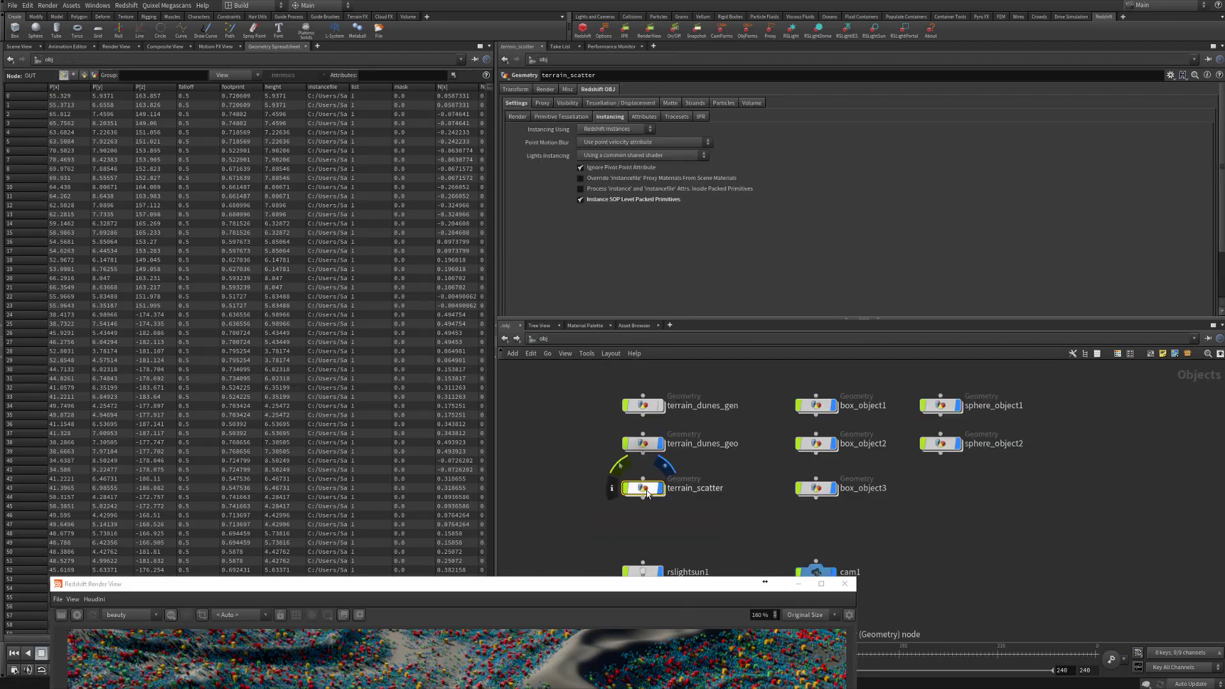
{"action": "double_click", "coordinate": [646, 490]}
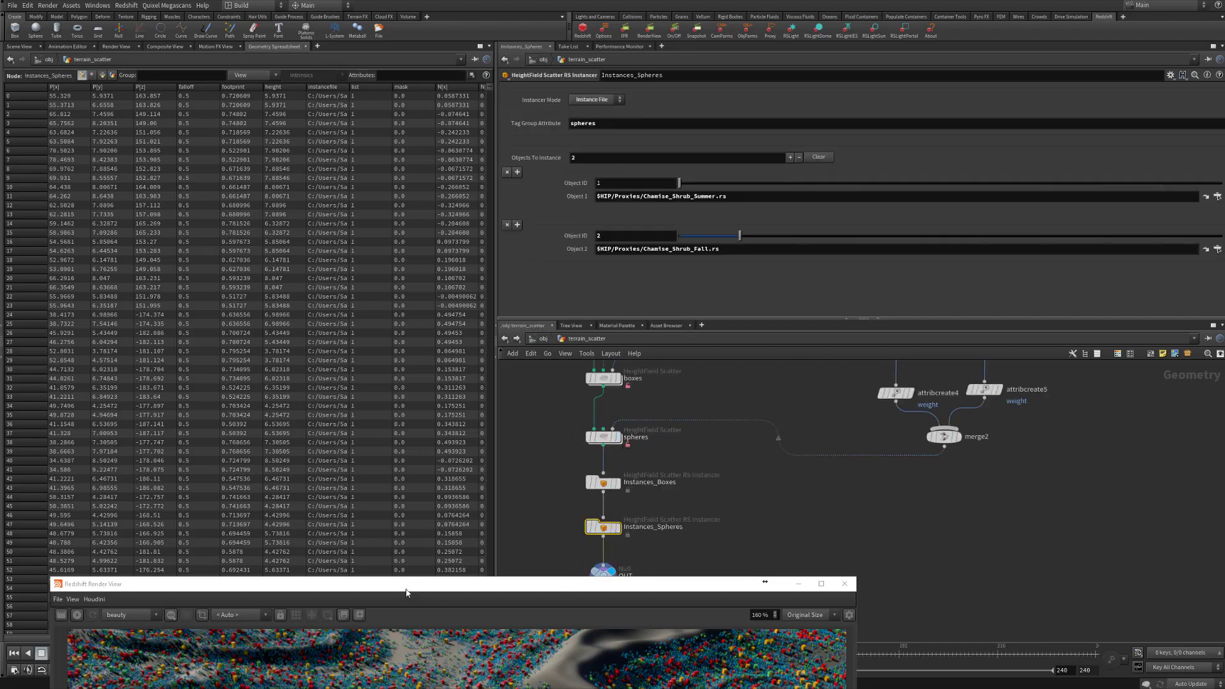
{"action": "left_click_drag", "start_coordinate": [406, 592], "coordinate": [383, 162]}
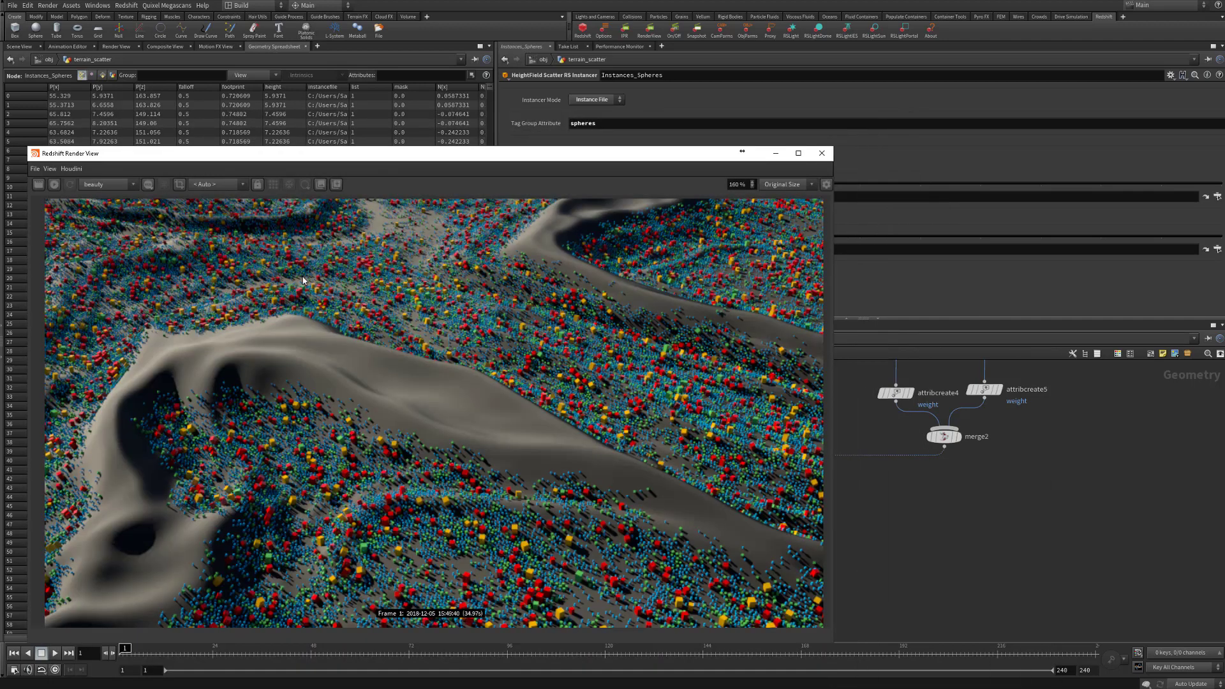
{"action": "left_click", "coordinate": [55, 185]}
{"action": "left_click", "coordinate": [55, 185]}
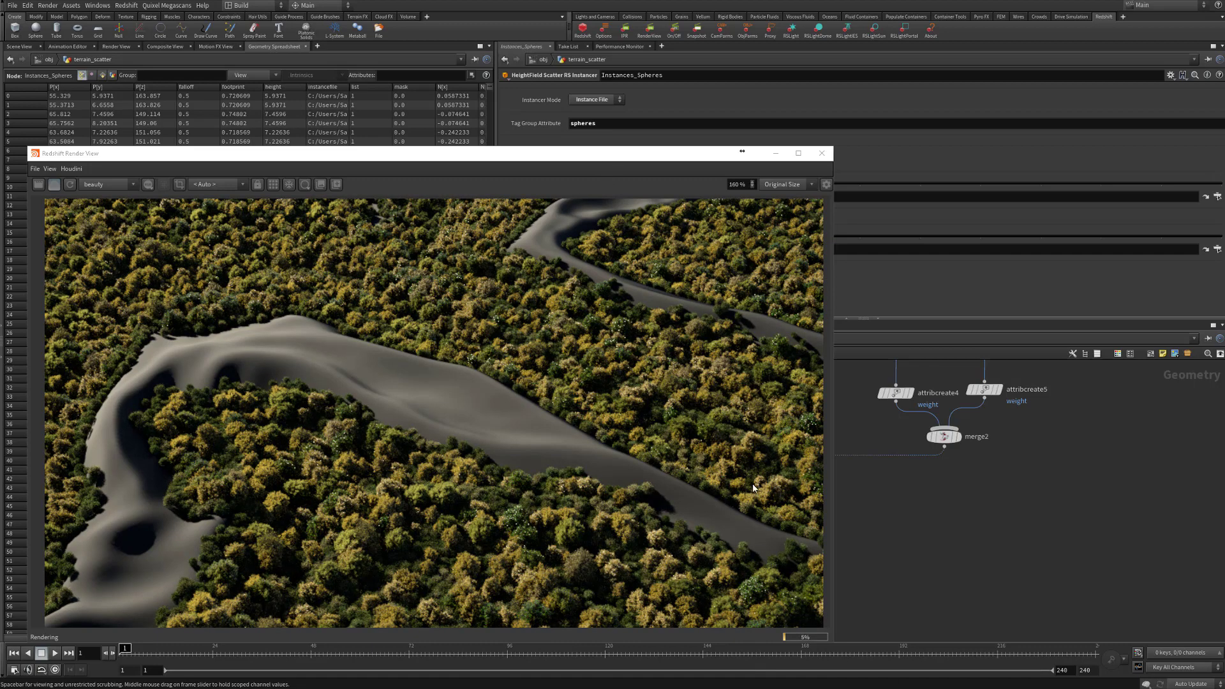
- Pull the camera back in the 3D scene to view a wider area of the scattered terrain in the live render
{"action": "left_click_drag", "start_coordinate": [452, 159], "coordinate": [796, 111]}
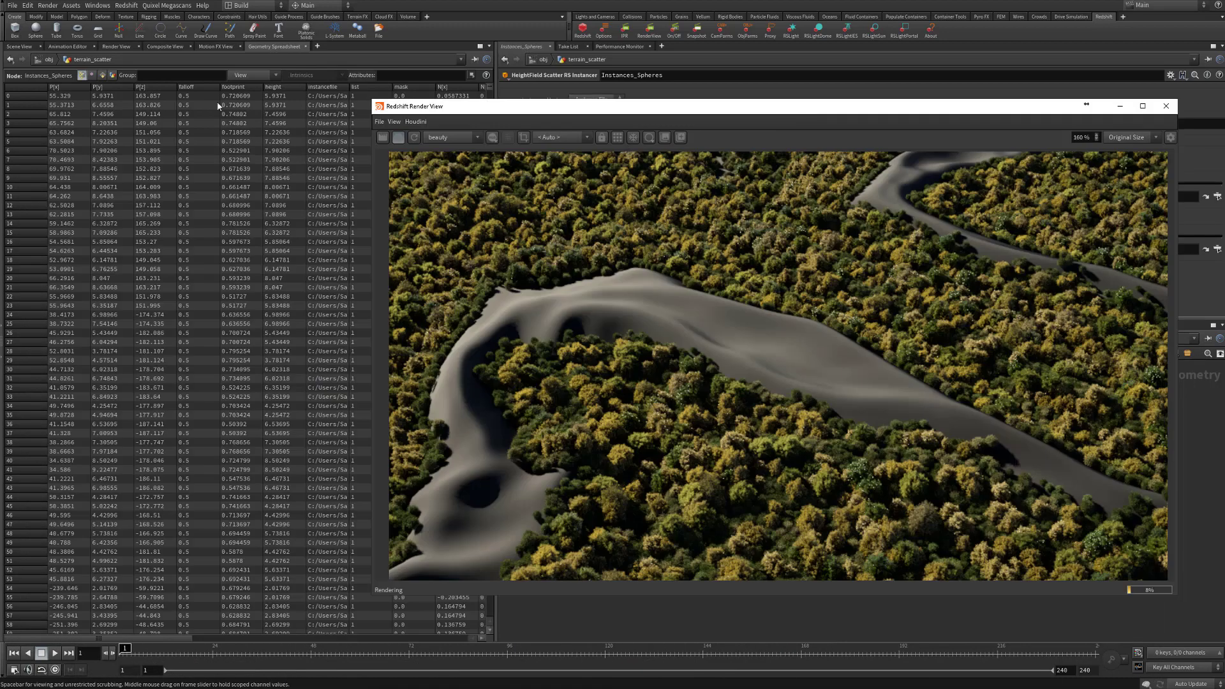
{"action": "left_click", "coordinate": [19, 47]}
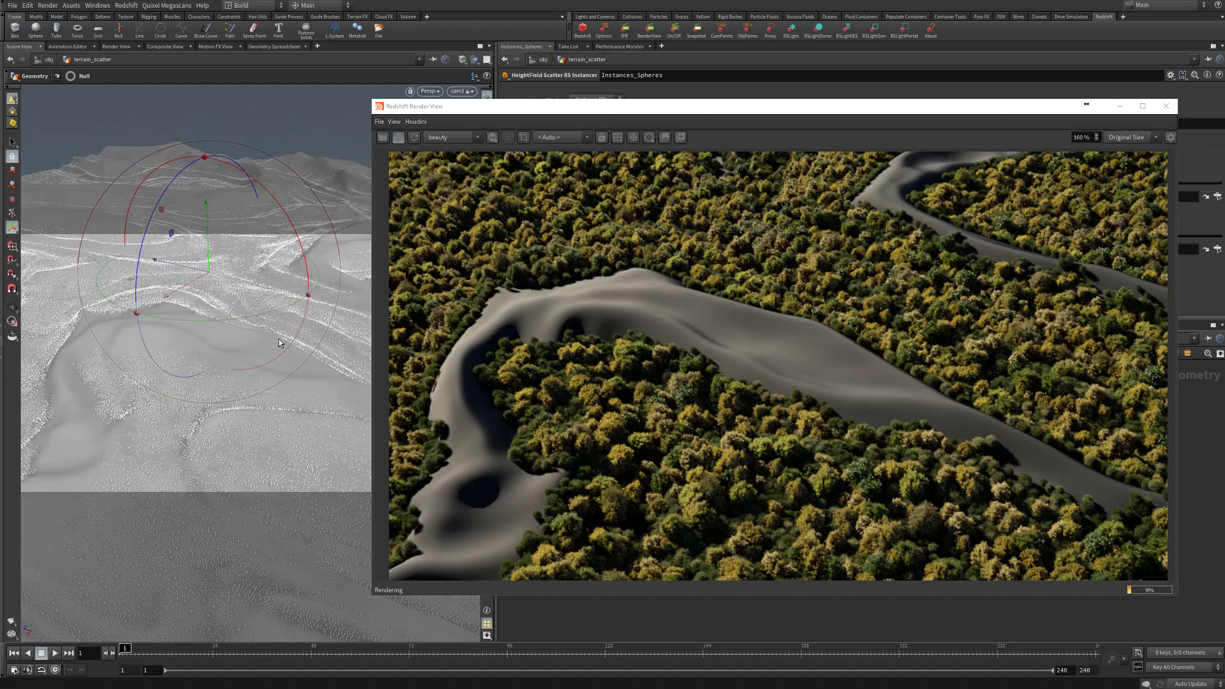
{"action": "key", "text": "Escape"}
{"action": "left_click_drag", "start_coordinate": [250, 330], "coordinate": [74, 358]}
{"action": "key", "text": "r"}
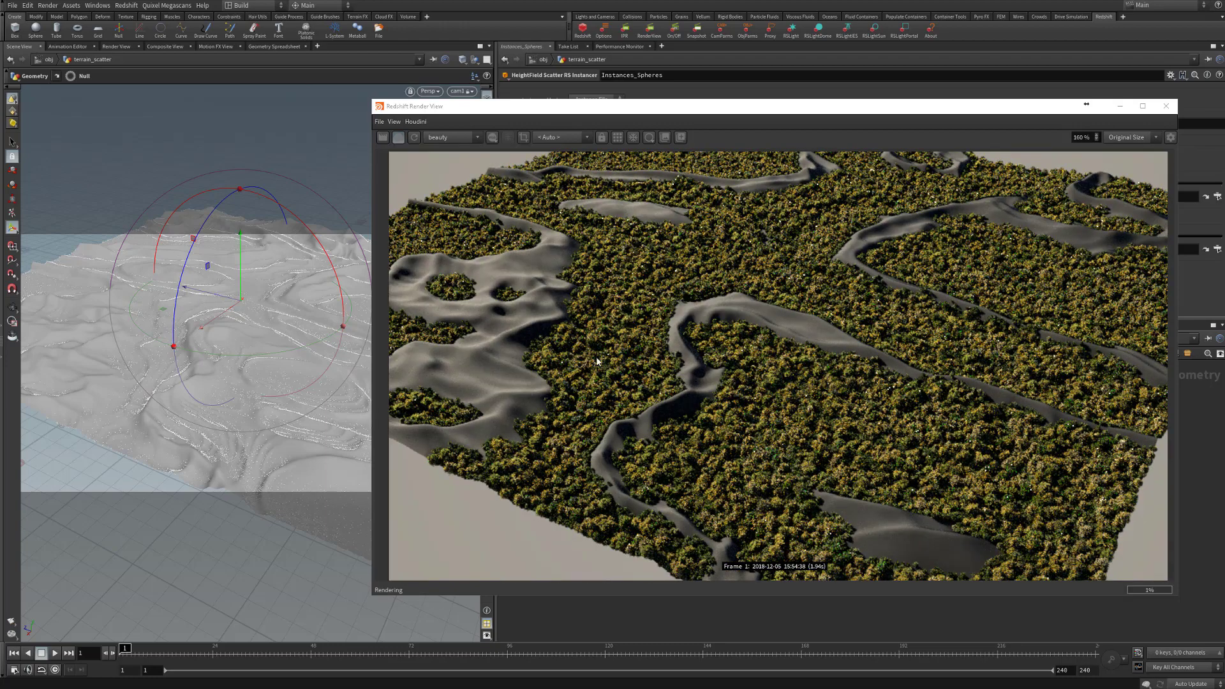
- Inspect the node information of Instances_Spheres and the spheres scatter node for their point counts
{"action": "left_click_drag", "start_coordinate": [777, 115], "coordinate": [181, 123]}
{"action": "middle_click", "coordinate": [603, 527]}
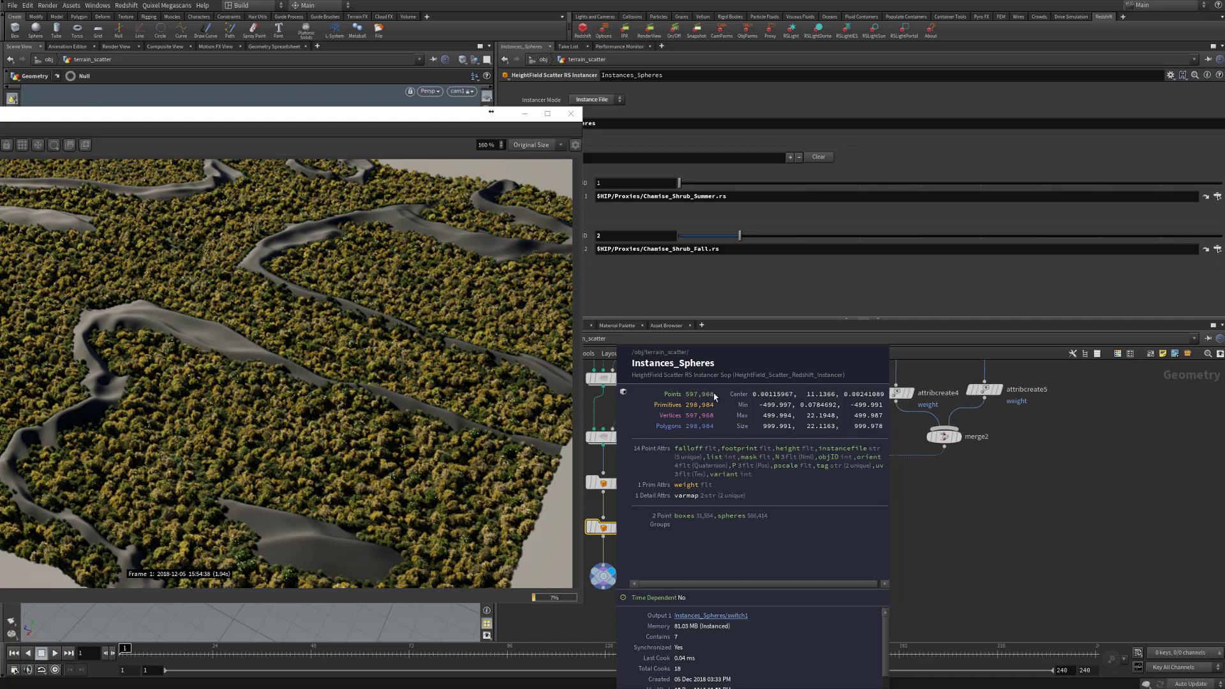
{"action": "middle_click", "coordinate": [606, 438]}
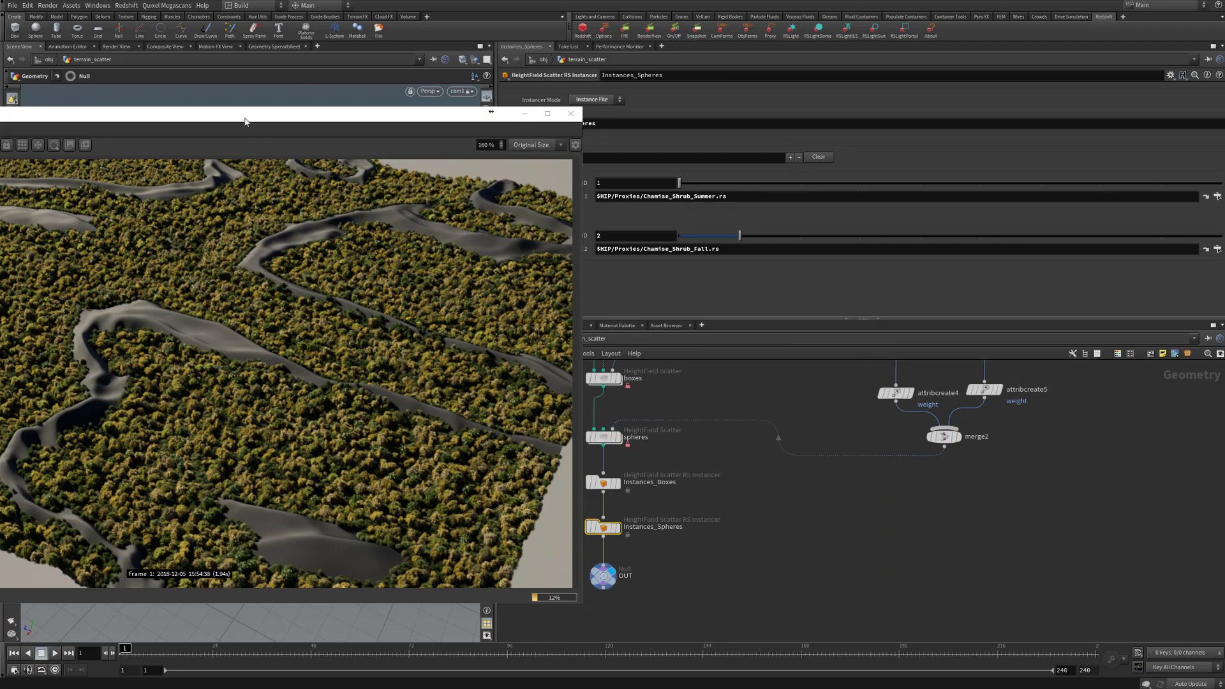
{"action": "left_click_drag", "start_coordinate": [244, 122], "coordinate": [492, 111]}
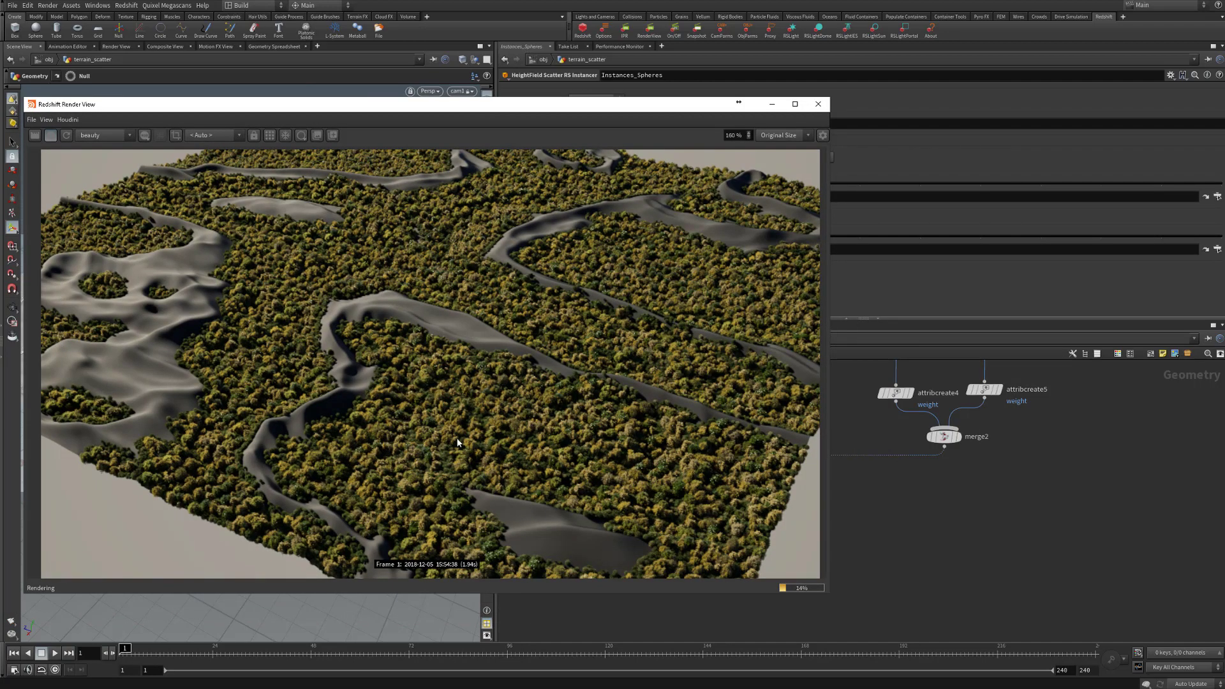
- Orbit and pan the camera around the terrain to examine the forest render from other angles
{"action": "left_click_drag", "start_coordinate": [384, 115], "coordinate": [705, 127]}
{"action": "left_click_drag", "start_coordinate": [244, 328], "coordinate": [218, 339], "text": "alt"}
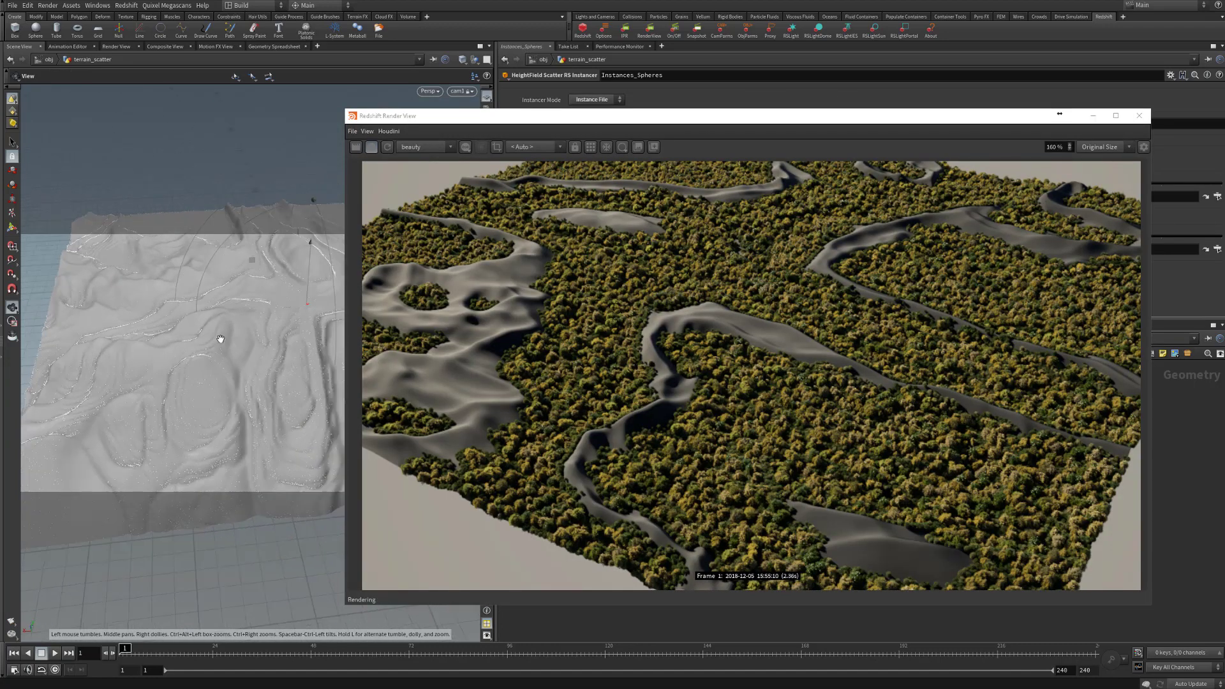
{"action": "key", "text": "r"}
{"action": "left_click_drag", "start_coordinate": [737, 124], "coordinate": [800, 113]}
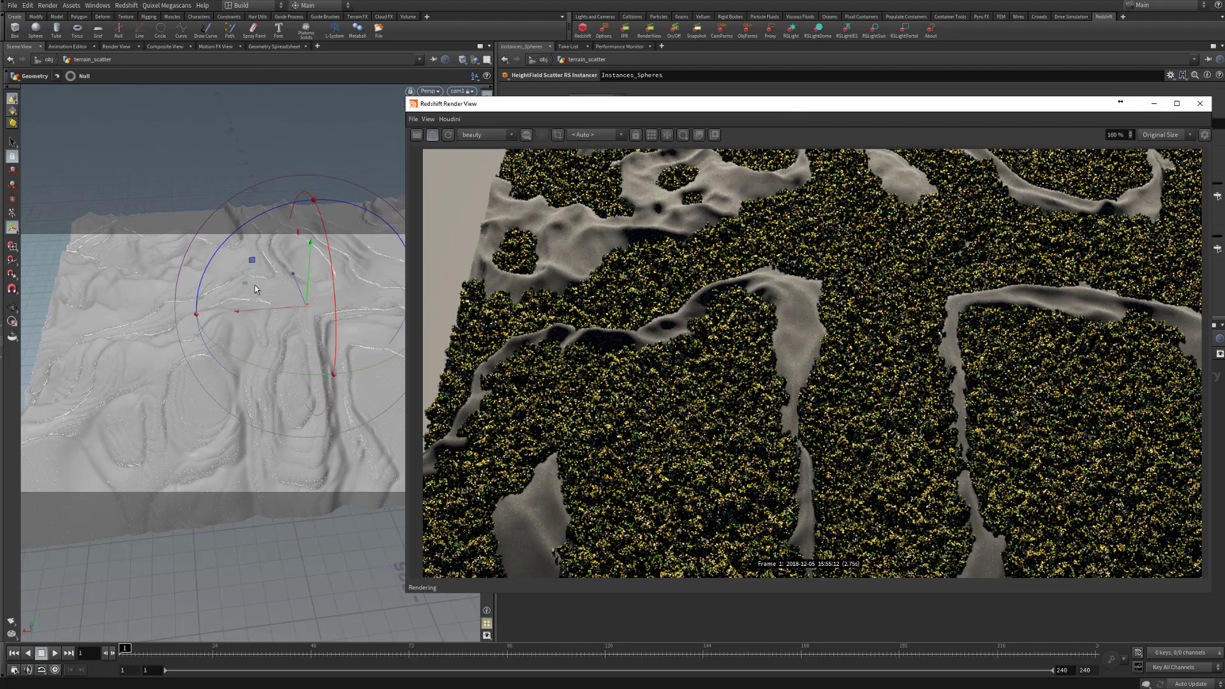
{"action": "middle_click_drag", "start_coordinate": [252, 331], "coordinate": [185, 394], "text": "alt"}
{"action": "left_click_drag", "start_coordinate": [186, 394], "coordinate": [293, 362]}
{"action": "middle_click_drag", "start_coordinate": [293, 362], "coordinate": [302, 333], "text": "alt"}
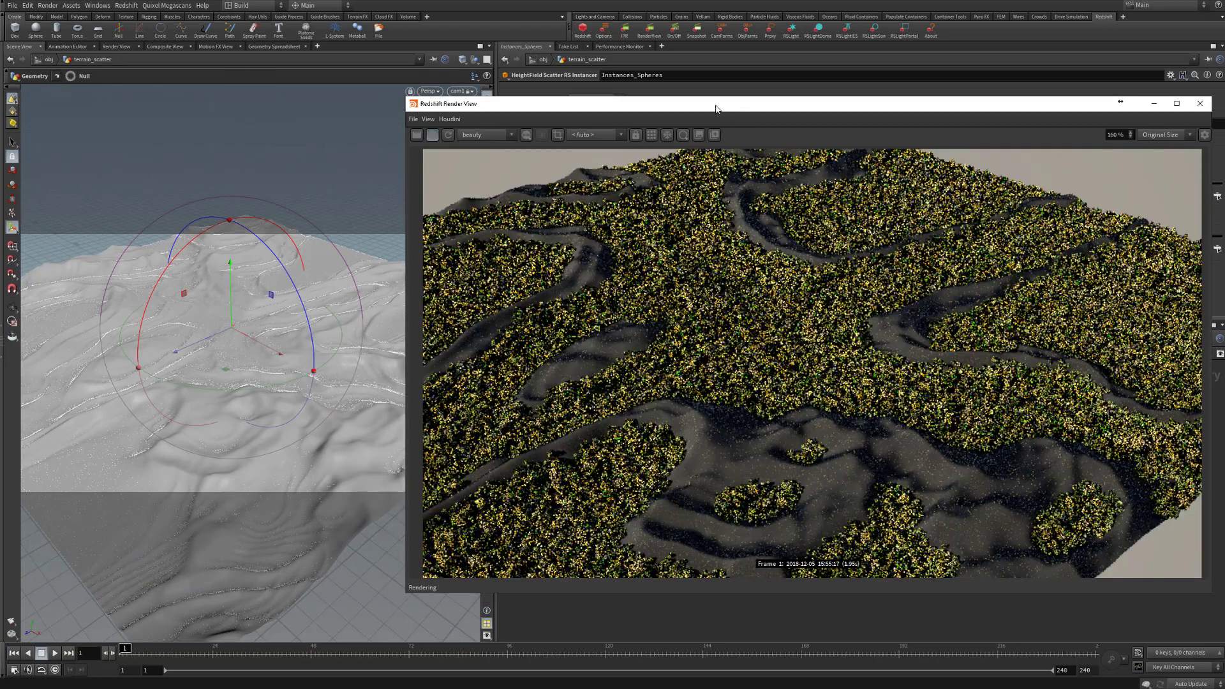
- Review the scatter network beside the render and the proxy file paths assigned on Instances_Boxes
{"action": "left_click_drag", "start_coordinate": [748, 111], "coordinate": [0, 141]}
{"action": "middle_click_drag", "start_coordinate": [850, 404], "coordinate": [845, 486]}
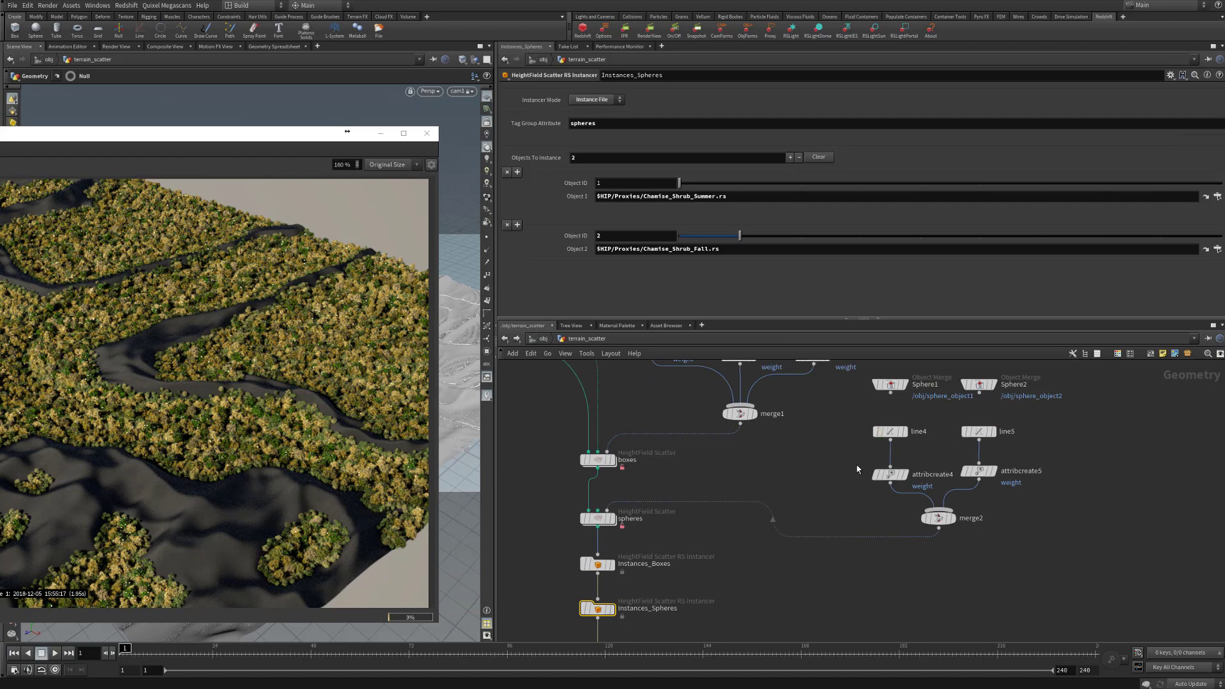
{"action": "left_click_drag", "start_coordinate": [154, 135], "coordinate": [162, 52]}
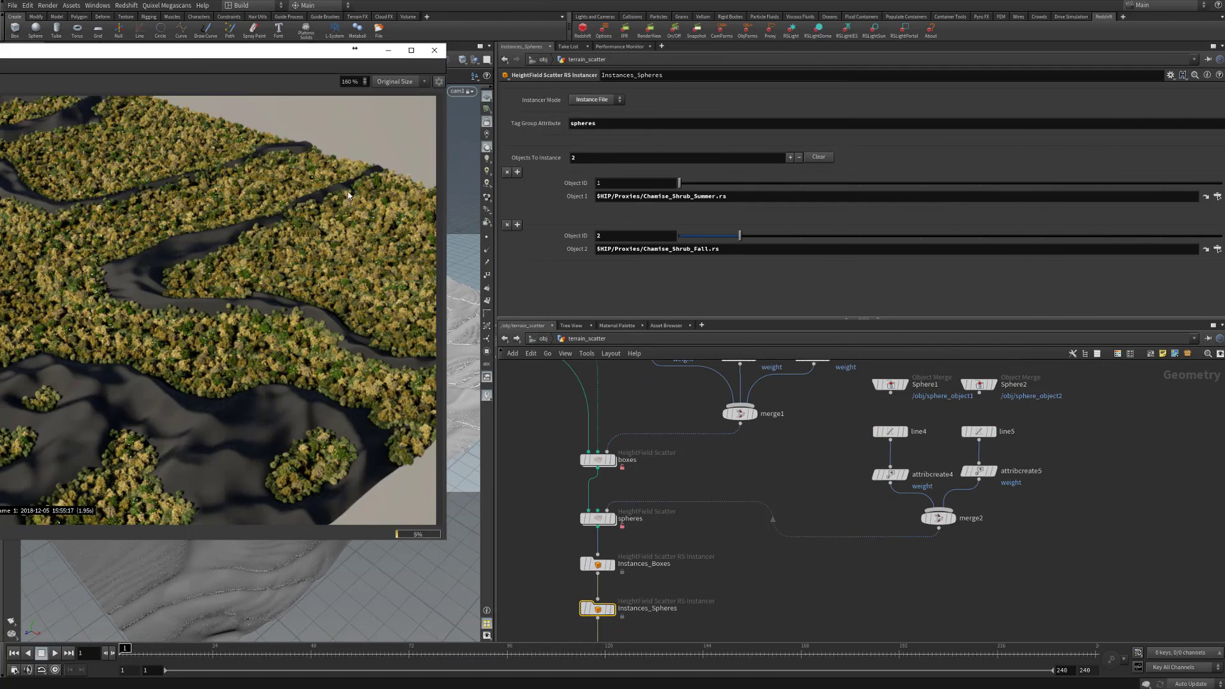
{"action": "left_click", "coordinate": [597, 564]}
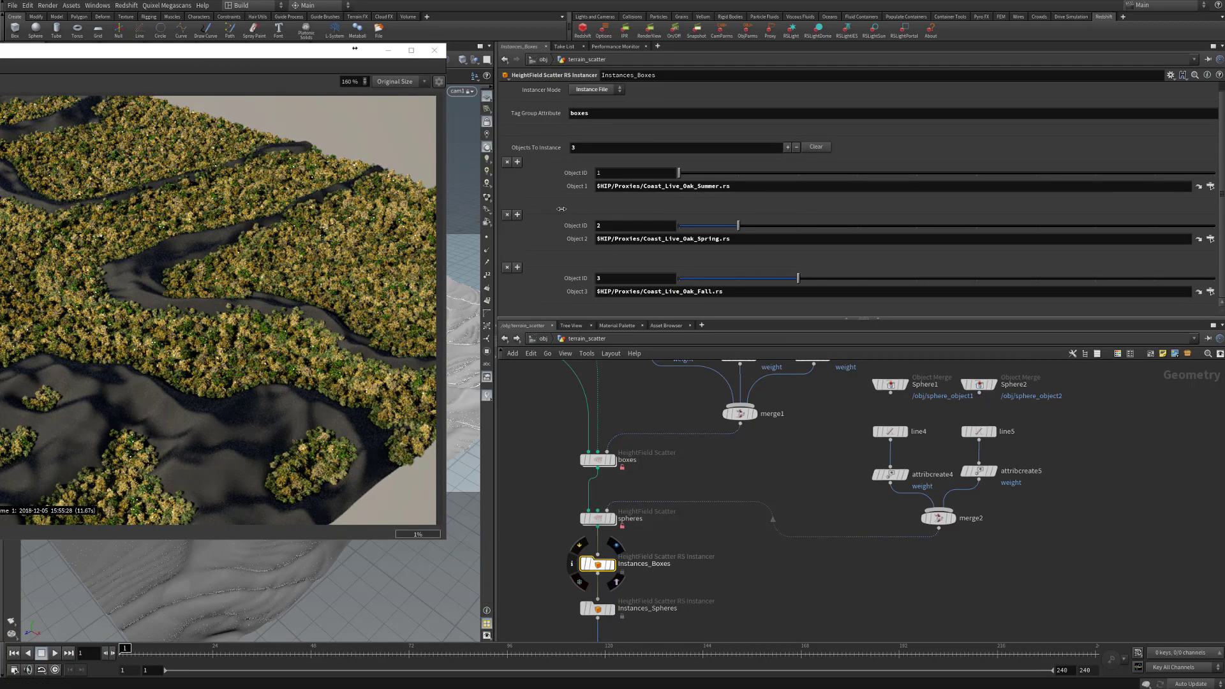
- Bring the live render back beside the 3D scene and move the camera in close to the trees around a dune ridge
{"action": "left_click_drag", "start_coordinate": [211, 55], "coordinate": [973, 108]}
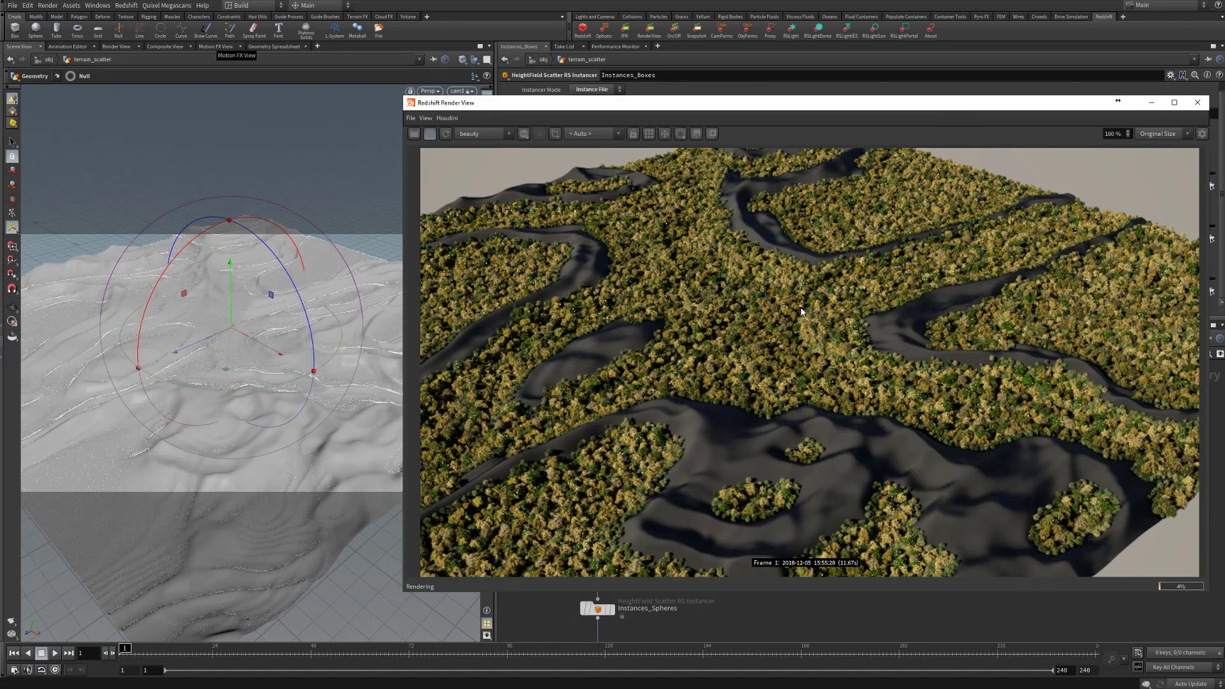
{"action": "key", "text": "Escape"}
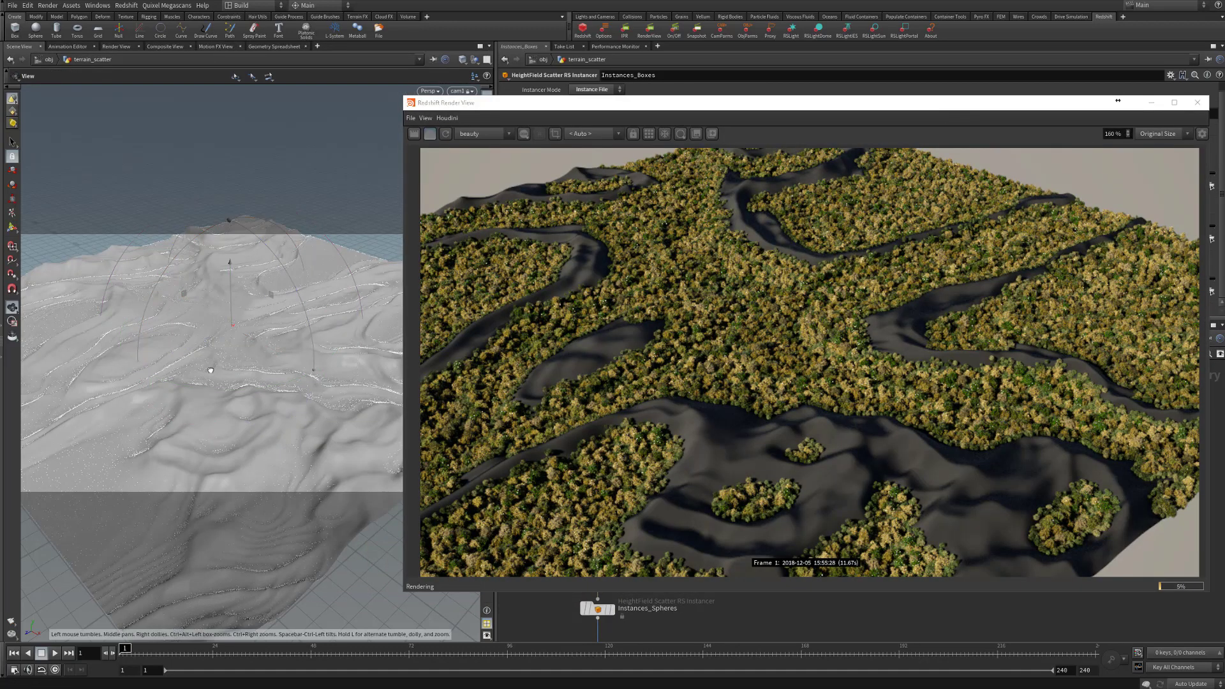
{"action": "left_click_drag", "start_coordinate": [204, 366], "coordinate": [192, 356]}
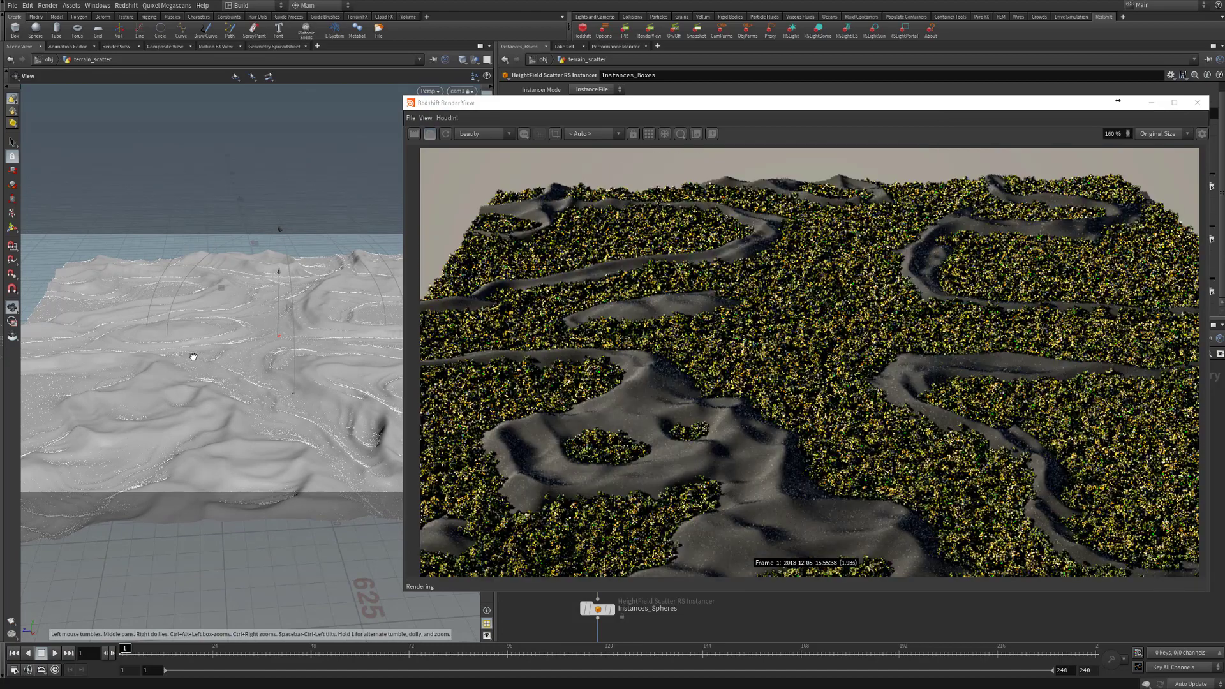
{"action": "left_click_drag", "start_coordinate": [301, 342], "coordinate": [232, 330]}
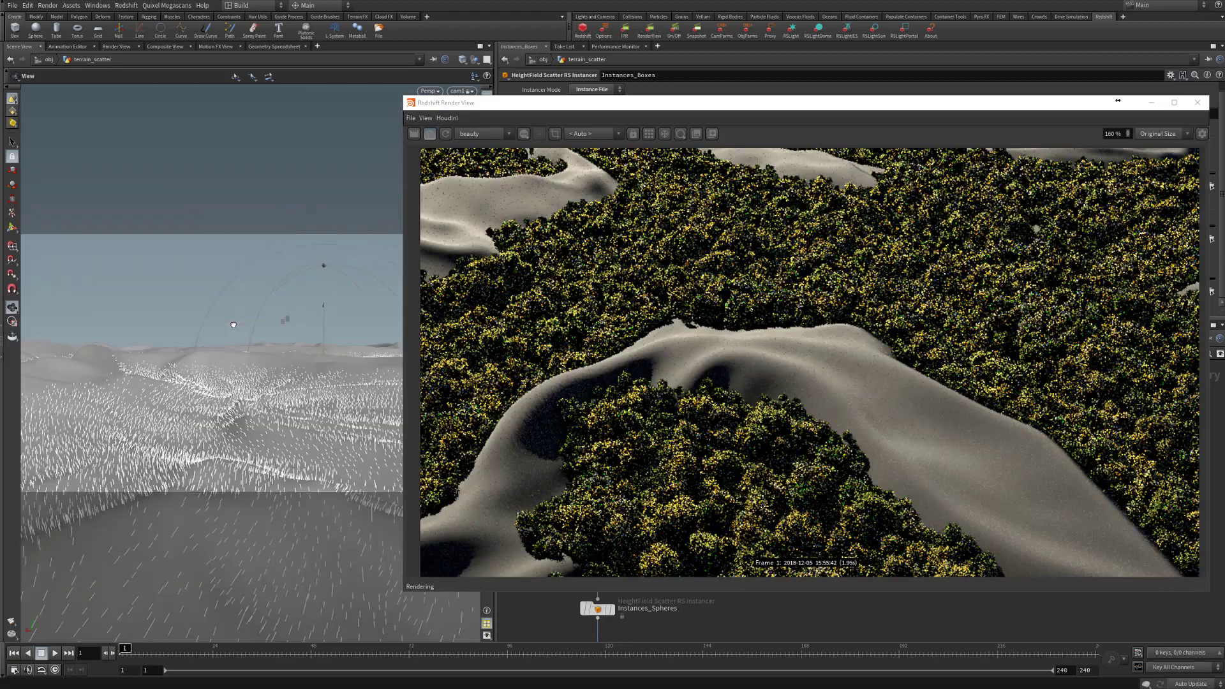
- Reposition the camera low over the treetops so the live render shows the forest with dunes along the horizon
{"action": "key", "text": "Return"}
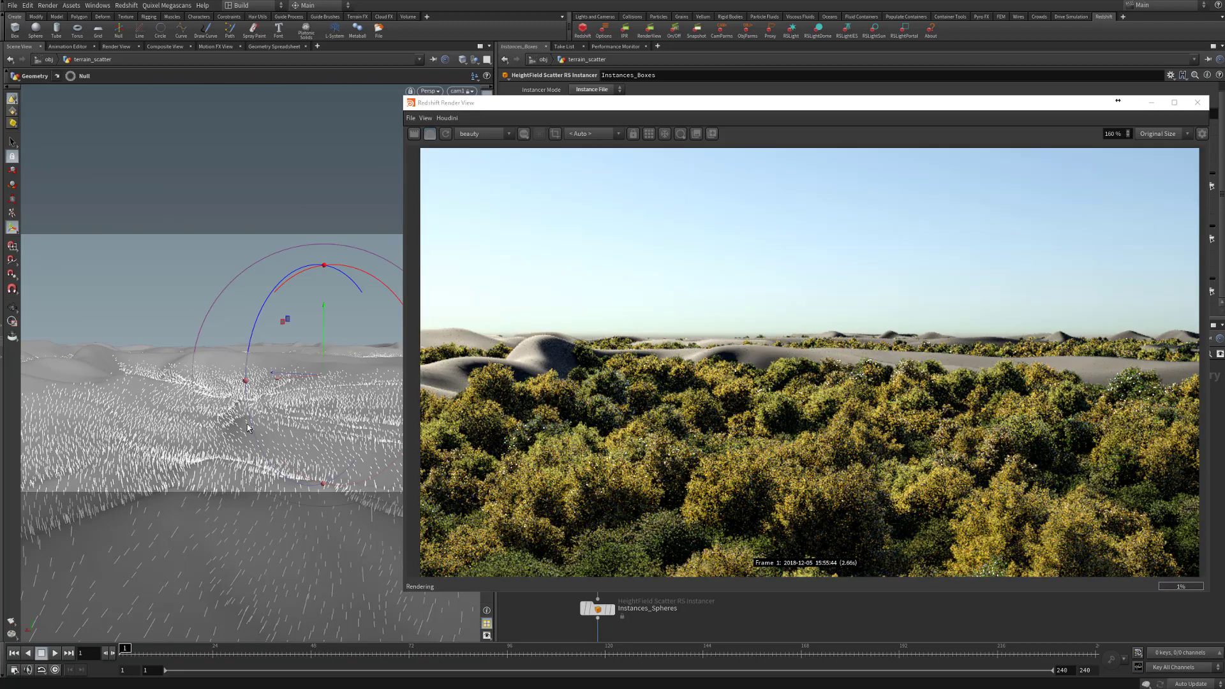
{"action": "middle_click_drag", "start_coordinate": [203, 404], "coordinate": [241, 373], "text": "alt"}
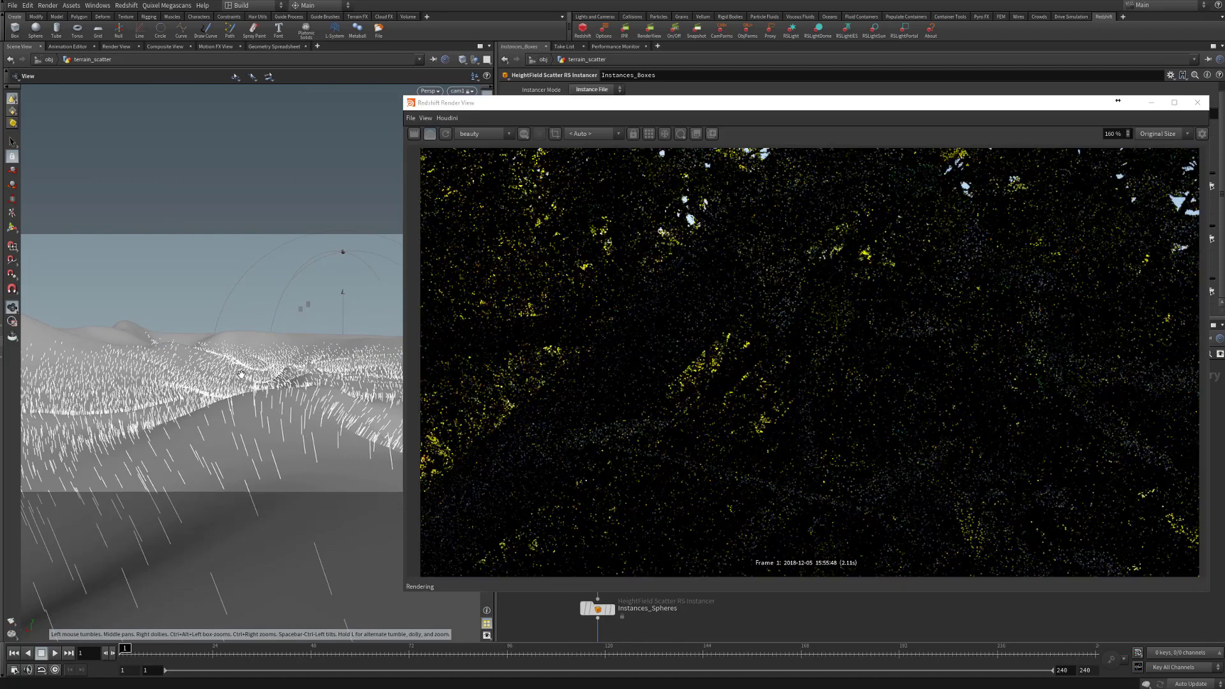
{"action": "left_click_drag", "start_coordinate": [241, 373], "coordinate": [250, 383]}
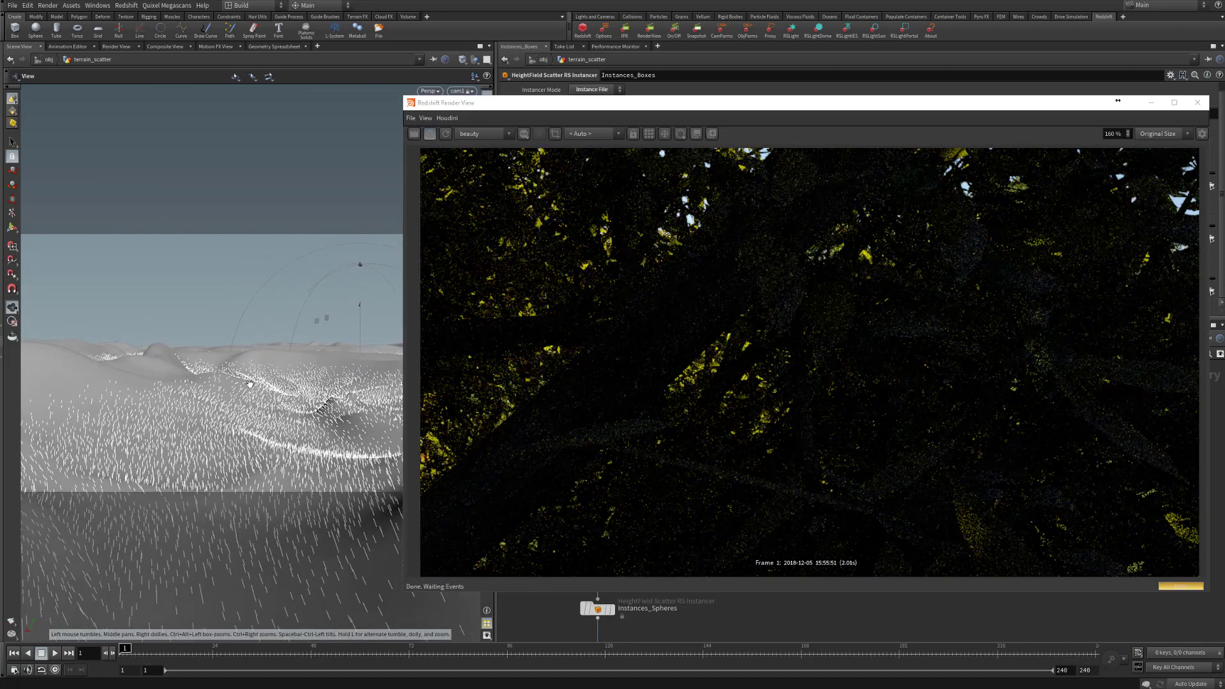
{"action": "key", "text": "Return"}
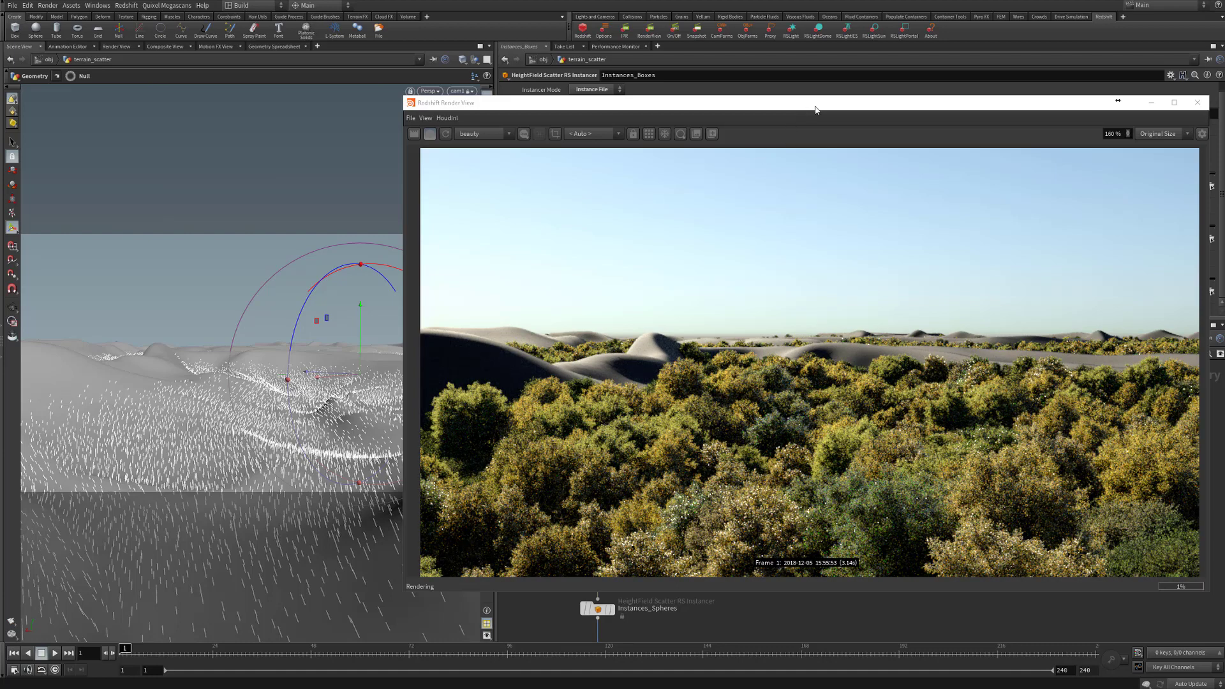
- Move the live render aside and review the scatter network from the attribute nodes down to the OUT null
{"action": "left_click_drag", "start_coordinate": [790, 103], "coordinate": [452, 101]}
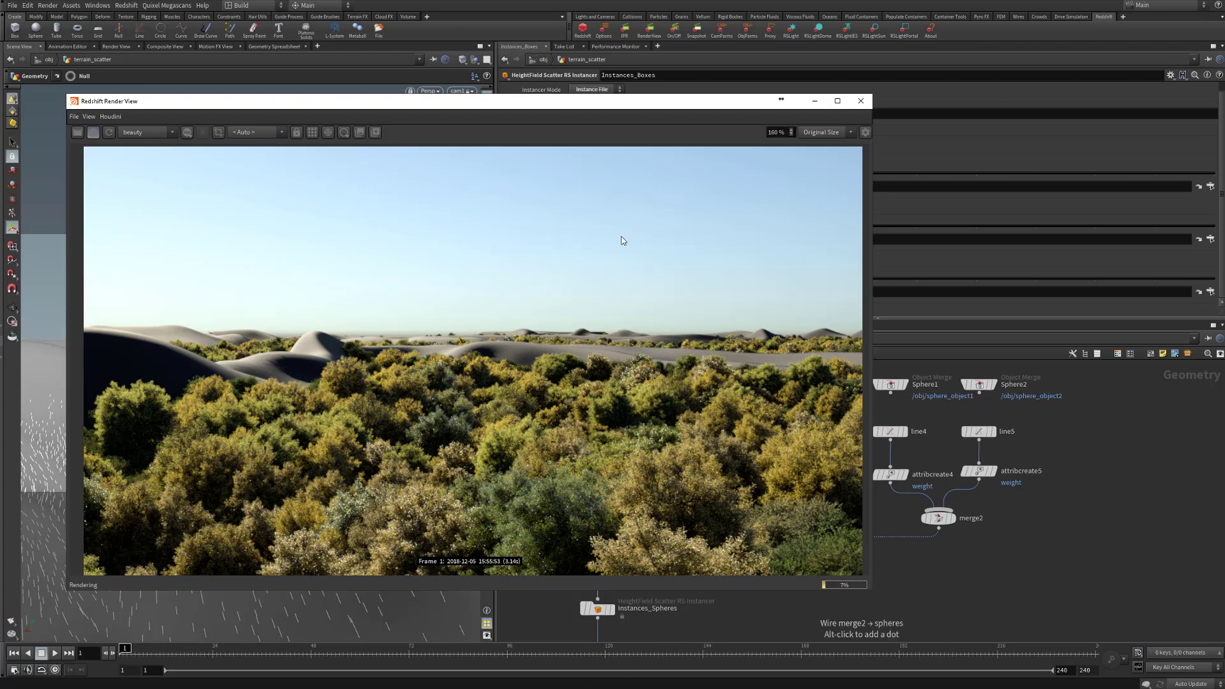
{"action": "left_click_drag", "start_coordinate": [643, 110], "coordinate": [42, 133]}
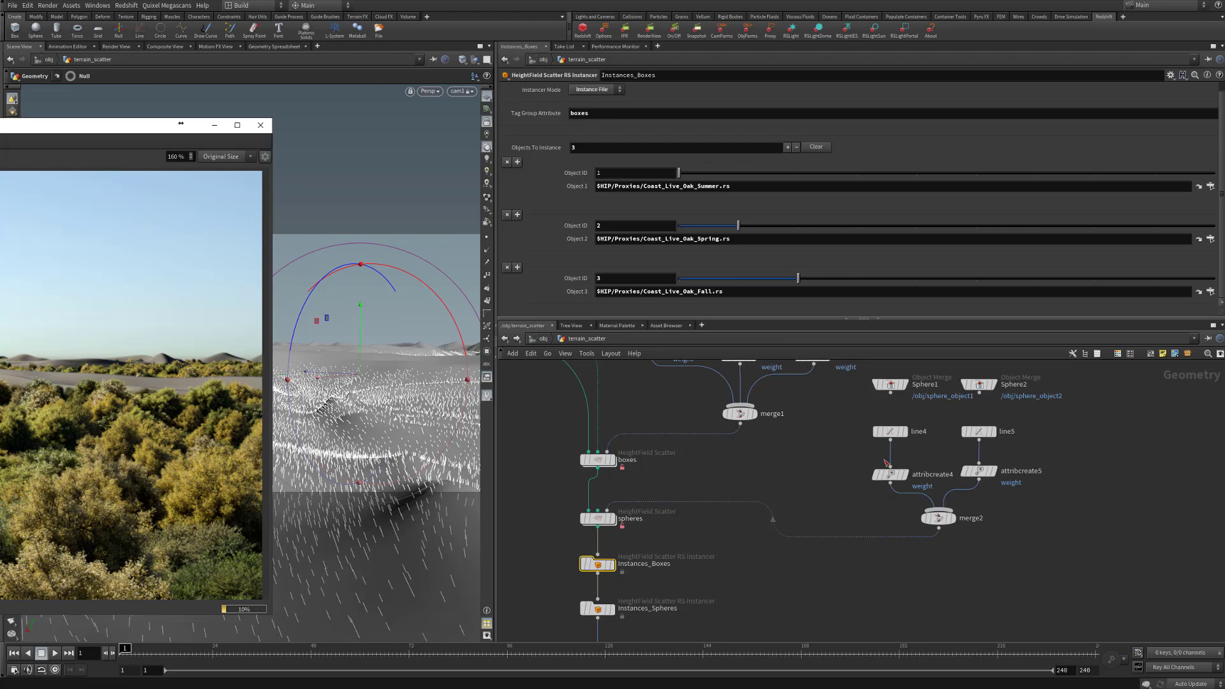
{"action": "middle_click_drag", "start_coordinate": [811, 488], "coordinate": [813, 546]}
{"action": "left_click_drag", "start_coordinate": [823, 468], "coordinate": [855, 507]}
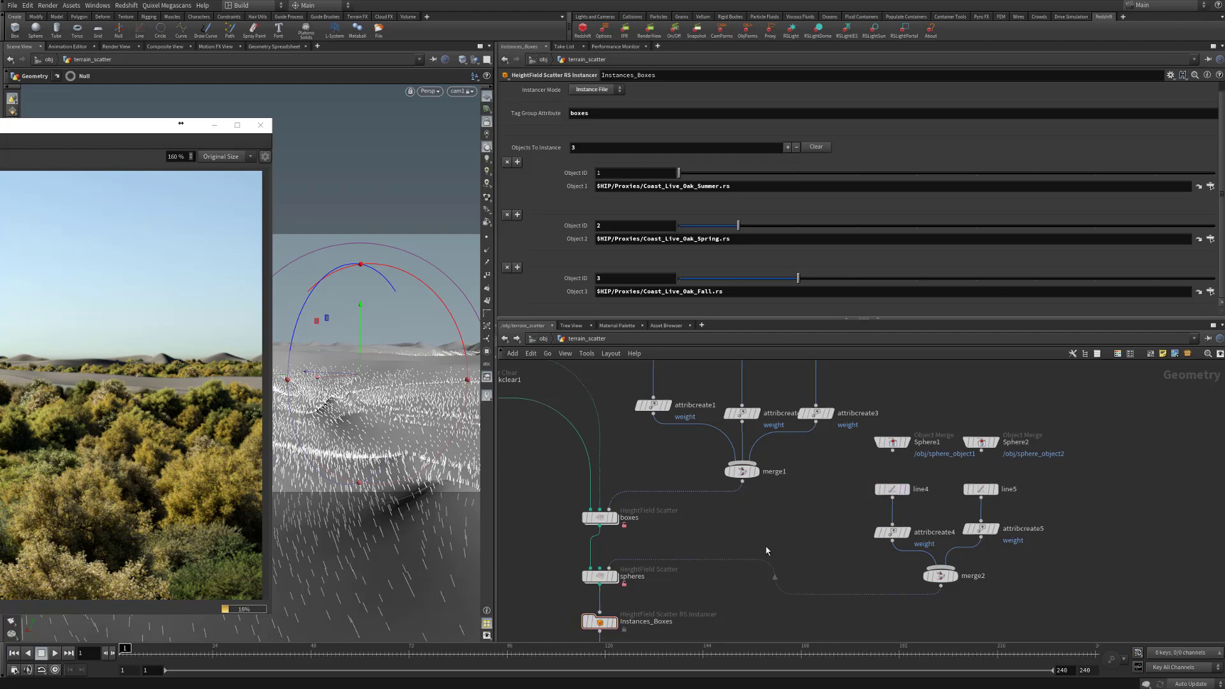
{"action": "middle_click_drag", "start_coordinate": [766, 551], "coordinate": [846, 457]}
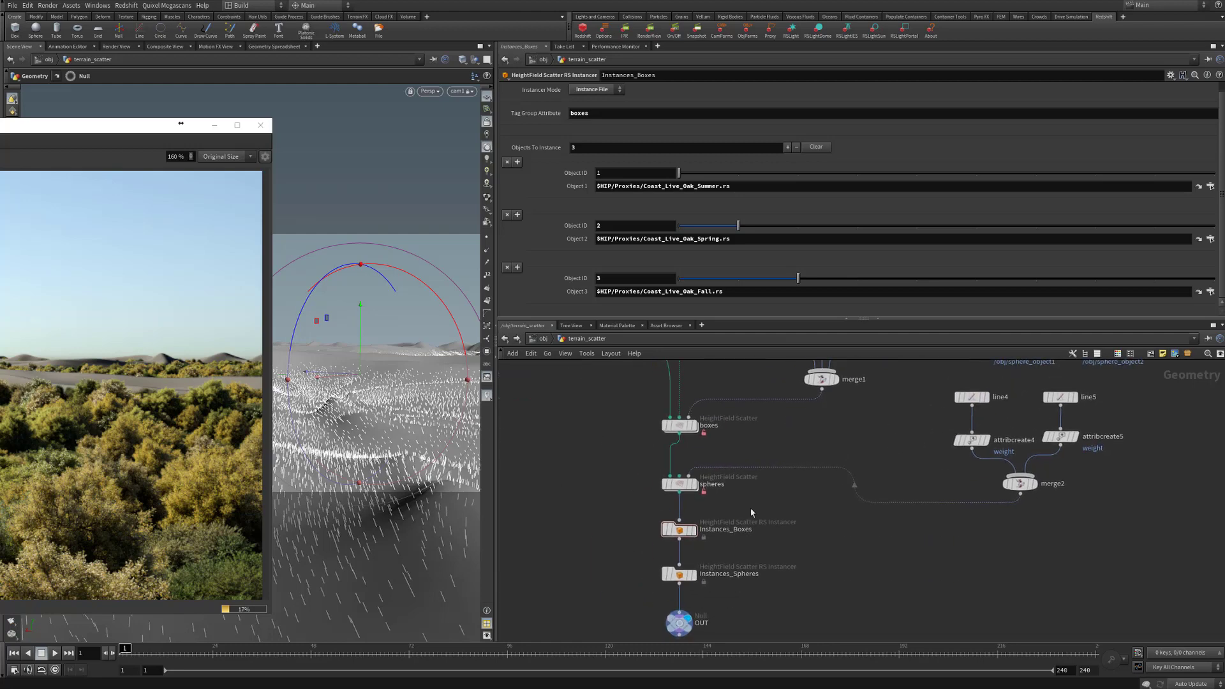
- Look inside the boxes scatter node at the copytopoints2 settings and return to the terrain_scatter network
{"action": "double_click", "coordinate": [677, 425]}
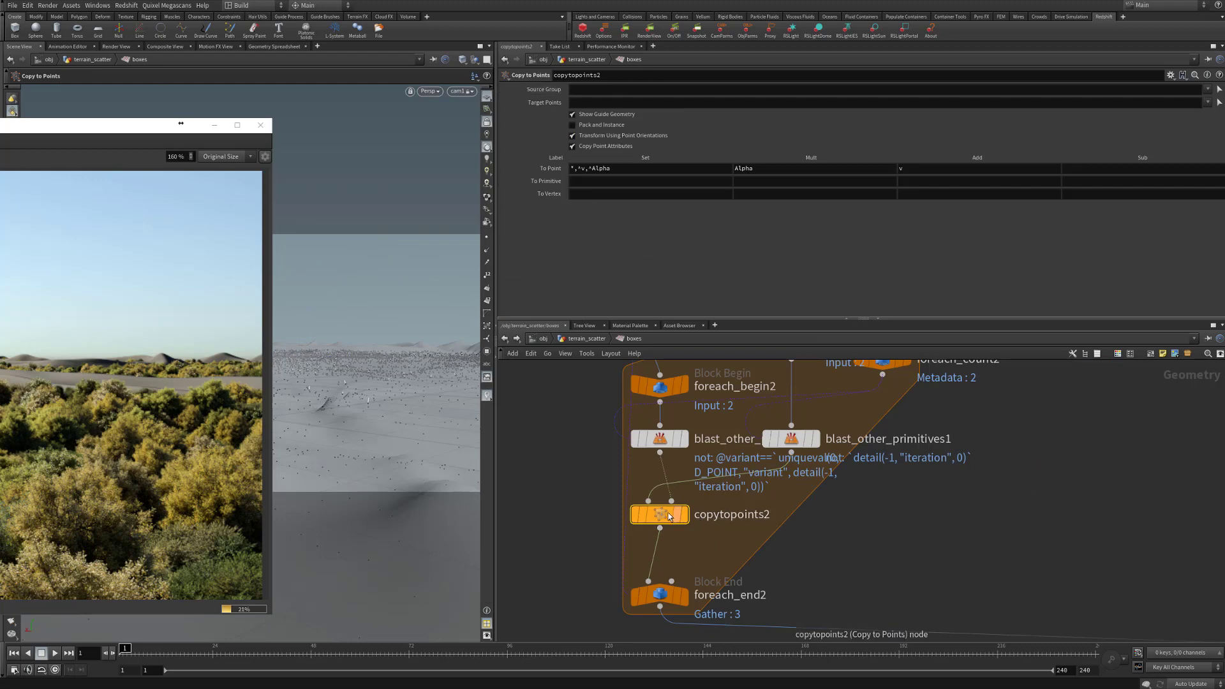
{"action": "mouse_move", "coordinate": [663, 519]}
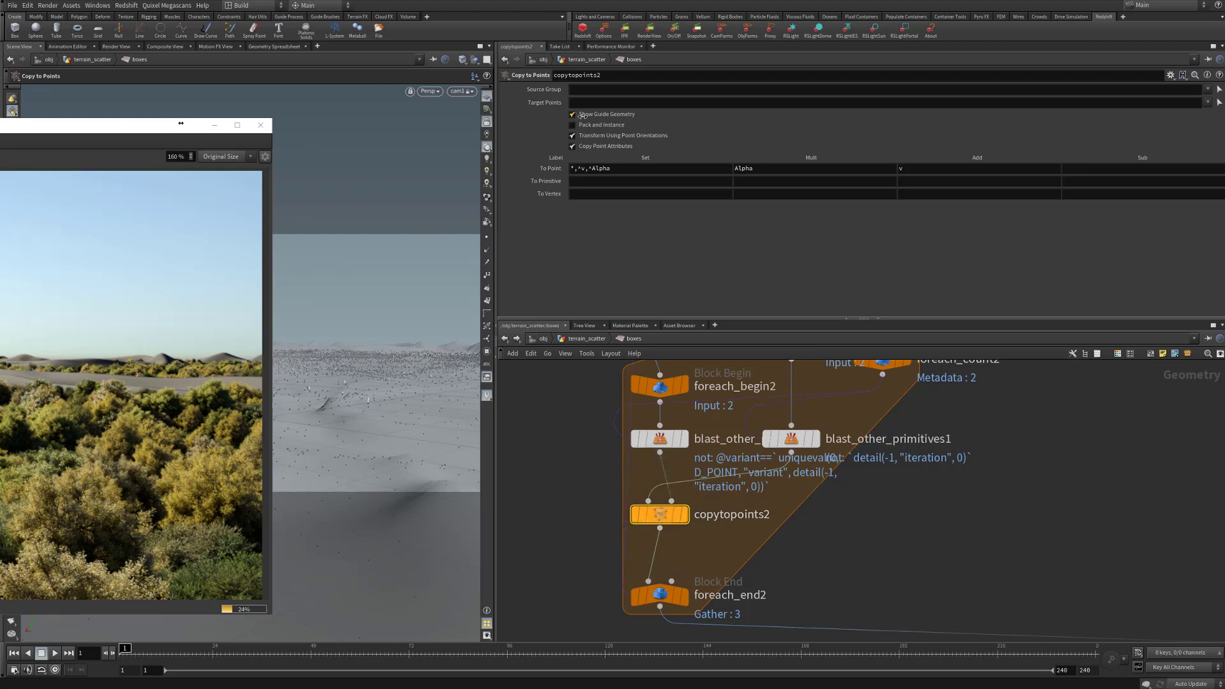
{"action": "left_click", "coordinate": [581, 339]}
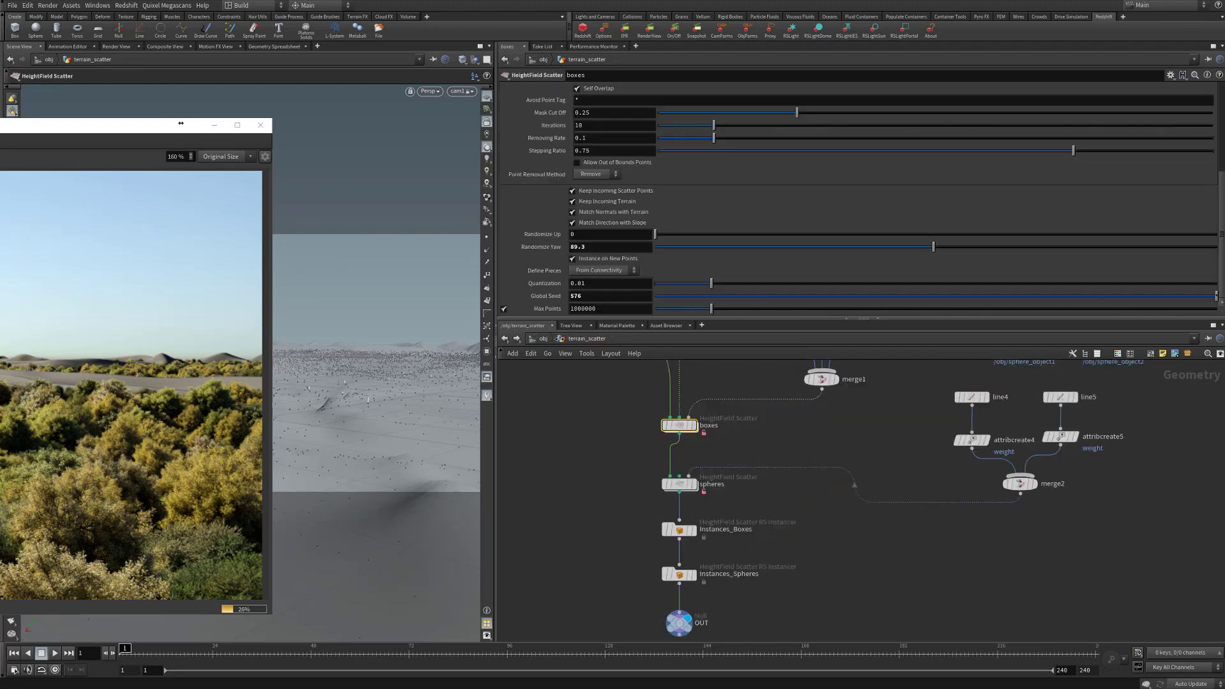
- Show the proxy file settings of Instances_Boxes and bring the whole live render back into view
{"action": "middle_click_drag", "start_coordinate": [908, 599], "coordinate": [897, 525]}
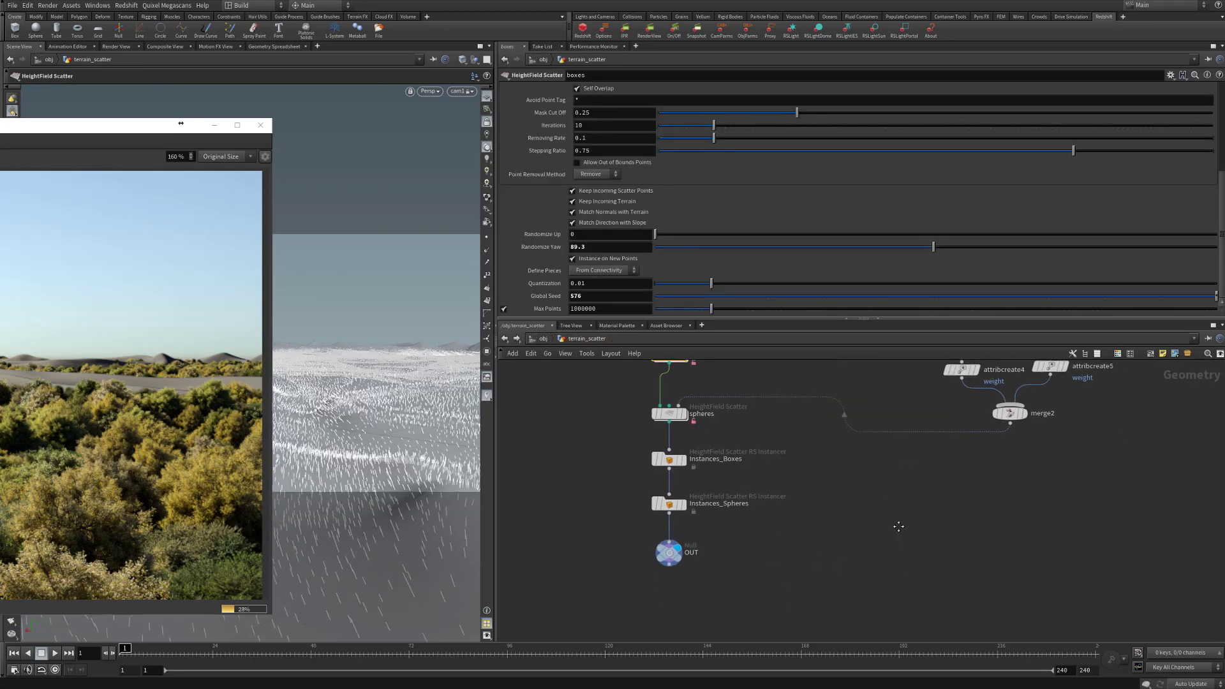
{"action": "left_click", "coordinate": [668, 456]}
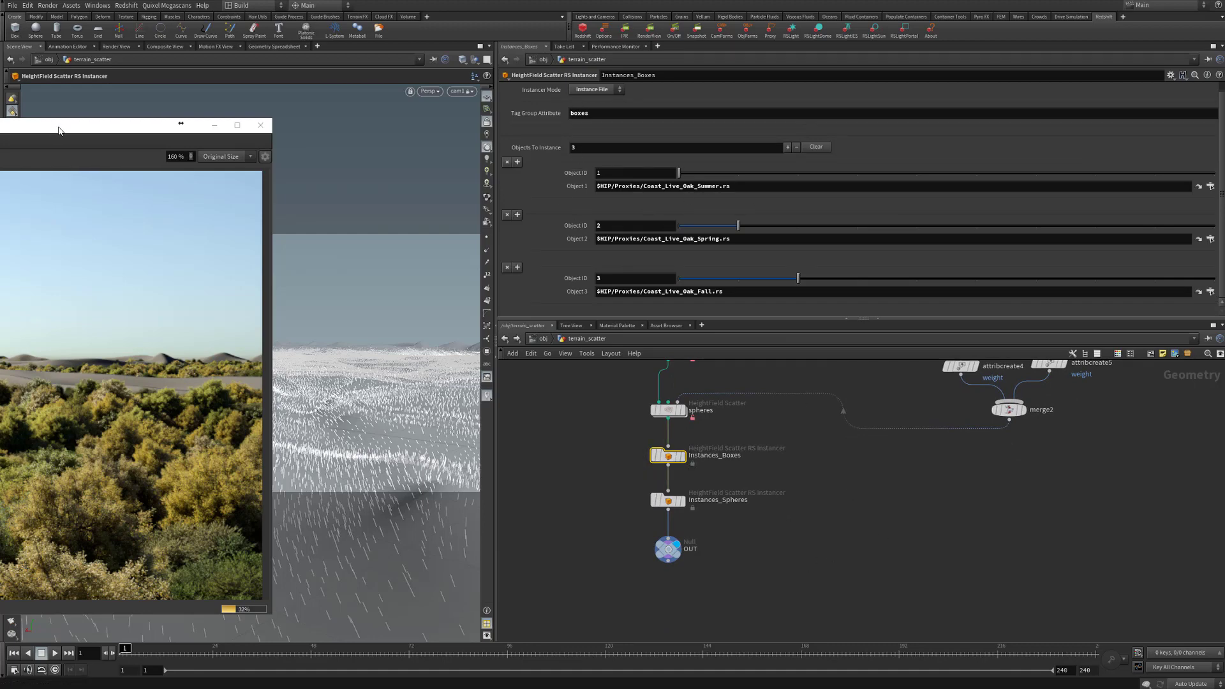
{"action": "left_click_drag", "start_coordinate": [61, 128], "coordinate": [795, 132]}
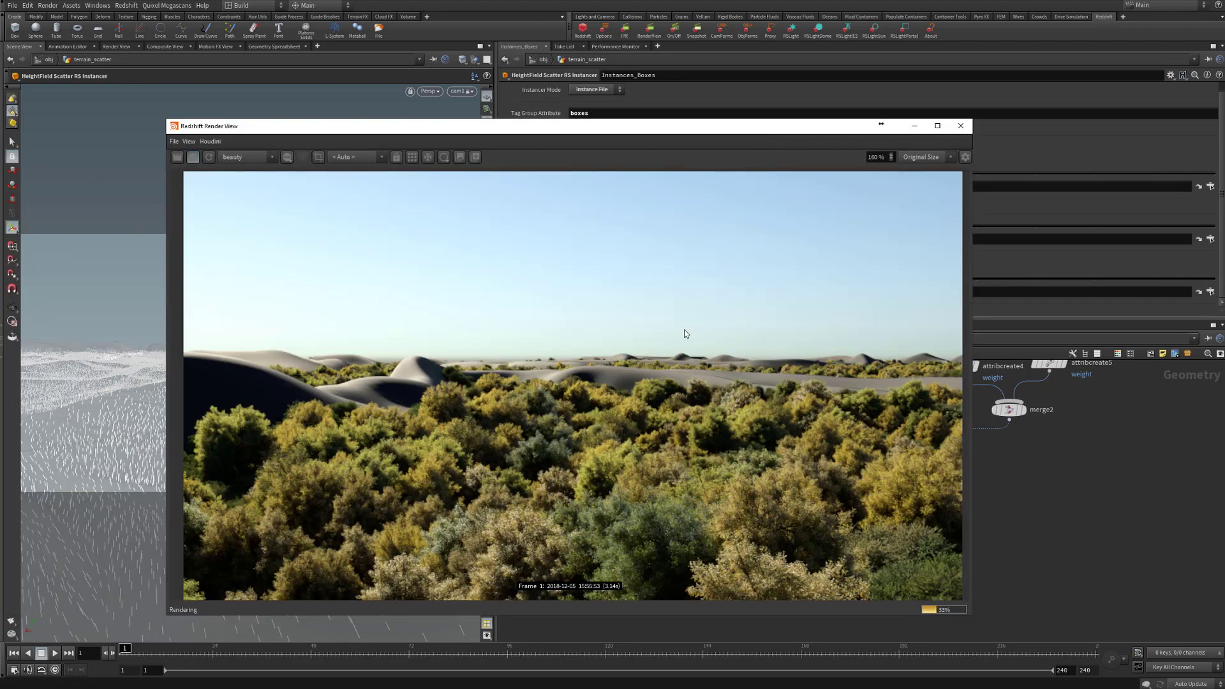